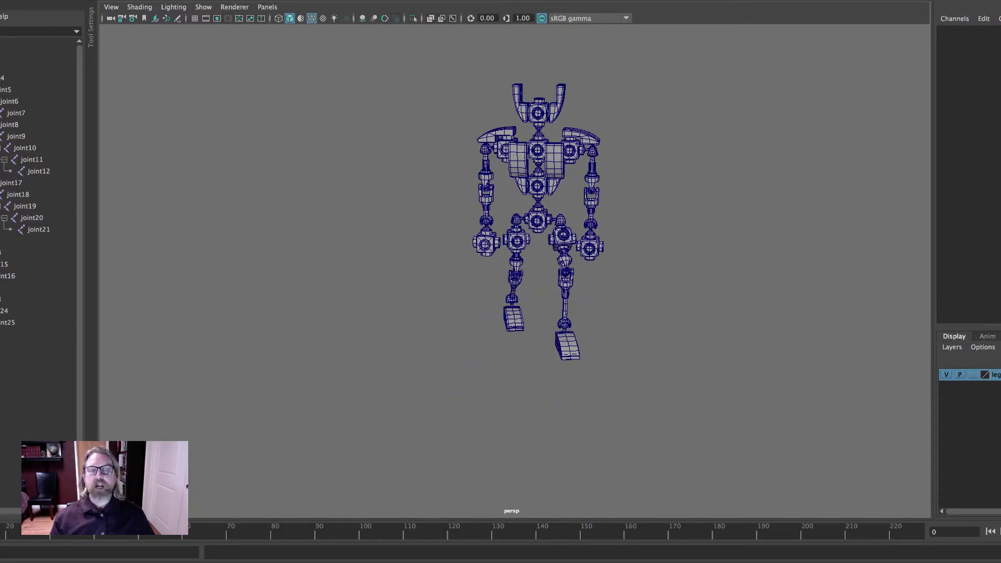
Play back the robot's animation and examine its movement in the perspective view
{"action": "key", "text": "alt+v"}
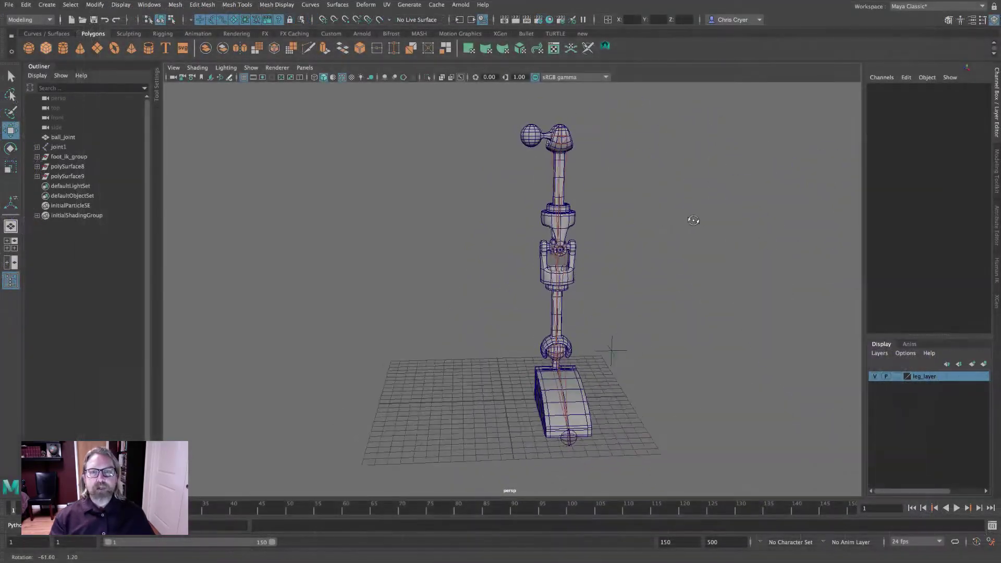
{"action": "left_click_drag", "start_coordinate": [693, 219], "coordinate": [617, 220], "text": "alt"}
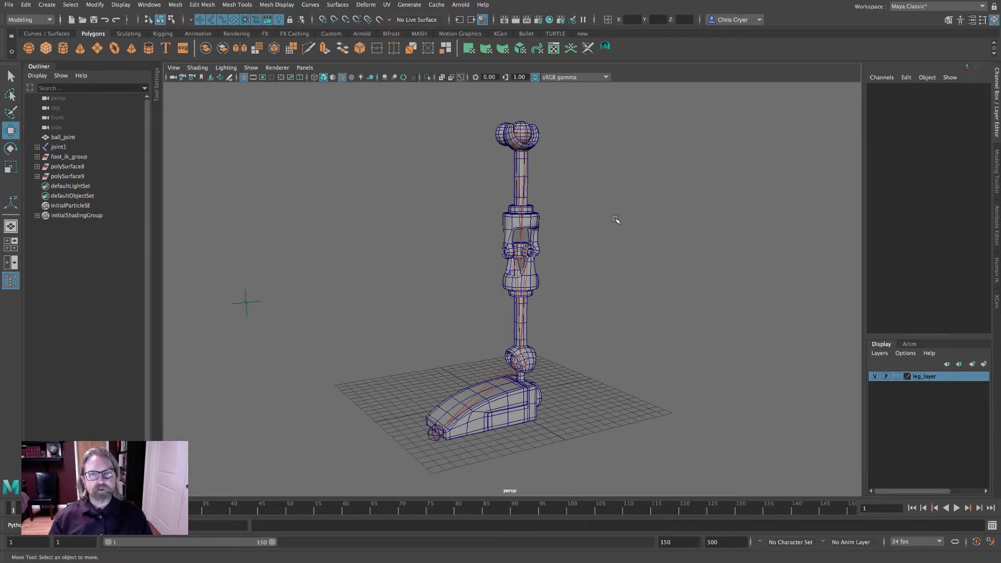
Duplicate the heel and ankle-ball piece of the foot and move the copy back behind the leg
{"action": "mouse_move", "coordinate": [646, 234]}
{"action": "left_mouse_down", "text": "alt"}
{"action": "mouse_move", "coordinate": [599, 223]}
{"action": "mouse_move", "coordinate": [542, 237]}
{"action": "mouse_move", "coordinate": [660, 233]}
{"action": "left_mouse_up", "text": "alt"}
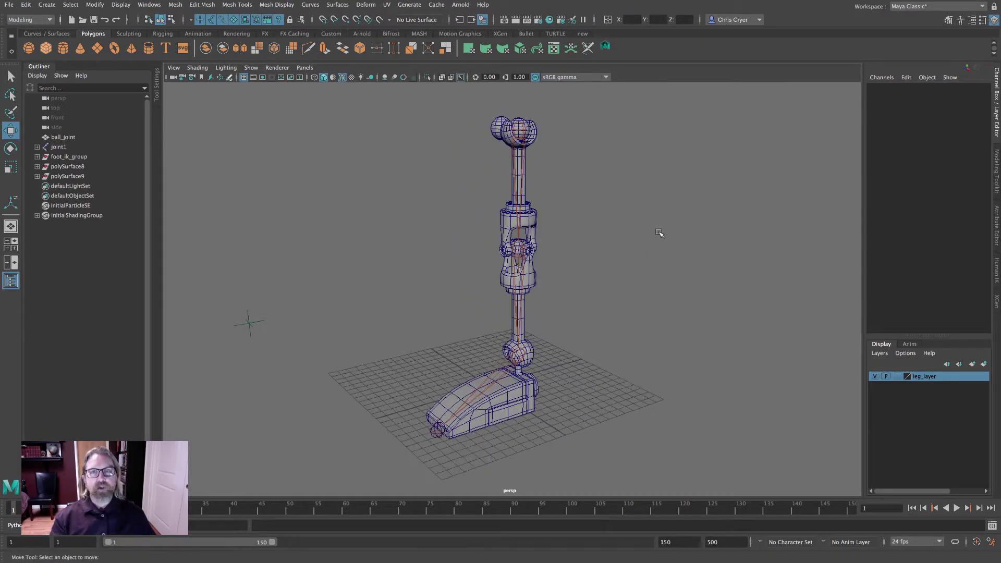
{"action": "left_click_drag", "start_coordinate": [613, 275], "coordinate": [672, 290], "text": "alt"}
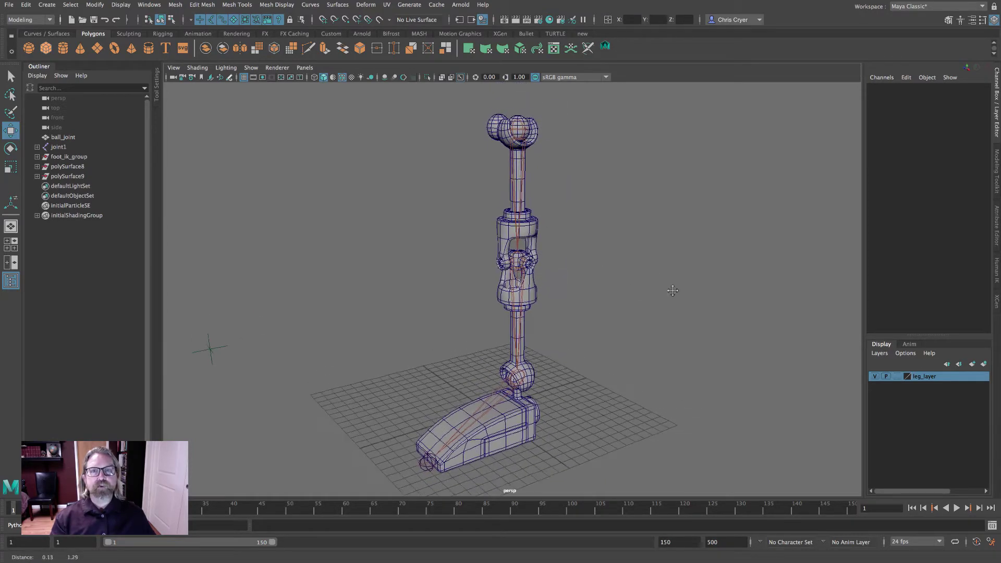
{"action": "left_click", "coordinate": [528, 440]}
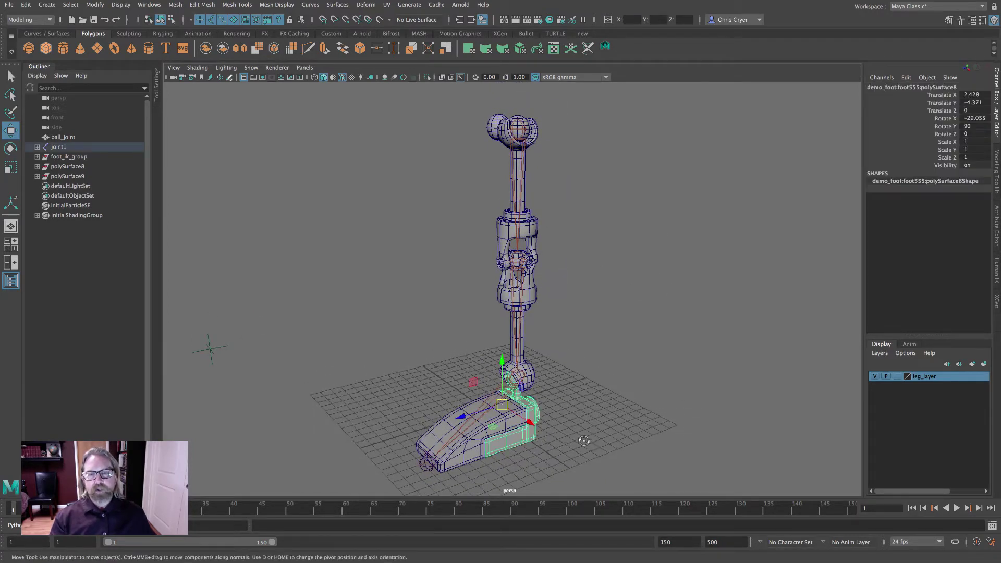
{"action": "left_click_drag", "start_coordinate": [528, 440], "coordinate": [548, 426], "text": "alt"}
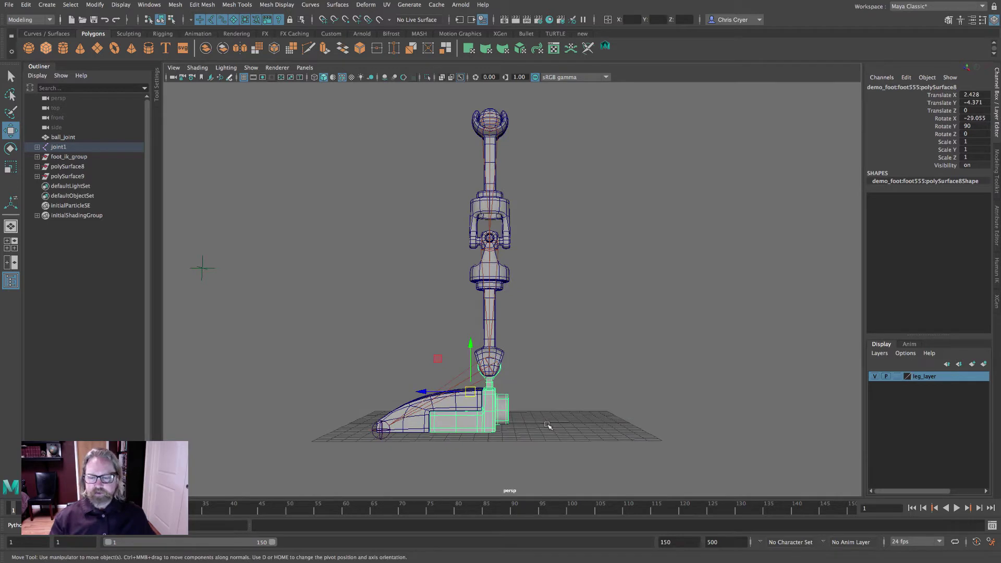
{"action": "left_click", "coordinate": [25, 5]}
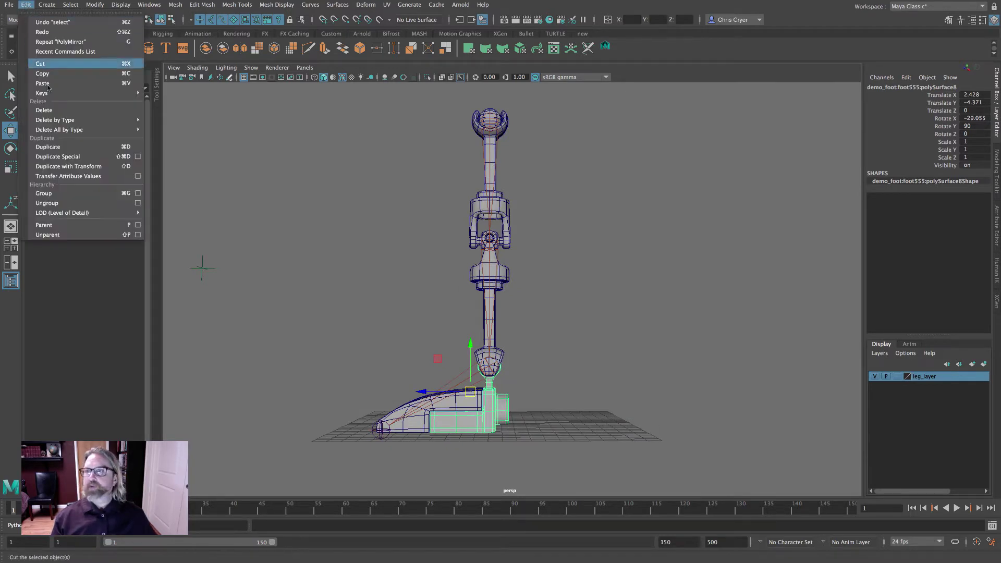
{"action": "left_click", "coordinate": [48, 147]}
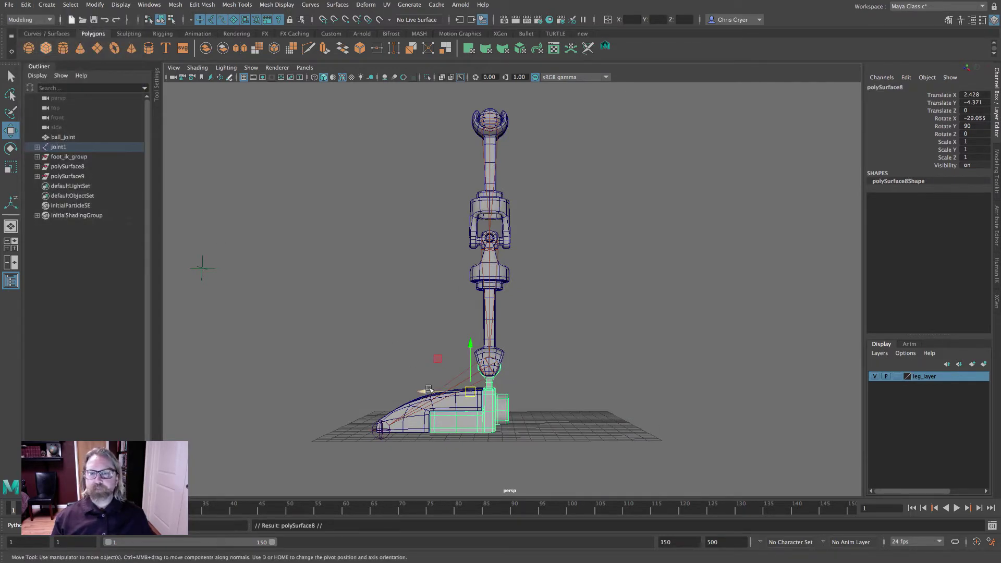
{"action": "left_click_drag", "start_coordinate": [423, 391], "coordinate": [609, 394]}
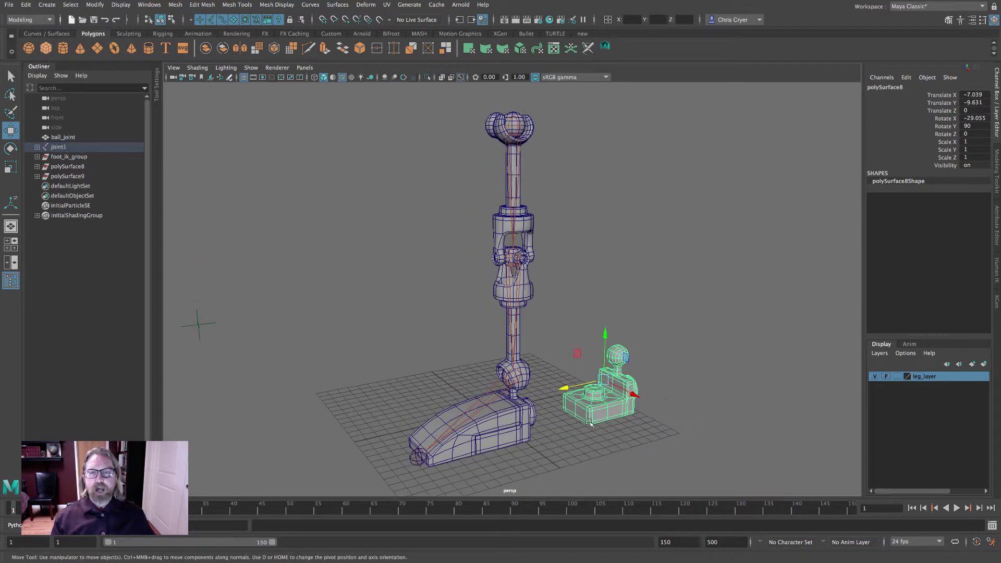
Unparent the duplicated heel piece from the joint hierarchy and hide leg_layer
{"action": "left_click", "coordinate": [874, 376]}
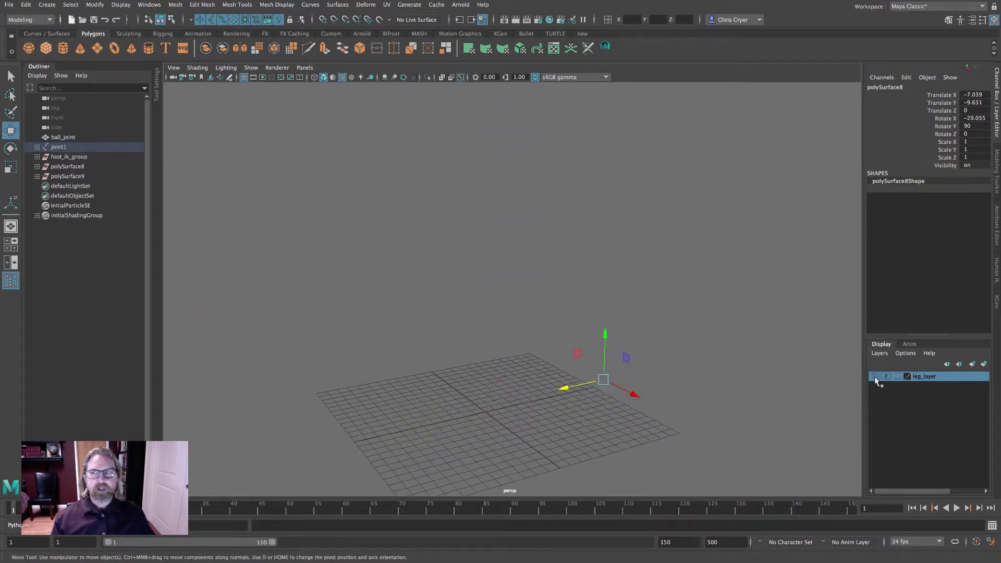
{"action": "left_click", "coordinate": [874, 376]}
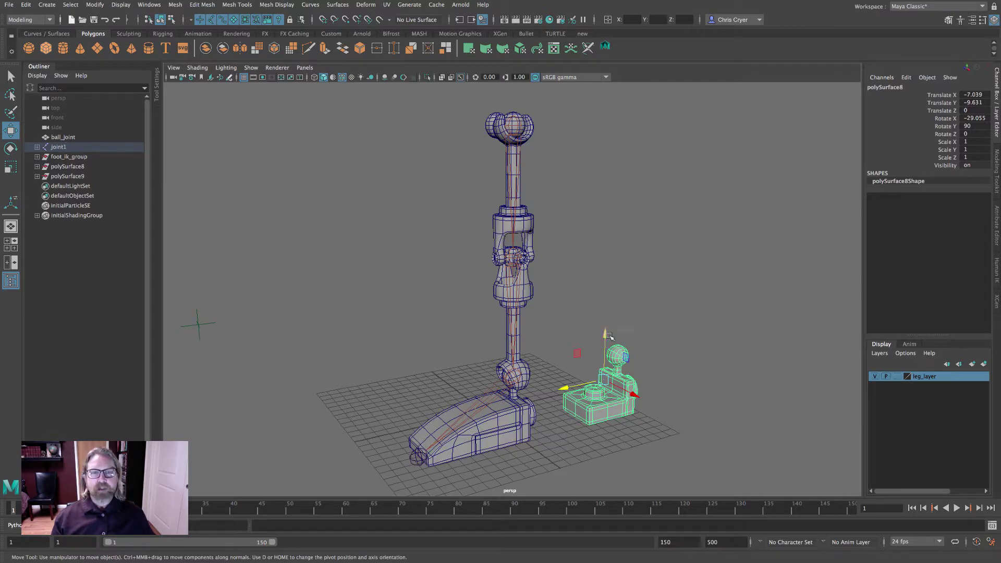
{"action": "left_click", "coordinate": [27, 6]}
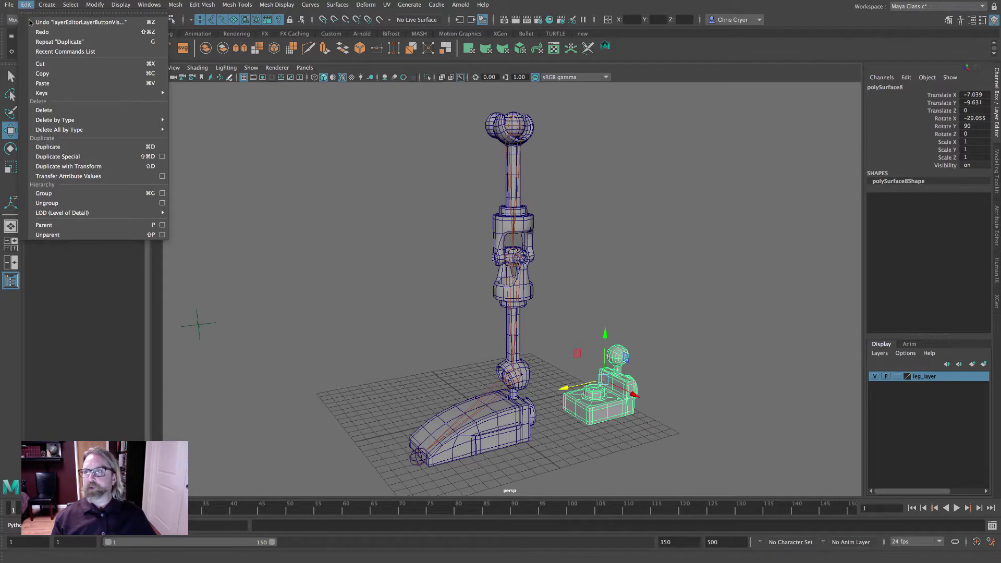
{"action": "left_click", "coordinate": [58, 234]}
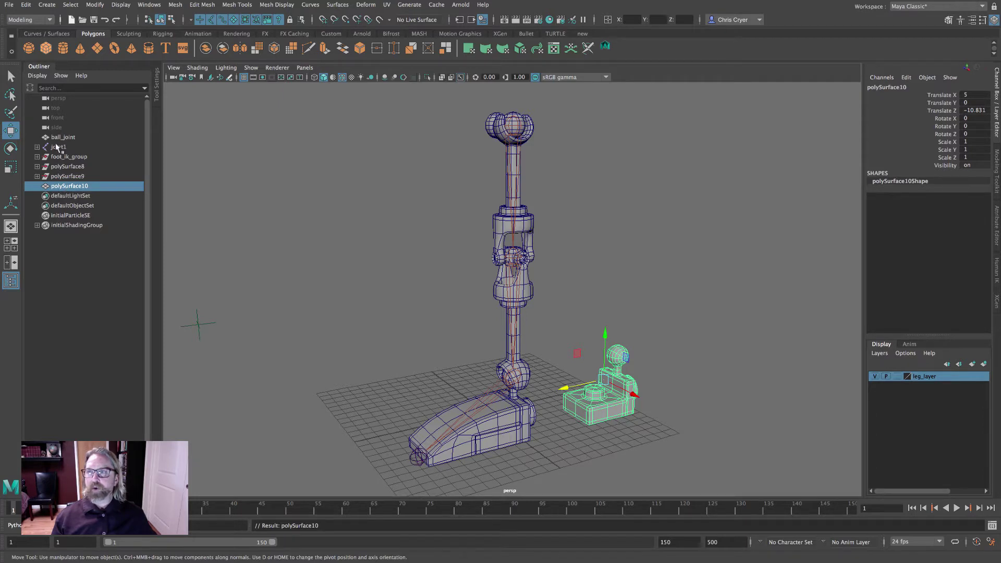
{"action": "left_click", "coordinate": [875, 376]}
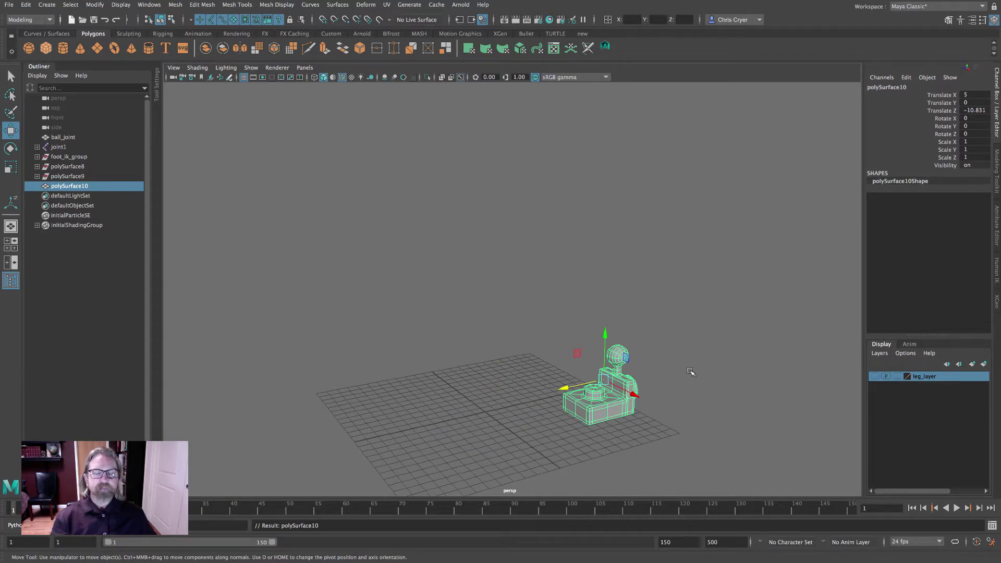
Turn off smooth preview on the duplicated heel piece and select the four faces at the bottom of its round socket
{"action": "key", "text": "f"}
{"action": "left_click_drag", "start_coordinate": [734, 327], "coordinate": [608, 319], "text": "alt"}
{"action": "key", "text": "1"}
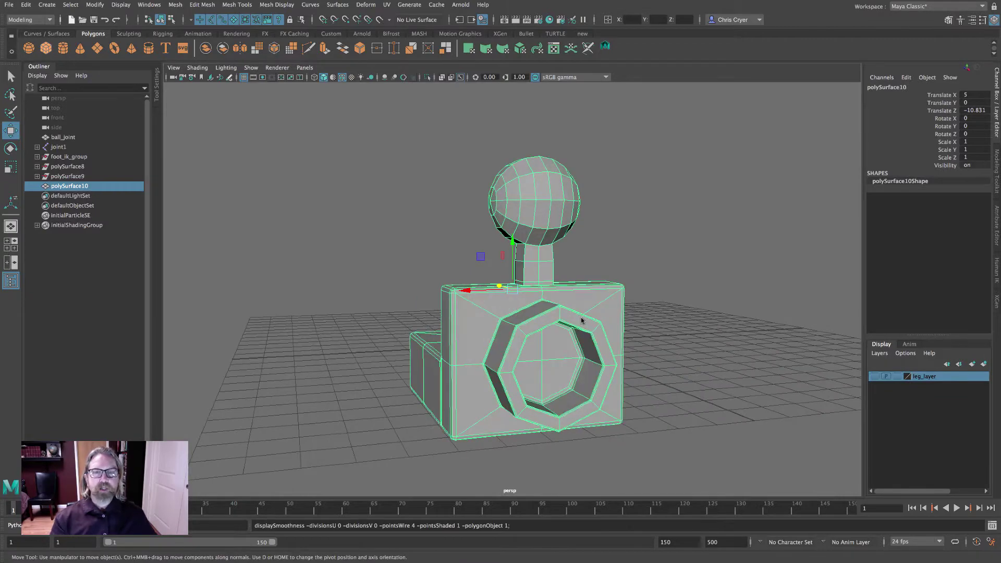
{"action": "right_click_drag", "start_coordinate": [581, 320], "coordinate": [582, 313]}
{"action": "left_click_drag", "start_coordinate": [673, 343], "coordinate": [660, 339], "text": "alt"}
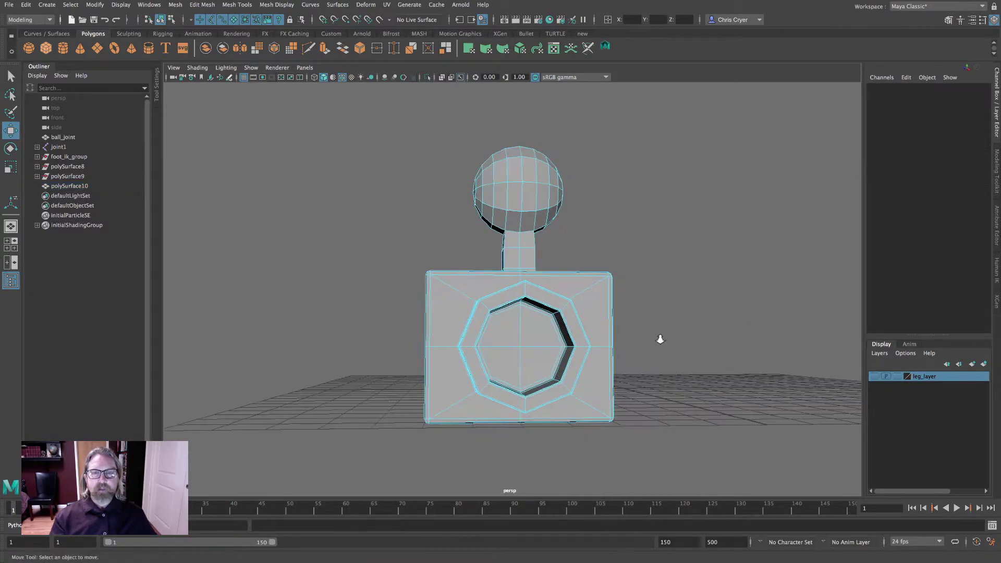
{"action": "scroll", "coordinate": [660, 340], "scroll_direction": "up", "scroll_amount": 3}
{"action": "left_click", "coordinate": [504, 344]}
{"action": "left_click", "coordinate": [550, 347], "text": "shift"}
{"action": "left_click", "coordinate": [492, 391], "text": "shift"}
{"action": "left_click", "coordinate": [548, 396], "text": "shift"}
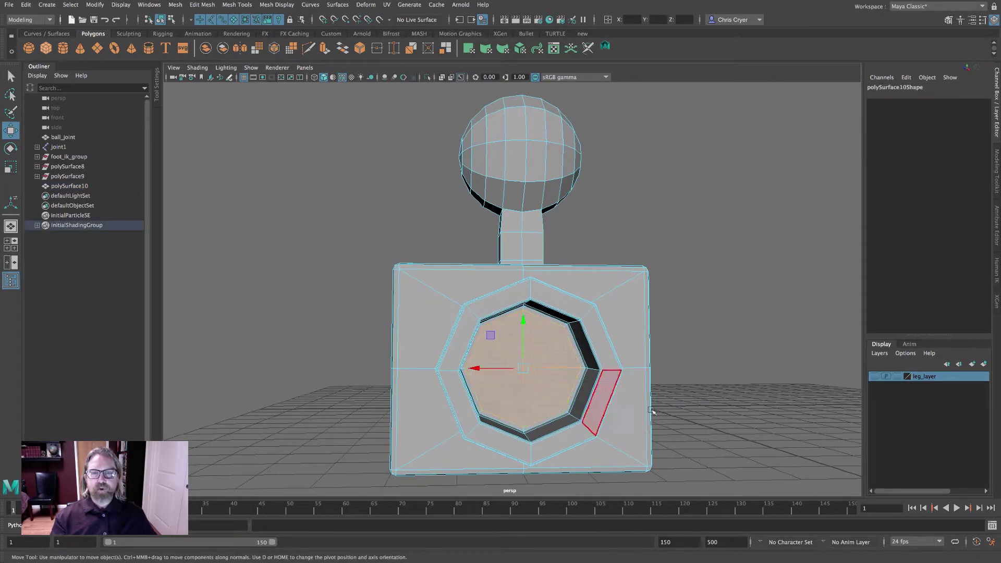
Grow the face selection over the round socket and its whole flat panel, stopping short of the beveled edges
{"action": "left_click_drag", "start_coordinate": [652, 412], "coordinate": [620, 364], "text": "alt"}
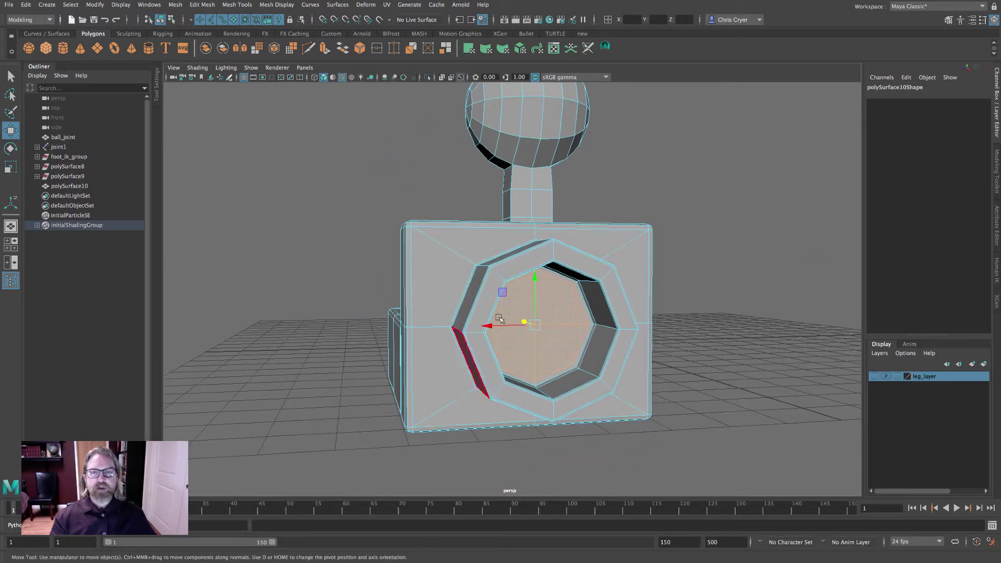
{"action": "mouse_move", "coordinate": [770, 313]}
{"action": "left_mouse_down", "text": "alt"}
{"action": "mouse_move", "coordinate": [724, 316]}
{"action": "mouse_move", "coordinate": [770, 313]}
{"action": "left_mouse_up", "text": "alt"}
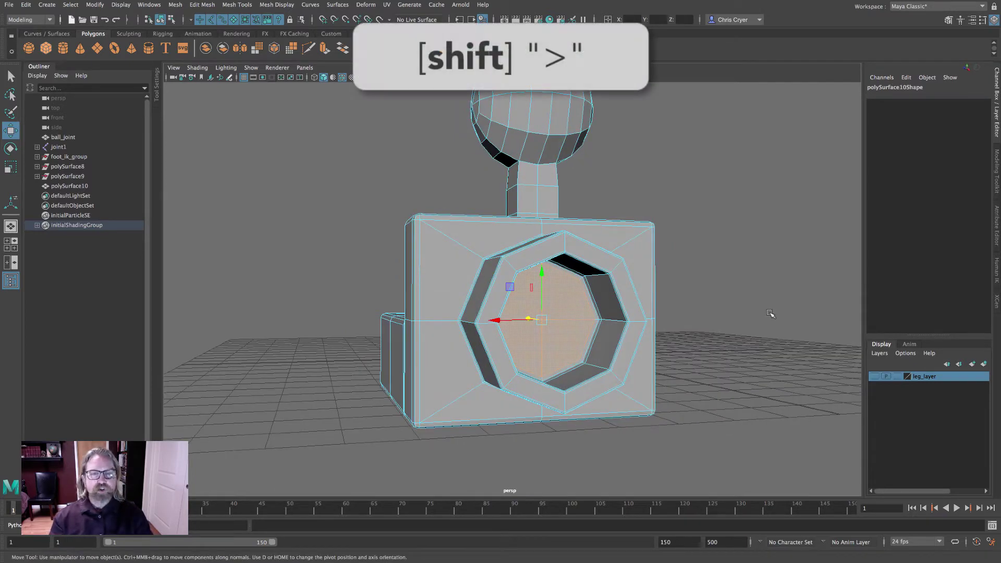
{"action": "key", "text": "shift+period"}
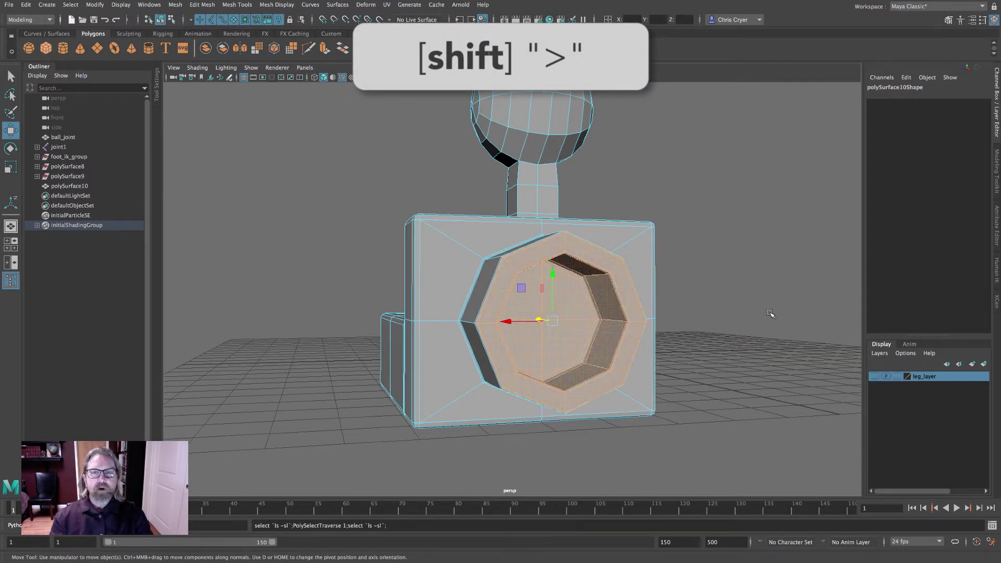
{"action": "key", "text": "shift+period"}
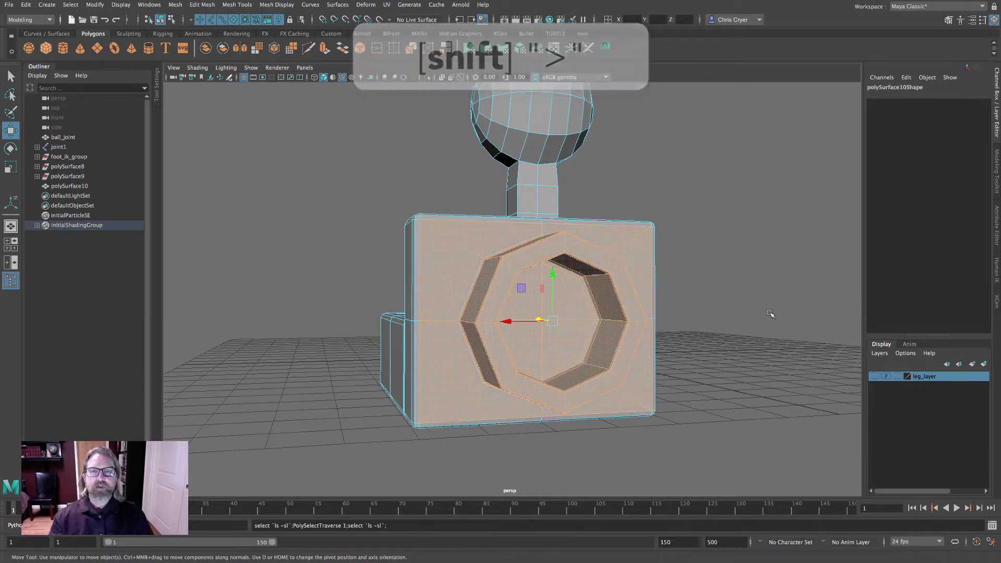
{"action": "left_click_drag", "start_coordinate": [724, 305], "coordinate": [811, 338], "text": "alt"}
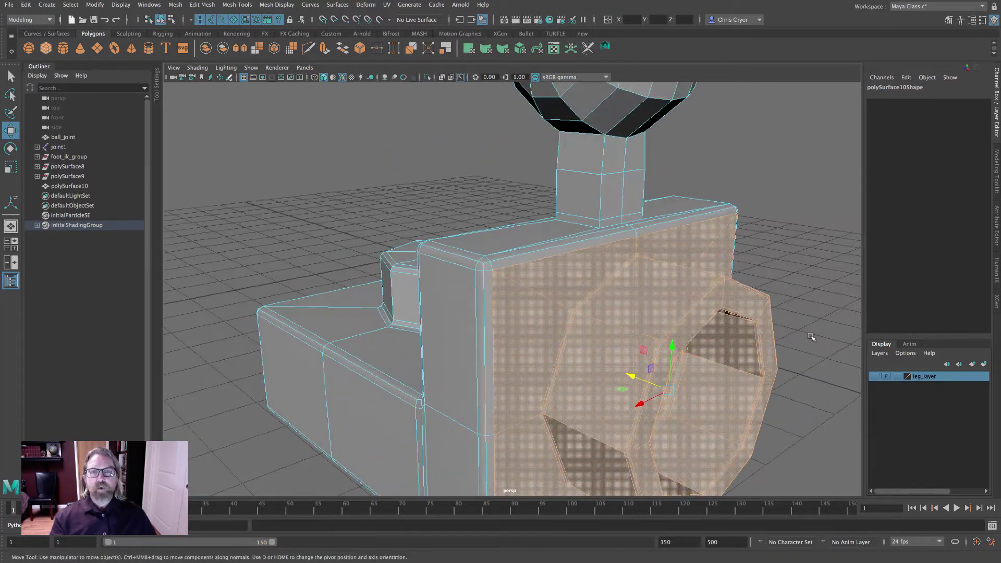
{"action": "key", "text": "shift+period"}
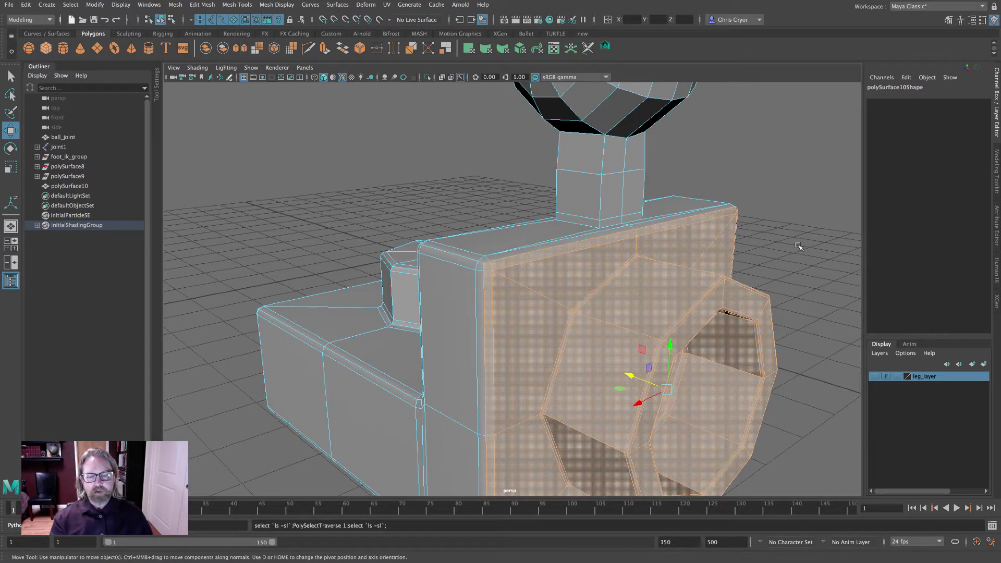
{"action": "key", "text": "shift+comma"}
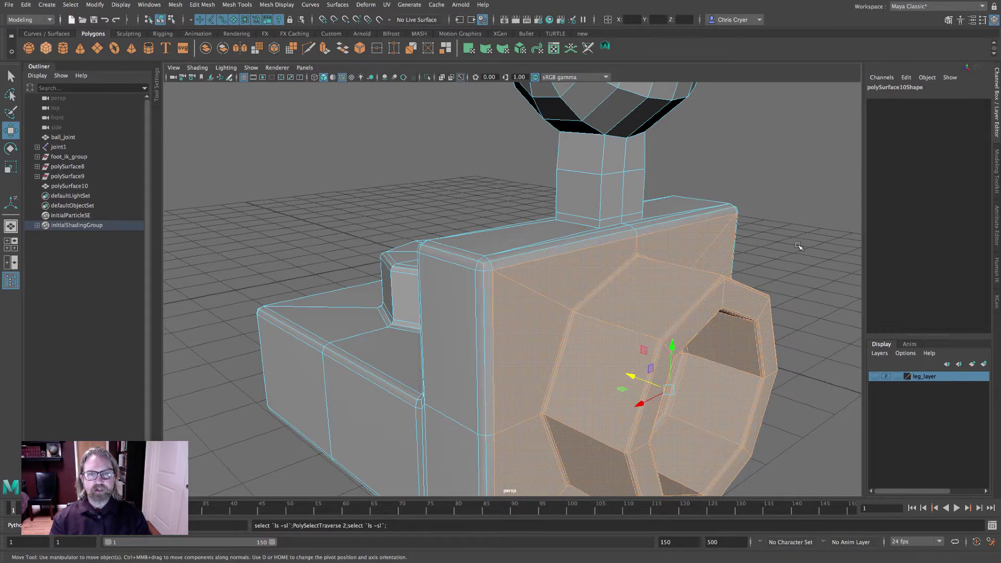
Extract the selected socket panel faces from the heel piece and delete the remaining ball and block mesh
{"action": "left_click_drag", "start_coordinate": [798, 246], "coordinate": [770, 246], "text": "alt"}
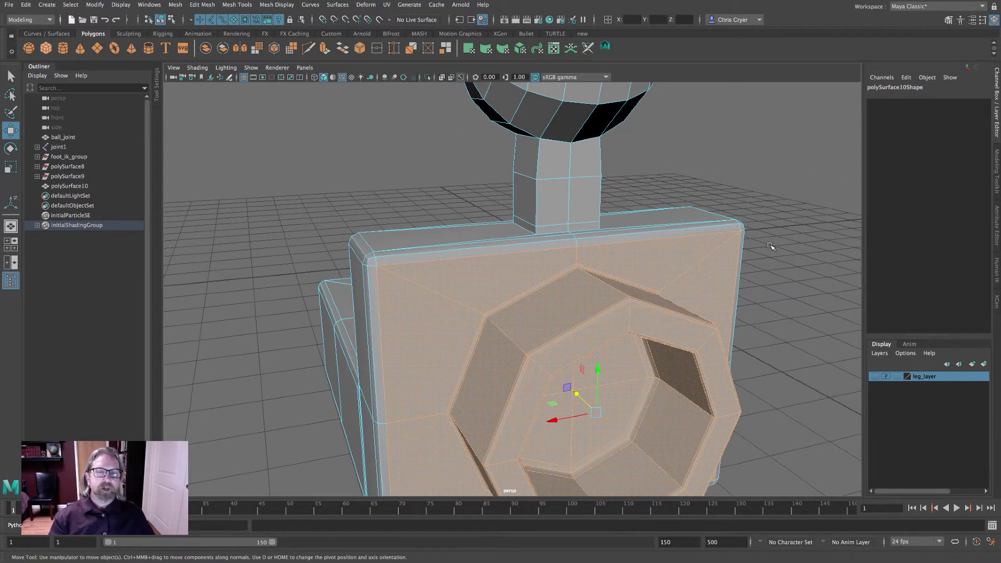
{"action": "right_click_drag", "start_coordinate": [768, 245], "coordinate": [637, 236], "text": "alt"}
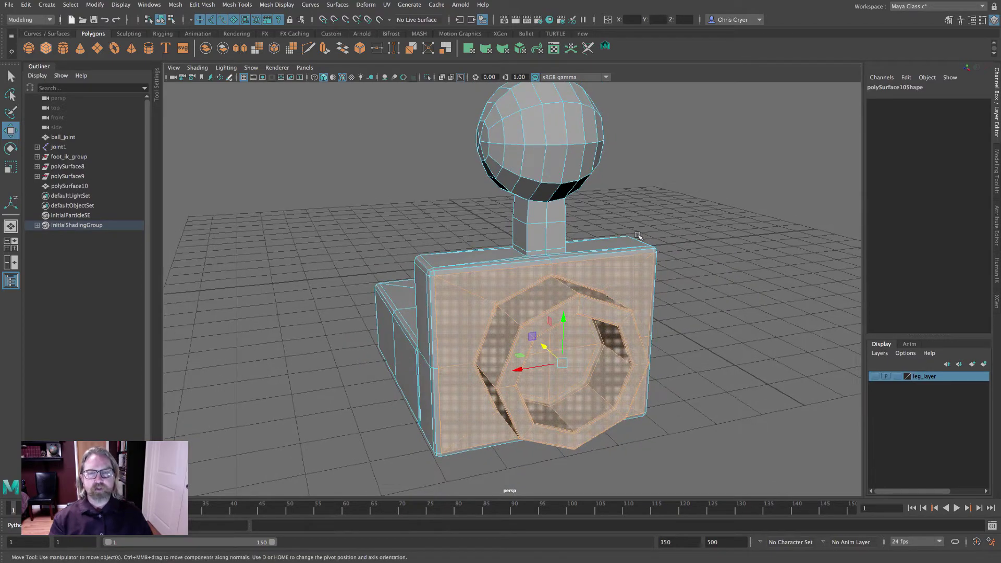
{"action": "left_click_drag", "start_coordinate": [704, 241], "coordinate": [677, 245], "text": "alt"}
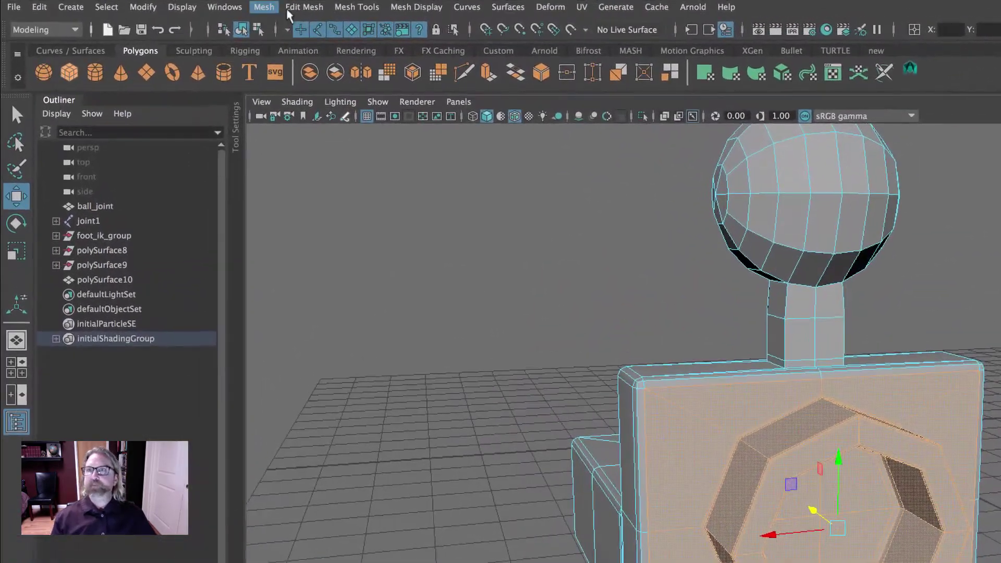
{"action": "left_click", "coordinate": [298, 8]}
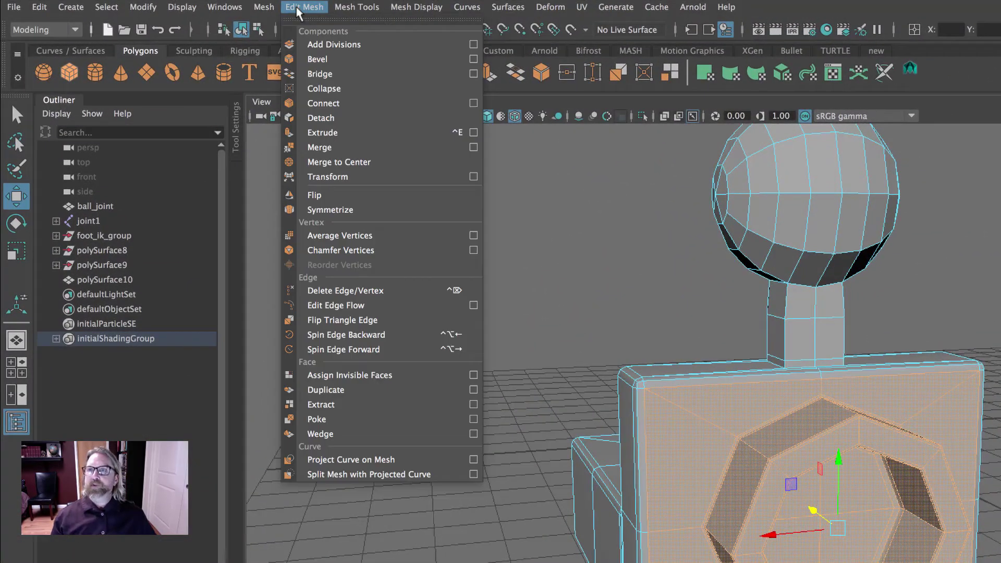
{"action": "left_click", "coordinate": [387, 406]}
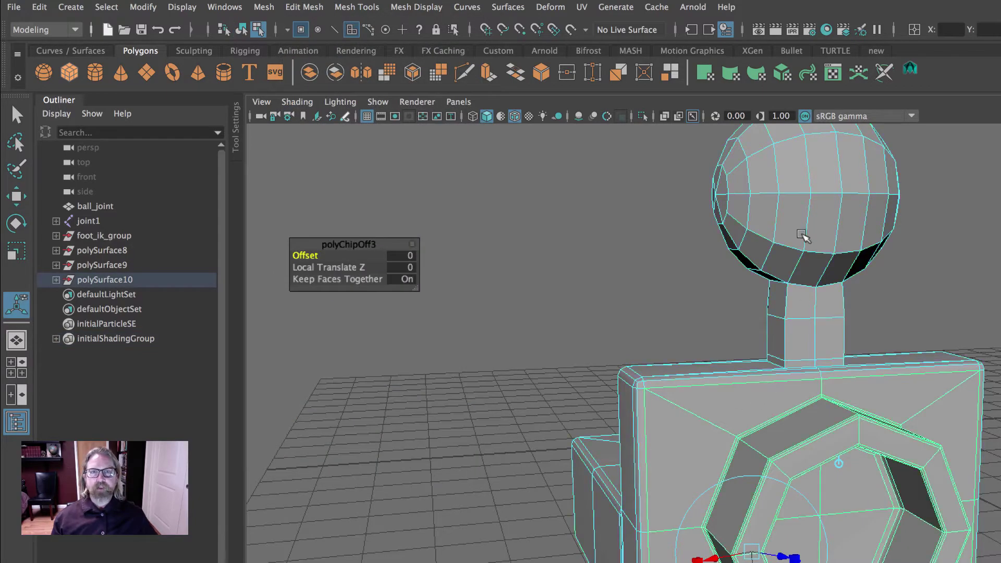
{"action": "right_click_drag", "start_coordinate": [803, 237], "coordinate": [855, 209]}
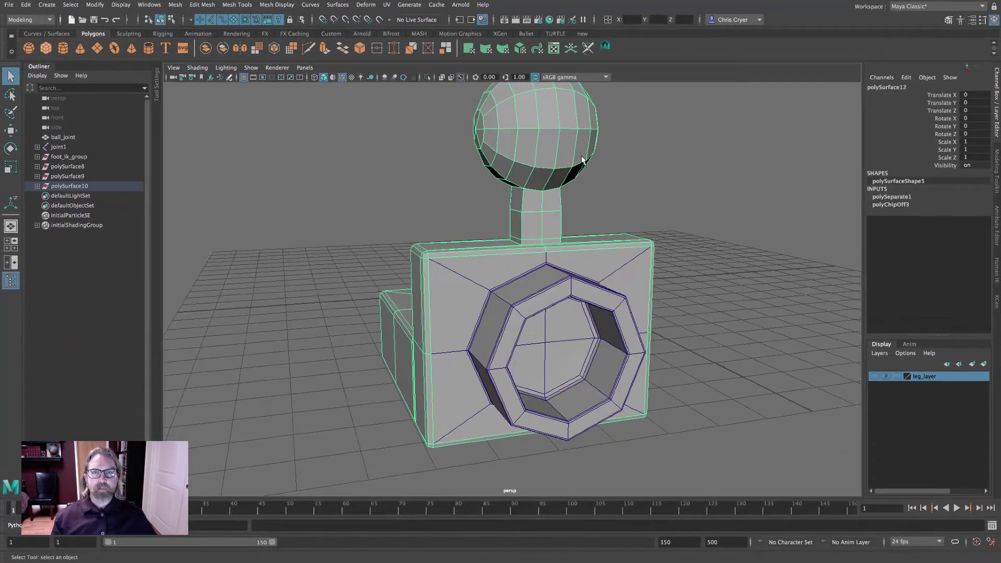
{"action": "key", "text": "Delete"}
Select the extracted socket panel and snap its pivot to the centre vertex of the socket
{"action": "left_click_drag", "start_coordinate": [527, 220], "coordinate": [652, 224], "text": "alt"}
{"action": "left_click", "coordinate": [637, 259]}
{"action": "middle_click_drag", "start_coordinate": [636, 259], "coordinate": [594, 230], "text": "alt"}
{"action": "right_click_drag", "start_coordinate": [594, 230], "coordinate": [719, 239], "text": "alt"}
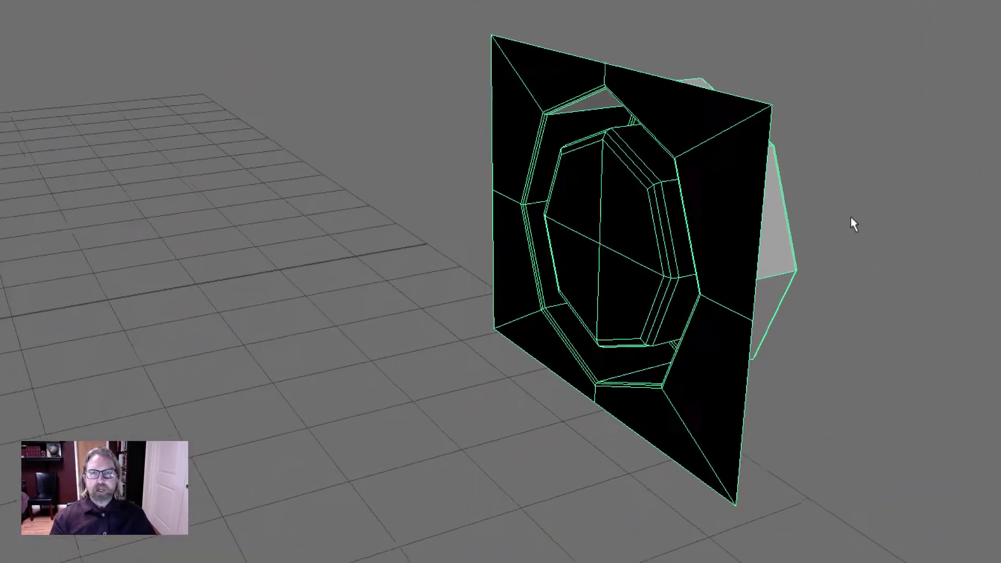
{"action": "key", "text": "w"}
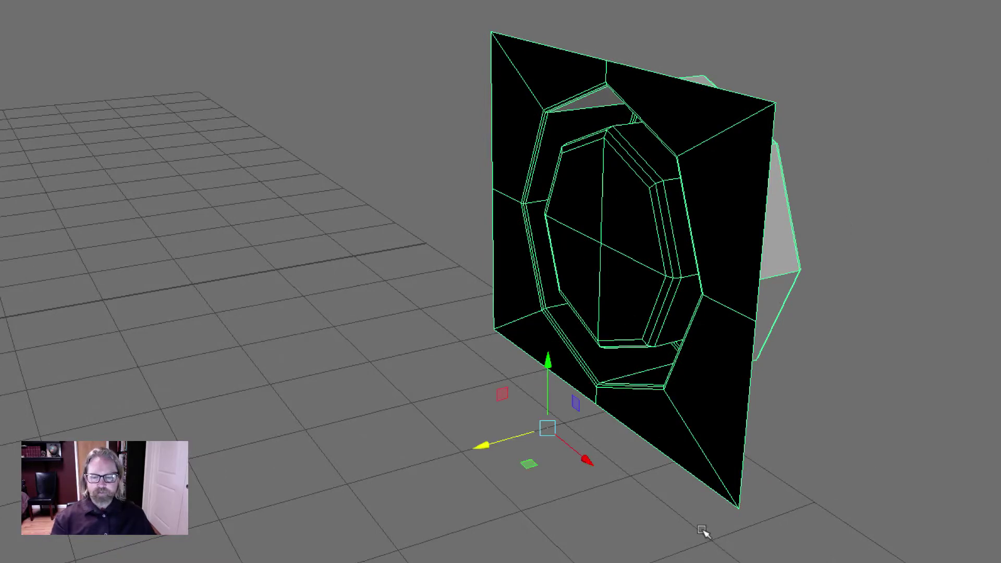
{"action": "key", "text": "d"}
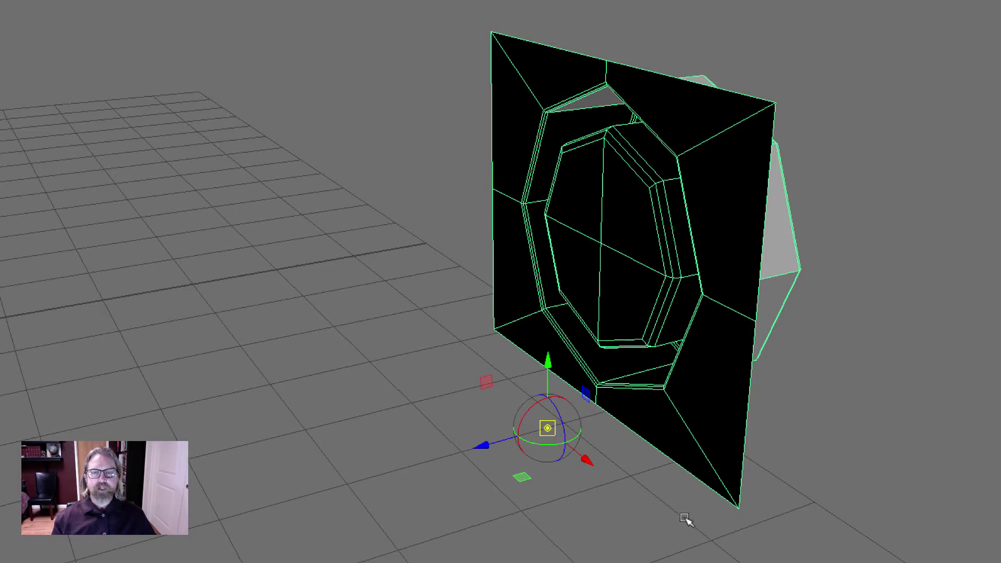
{"action": "left_click_drag", "start_coordinate": [548, 429], "coordinate": [447, 335]}
{"action": "middle_click_drag", "start_coordinate": [449, 337], "coordinate": [252, 248]}
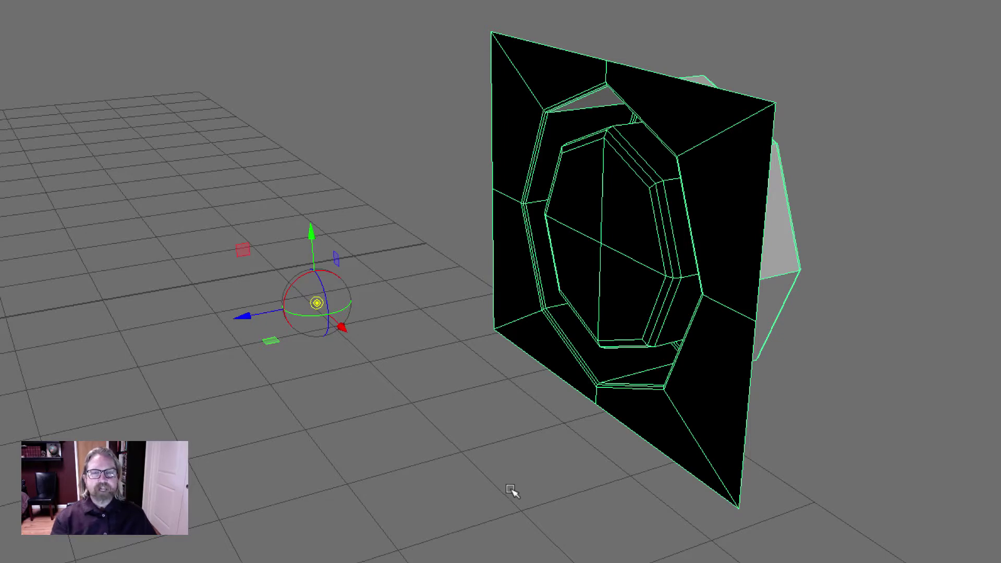
{"action": "left_click", "coordinate": [611, 259]}
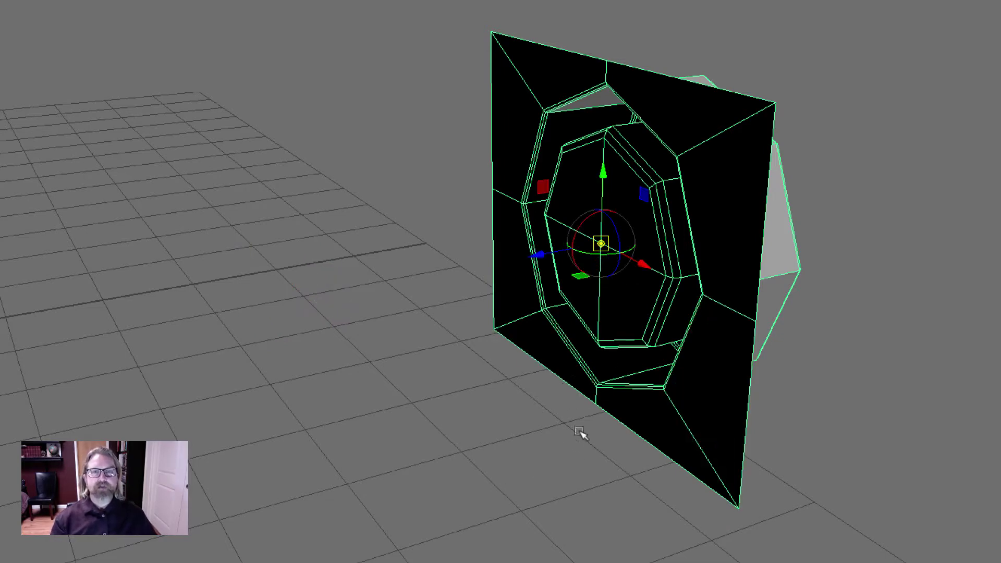
Finish the pivot edit and snap the socket panel to the origin at the centre of the grid
{"action": "left_click_drag", "start_coordinate": [581, 429], "coordinate": [560, 436], "text": "alt"}
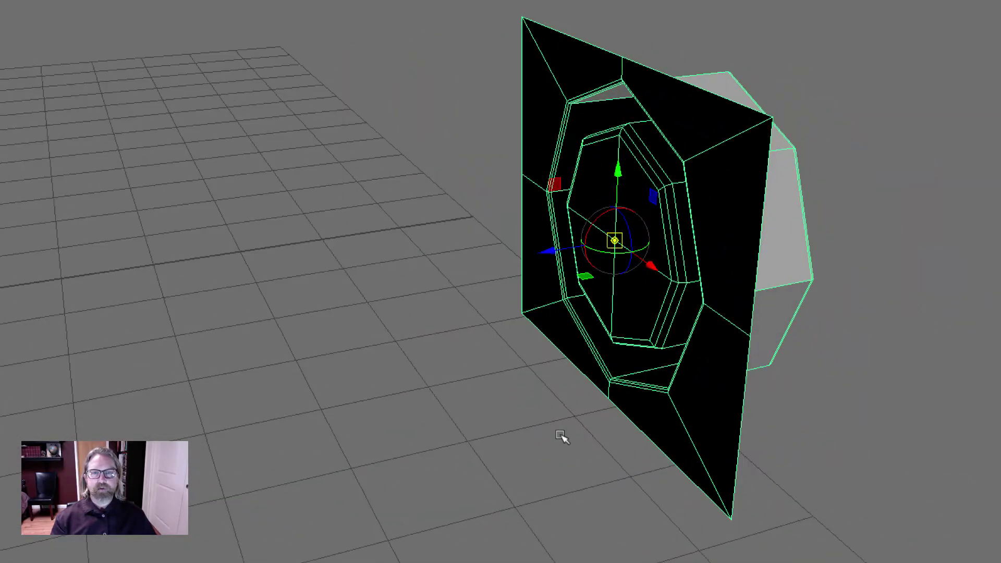
{"action": "key", "text": "d"}
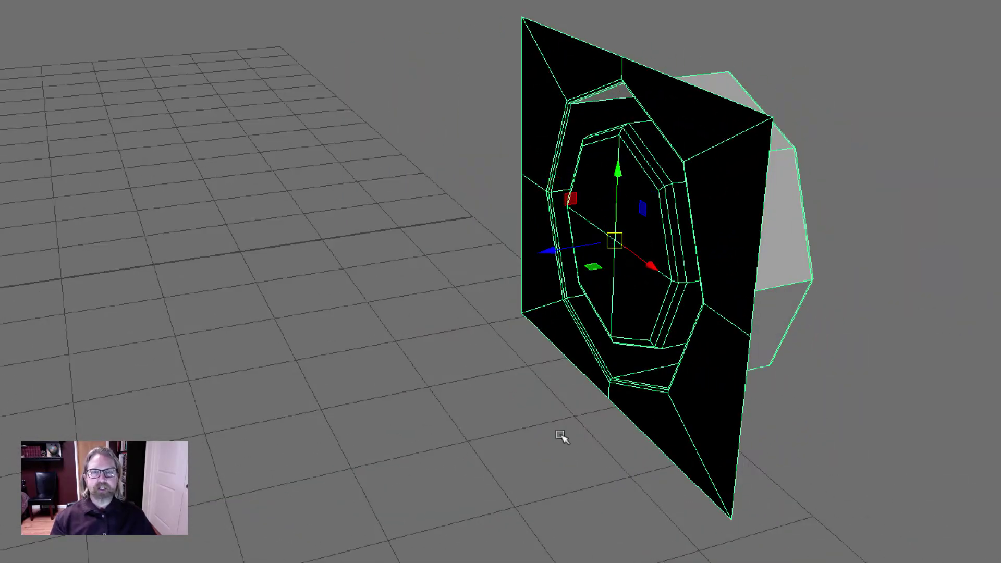
{"action": "right_click_drag", "start_coordinate": [759, 397], "coordinate": [150, 351], "text": "alt"}
{"action": "middle_click_drag", "start_coordinate": [502, 391], "coordinate": [821, 412], "text": "alt"}
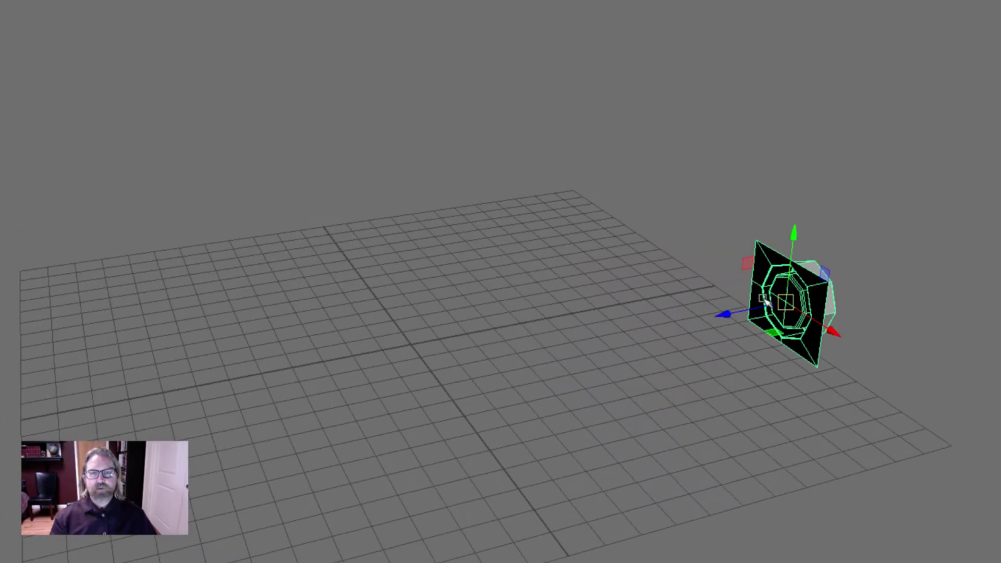
{"action": "middle_click", "coordinate": [426, 348]}
{"action": "left_click_drag", "start_coordinate": [498, 364], "coordinate": [582, 363], "text": "alt"}
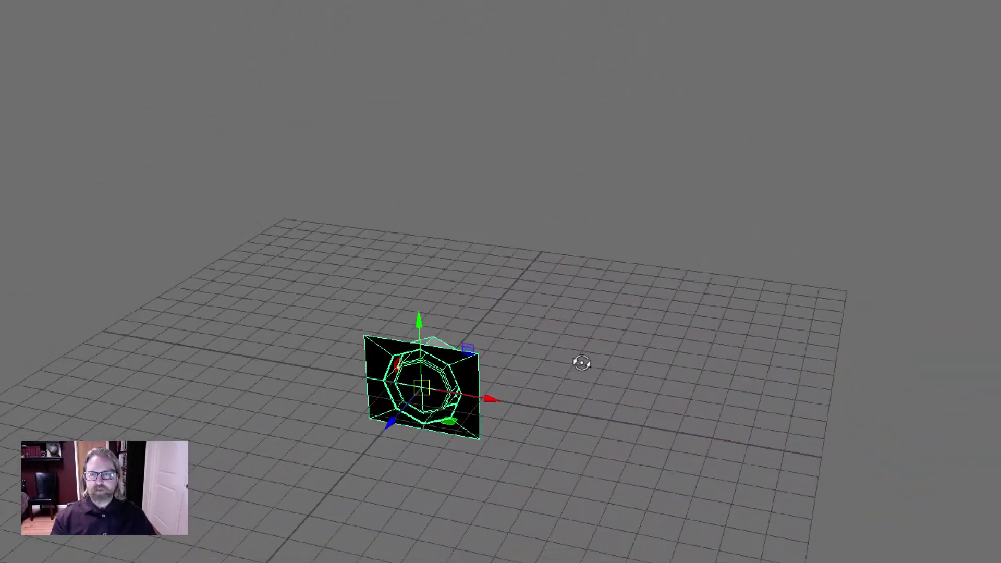
{"action": "middle_click_drag", "start_coordinate": [582, 363], "coordinate": [635, 348], "text": "alt"}
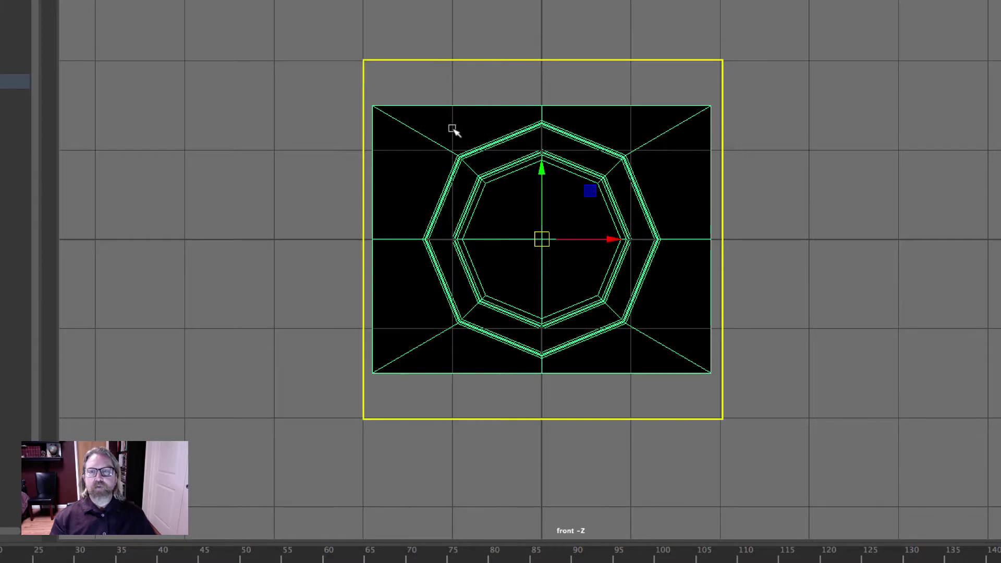
In the front view, snap the panel's three top border vertices to the grid, two squares above centre, with corners two squares to either side
{"action": "right_click_drag", "start_coordinate": [452, 125], "coordinate": [380, 123]}
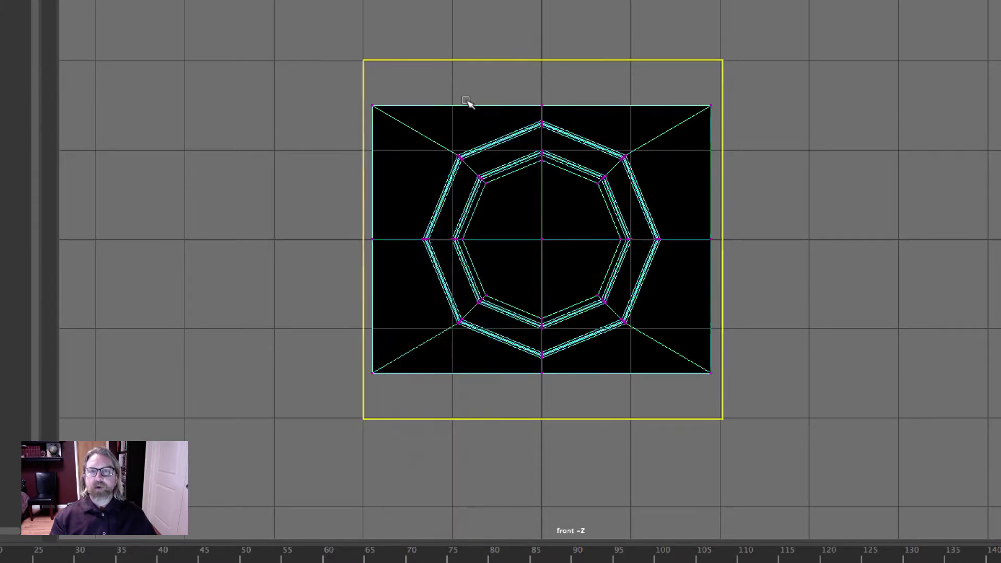
{"action": "left_click_drag", "start_coordinate": [345, 97], "coordinate": [396, 130]}
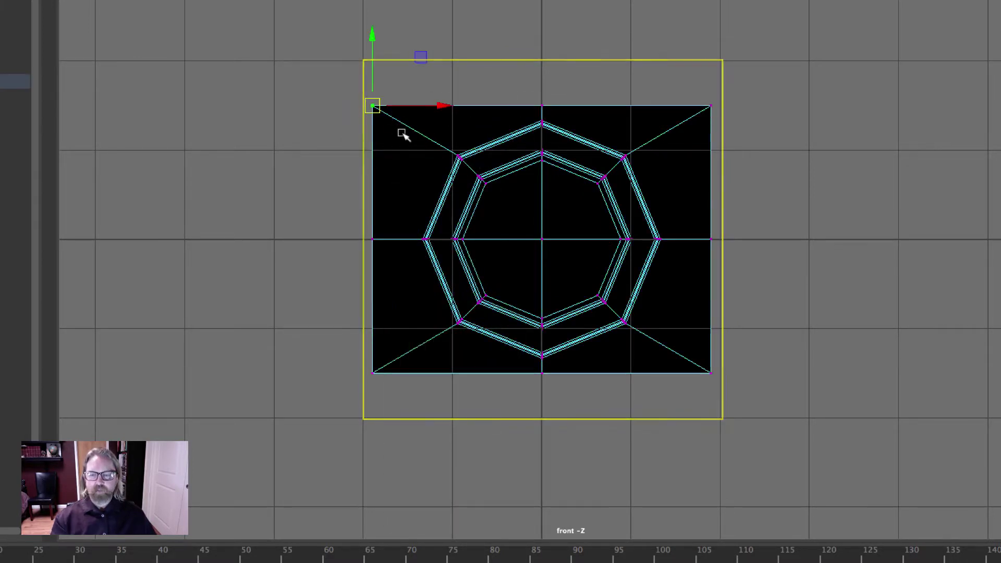
{"action": "middle_click_drag", "start_coordinate": [342, 64], "coordinate": [353, 66]}
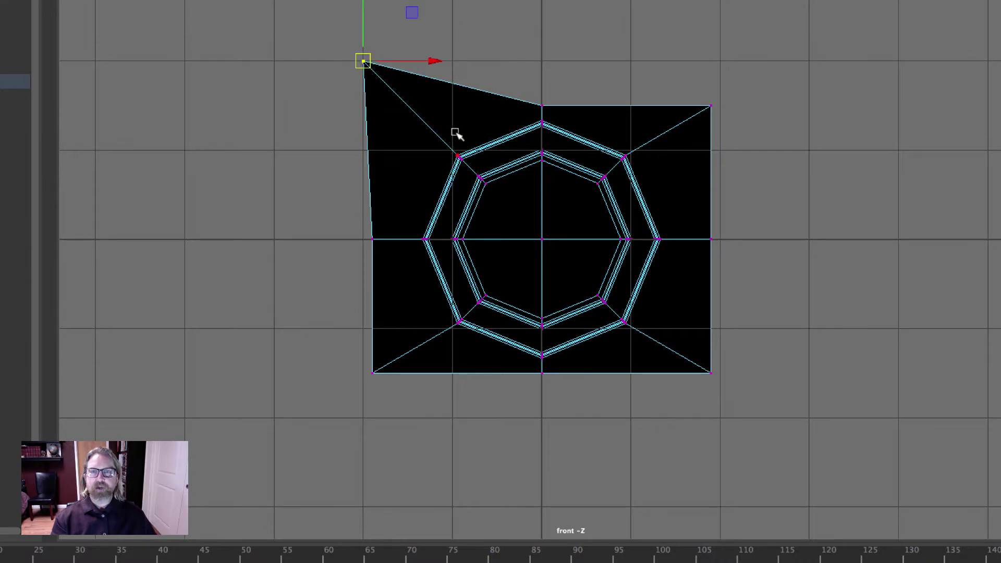
{"action": "left_click", "coordinate": [542, 107]}
{"action": "middle_click_drag", "start_coordinate": [563, 45], "coordinate": [576, 9]}
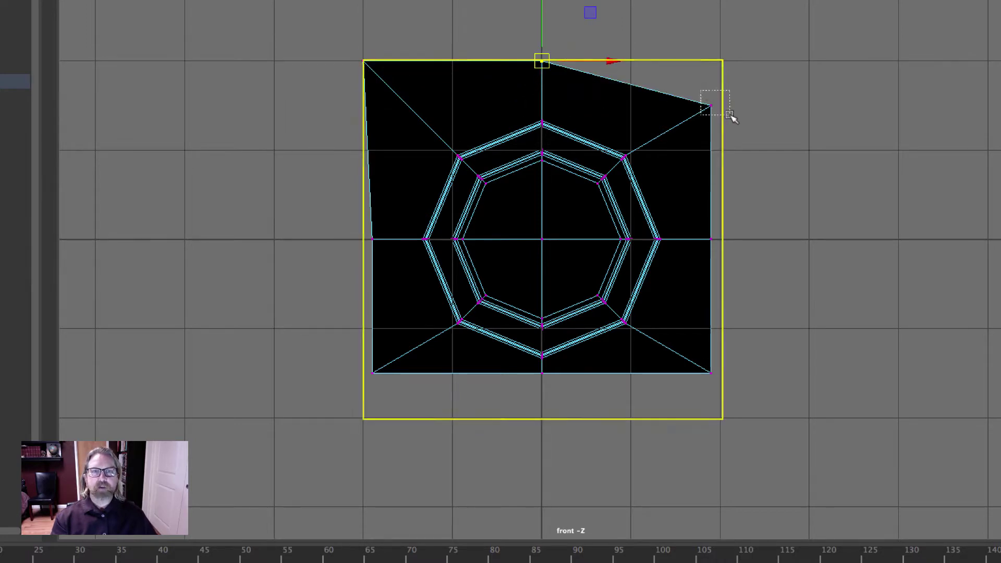
{"action": "left_click", "coordinate": [712, 103]}
{"action": "middle_click_drag", "start_coordinate": [748, 45], "coordinate": [740, 45]}
Snap the panel's five remaining side and bottom border vertices to the grid, forming a square four grid squares wide, and return to object mode
{"action": "left_click_drag", "start_coordinate": [699, 221], "coordinate": [734, 261]}
{"action": "middle_click_drag", "start_coordinate": [736, 263], "coordinate": [733, 258]}
{"action": "left_click_drag", "start_coordinate": [699, 360], "coordinate": [742, 404]}
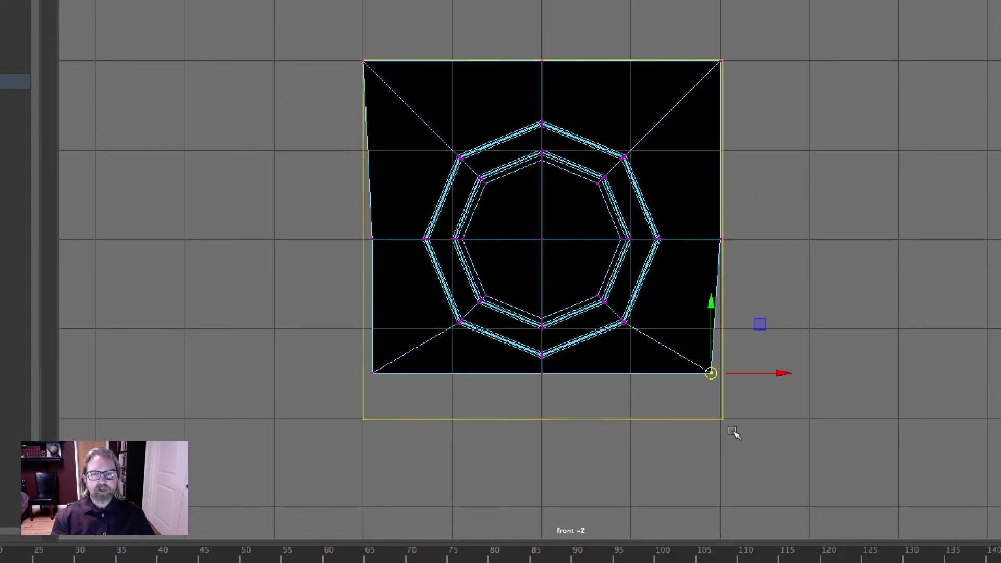
{"action": "middle_click_drag", "start_coordinate": [733, 431], "coordinate": [736, 432]}
{"action": "left_click_drag", "start_coordinate": [526, 366], "coordinate": [572, 389]}
{"action": "middle_click_drag", "start_coordinate": [572, 447], "coordinate": [551, 432]}
{"action": "left_click_drag", "start_coordinate": [343, 361], "coordinate": [401, 407]}
{"action": "middle_click_drag", "start_coordinate": [383, 438], "coordinate": [373, 431]}
{"action": "left_click_drag", "start_coordinate": [357, 222], "coordinate": [409, 279]}
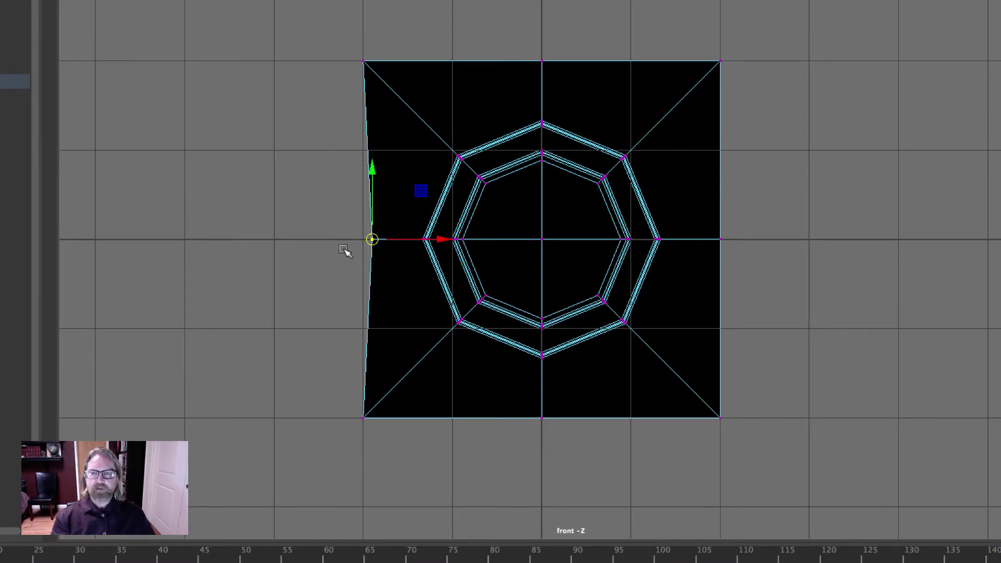
{"action": "middle_click_drag", "start_coordinate": [344, 250], "coordinate": [352, 246]}
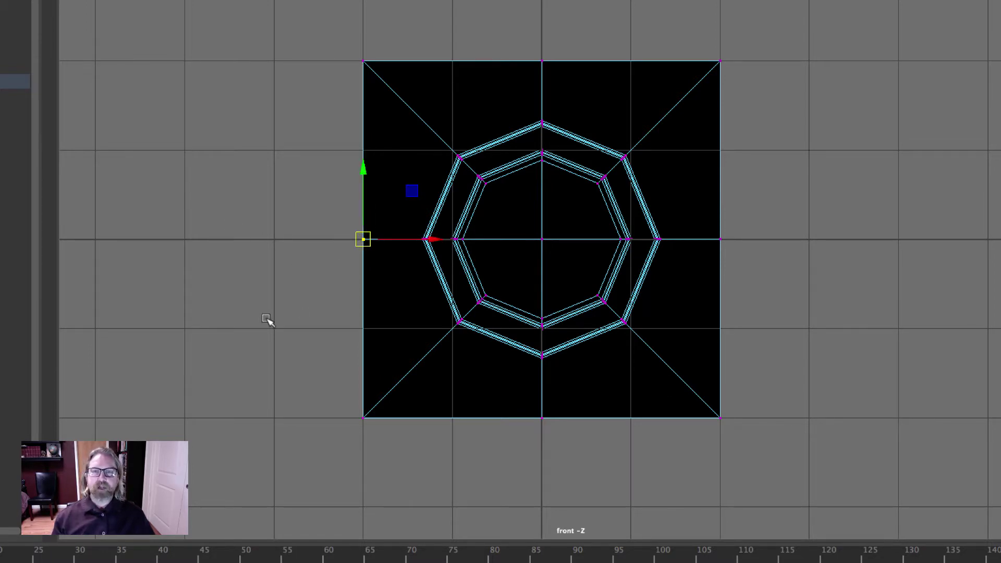
{"action": "right_click_drag", "start_coordinate": [632, 150], "coordinate": [699, 125]}
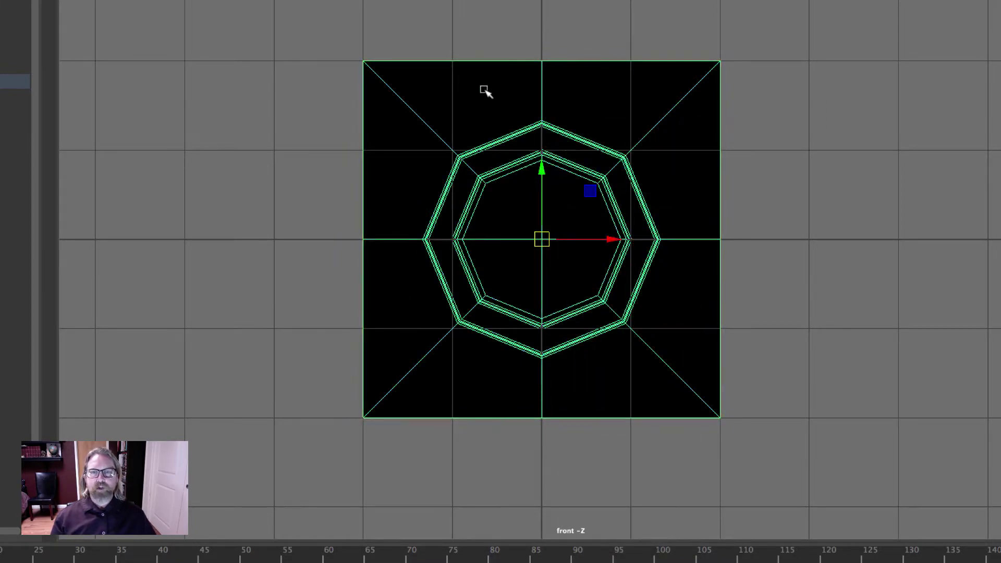
In the top view, move the socket panel two grid squares back along Z from the origin, and return to the perspective view
{"action": "key", "text": "space"}
{"action": "key", "text": "space"}
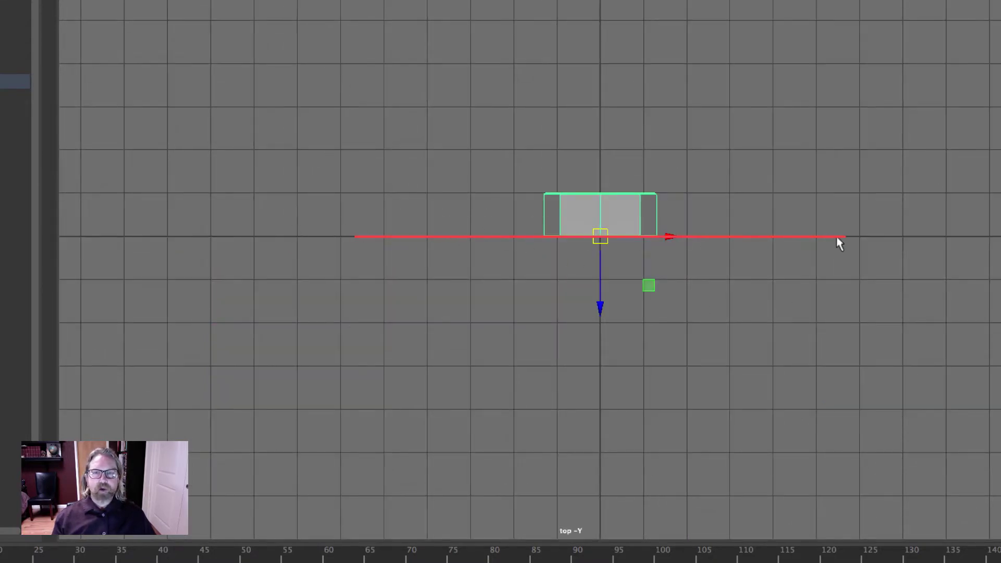
{"action": "left_click_drag", "start_coordinate": [600, 3], "coordinate": [603, 403]}
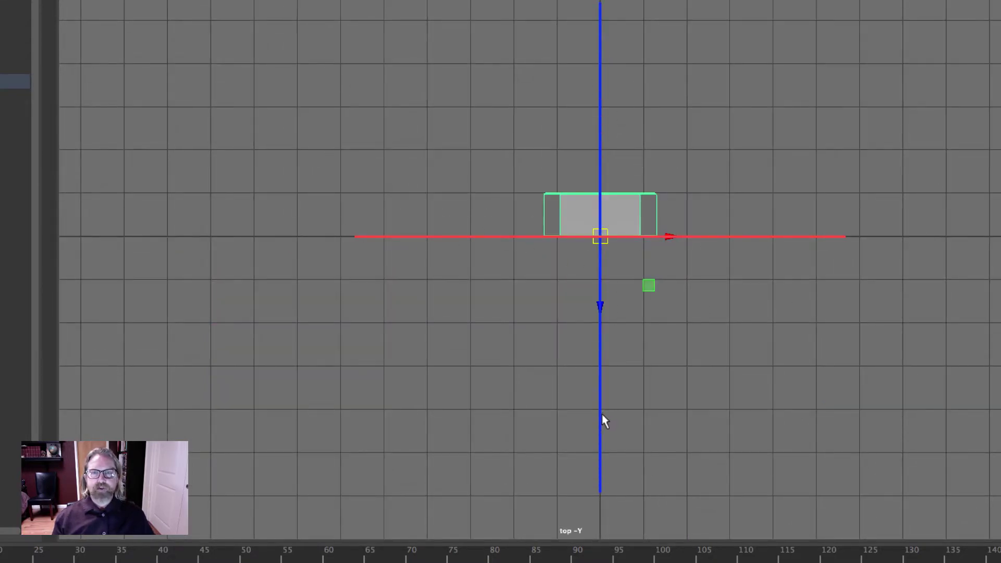
{"action": "left_click_drag", "start_coordinate": [600, 233], "coordinate": [603, 154]}
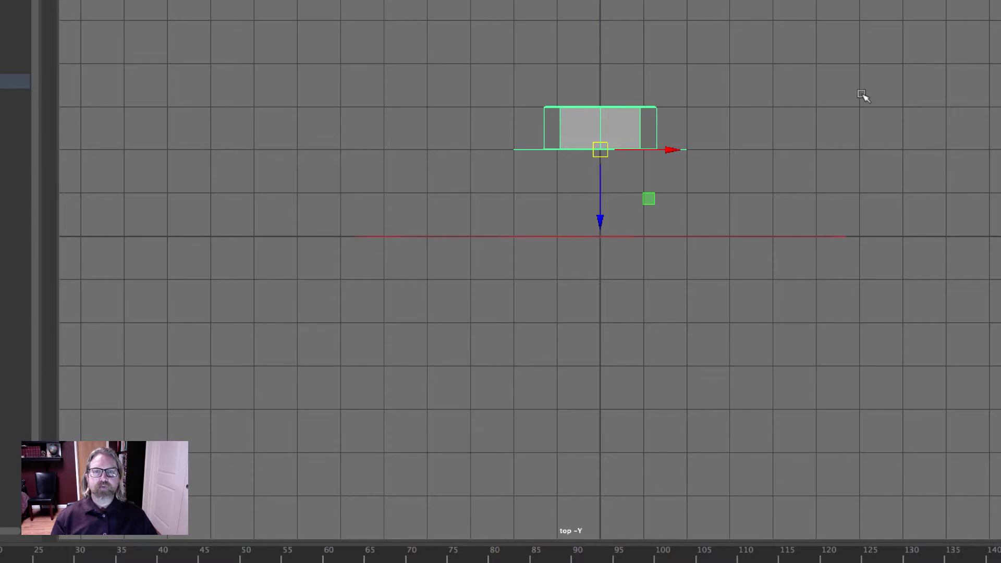
{"action": "key", "text": "space"}
{"action": "key", "text": "space"}
{"action": "left_click_drag", "start_coordinate": [885, 161], "coordinate": [938, 133], "text": "alt"}
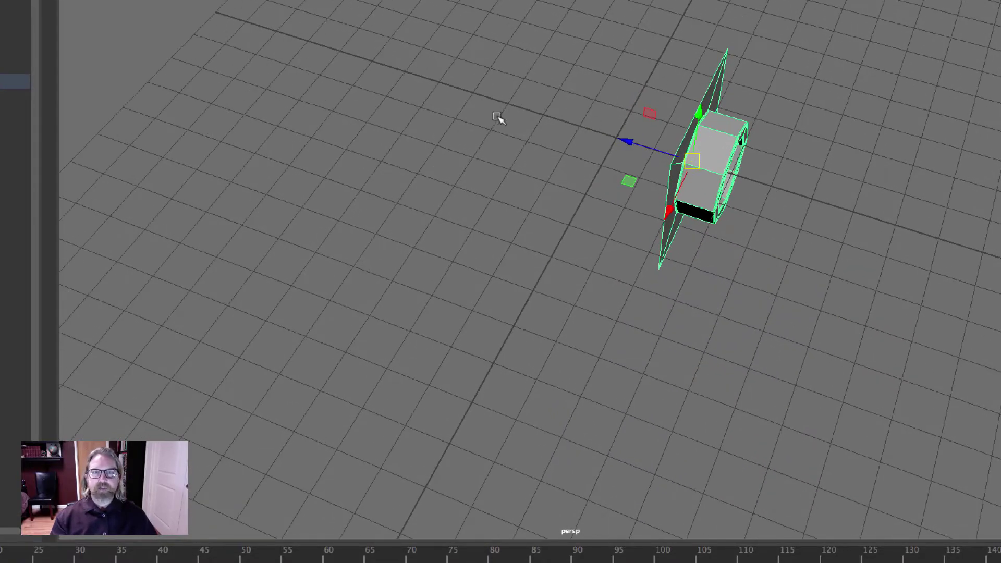
{"action": "left_click_drag", "start_coordinate": [498, 117], "coordinate": [659, 104], "text": "alt"}
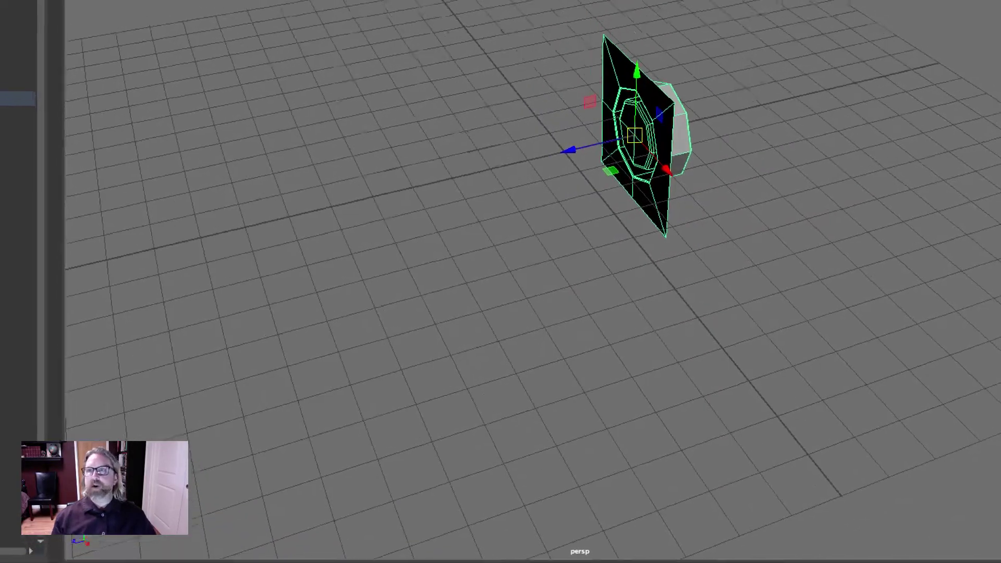
Mirror the socket panel across the world Z axis in the + direction, combined with the original and with border vertices merged
{"action": "left_click", "coordinate": [158, 7]}
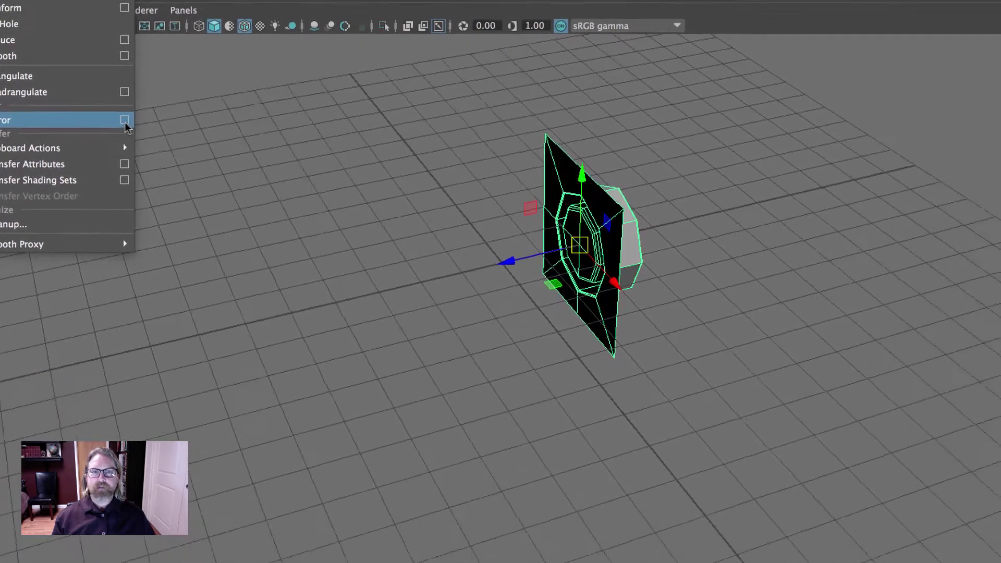
{"action": "left_click", "coordinate": [301, 217]}
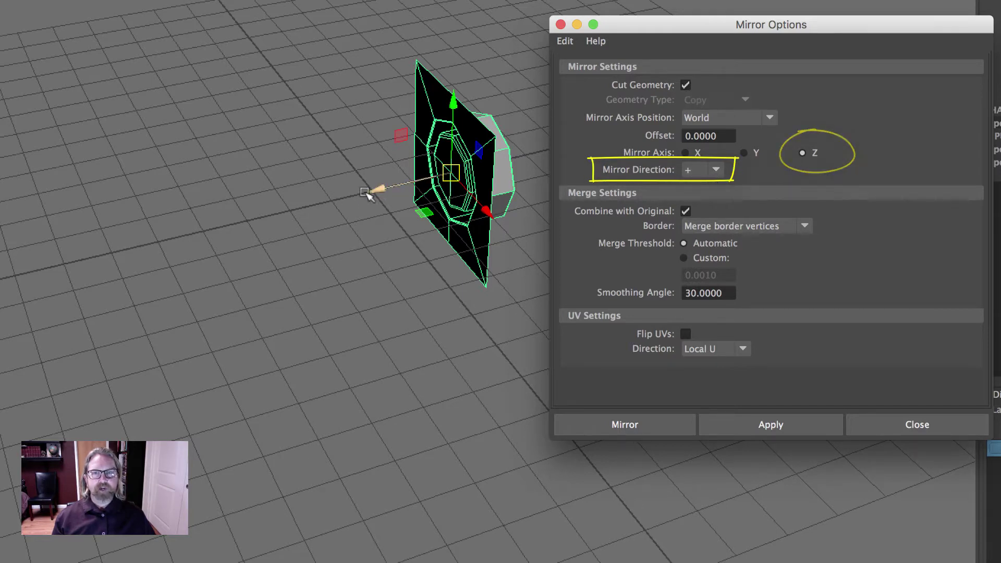
{"action": "left_click", "coordinate": [660, 423]}
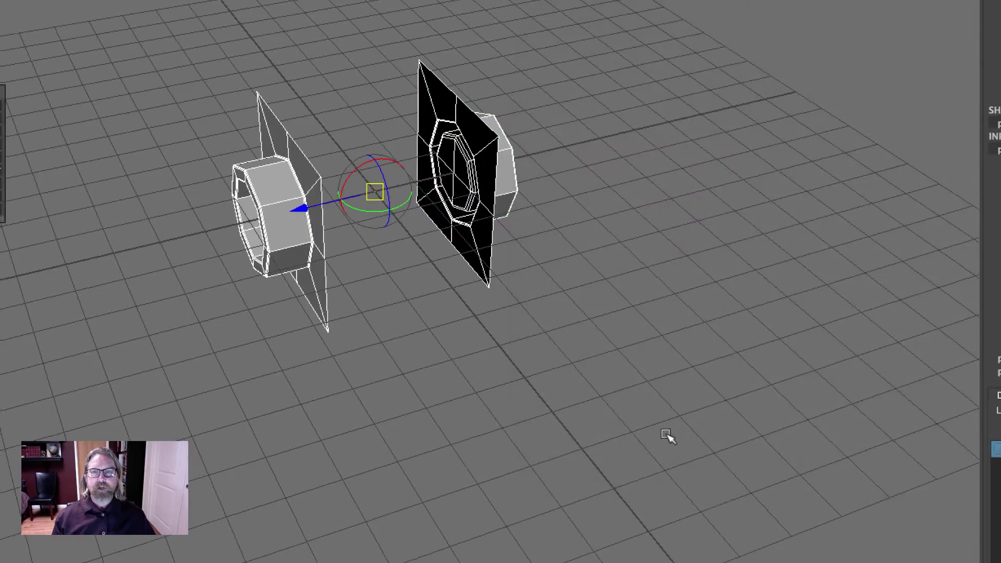
{"action": "left_click_drag", "start_coordinate": [643, 297], "coordinate": [500, 284], "text": "alt"}
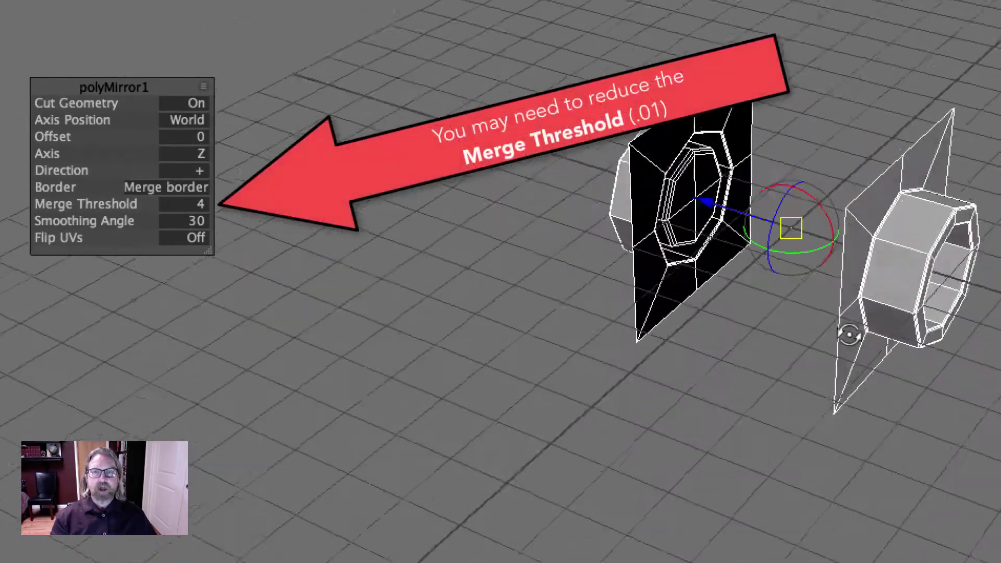
{"action": "left_click_drag", "start_coordinate": [632, 307], "coordinate": [823, 357], "text": "alt"}
Select the mirrored pair of socket panels as an object and center its pivot between the two panels
{"action": "right_click_drag", "start_coordinate": [829, 140], "coordinate": [952, 80]}
{"action": "left_click", "coordinate": [873, 137]}
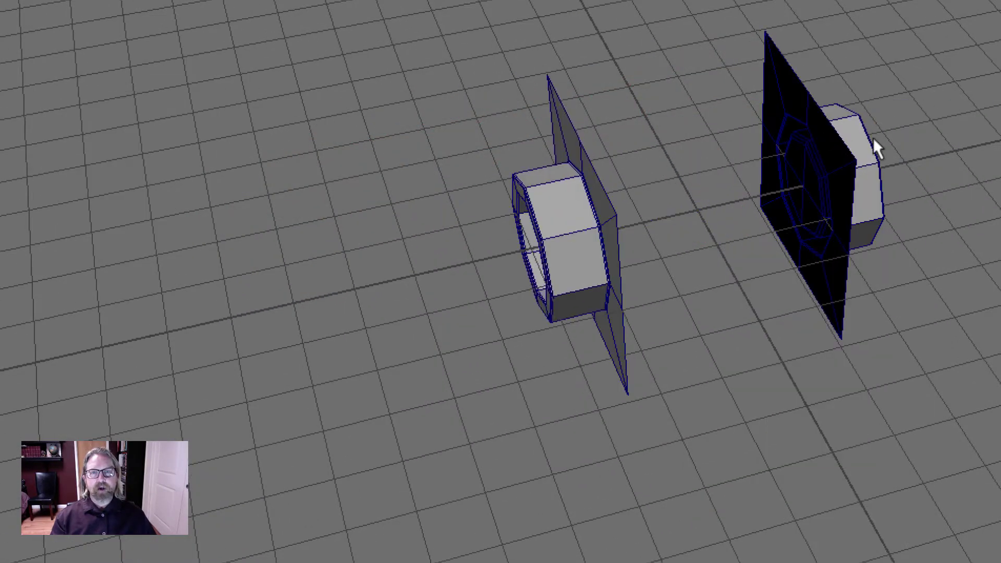
{"action": "left_click", "coordinate": [809, 139]}
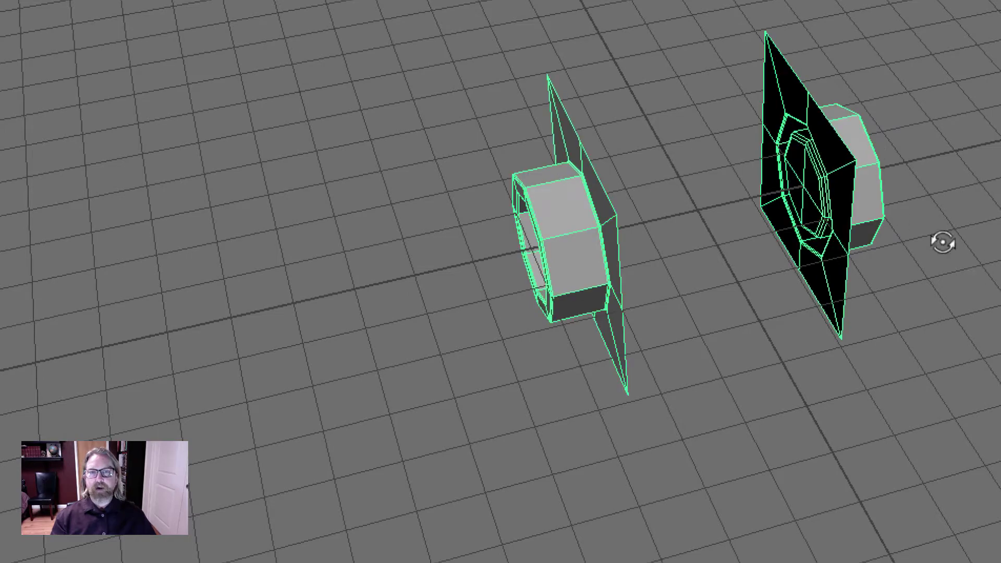
{"action": "left_click_drag", "start_coordinate": [942, 239], "coordinate": [917, 234], "text": "alt"}
{"action": "key", "text": "w"}
{"action": "left_click_drag", "start_coordinate": [758, 241], "coordinate": [721, 245], "text": "alt"}
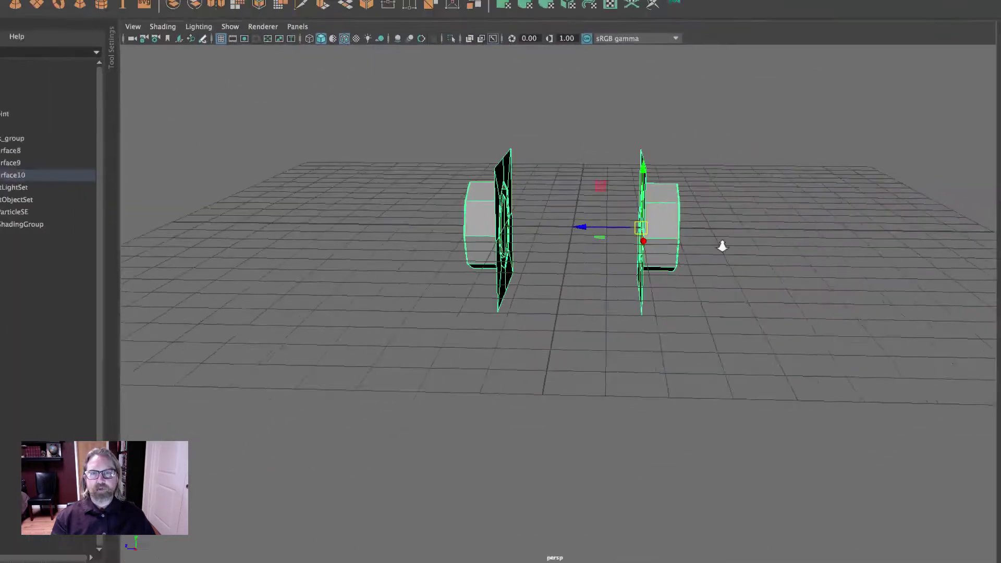
{"action": "right_click_drag", "start_coordinate": [721, 246], "coordinate": [578, 201], "text": "alt"}
{"action": "left_click_drag", "start_coordinate": [579, 200], "coordinate": [644, 220], "text": "alt"}
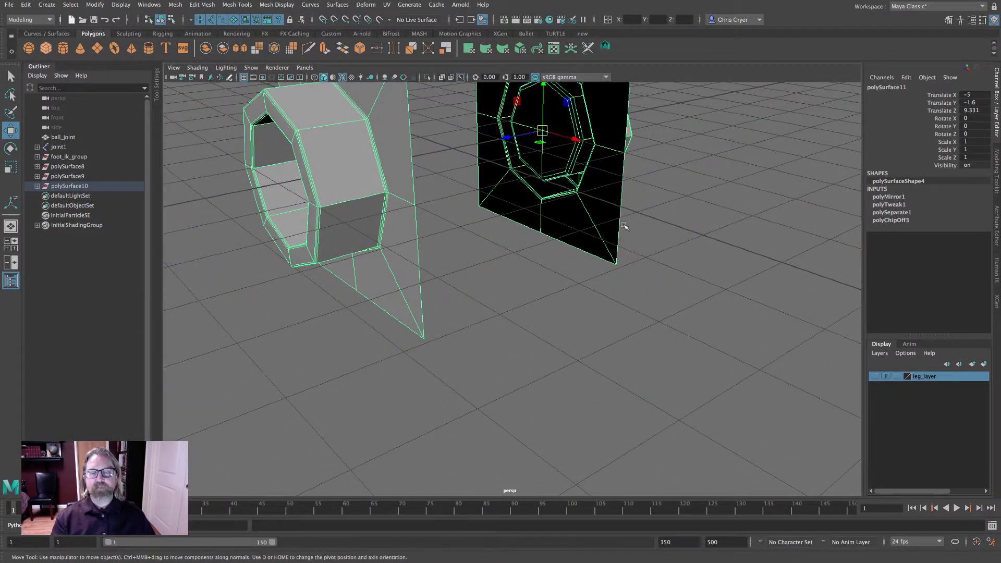
{"action": "right_click_drag", "start_coordinate": [643, 220], "coordinate": [498, 200], "text": "alt"}
{"action": "left_click_drag", "start_coordinate": [542, 212], "coordinate": [527, 225], "text": "alt"}
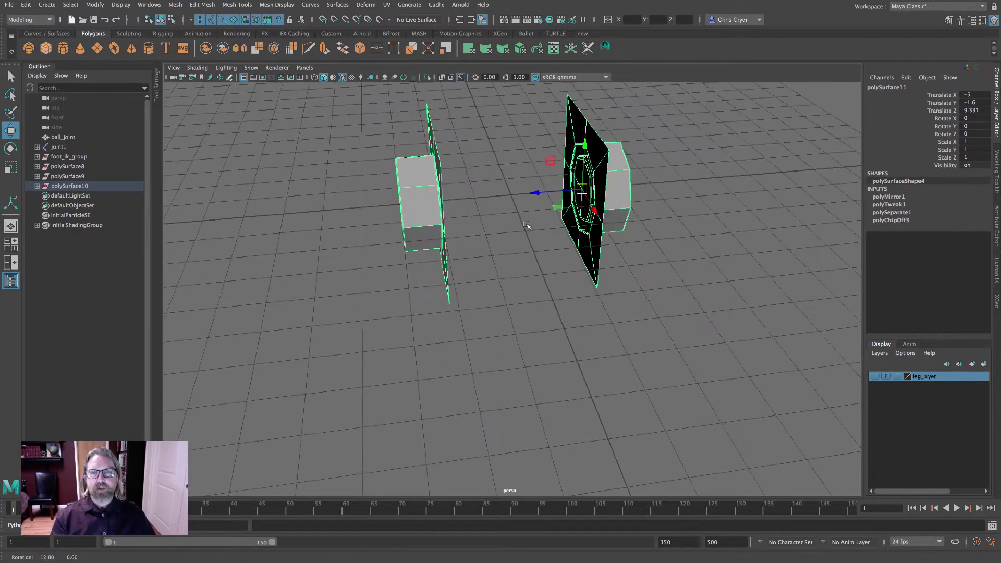
{"action": "left_click", "coordinate": [94, 4]}
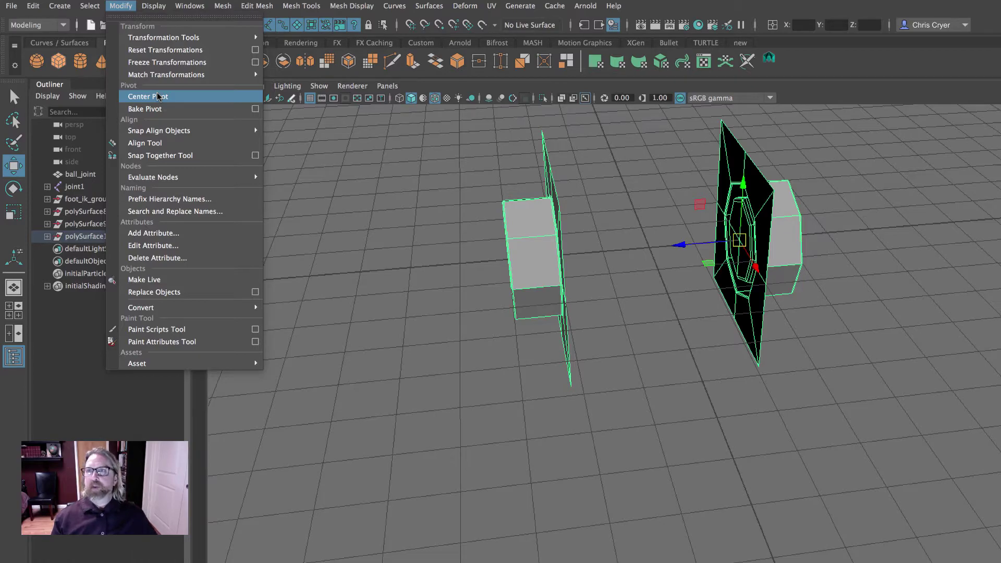
{"action": "left_click", "coordinate": [158, 97]}
{"action": "left_click_drag", "start_coordinate": [667, 250], "coordinate": [627, 283], "text": "alt"}
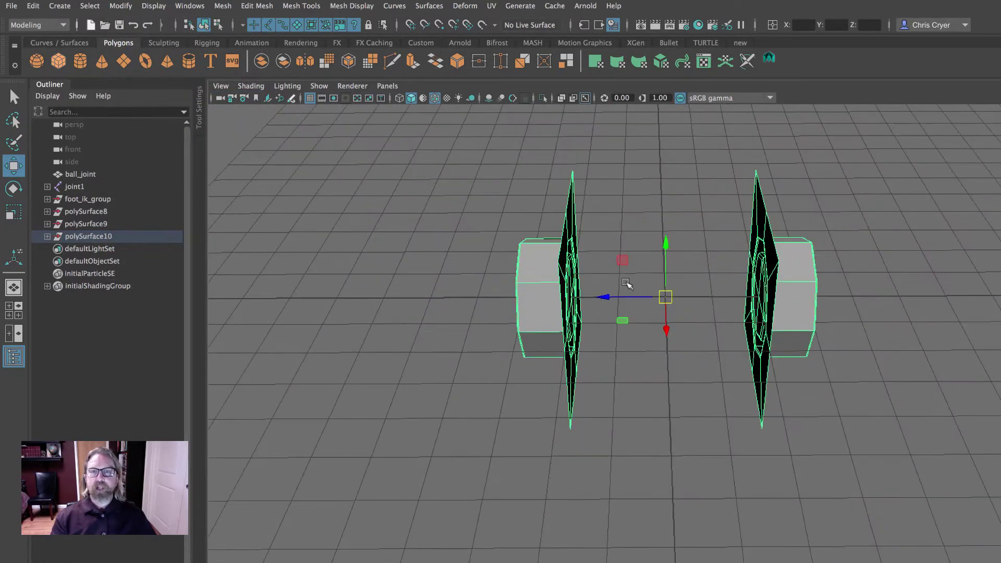
Duplicate the pair of facing socket panels and rotate the copy 90 degrees around Y to close the open sides
{"action": "left_click", "coordinate": [32, 6]}
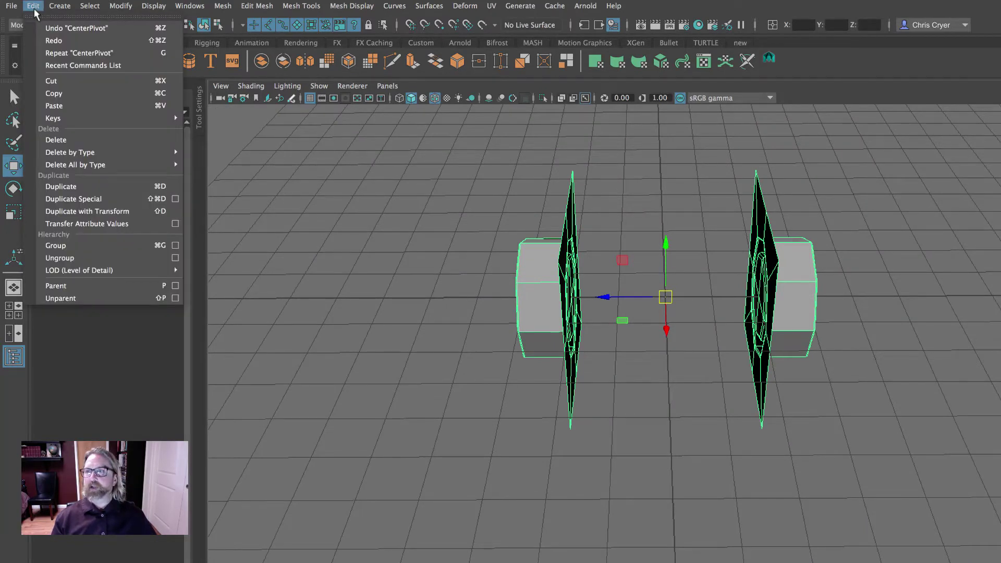
{"action": "left_click", "coordinate": [82, 187]}
{"action": "key", "text": "e"}
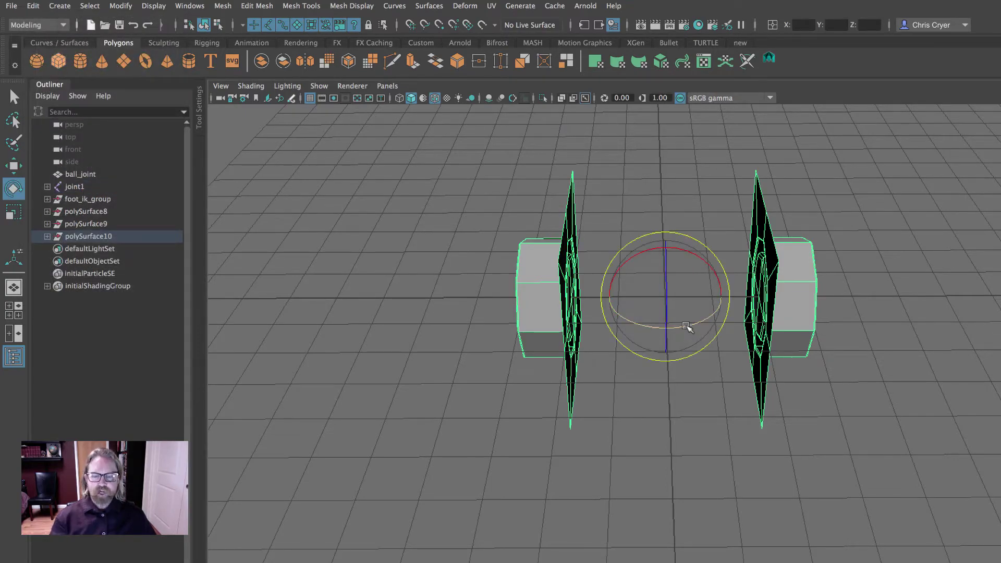
{"action": "left_click_drag", "start_coordinate": [687, 327], "coordinate": [817, 278]}
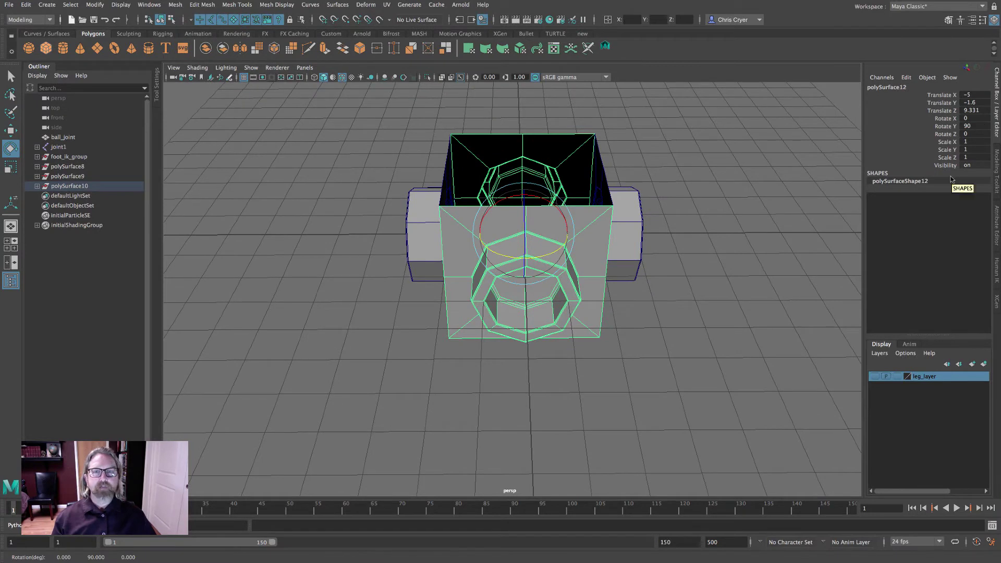
Duplicate the rotated panel pair and set the copy's X rotation to -90 degrees to form the top and bottom of the cube
{"action": "left_click", "coordinate": [26, 5]}
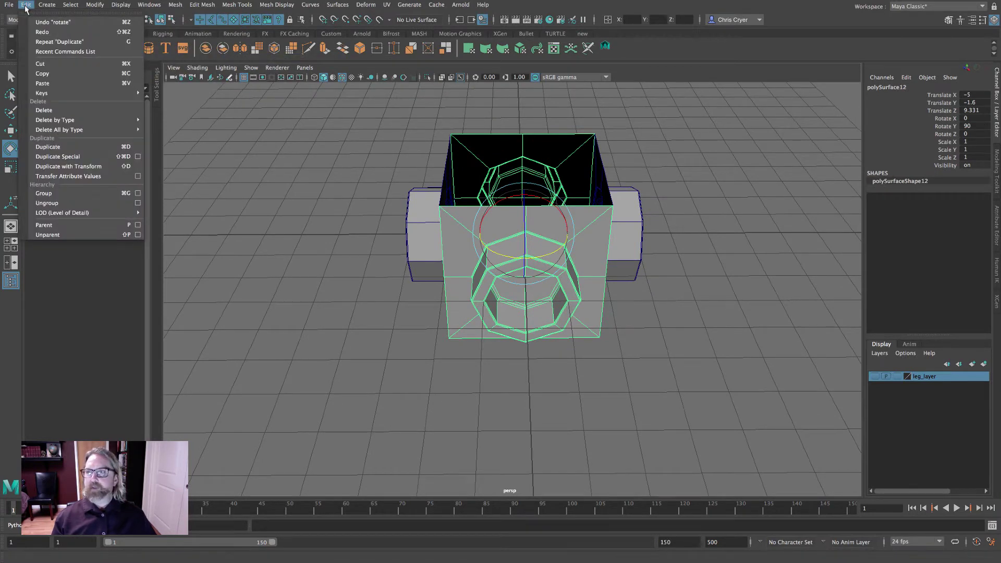
{"action": "left_click", "coordinate": [77, 147]}
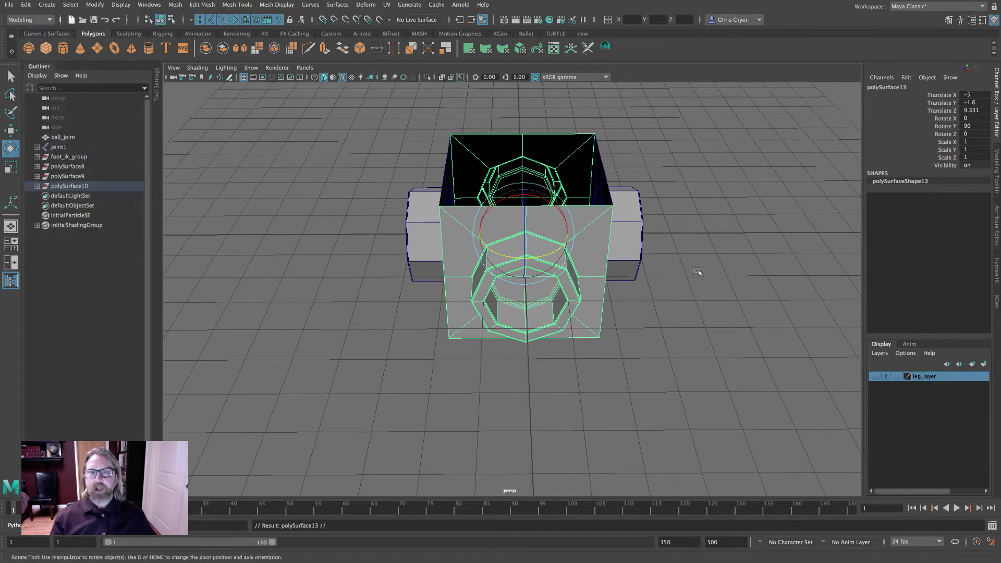
{"action": "left_click_drag", "start_coordinate": [706, 263], "coordinate": [998, 140], "text": "alt"}
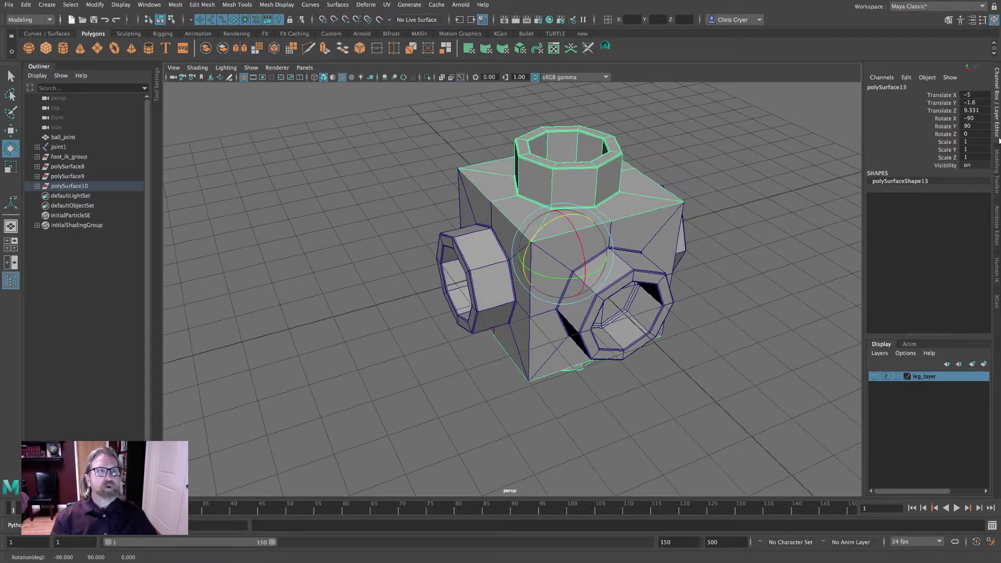
Select all three pairs of socket panels and combine them into a single mesh
{"action": "left_click_drag", "start_coordinate": [726, 201], "coordinate": [705, 199], "text": "alt"}
{"action": "left_click", "coordinate": [745, 189]}
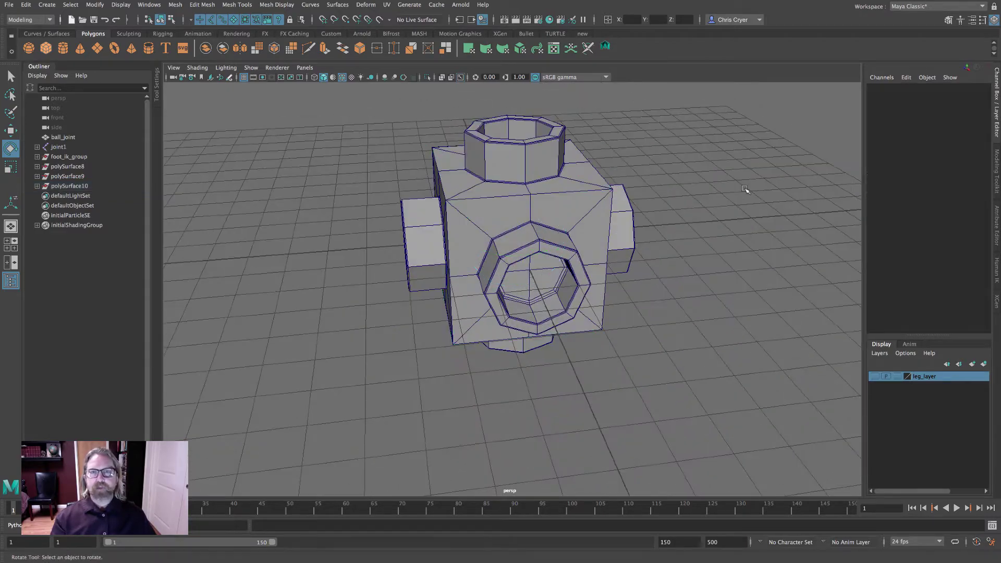
{"action": "left_click", "coordinate": [529, 174]}
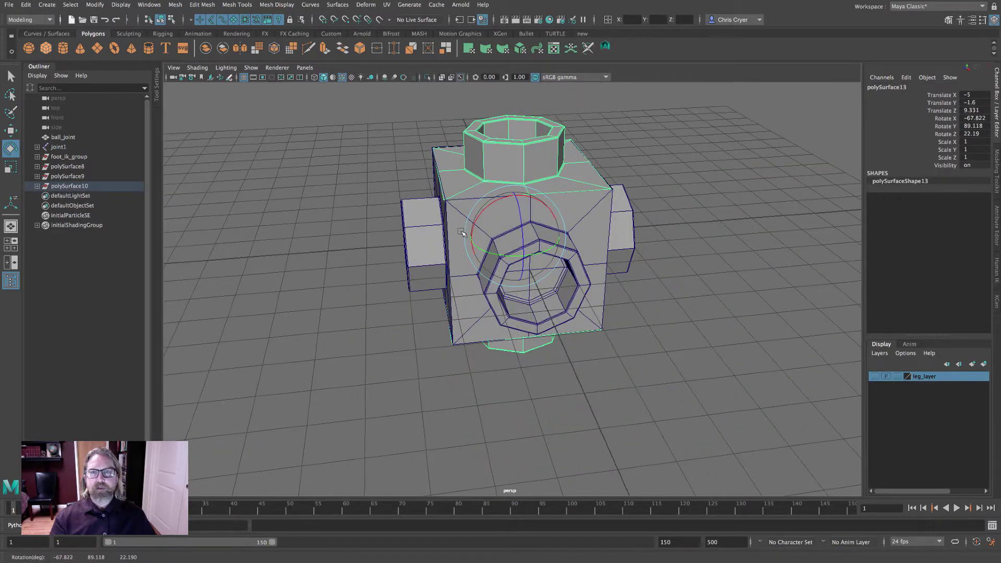
{"action": "key", "text": "ctrl+z"}
{"action": "left_click_drag", "start_coordinate": [351, 104], "coordinate": [687, 371]}
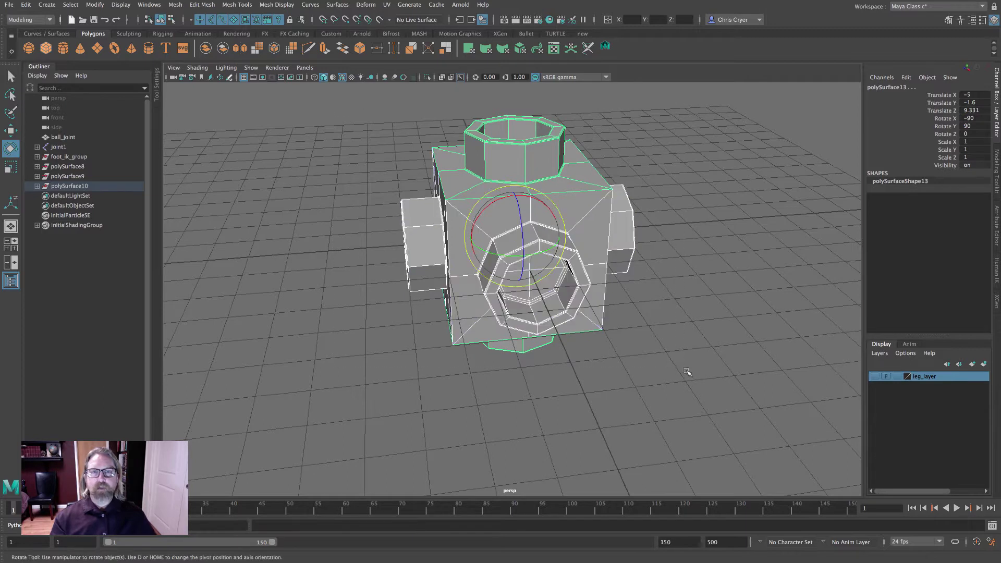
{"action": "key", "text": "q"}
{"action": "left_click", "coordinate": [997, 174]}
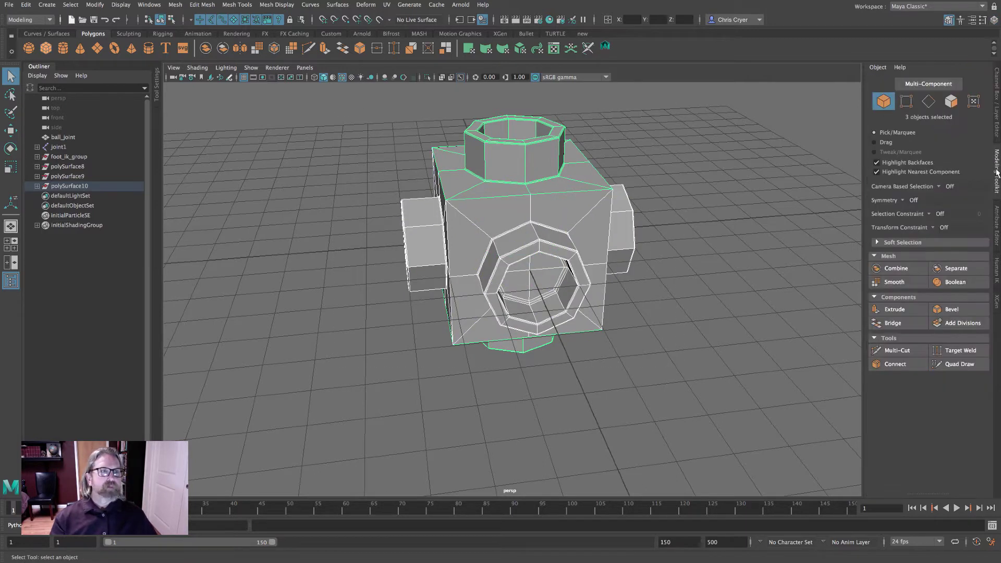
{"action": "left_click", "coordinate": [896, 269]}
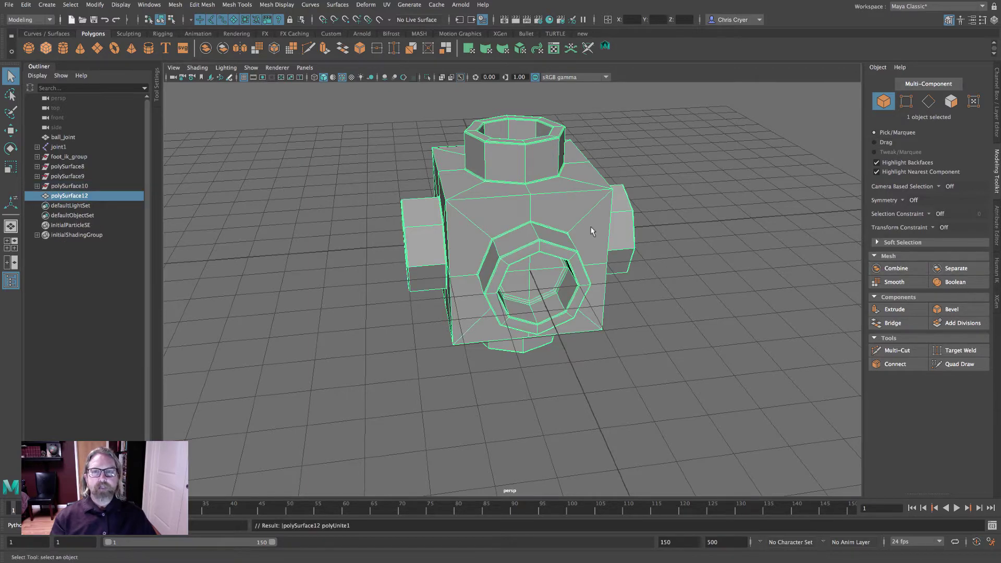
Select all vertices of the combined body and merge them with a distance threshold of 0.01
{"action": "key", "text": "3"}
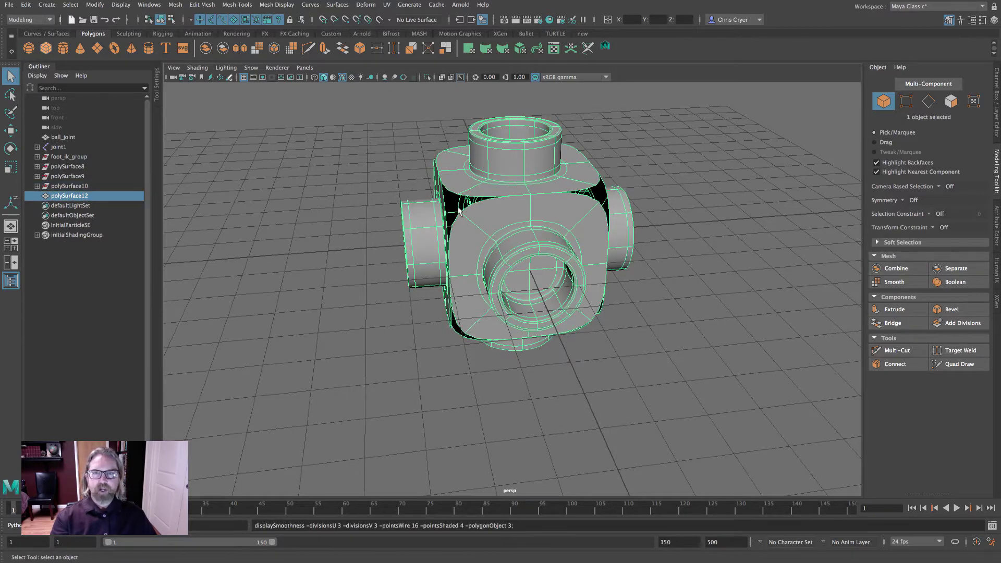
{"action": "key", "text": "1"}
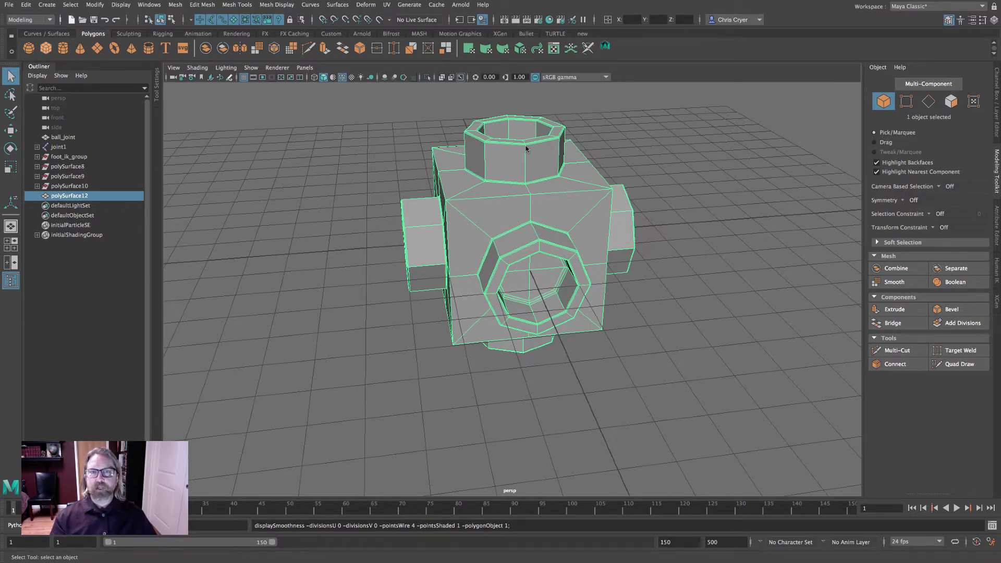
{"action": "right_click_drag", "start_coordinate": [526, 148], "coordinate": [482, 147]}
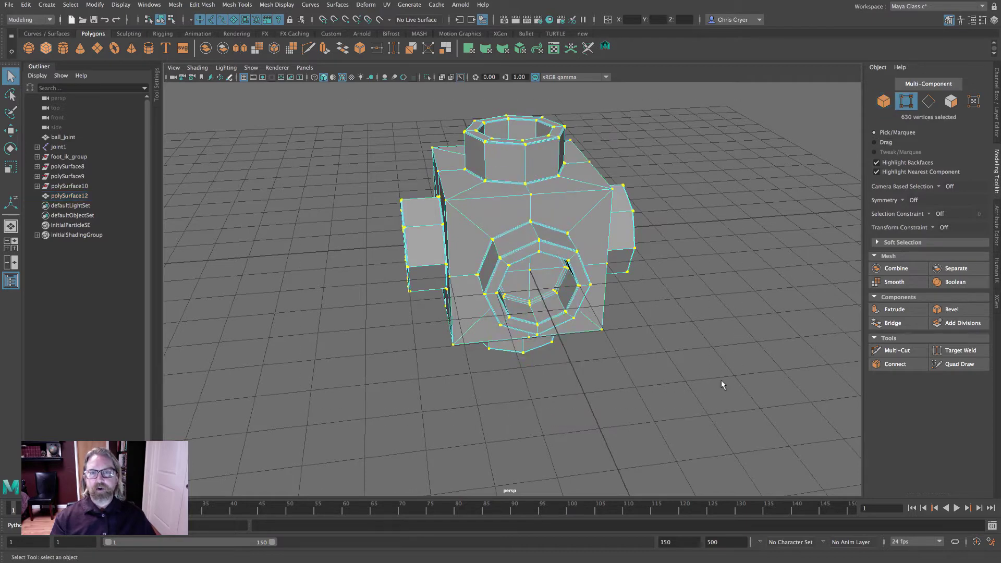
{"action": "left_click", "coordinate": [201, 5]}
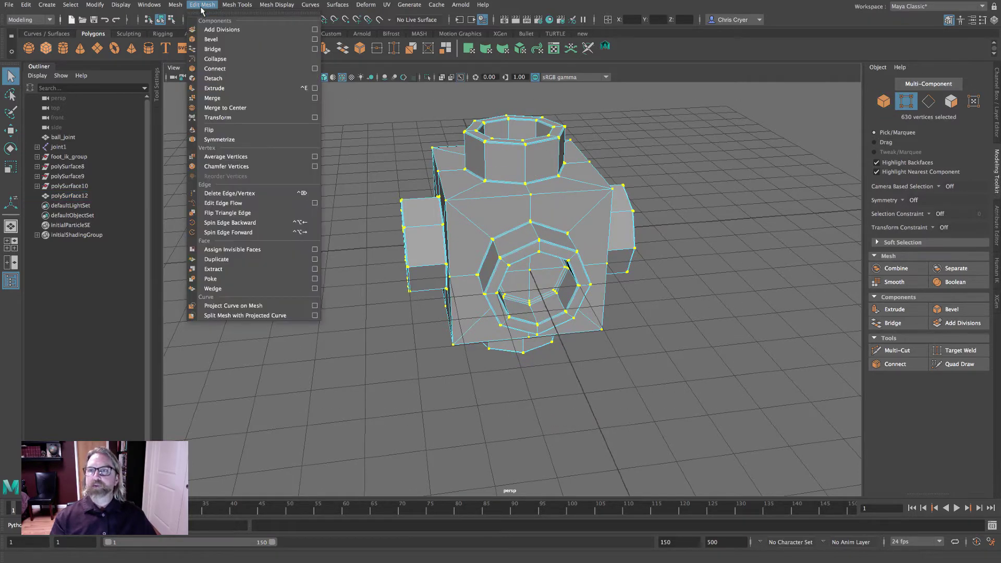
{"action": "left_click", "coordinate": [232, 99]}
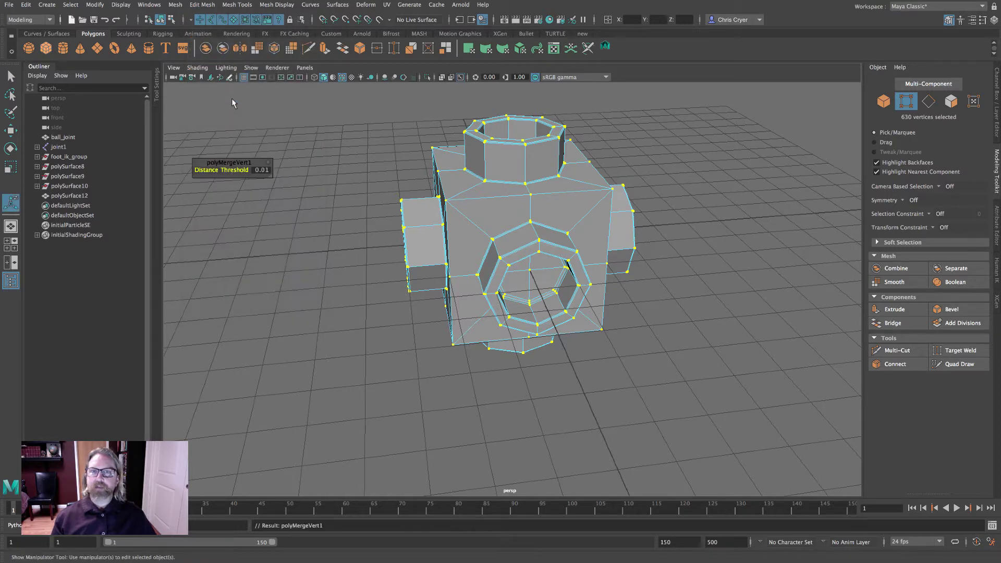
Check the merged body's seams in smooth preview and return to the unsmoothed display in object mode
{"action": "key", "text": "3"}
{"action": "right_click_drag", "start_coordinate": [546, 188], "coordinate": [652, 172]}
{"action": "left_click_drag", "start_coordinate": [653, 172], "coordinate": [567, 185], "text": "alt"}
{"action": "left_click", "coordinate": [588, 186]}
{"action": "key", "text": "1"}
{"action": "right_click_drag", "start_coordinate": [538, 175], "coordinate": [578, 175], "text": "alt"}
{"action": "left_click_drag", "start_coordinate": [542, 175], "coordinate": [570, 185], "text": "alt"}
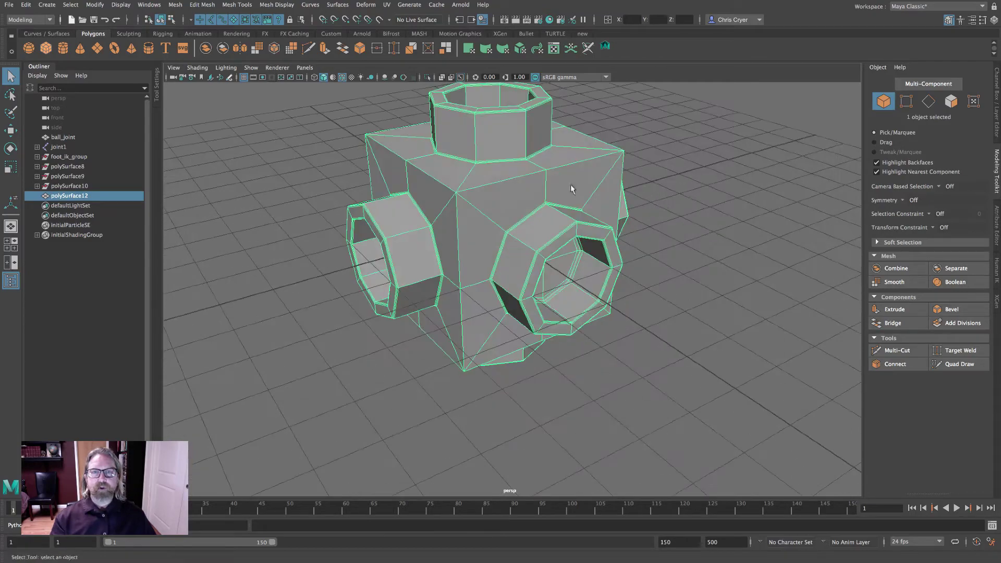
Select all the border edges around the top and bottom faces of the cube body
{"action": "right_click_drag", "start_coordinate": [557, 168], "coordinate": [556, 137]}
{"action": "left_click", "coordinate": [569, 165]}
{"action": "left_click", "coordinate": [496, 182], "text": "shift"}
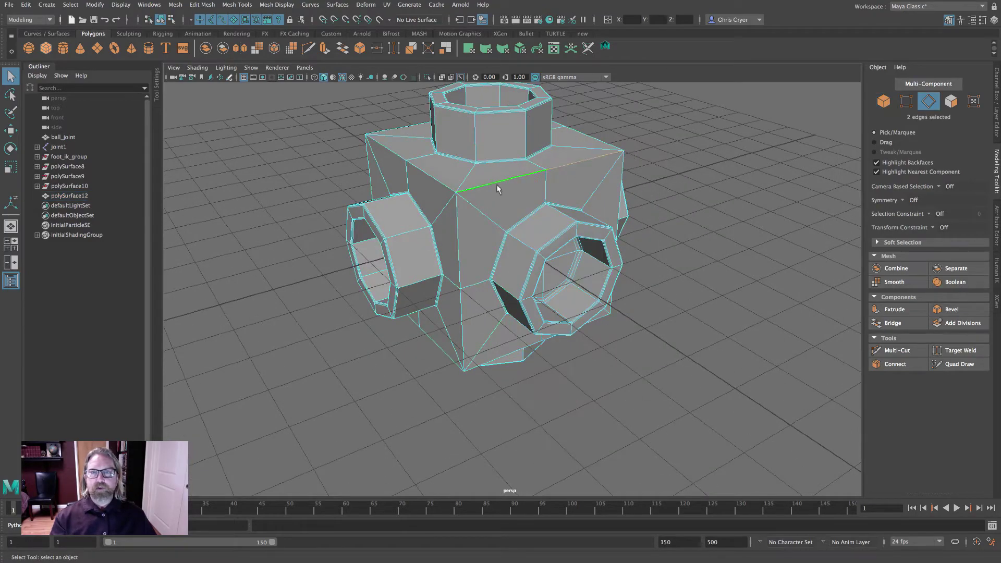
{"action": "left_click_drag", "start_coordinate": [429, 162], "coordinate": [566, 245], "text": "alt"}
{"action": "double_click", "coordinate": [425, 267], "text": "shift"}
{"action": "left_click_drag", "start_coordinate": [508, 232], "coordinate": [484, 234], "text": "alt"}
{"action": "double_click", "coordinate": [485, 220], "text": "shift"}
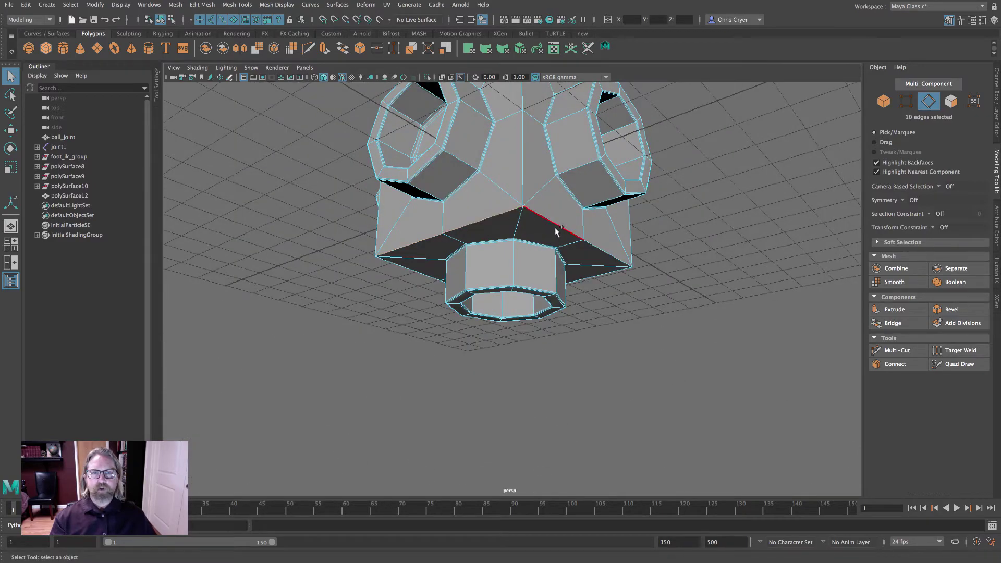
{"action": "double_click", "coordinate": [555, 227], "text": "shift"}
{"action": "double_click", "coordinate": [599, 273], "text": "shift"}
{"action": "left_click_drag", "start_coordinate": [556, 265], "coordinate": [651, 318], "text": "alt"}
{"action": "double_click", "coordinate": [488, 234], "text": "shift"}
{"action": "key", "text": "4"}
{"action": "mouse_move", "coordinate": [623, 284]}
{"action": "left_mouse_down", "text": "alt"}
{"action": "mouse_move", "coordinate": [688, 259]}
{"action": "mouse_move", "coordinate": [682, 252]}
{"action": "left_mouse_up", "text": "alt"}
{"action": "key", "text": "5"}
Add the cube's four vertical corner edges to the selection and bevel all selected edges with fraction 0.2 and 2 segments
{"action": "double_click", "coordinate": [563, 163], "text": "shift"}
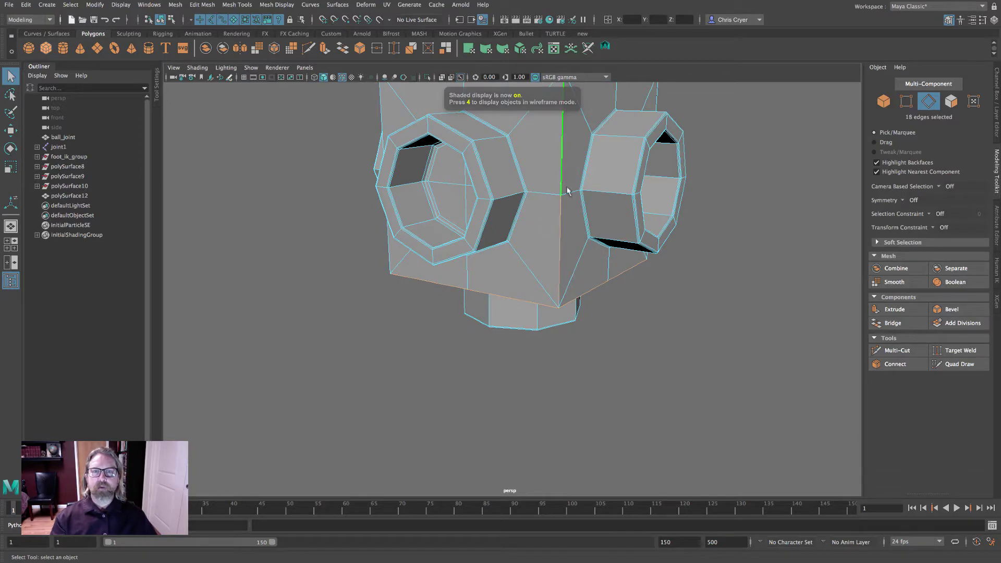
{"action": "left_click_drag", "start_coordinate": [513, 216], "coordinate": [615, 241], "text": "alt"}
{"action": "double_click", "coordinate": [514, 208], "text": "shift"}
{"action": "left_click_drag", "start_coordinate": [449, 214], "coordinate": [521, 235], "text": "alt"}
{"action": "double_click", "coordinate": [517, 193], "text": "shift"}
{"action": "double_click", "coordinate": [538, 211], "text": "shift"}
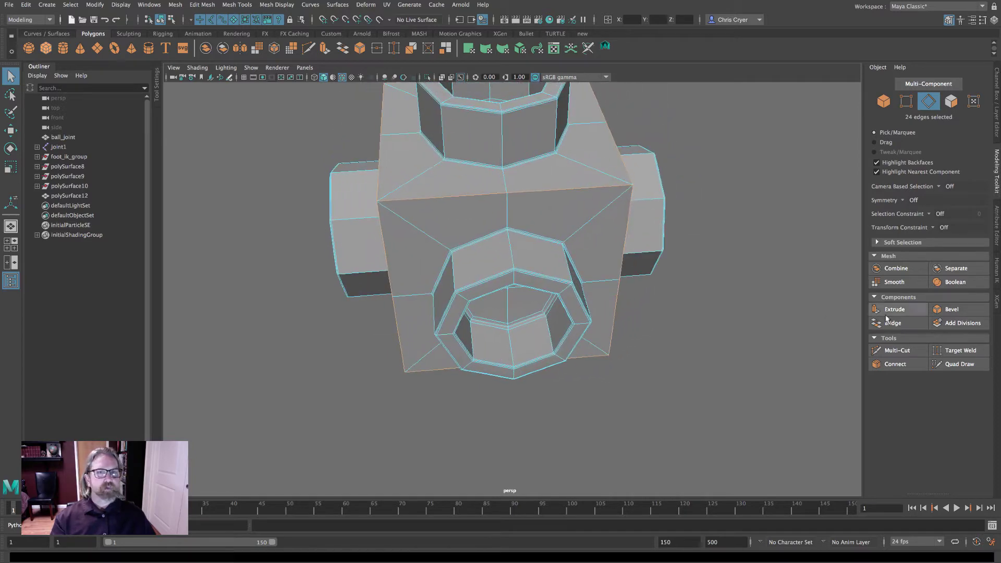
{"action": "left_click", "coordinate": [951, 310]}
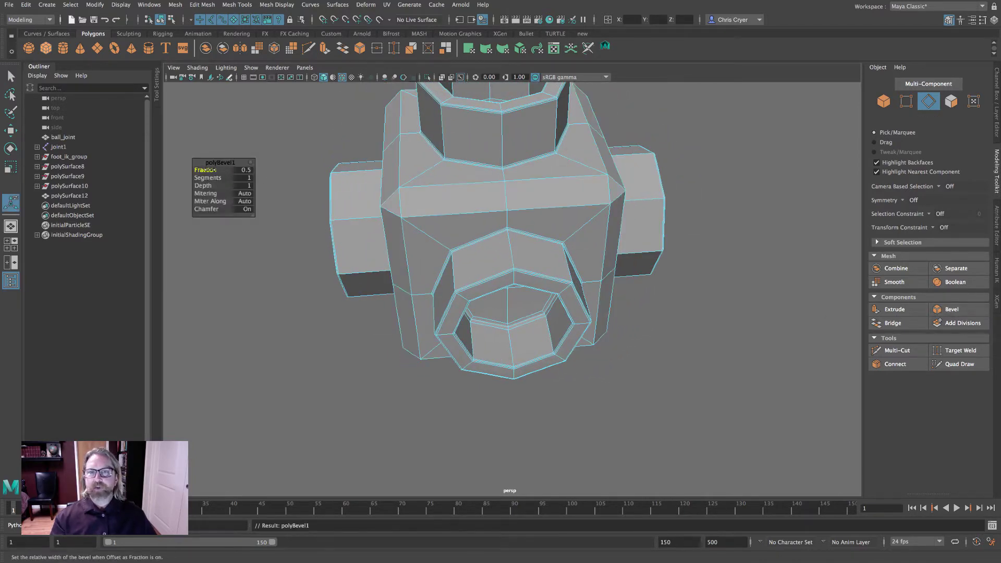
{"action": "mouse_move", "coordinate": [211, 169]}
{"action": "left_mouse_down"}
{"action": "mouse_move", "coordinate": [245, 185]}
{"action": "mouse_move", "coordinate": [212, 180]}
{"action": "left_mouse_up"}
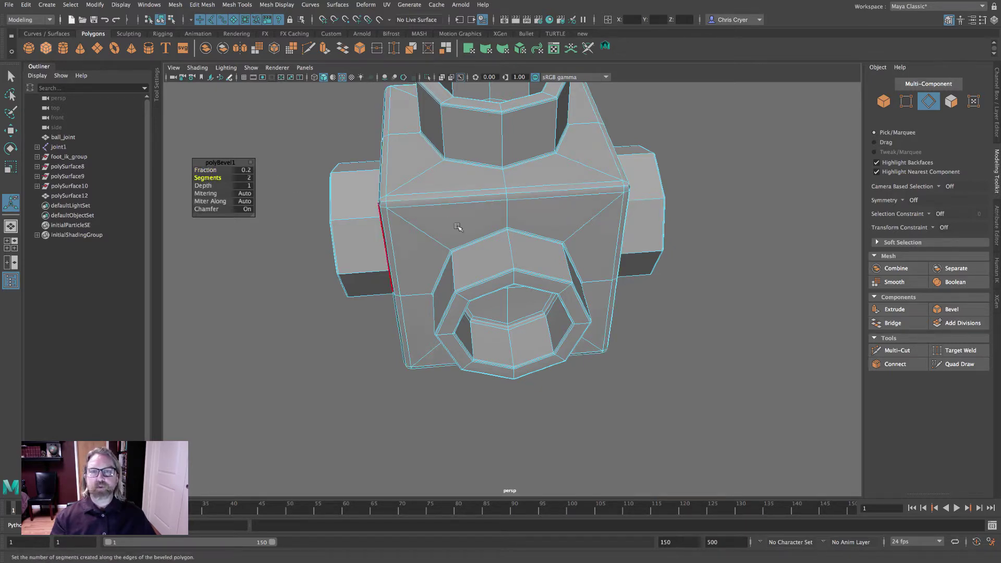
Display the bevelled body in smooth preview, return to object mode and inspect its rounded edges
{"action": "left_click_drag", "start_coordinate": [457, 226], "coordinate": [535, 229], "text": "alt"}
{"action": "left_click_drag", "start_coordinate": [620, 242], "coordinate": [511, 241], "text": "alt"}
{"action": "key", "text": "3"}
{"action": "right_click", "coordinate": [592, 184]}
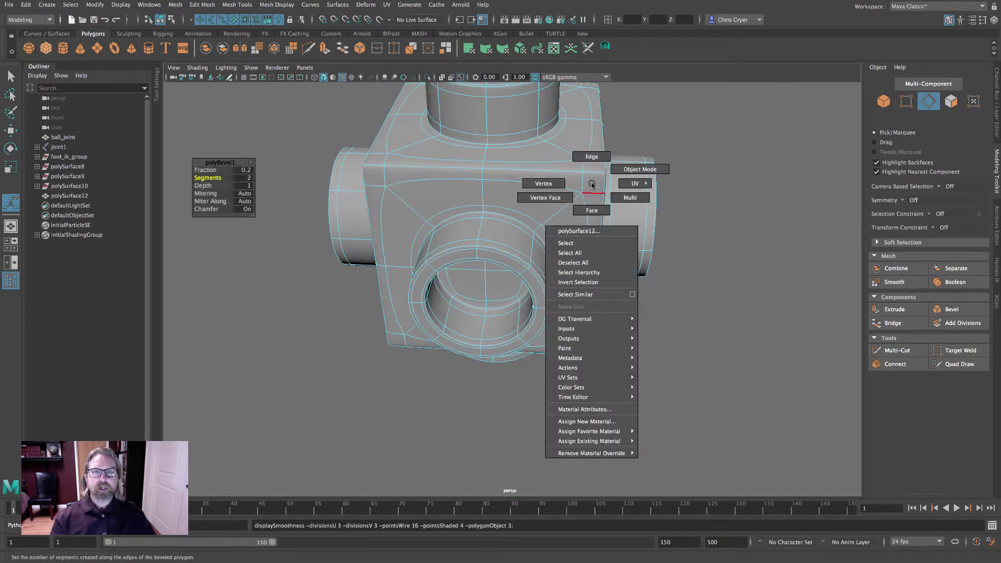
{"action": "right_click_drag", "start_coordinate": [592, 184], "coordinate": [705, 151]}
{"action": "left_click_drag", "start_coordinate": [740, 180], "coordinate": [728, 180], "text": "alt"}
{"action": "left_click", "coordinate": [749, 187]}
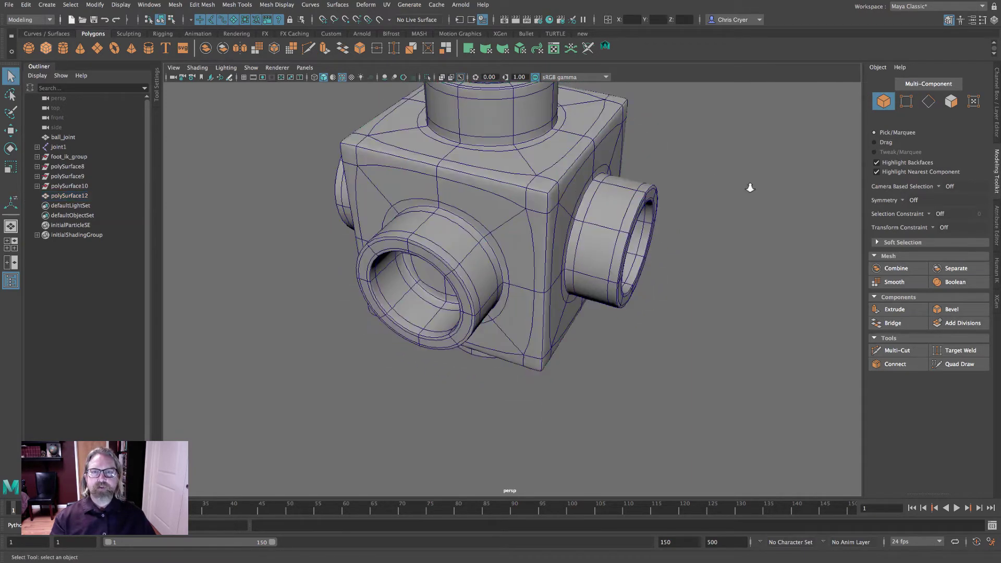
{"action": "right_click_drag", "start_coordinate": [750, 188], "coordinate": [578, 182], "text": "alt"}
{"action": "left_click_drag", "start_coordinate": [578, 182], "coordinate": [614, 214], "text": "alt"}
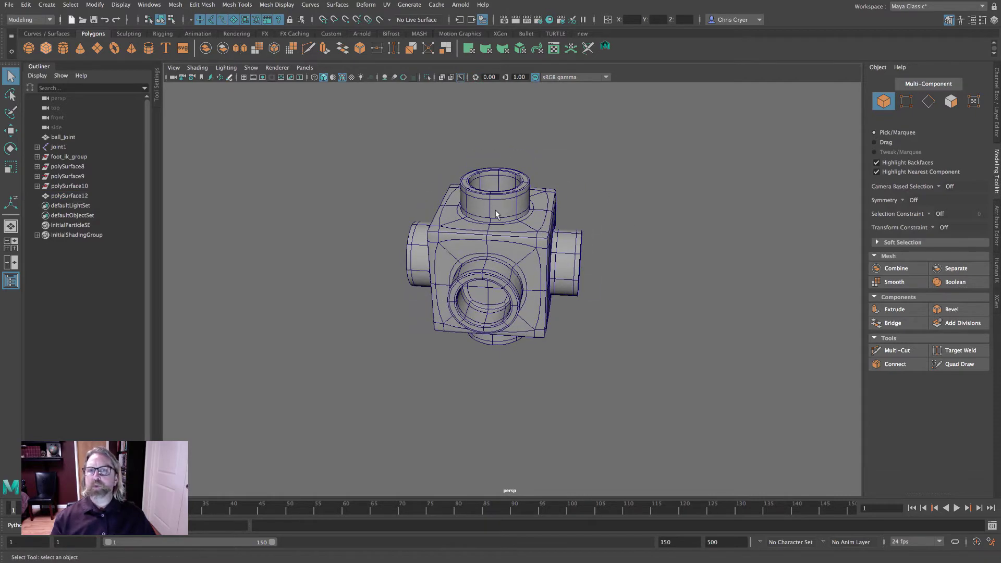
{"action": "left_click", "coordinate": [505, 210]}
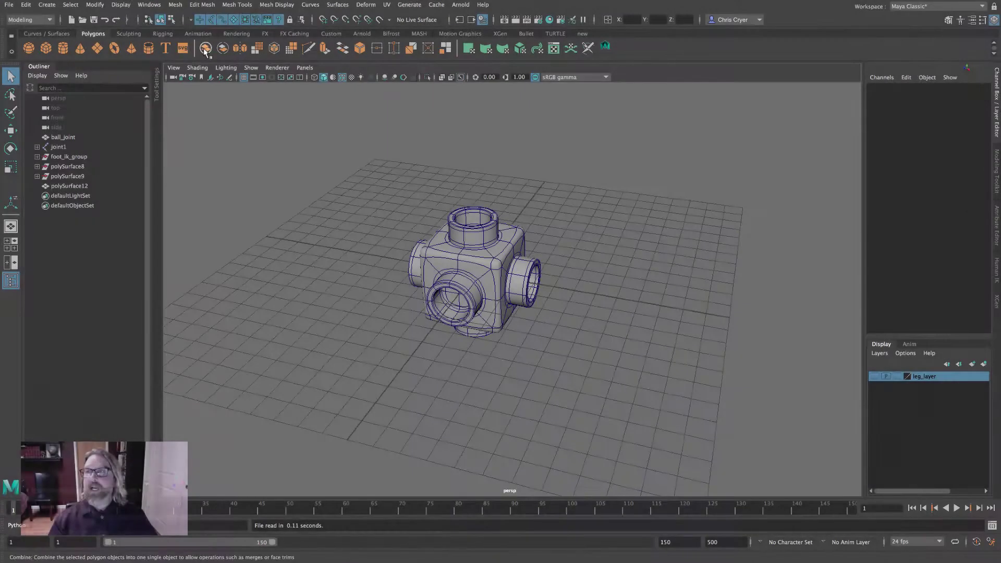
Delete all construction history in the scene and make leg_layer visible
{"action": "left_click", "coordinate": [25, 4]}
{"action": "mouse_move", "coordinate": [90, 133]}
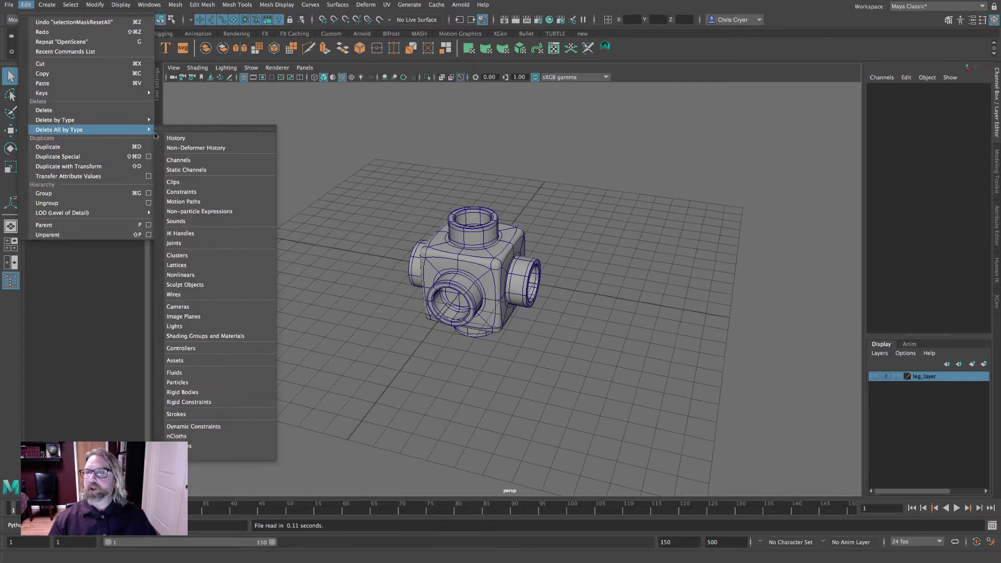
{"action": "left_click", "coordinate": [184, 138]}
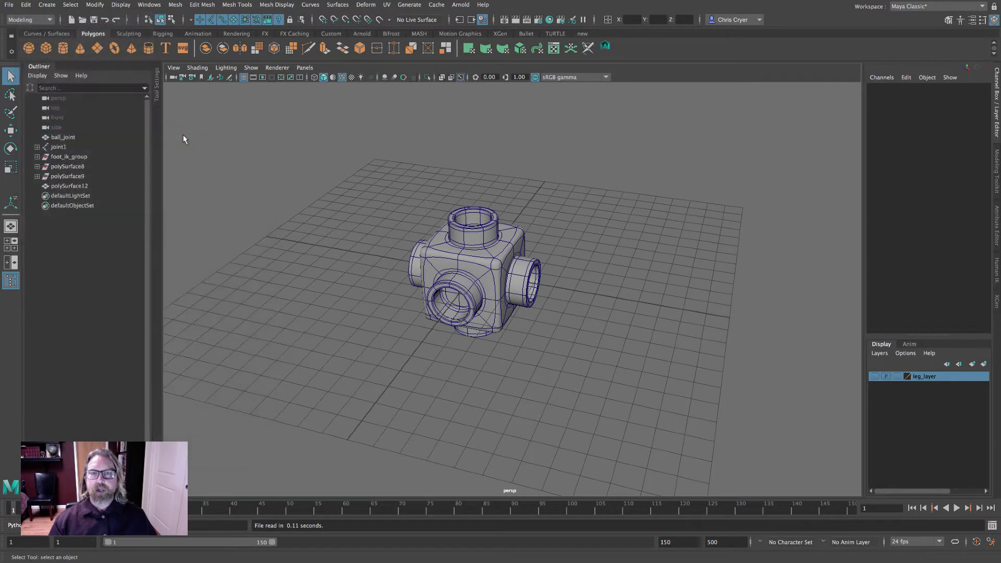
{"action": "left_click", "coordinate": [874, 376]}
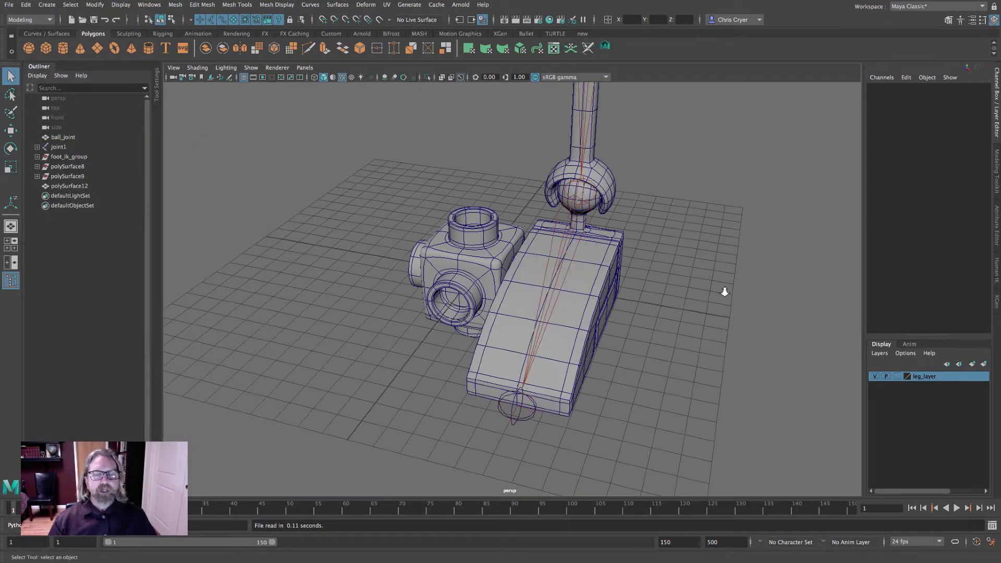
Raise the cube body to Translate Y 25 in the front view, level with the leg's upper ball joint
{"action": "scroll", "coordinate": [473, 280], "scroll_direction": "down", "scroll_amount": 5}
{"action": "left_click", "coordinate": [472, 277]}
{"action": "key", "text": "space"}
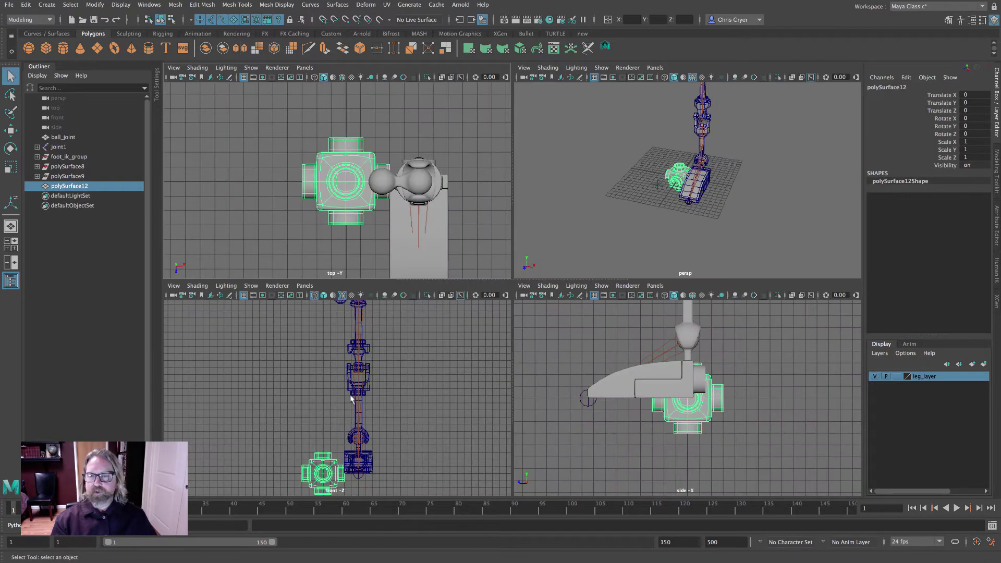
{"action": "key", "text": "space"}
{"action": "key", "text": "w"}
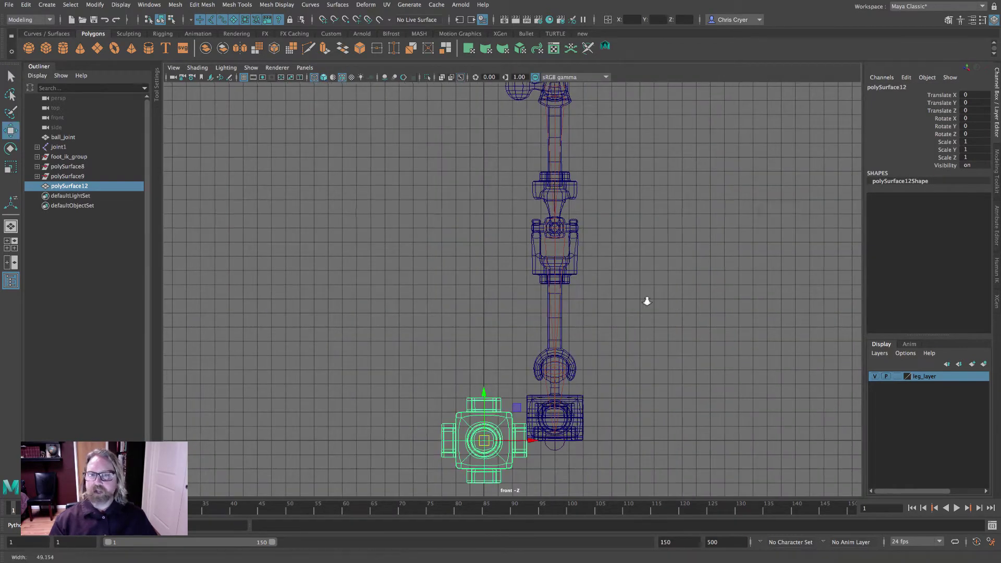
{"action": "scroll", "coordinate": [457, 353], "scroll_direction": "down", "scroll_amount": 3}
{"action": "left_click_drag", "start_coordinate": [497, 384], "coordinate": [496, 162]}
{"action": "key", "text": "space"}
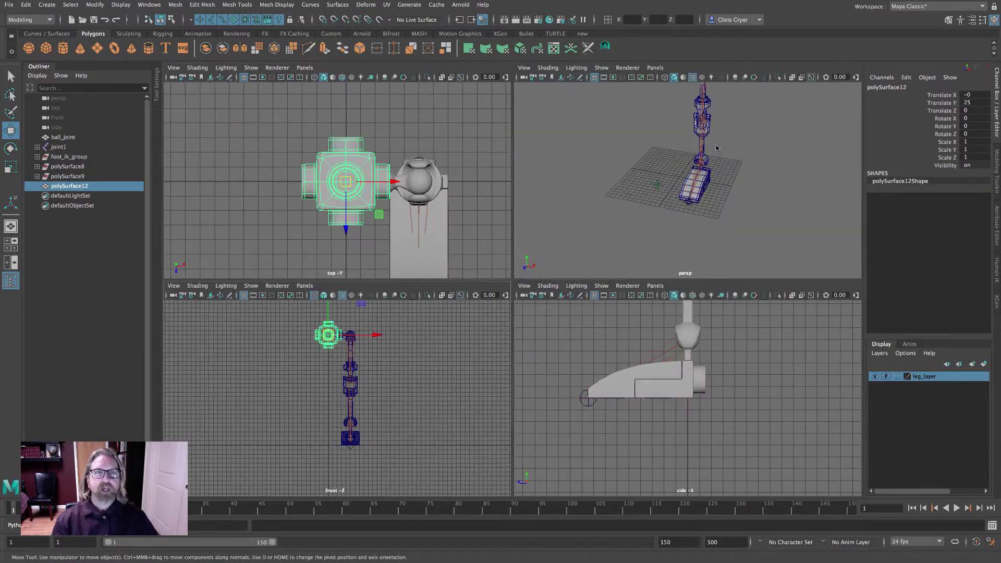
Examine in perspective how the leg's ball joint fits into the body's side socket
{"action": "key", "text": "space"}
{"action": "left_click", "coordinate": [753, 188]}
{"action": "right_click_drag", "start_coordinate": [745, 187], "coordinate": [612, 174], "text": "alt"}
{"action": "left_click_drag", "start_coordinate": [612, 174], "coordinate": [650, 255], "text": "alt"}
{"action": "right_click_drag", "start_coordinate": [650, 255], "coordinate": [709, 391], "text": "alt"}
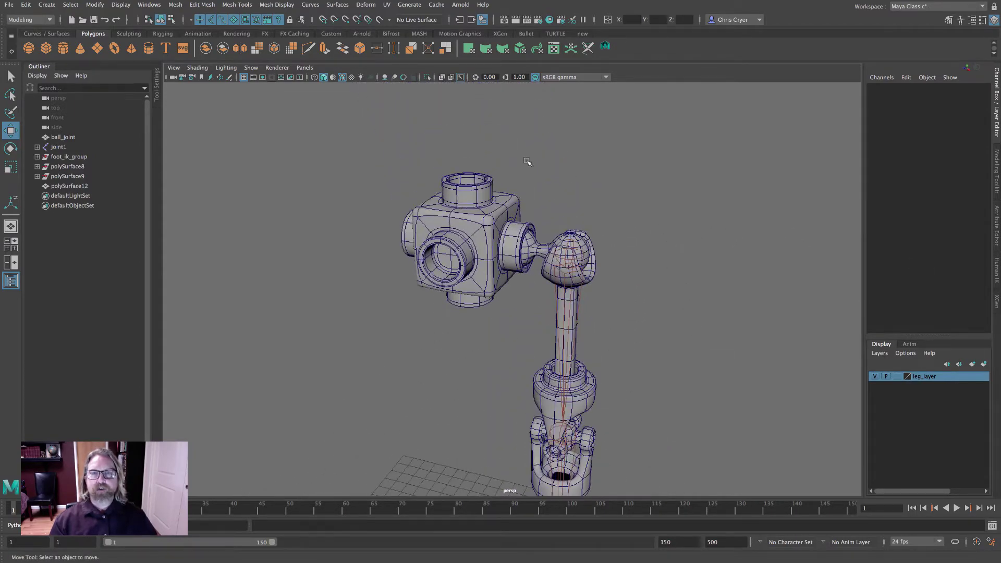
{"action": "left_click", "coordinate": [533, 243]}
{"action": "left_click_drag", "start_coordinate": [534, 243], "coordinate": [559, 244], "text": "alt"}
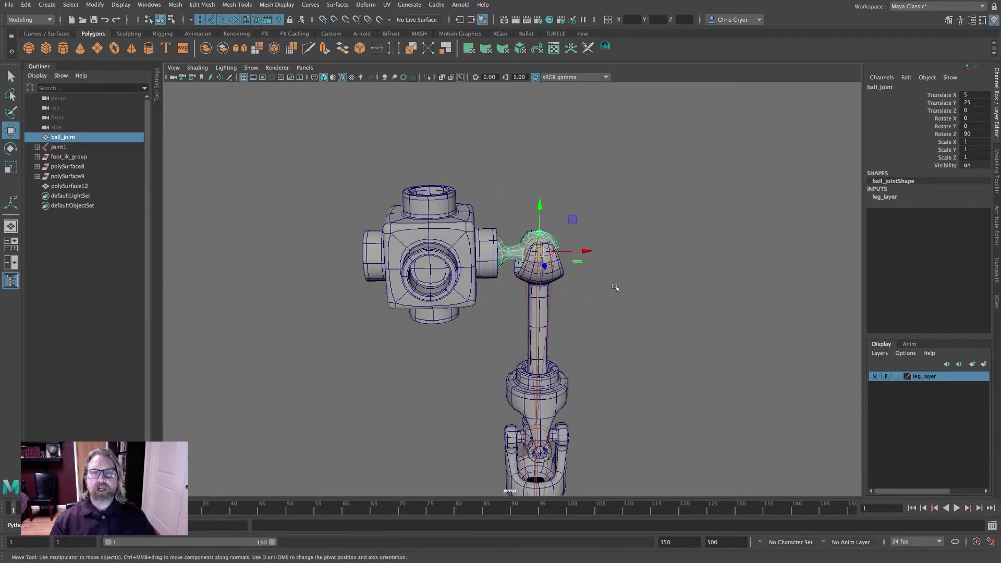
{"action": "middle_click_drag", "start_coordinate": [655, 313], "coordinate": [665, 180], "text": "alt"}
{"action": "right_click_drag", "start_coordinate": [665, 180], "coordinate": [527, 252], "text": "alt"}
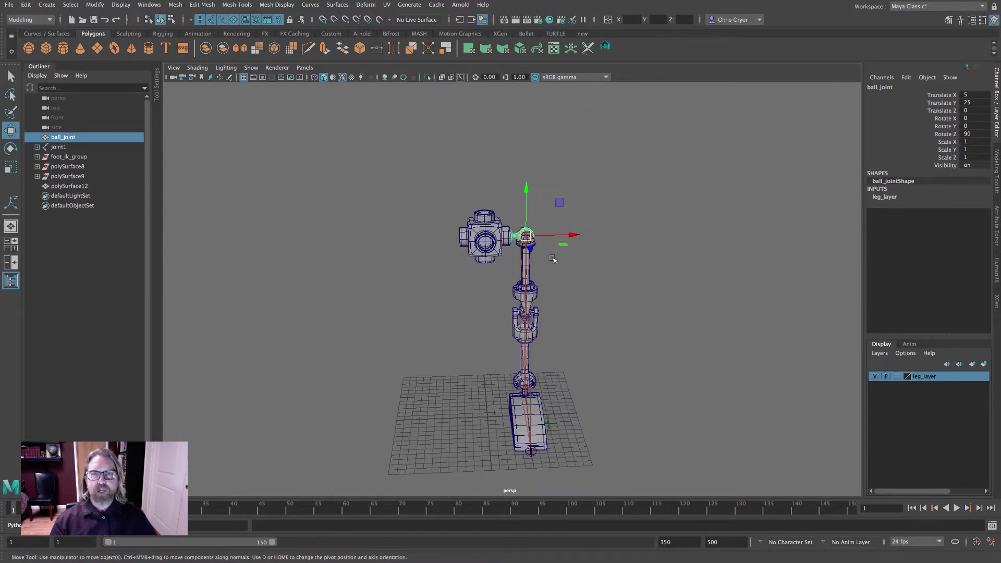
Create a polygon sphere and move it up to Translate Y 28 at the body's top socket
{"action": "key", "text": "space"}
{"action": "key", "text": "space"}
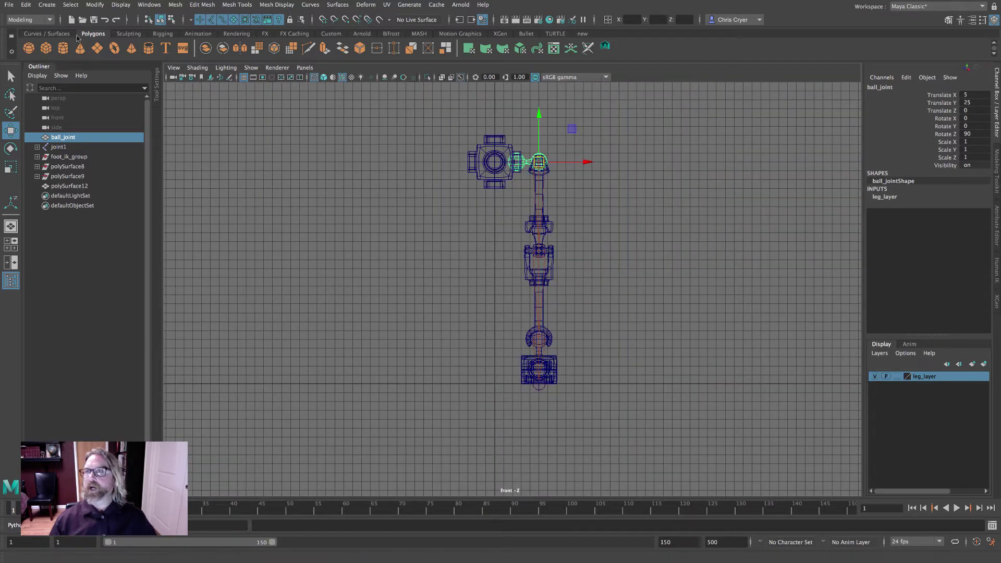
{"action": "left_click", "coordinate": [29, 48]}
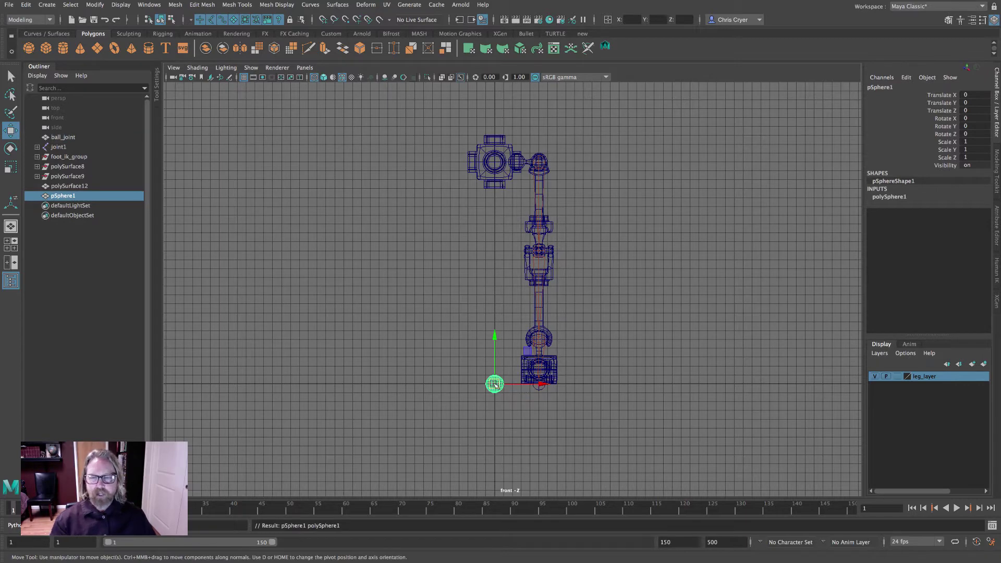
{"action": "left_click_drag", "start_coordinate": [494, 384], "coordinate": [494, 134]}
{"action": "key", "text": "f"}
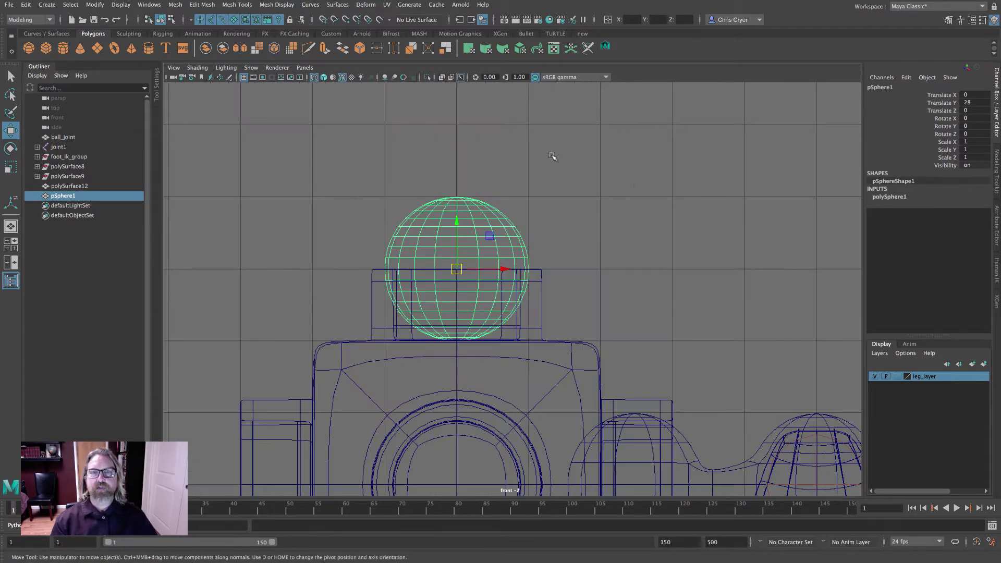
Set the top sphere's axis and height subdivisions to 10 and its X, Y and Z scale to 0.9
{"action": "left_click", "coordinate": [890, 197]}
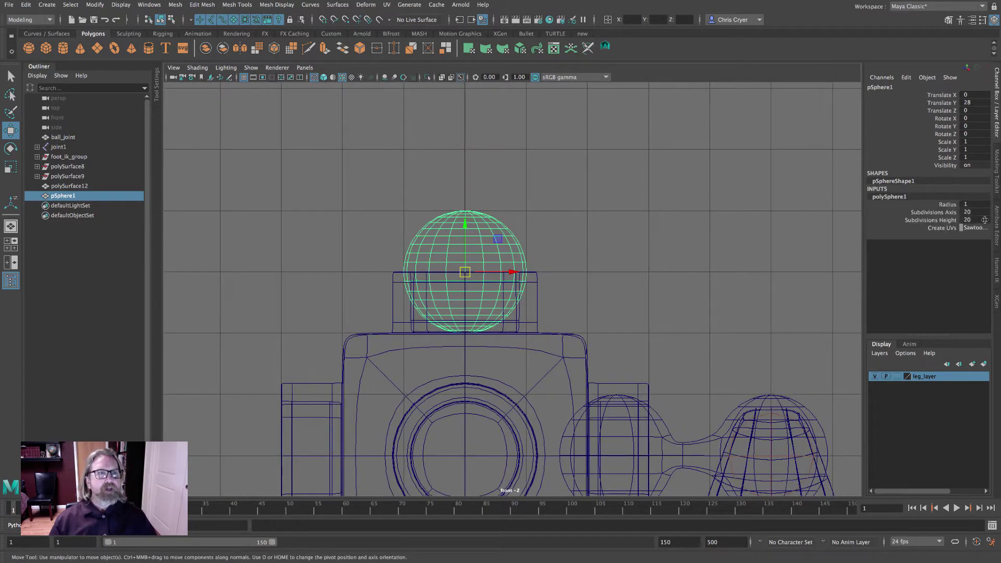
{"action": "left_click_drag", "start_coordinate": [984, 220], "coordinate": [982, 213]}
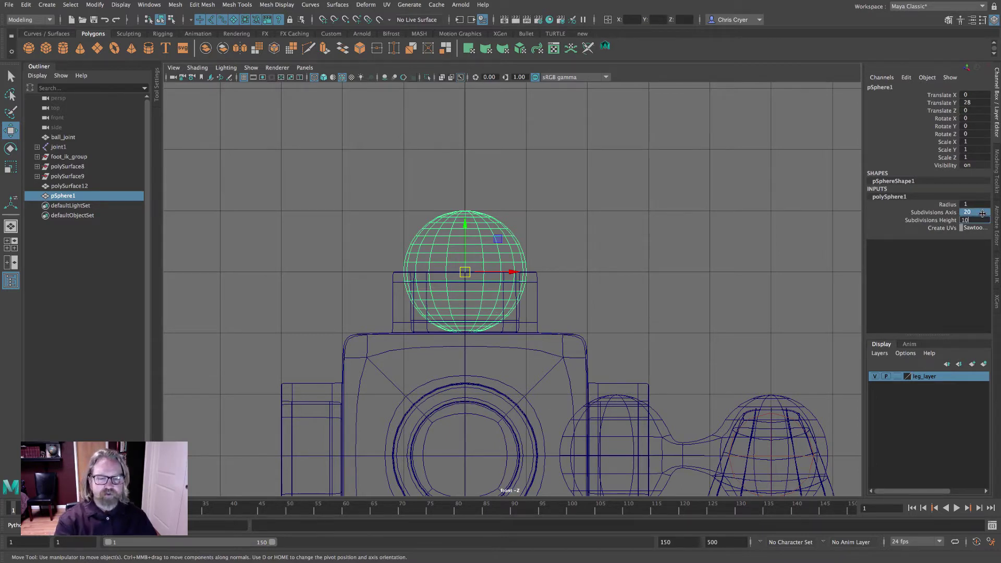
{"action": "type", "text": "10"}
{"action": "key", "text": "Return"}
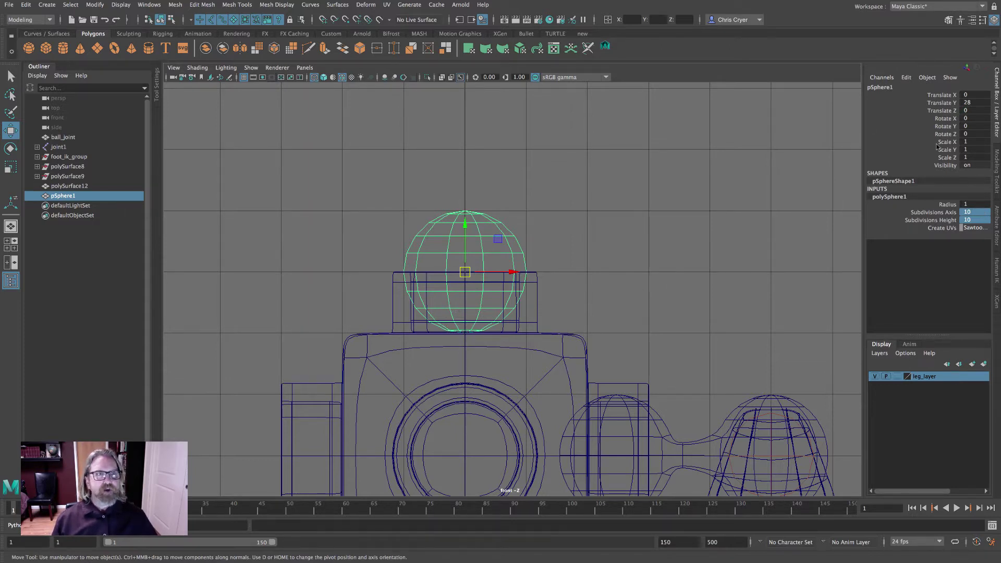
{"action": "left_click_drag", "start_coordinate": [975, 158], "coordinate": [976, 144]}
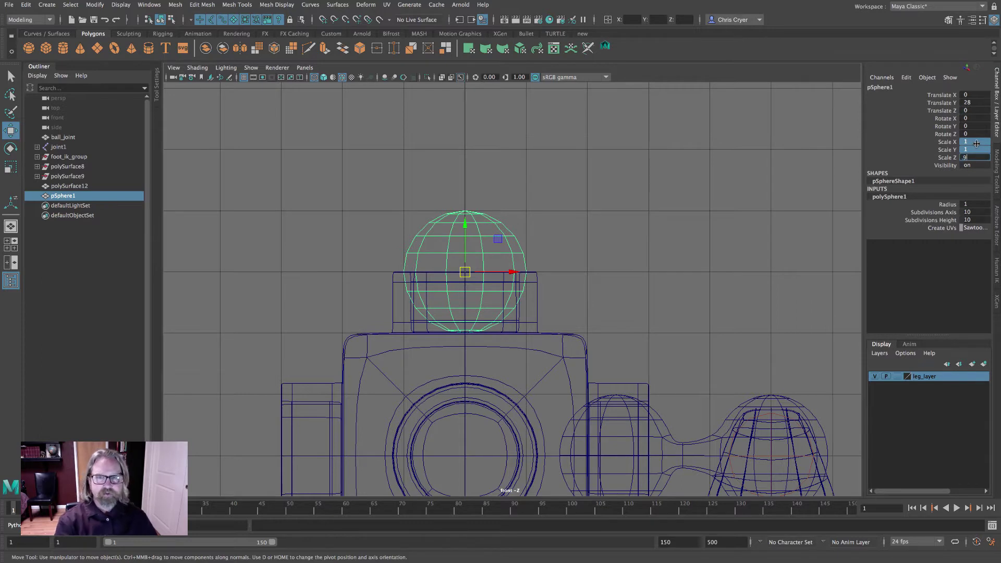
{"action": "type", "text": ".9"}
{"action": "key", "text": "Return"}
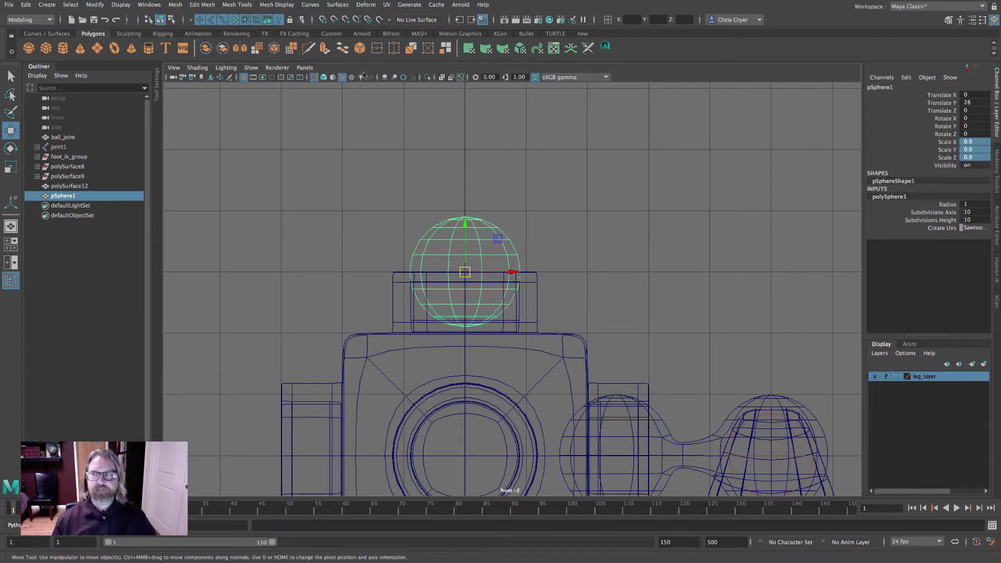
Duplicate the sphere and move the copy straight up to Translate Y 30
{"action": "left_click", "coordinate": [25, 4]}
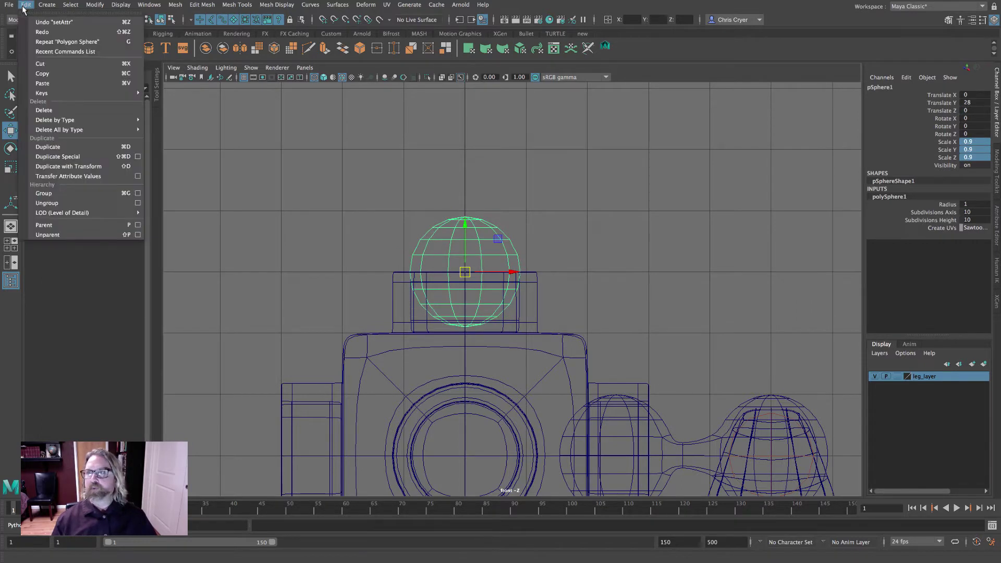
{"action": "left_click", "coordinate": [66, 151]}
{"action": "left_click_drag", "start_coordinate": [465, 272], "coordinate": [465, 150]}
Delete the cap at the bottom pole of the upper sphere to leave it open
{"action": "scroll", "coordinate": [438, 172], "scroll_direction": "up", "scroll_amount": 5}
{"action": "right_click_drag", "start_coordinate": [525, 216], "coordinate": [529, 239]}
{"action": "left_click", "coordinate": [527, 341]}
{"action": "middle_click_drag", "start_coordinate": [744, 367], "coordinate": [626, 330], "text": "alt"}
{"action": "left_click", "coordinate": [627, 334]}
{"action": "scroll", "coordinate": [495, 297], "scroll_direction": "down", "scroll_amount": 10}
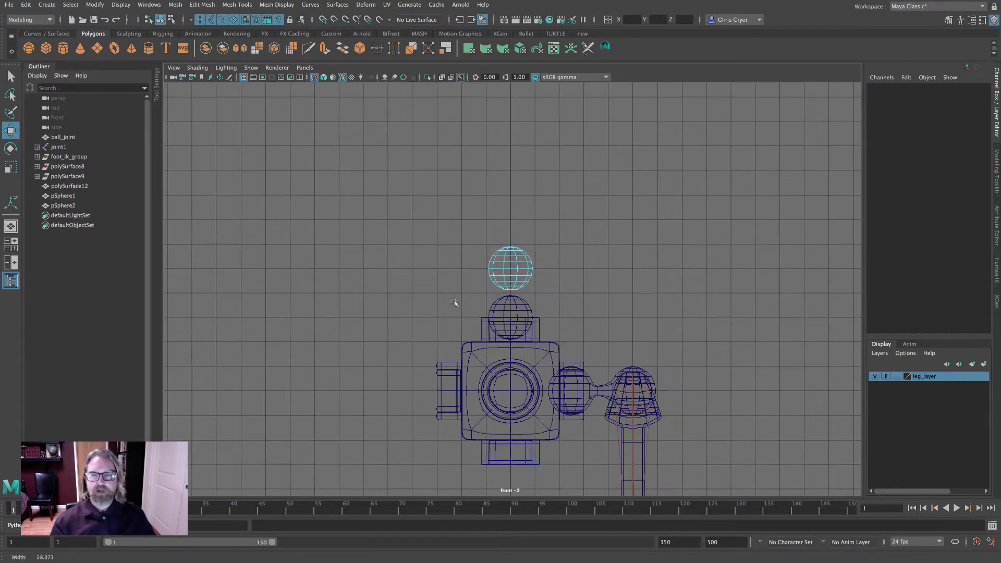
Delete the cap faces around the top pole of the lower sphere, facing the opening above
{"action": "scroll", "coordinate": [527, 329], "scroll_direction": "up", "scroll_amount": 5}
{"action": "left_click_drag", "start_coordinate": [481, 305], "coordinate": [514, 323]}
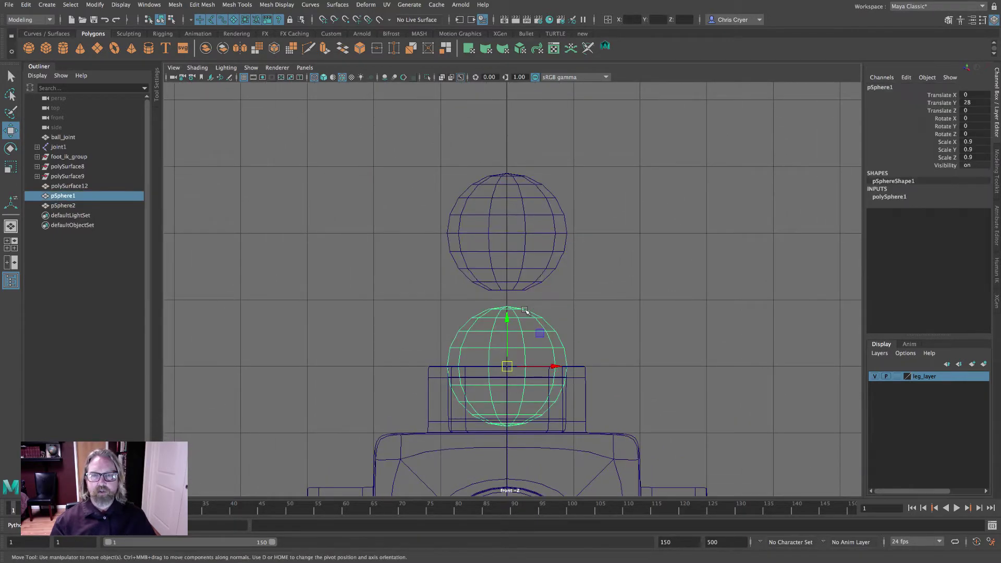
{"action": "right_click_drag", "start_coordinate": [506, 287], "coordinate": [448, 288]}
{"action": "scroll", "coordinate": [448, 289], "scroll_direction": "up", "scroll_amount": 5}
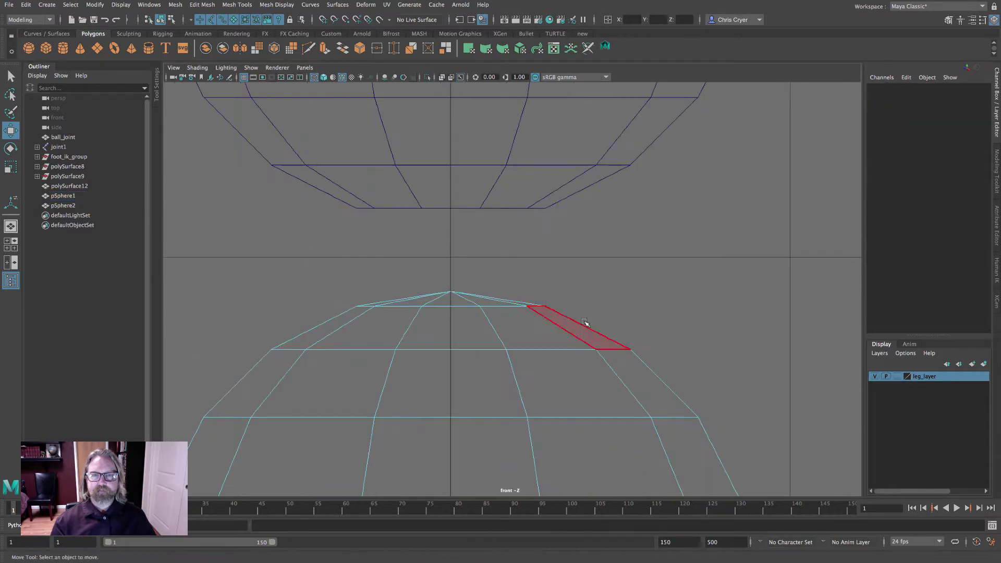
{"action": "left_click_drag", "start_coordinate": [385, 261], "coordinate": [471, 304]}
{"action": "left_click", "coordinate": [527, 263]}
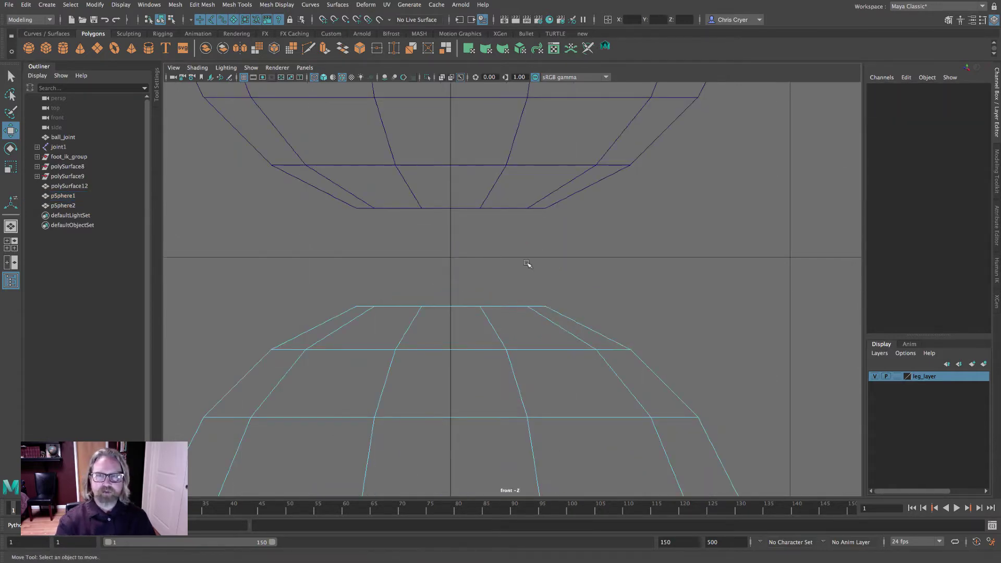
Return to object selection and combine the upper and lower spheres into one mesh
{"action": "right_click", "coordinate": [510, 172]}
{"action": "right_click_drag", "start_coordinate": [652, 221], "coordinate": [530, 219], "text": "alt"}
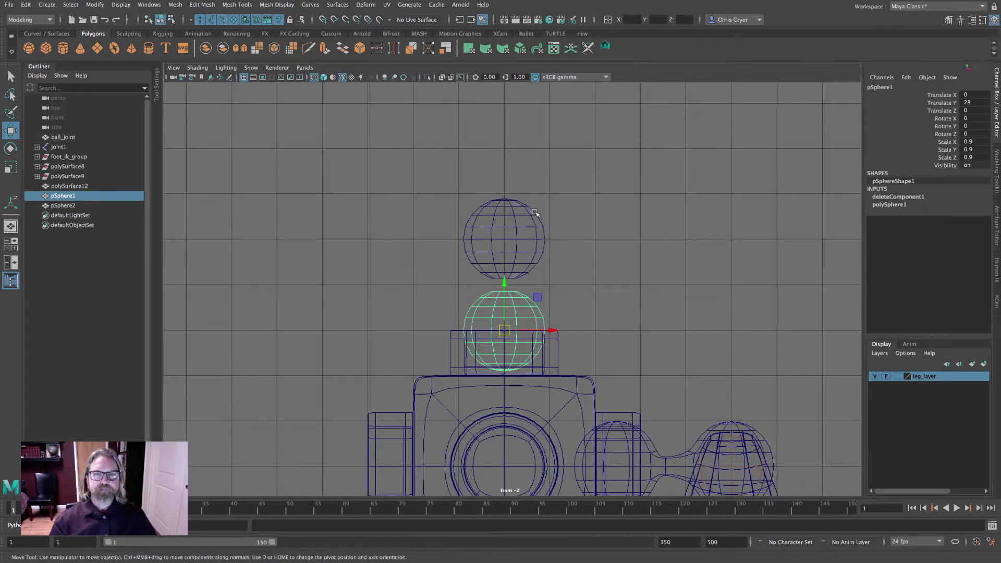
{"action": "left_click", "coordinate": [536, 213], "text": "shift"}
{"action": "left_click", "coordinate": [994, 180]}
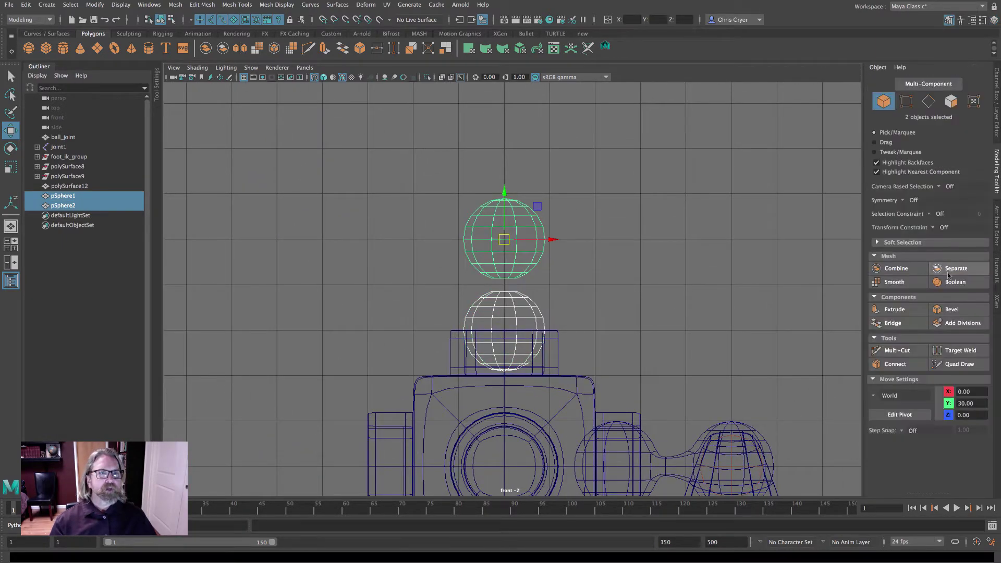
{"action": "left_click", "coordinate": [896, 268]}
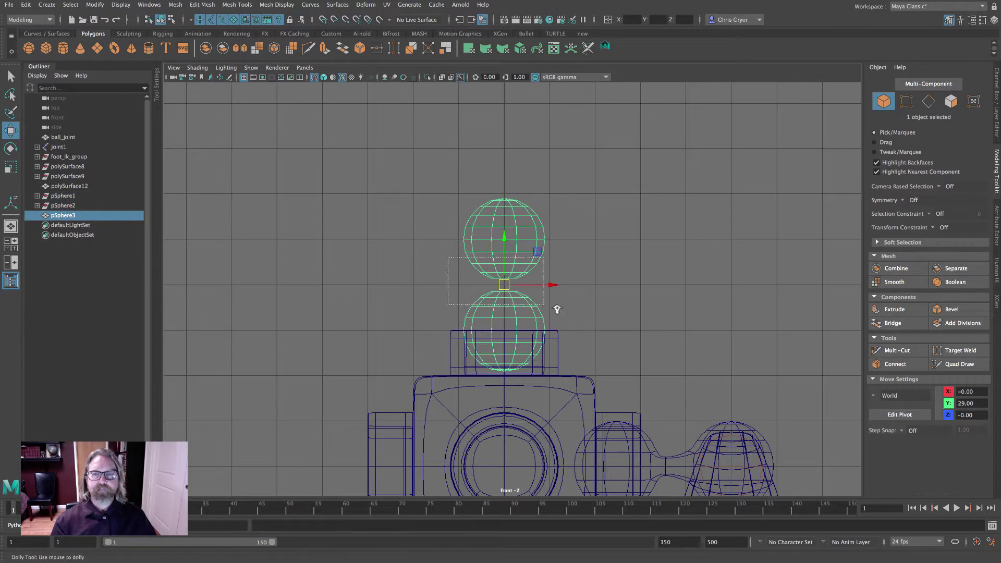
Bridge the two facing open edge loops to join the spheres with a straight neck, and return to object selection
{"action": "scroll", "coordinate": [553, 266], "scroll_direction": "up", "scroll_amount": 5}
{"action": "right_click_drag", "start_coordinate": [545, 225], "coordinate": [542, 200]}
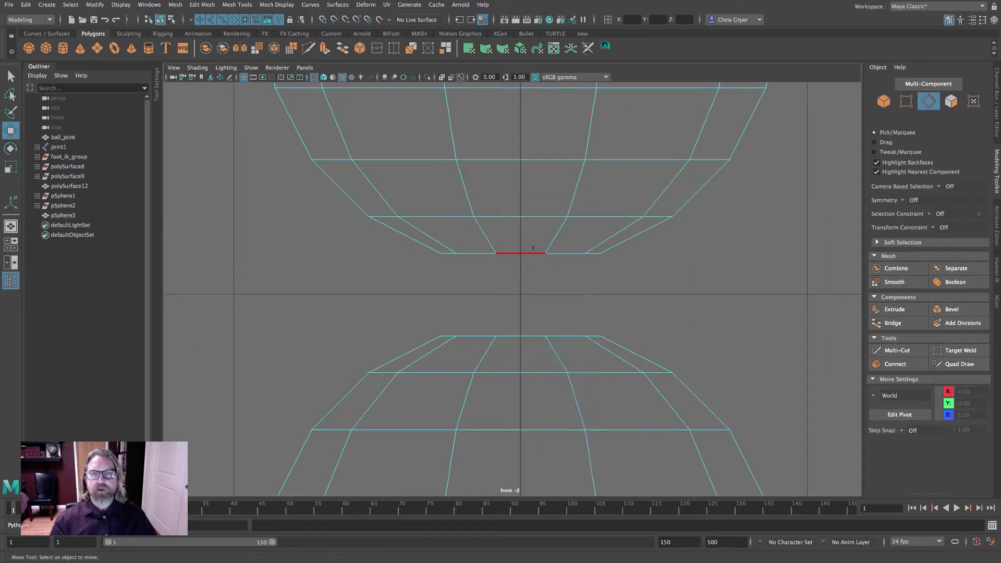
{"action": "double_click", "coordinate": [532, 250]}
{"action": "double_click", "coordinate": [527, 335], "text": "shift"}
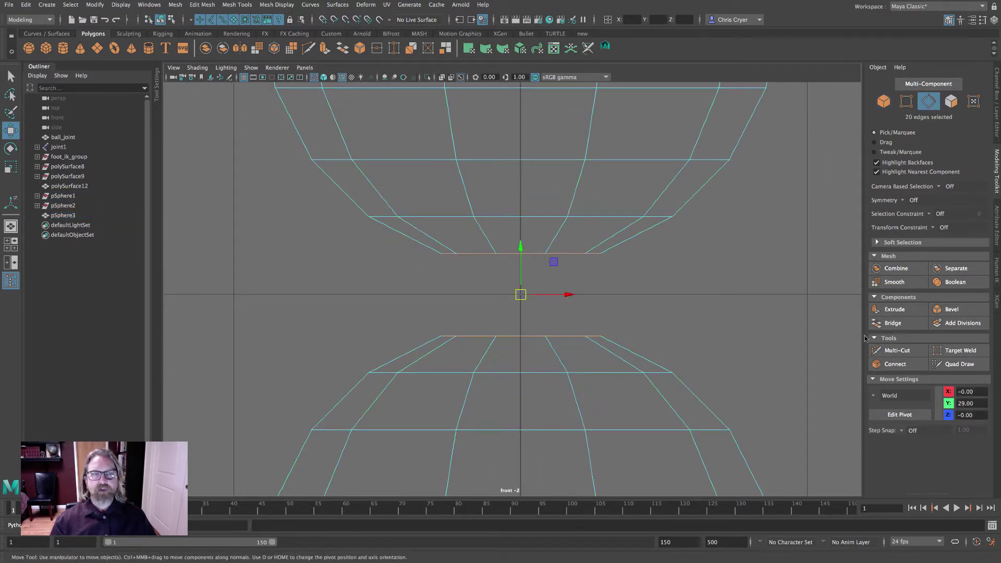
{"action": "left_click", "coordinate": [892, 323]}
{"action": "scroll", "coordinate": [612, 273], "scroll_direction": "down", "scroll_amount": 5}
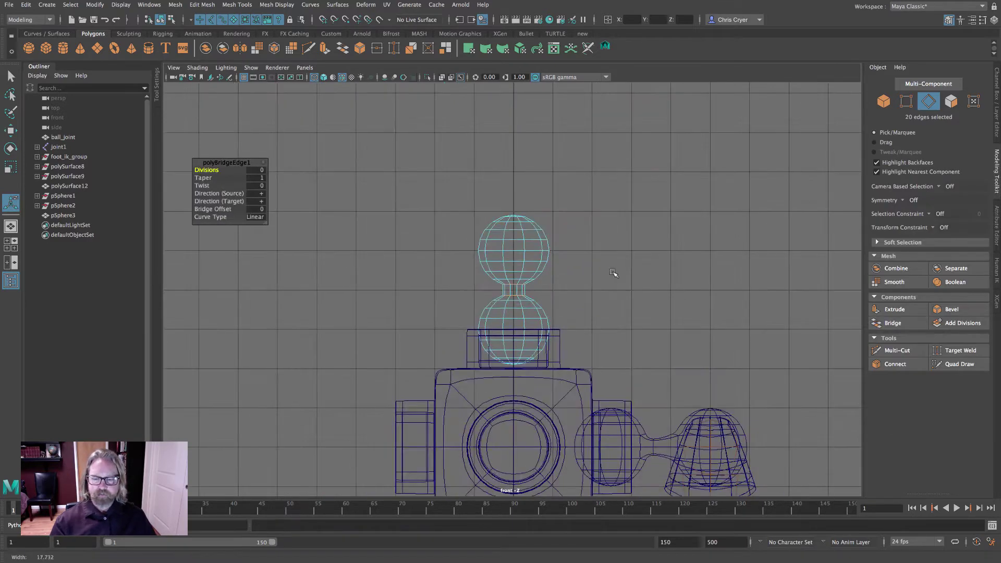
{"action": "right_click_drag", "start_coordinate": [524, 253], "coordinate": [633, 215]}
{"action": "scroll", "coordinate": [576, 232], "scroll_direction": "down", "scroll_amount": 3}
{"action": "scroll", "coordinate": [638, 238], "scroll_direction": "up", "scroll_amount": 4}
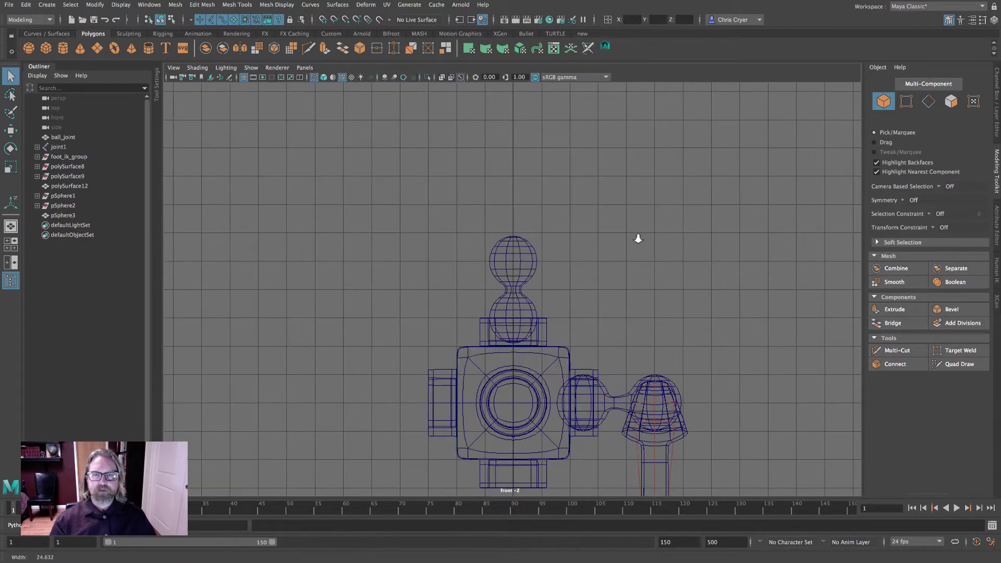
Try deleting the leg's joint1 together with its hierarchy, and undo the deletion
{"action": "scroll", "coordinate": [638, 238], "scroll_direction": "down", "scroll_amount": 5}
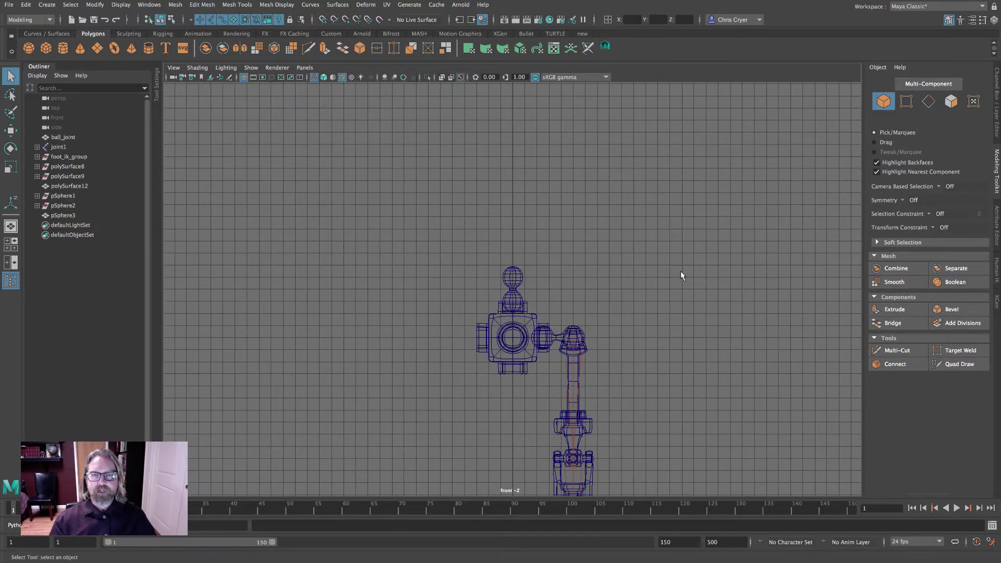
{"action": "scroll", "coordinate": [680, 275], "scroll_direction": "down", "scroll_amount": 6}
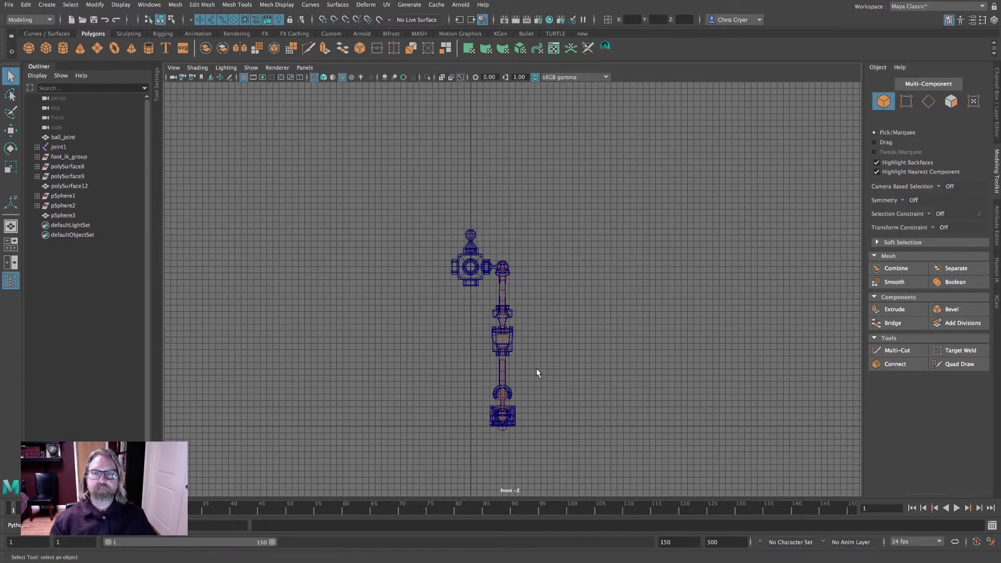
{"action": "scroll", "coordinate": [628, 323], "scroll_direction": "up", "scroll_amount": 4}
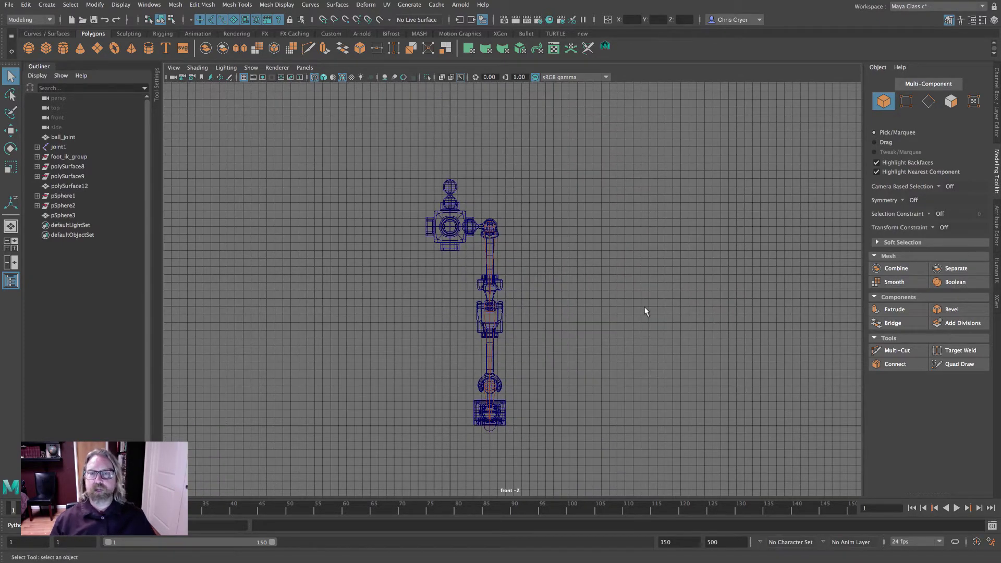
{"action": "left_click", "coordinate": [57, 147]}
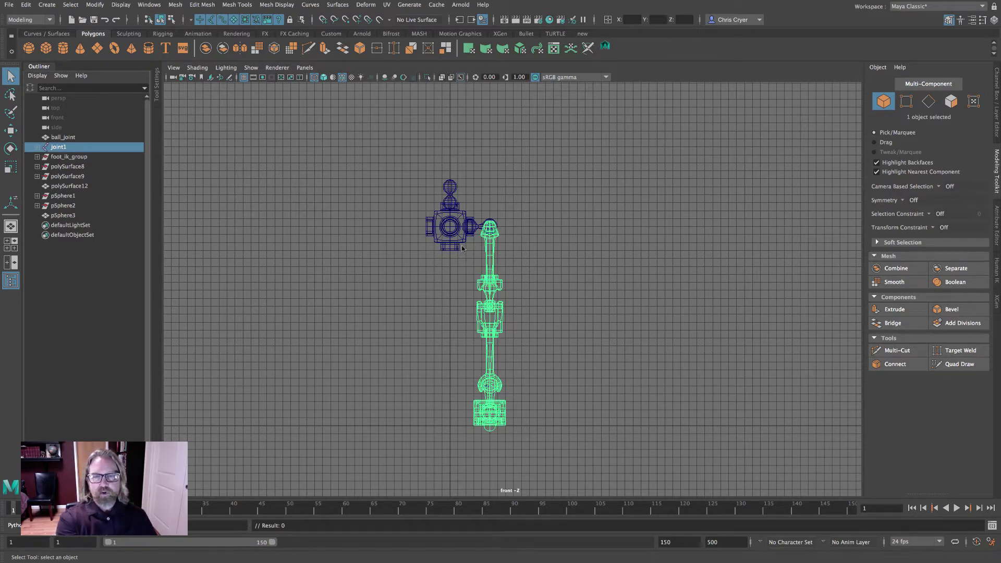
{"action": "key", "text": "Delete"}
{"action": "key", "text": "ctrl+z"}
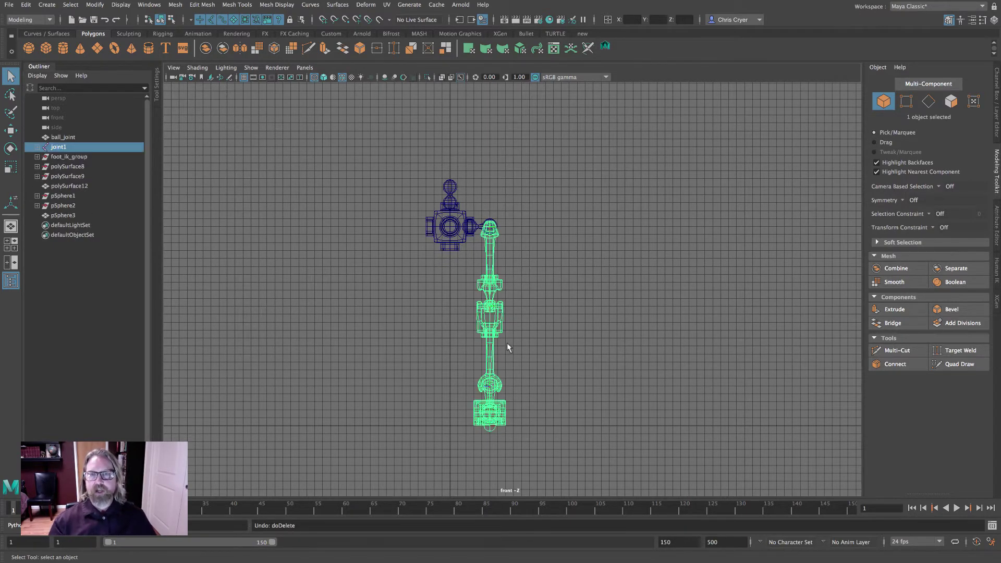
{"action": "left_click", "coordinate": [37, 148]}
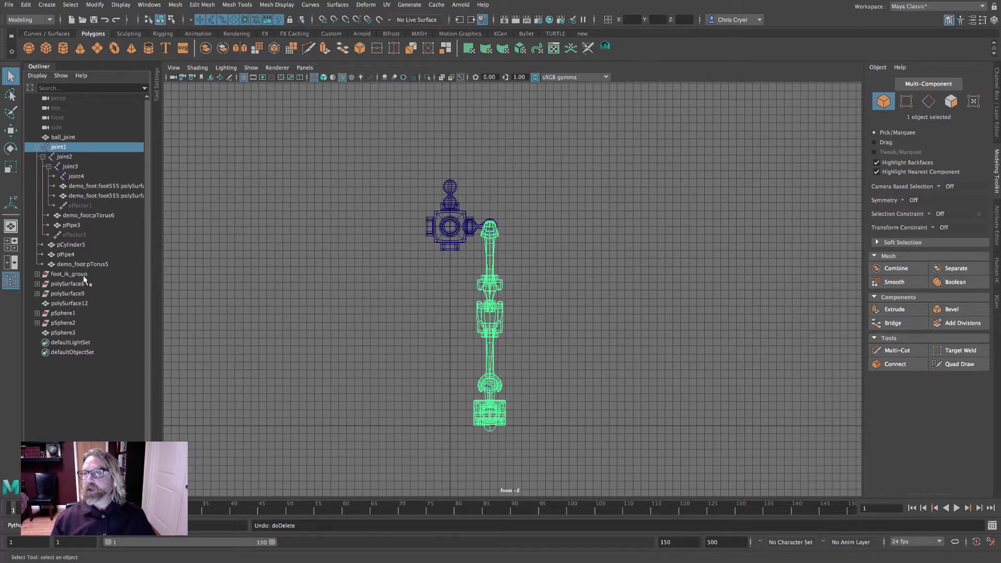
{"action": "left_click", "coordinate": [80, 187]}
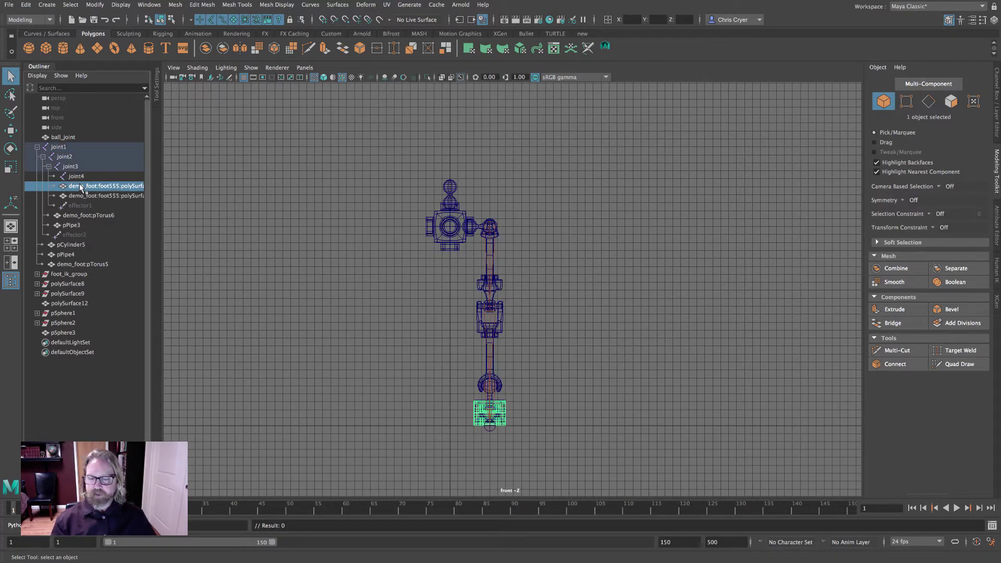
{"action": "left_click", "coordinate": [96, 197], "text": "ctrl"}
{"action": "left_click", "coordinate": [84, 215], "text": "ctrl"}
{"action": "left_click", "coordinate": [71, 225], "text": "ctrl"}
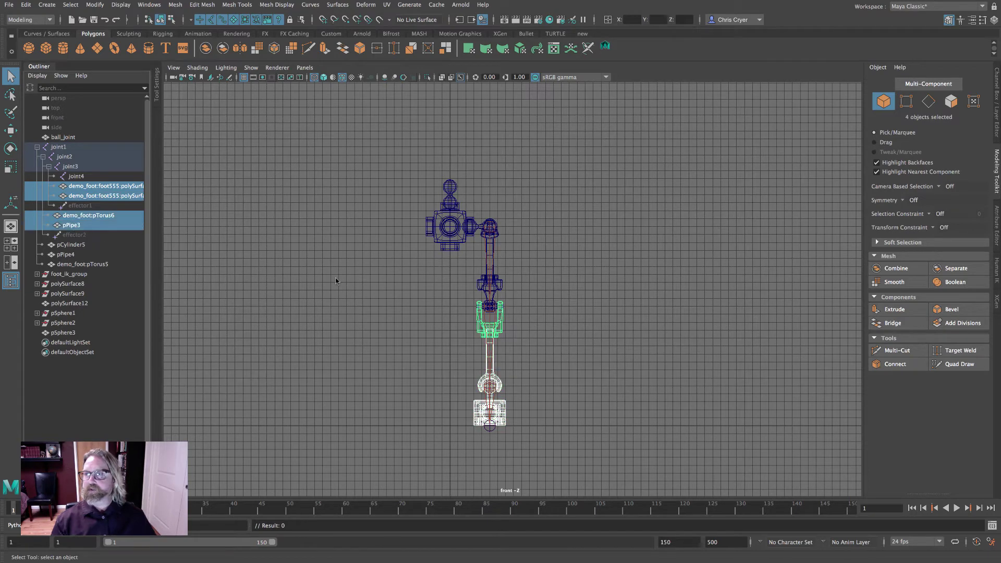
{"action": "left_click", "coordinate": [362, 270]}
Hide all object types in the front view except polygons
{"action": "left_click", "coordinate": [250, 67]}
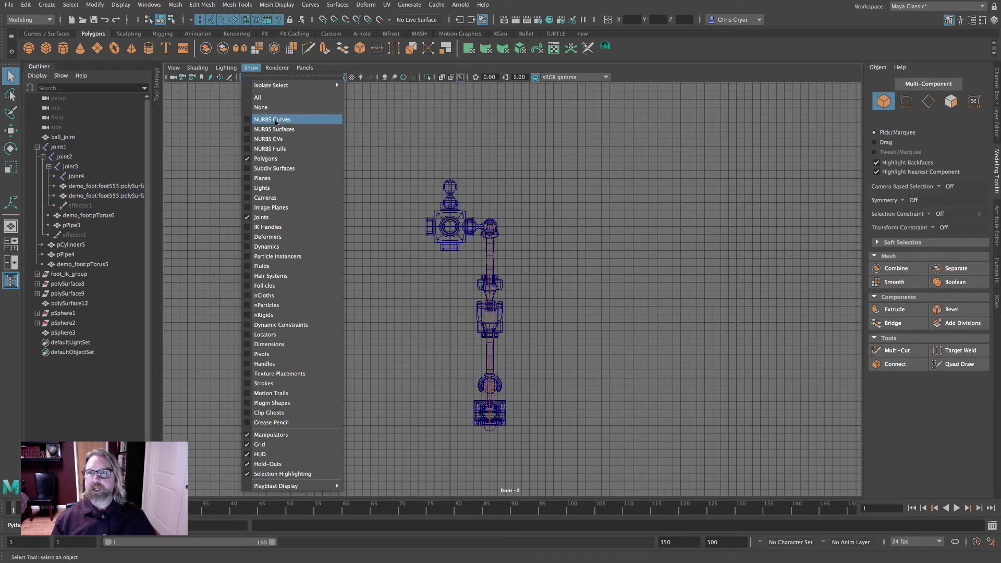
{"action": "left_click", "coordinate": [278, 106]}
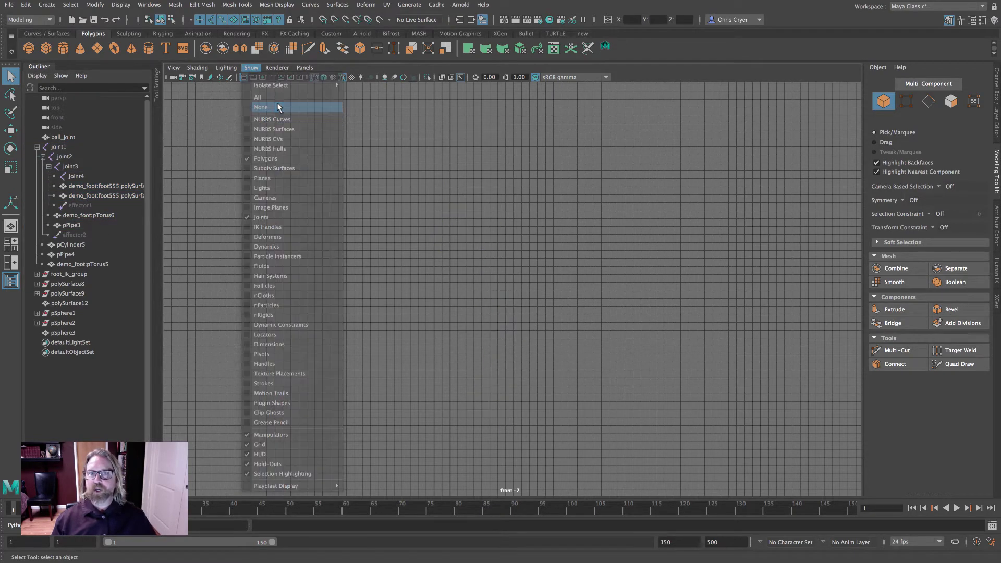
{"action": "left_click", "coordinate": [254, 69]}
{"action": "left_click", "coordinate": [266, 158]}
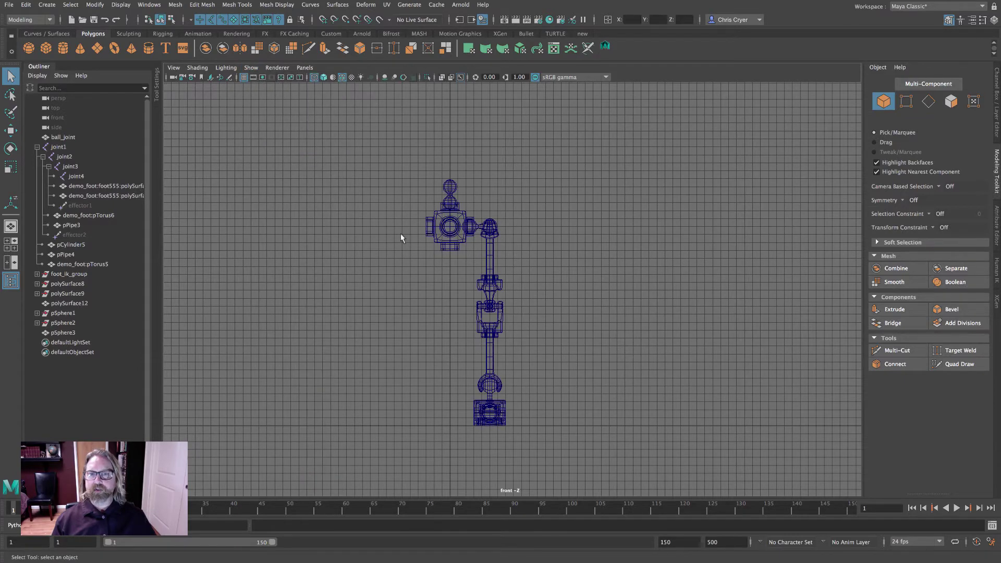
Unparent all the leg meshes from the joint hierarchy and delete joint1 with its remaining children
{"action": "left_click_drag", "start_coordinate": [504, 330], "coordinate": [564, 453]}
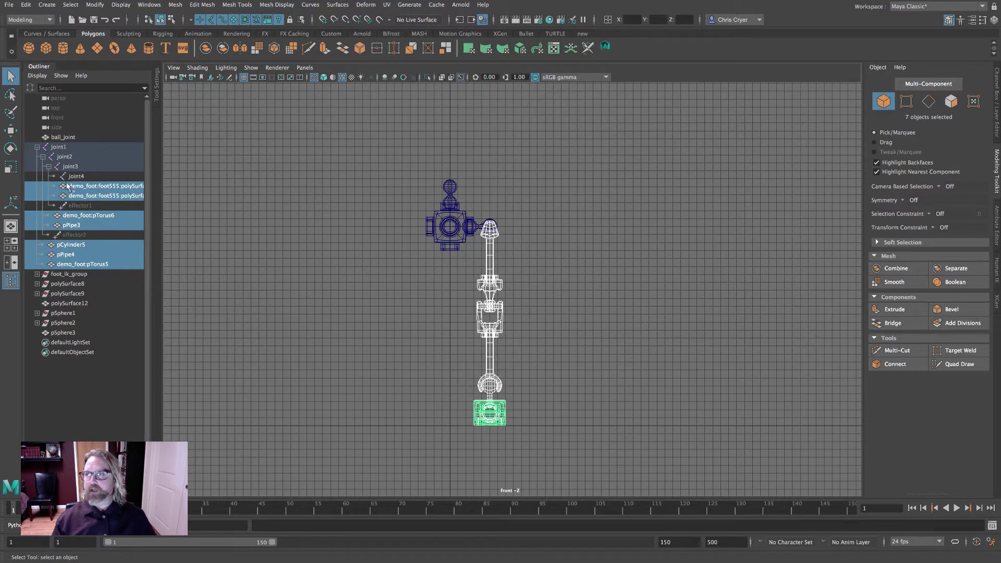
{"action": "left_click", "coordinate": [251, 67]}
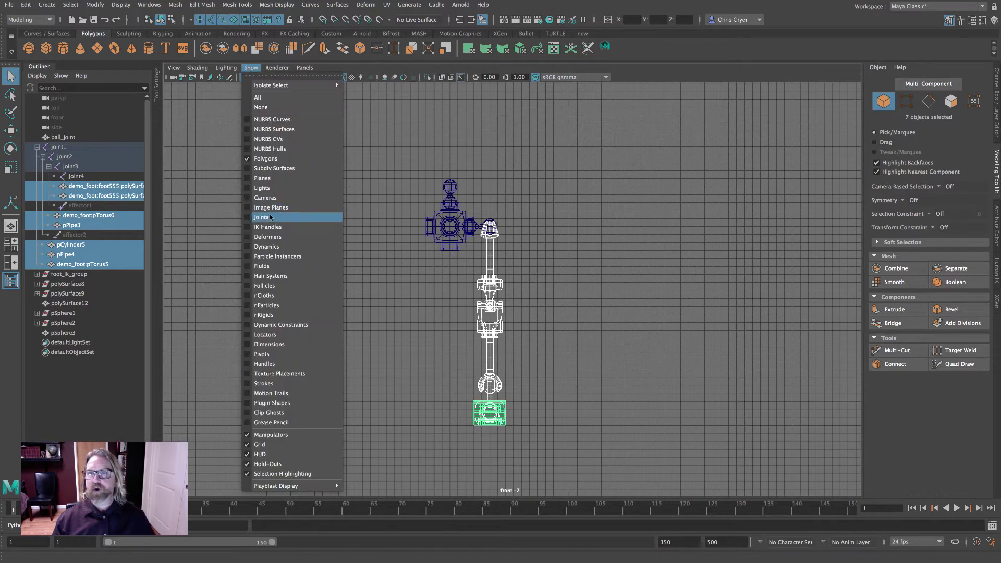
{"action": "left_click", "coordinate": [381, 67]}
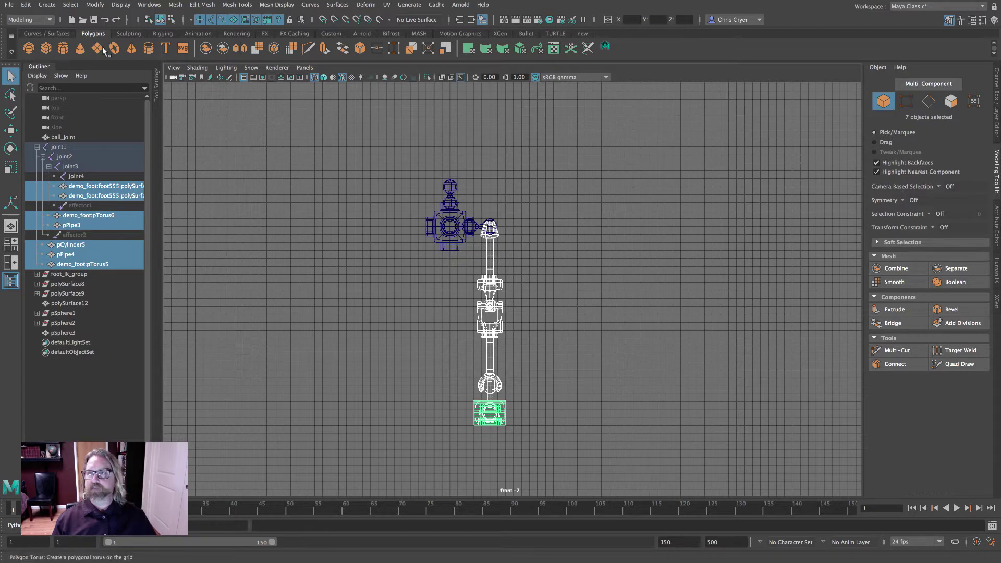
{"action": "left_click", "coordinate": [25, 5]}
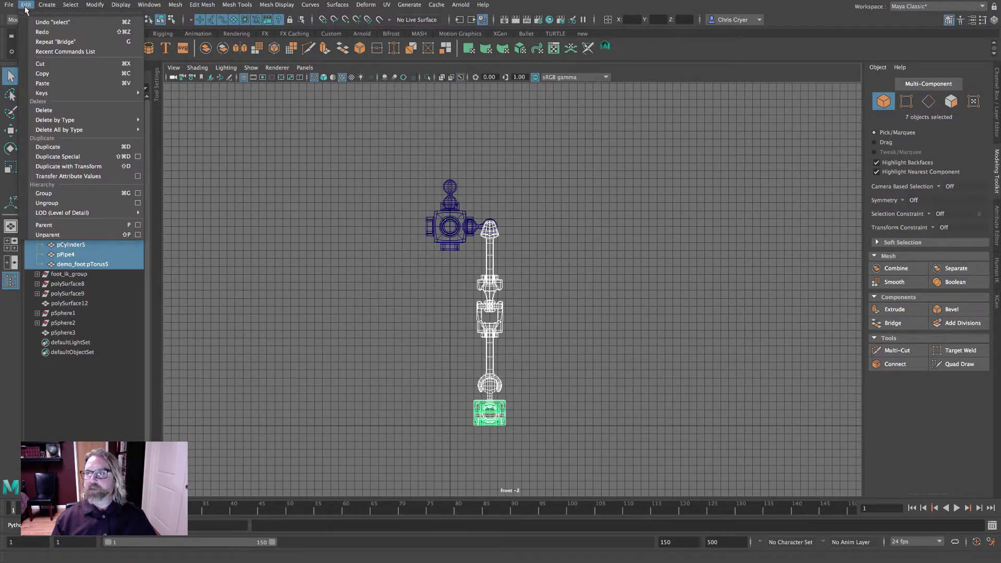
{"action": "left_click", "coordinate": [83, 232]}
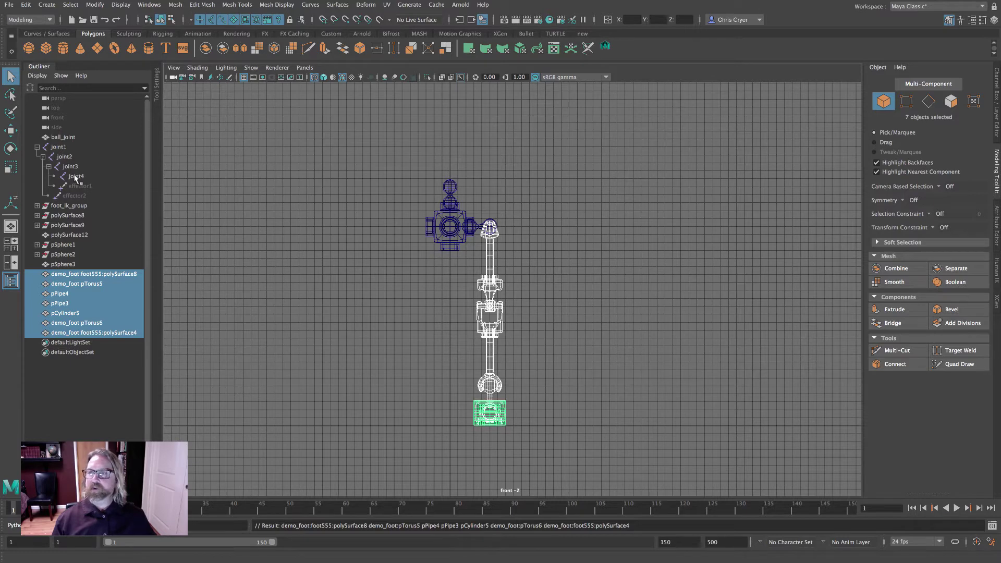
{"action": "left_click", "coordinate": [58, 148]}
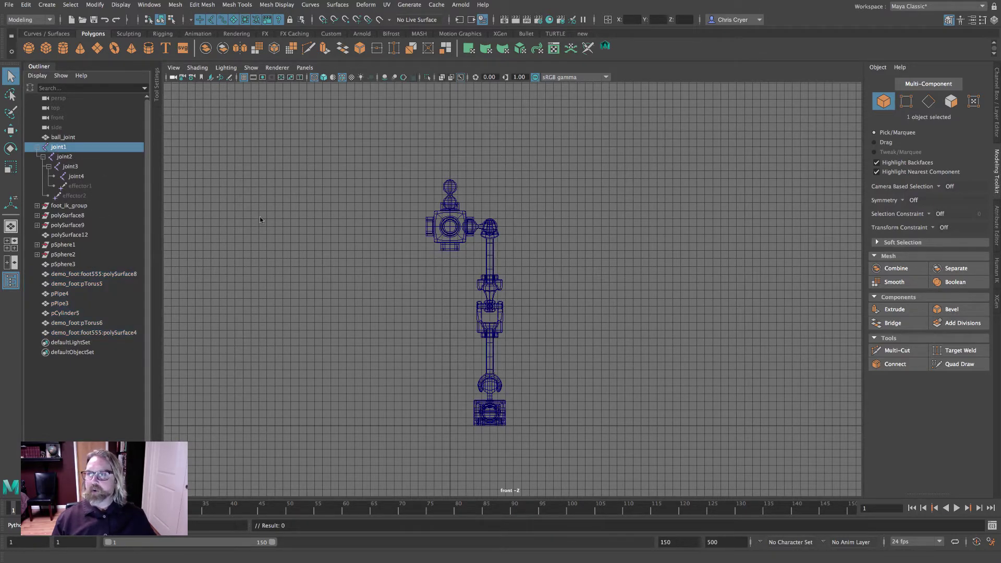
{"action": "key", "text": "ctrl+z"}
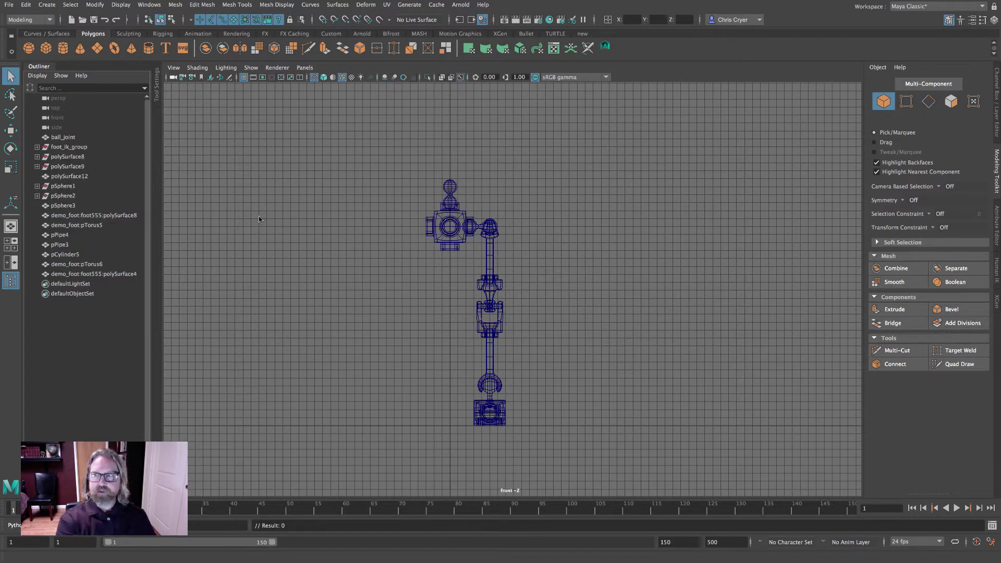
Show all object types in the front view again, and delete joint1 and foot_ik_group
{"action": "left_click", "coordinate": [251, 68]}
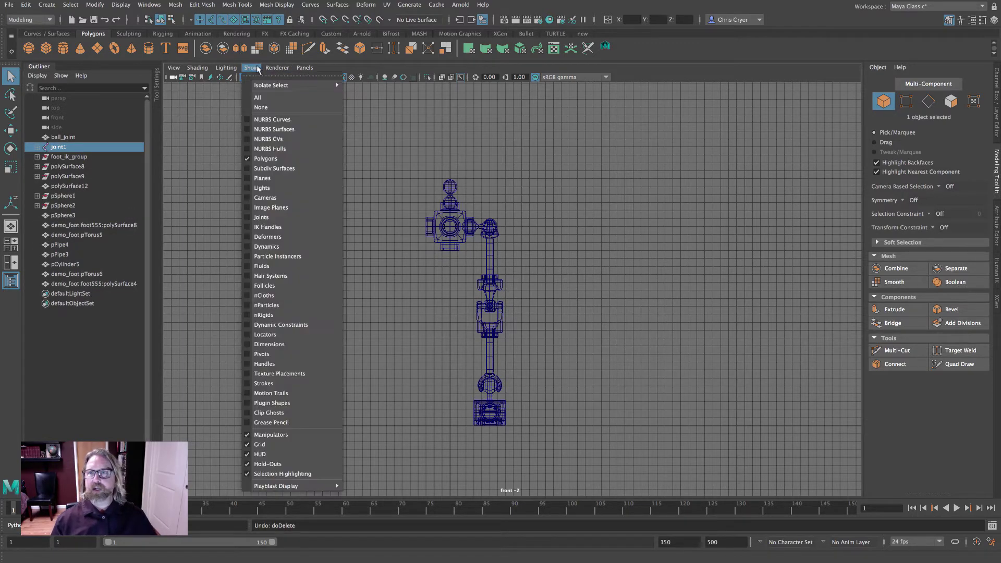
{"action": "left_click", "coordinate": [268, 101]}
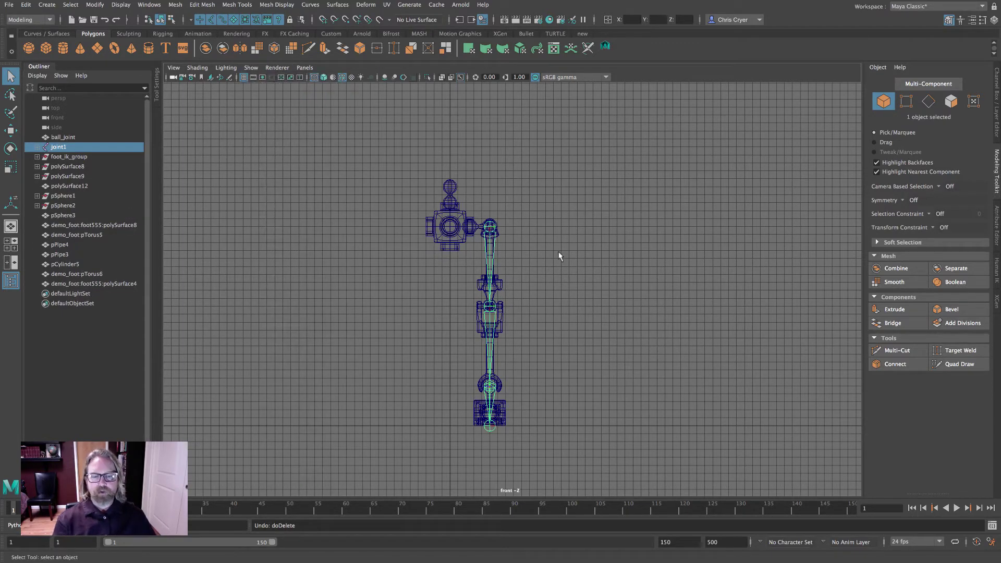
{"action": "key", "text": "Delete"}
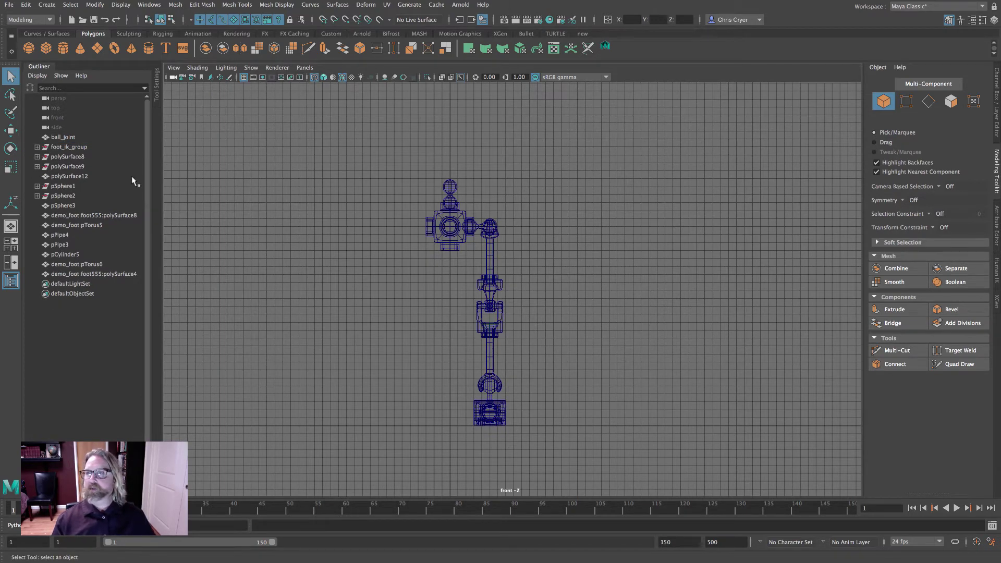
{"action": "left_click", "coordinate": [50, 149]}
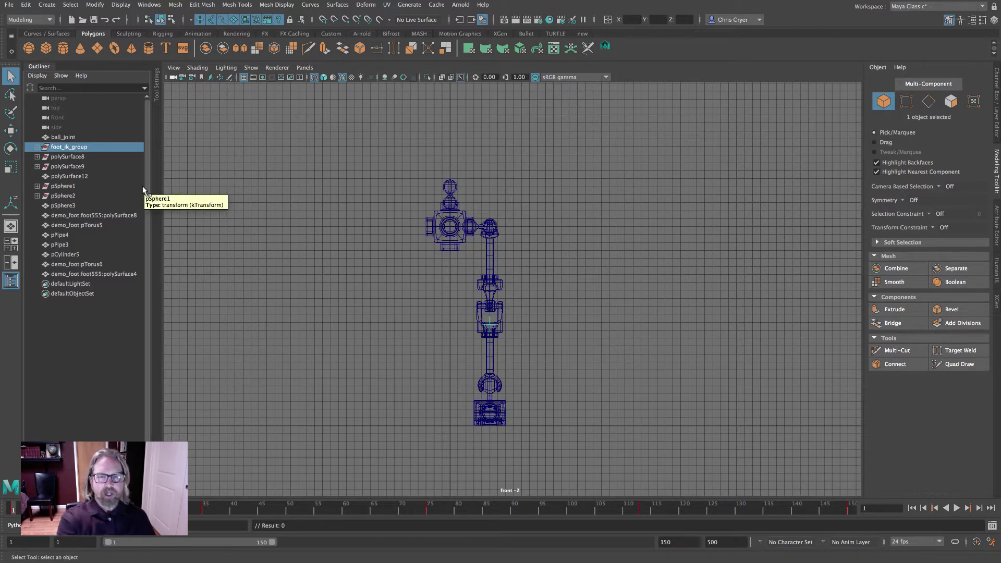
{"action": "key", "text": "Delete"}
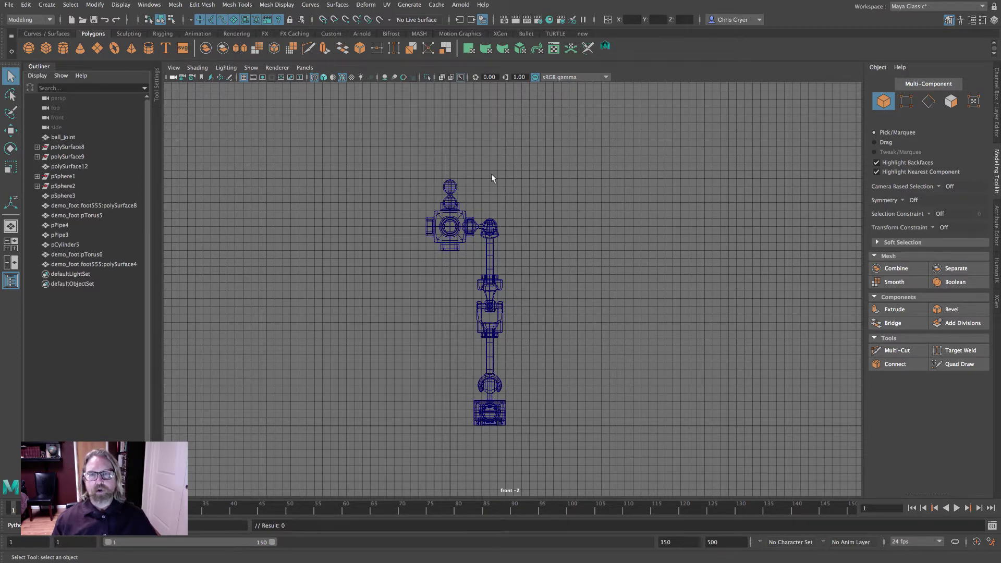
Raise the double-ball neck joint to Y 35 and the cube body to Y 31, keeping both on the grid
{"action": "left_click", "coordinate": [449, 187]}
{"action": "left_click", "coordinate": [18, 137]}
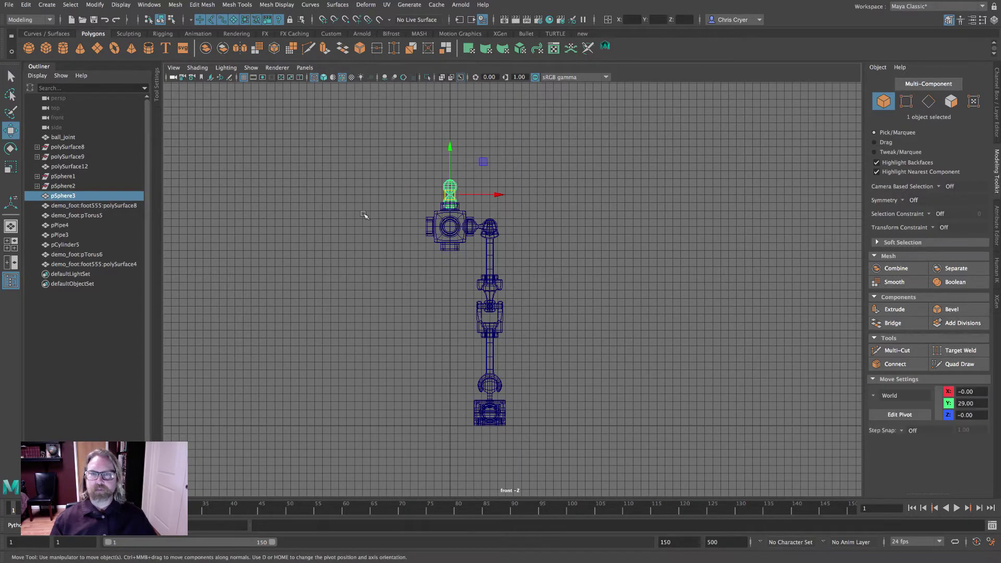
{"action": "scroll", "coordinate": [514, 216], "scroll_direction": "up", "scroll_amount": 2}
{"action": "middle_click_drag", "start_coordinate": [513, 217], "coordinate": [519, 223], "text": "alt"}
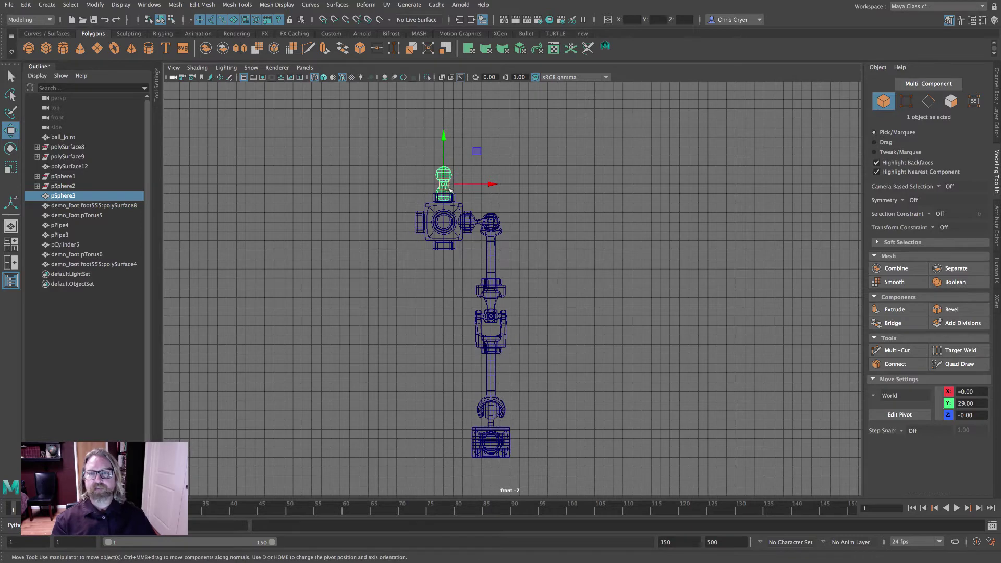
{"action": "middle_click_drag", "start_coordinate": [449, 190], "coordinate": [454, 196], "text": "alt"}
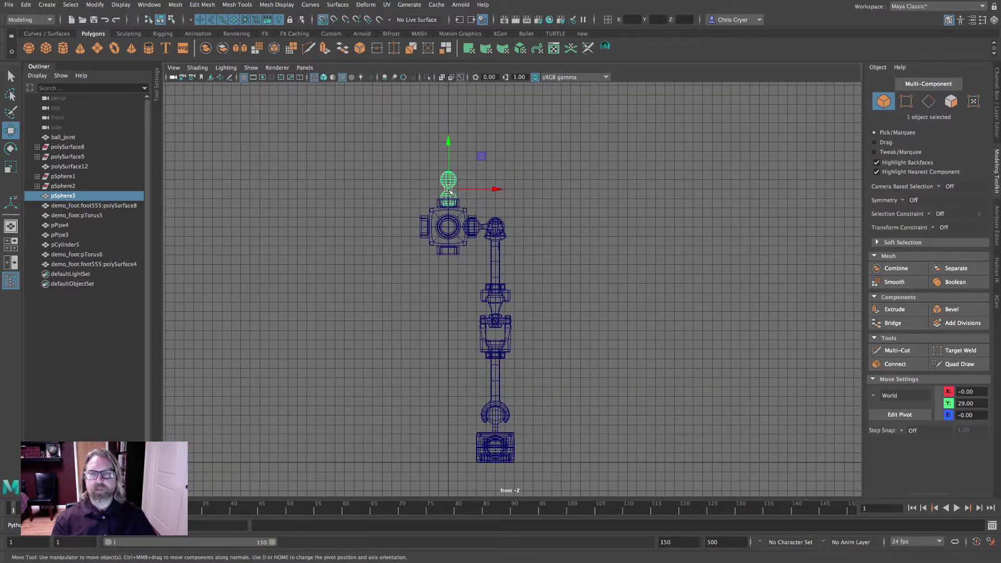
{"action": "left_click_drag", "start_coordinate": [449, 191], "coordinate": [449, 130]}
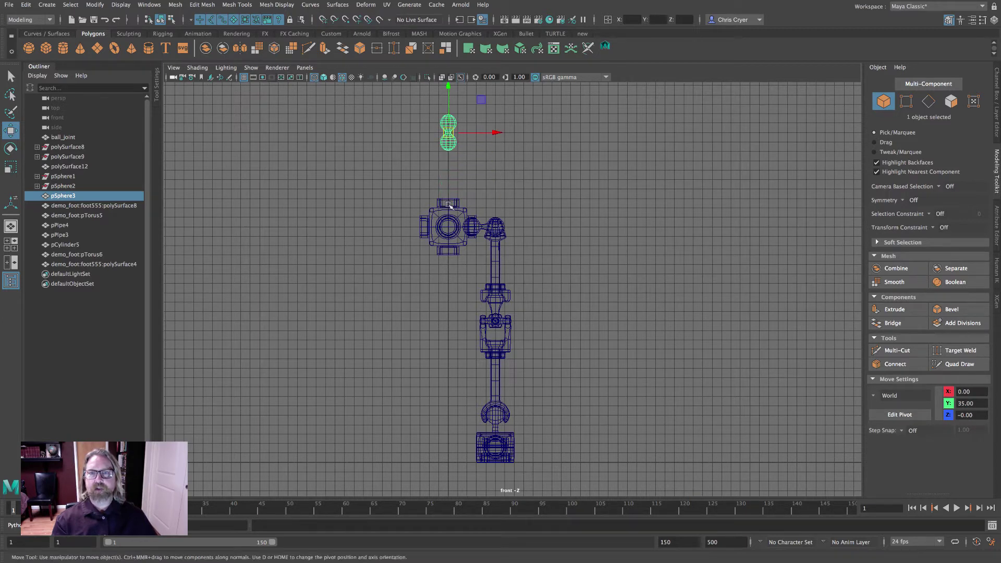
{"action": "left_click", "coordinate": [448, 227]}
{"action": "left_click_drag", "start_coordinate": [449, 227], "coordinate": [448, 170]}
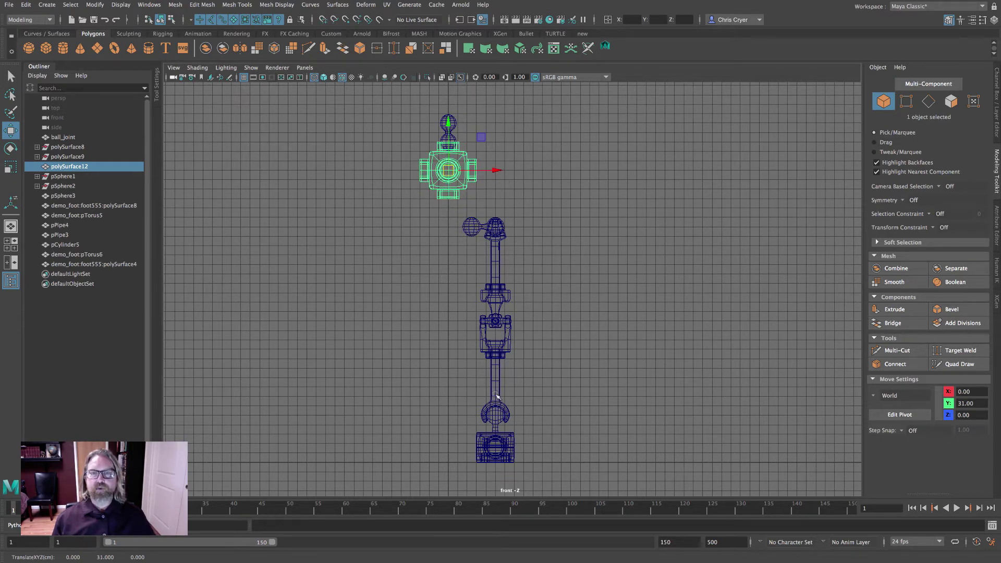
Raise the hip ball joint and the upper leg rod with its socket to Y 31, level with the body
{"action": "left_click", "coordinate": [495, 230]}
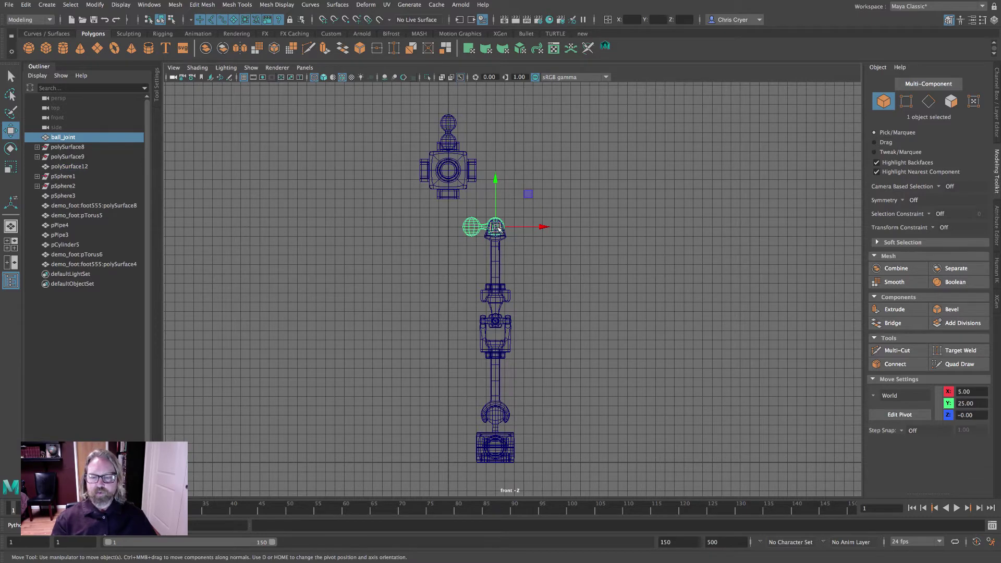
{"action": "left_click_drag", "start_coordinate": [497, 228], "coordinate": [497, 171]}
{"action": "left_click", "coordinate": [503, 232]}
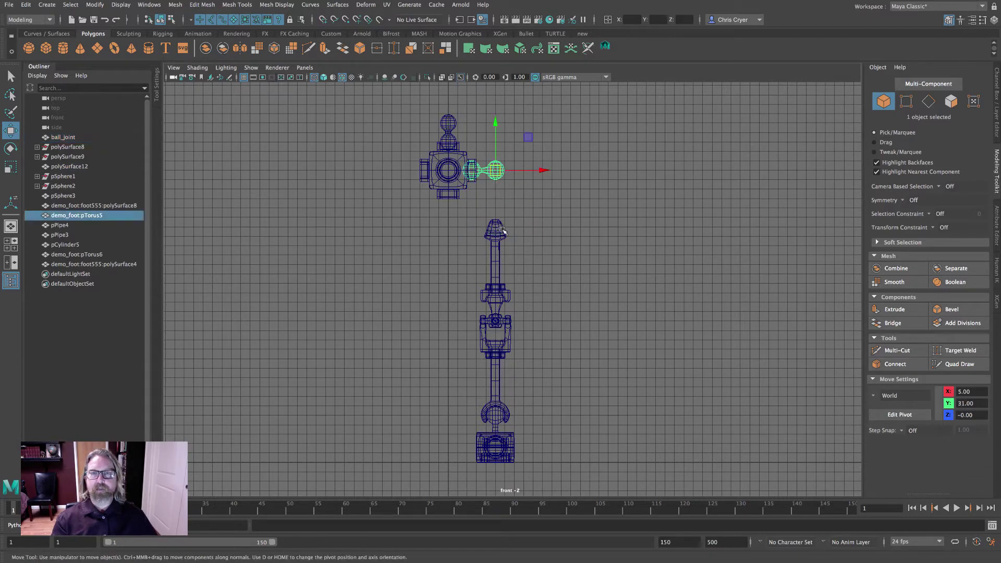
{"action": "key", "text": "x"}
{"action": "left_click_drag", "start_coordinate": [496, 227], "coordinate": [497, 170]}
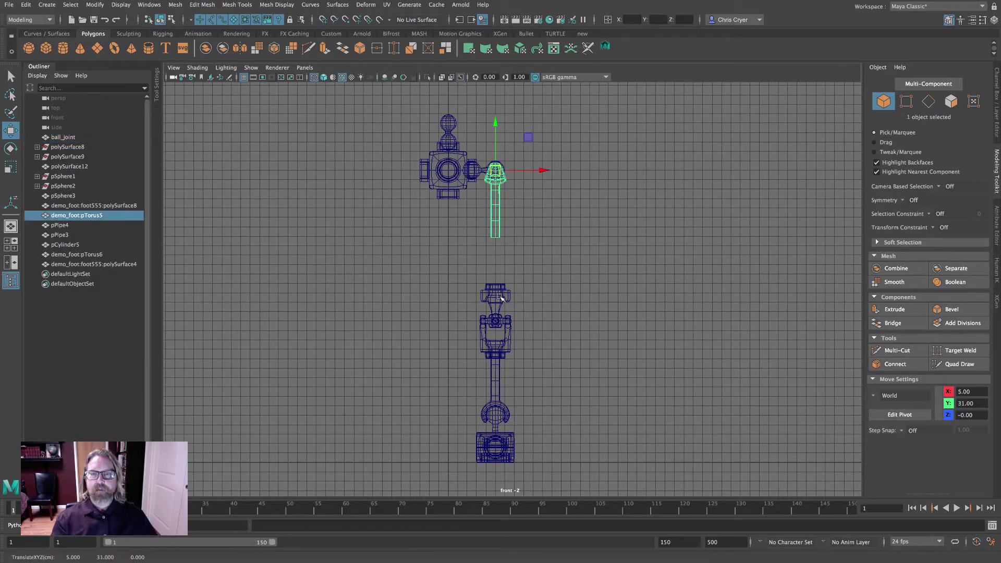
Raise the three knee parts together by 3 grid units, leaving gaps to the upper and lower leg rods
{"action": "left_click", "coordinate": [501, 299]}
{"action": "left_click_drag", "start_coordinate": [455, 296], "coordinate": [550, 327]}
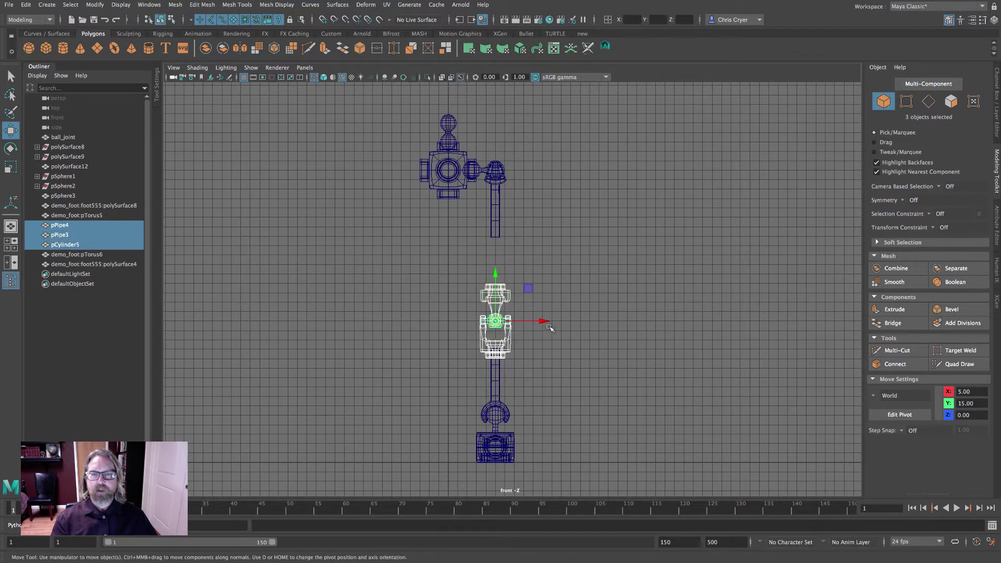
{"action": "left_click_drag", "start_coordinate": [496, 311], "coordinate": [495, 293]}
{"action": "left_click", "coordinate": [622, 313]}
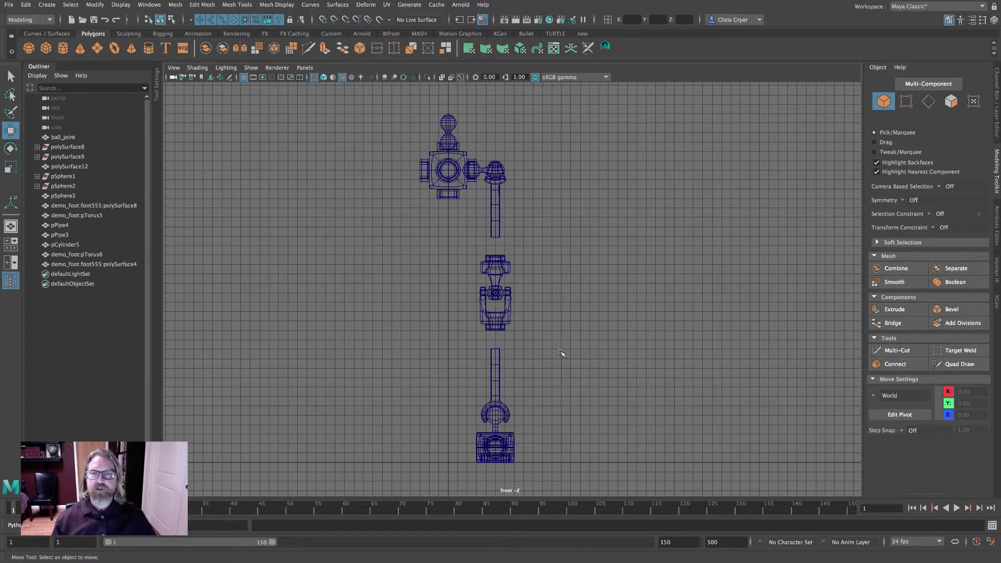
Create a polygon pipe with 12 axis subdivisions and a thickness of 0.25
{"action": "left_click", "coordinate": [148, 49]}
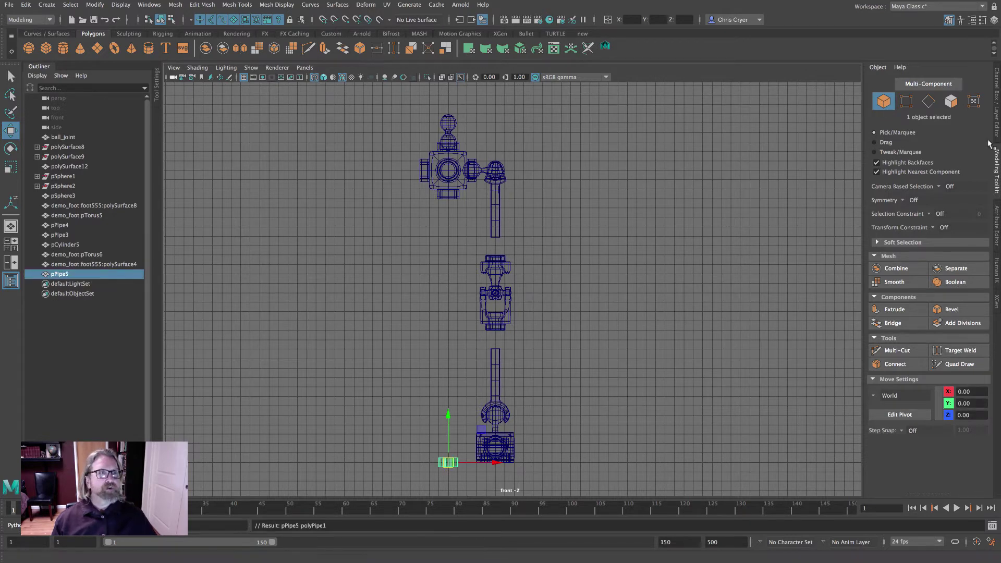
{"action": "left_click", "coordinate": [997, 119]}
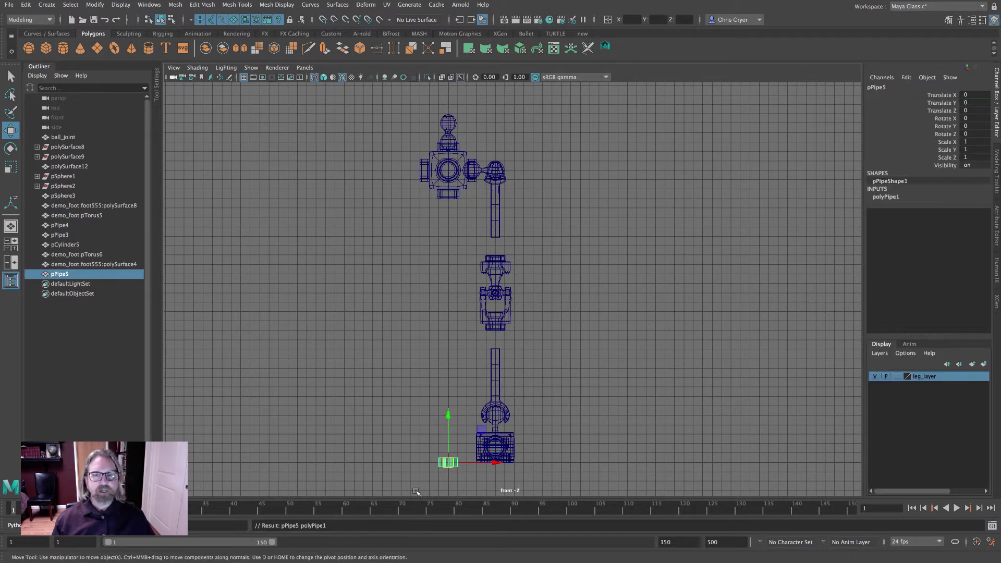
{"action": "left_click", "coordinate": [886, 197]}
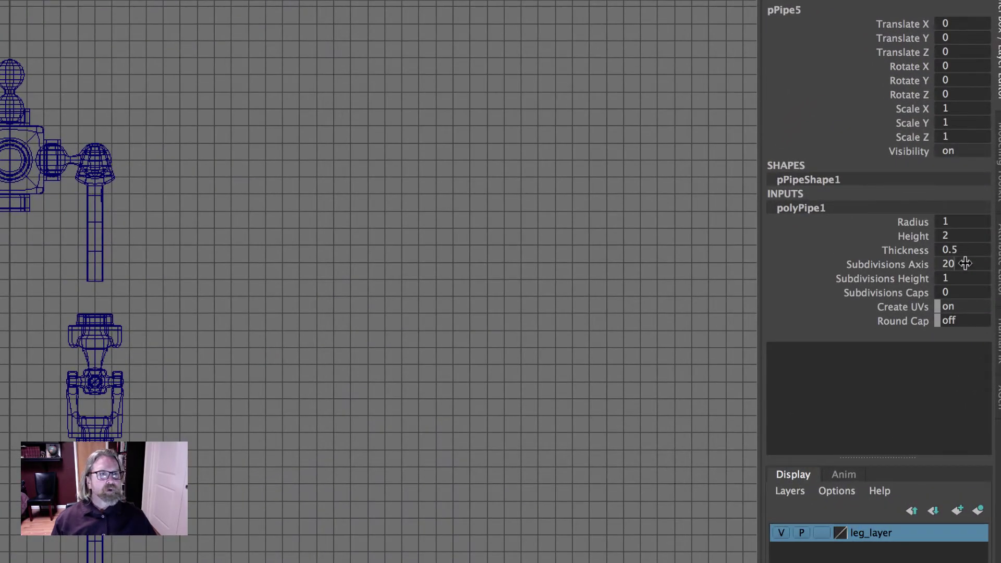
{"action": "double_click", "coordinate": [965, 263]}
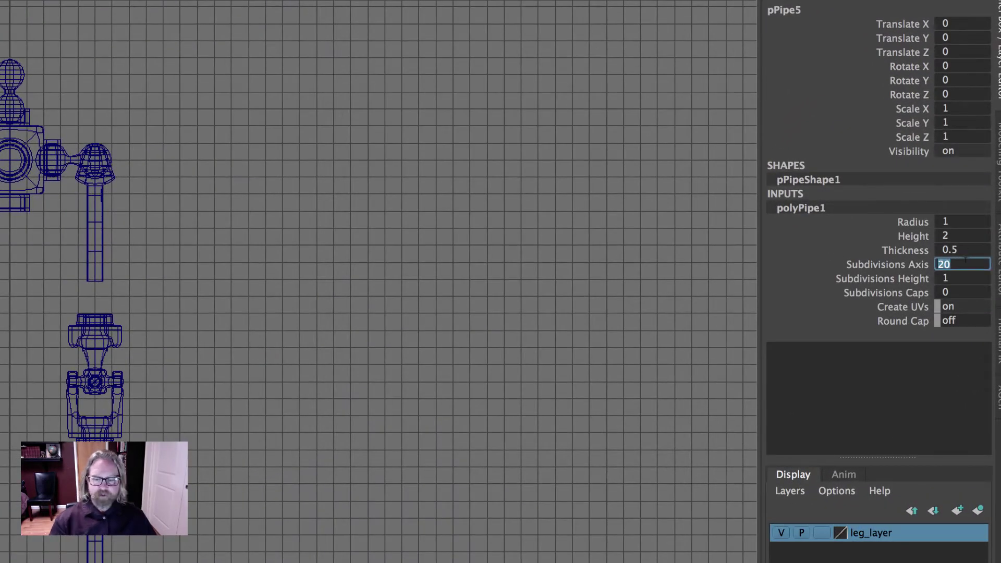
{"action": "type", "text": "12"}
{"action": "key", "text": "Return"}
{"action": "double_click", "coordinate": [961, 249]}
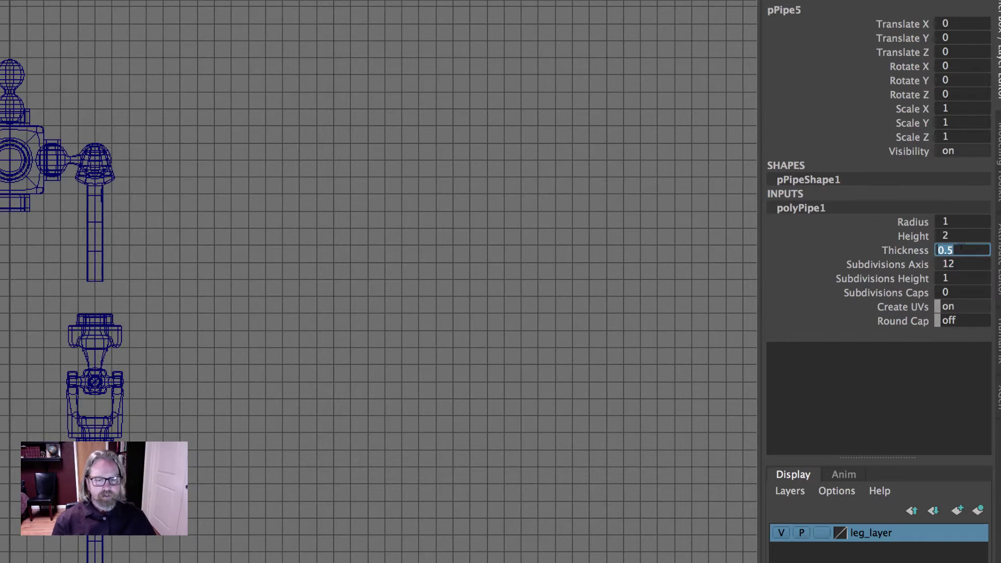
{"action": "type", "text": ".25"}
{"action": "key", "text": "Return"}
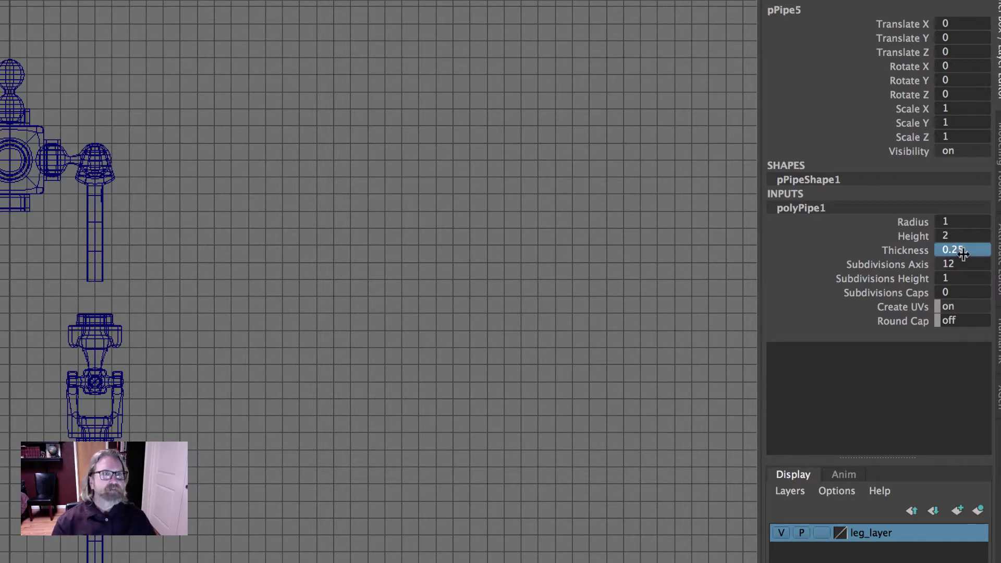
Scale the pipe to 0.75 in X and Z and 2.5 in Y
{"action": "left_click", "coordinate": [965, 135]}
{"action": "left_click_drag", "start_coordinate": [964, 130], "coordinate": [965, 110]}
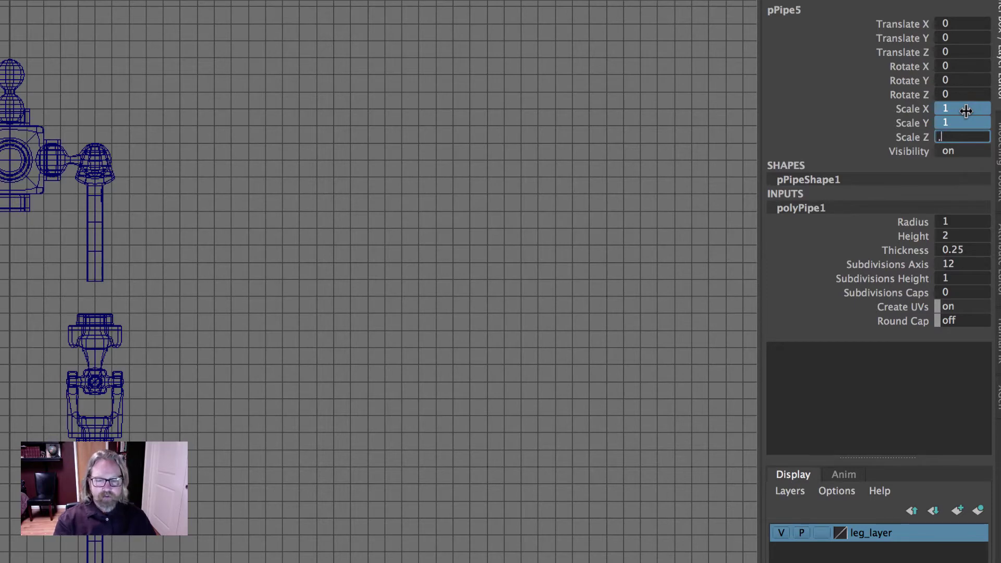
{"action": "type", "text": ".75"}
{"action": "key", "text": "Return"}
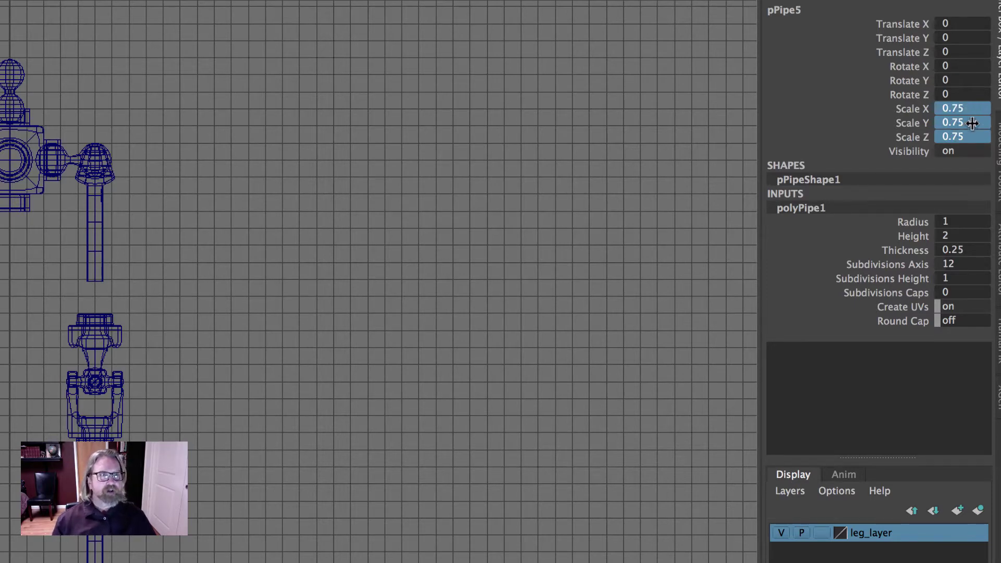
{"action": "left_click", "coordinate": [967, 123]}
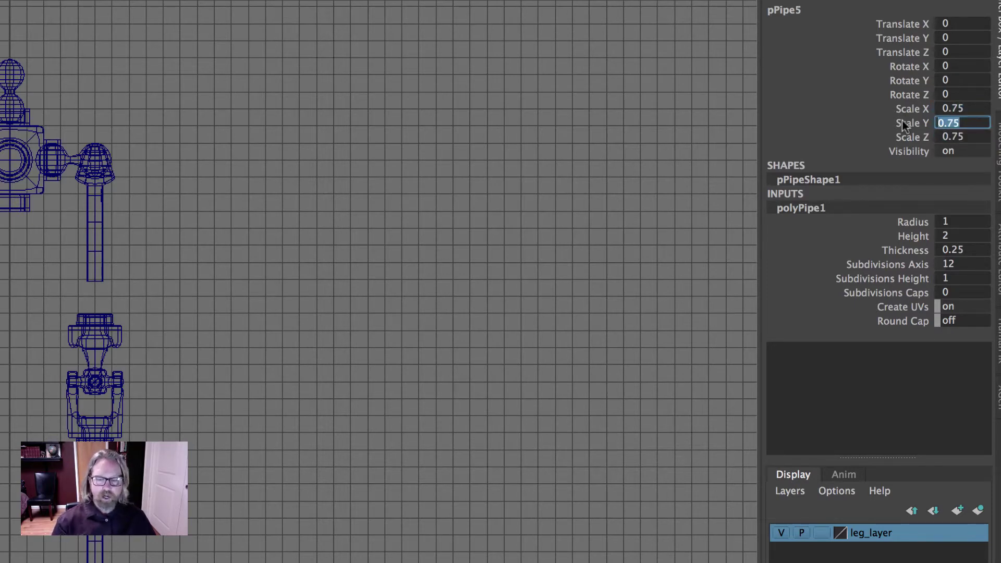
{"action": "type", "text": "2.5"}
{"action": "key", "text": "Return"}
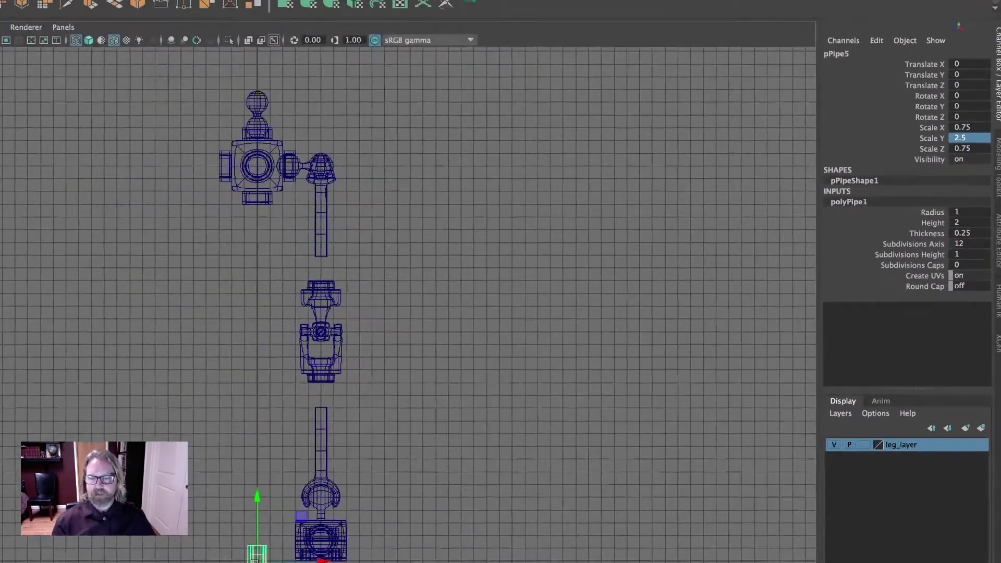
Move the pipe onto the lower leg rod just below the knee, at X 5, Y 13
{"action": "left_click_drag", "start_coordinate": [455, 459], "coordinate": [504, 335]}
{"action": "key", "text": "space"}
{"action": "key", "text": "space"}
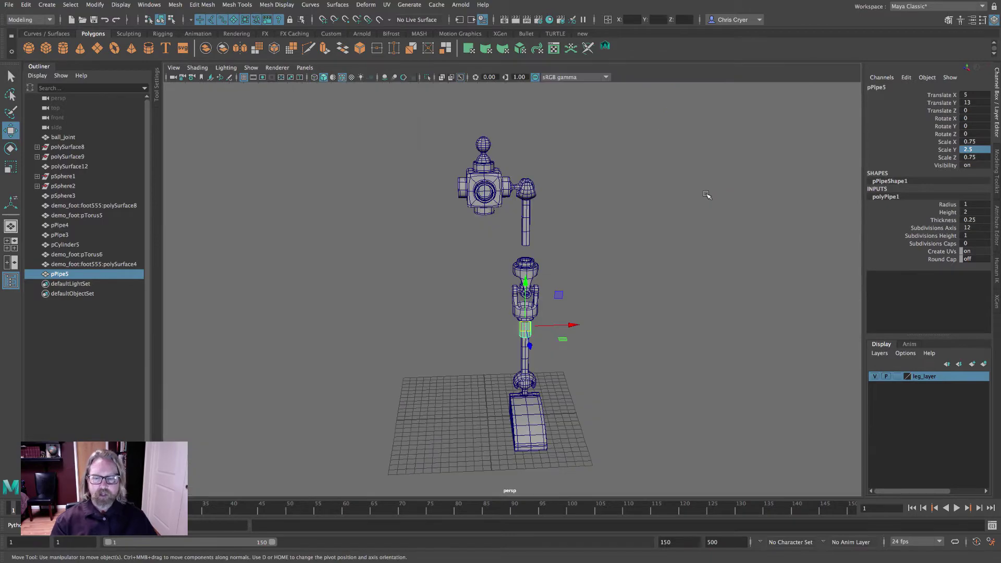
Inspect the pipe's fit around the lower leg rod in perspective, checking its smooth preview
{"action": "key", "text": "f"}
{"action": "left_click_drag", "start_coordinate": [703, 259], "coordinate": [651, 198], "text": "alt"}
{"action": "right_click_drag", "start_coordinate": [652, 214], "coordinate": [605, 223], "text": "alt"}
{"action": "left_click_drag", "start_coordinate": [495, 364], "coordinate": [550, 402], "text": "alt"}
{"action": "left_click", "coordinate": [530, 403]}
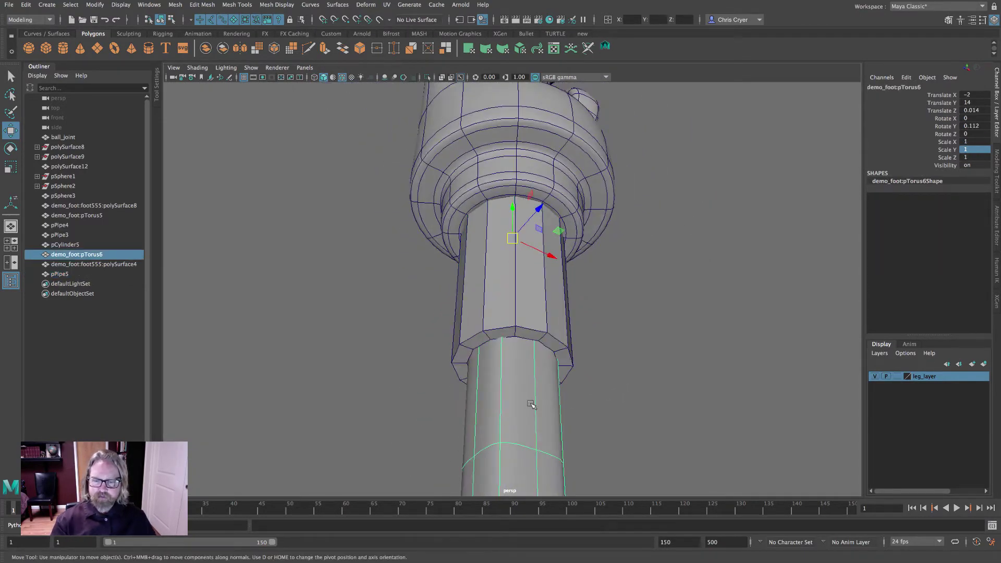
{"action": "left_click", "coordinate": [533, 325]}
{"action": "key", "text": "3"}
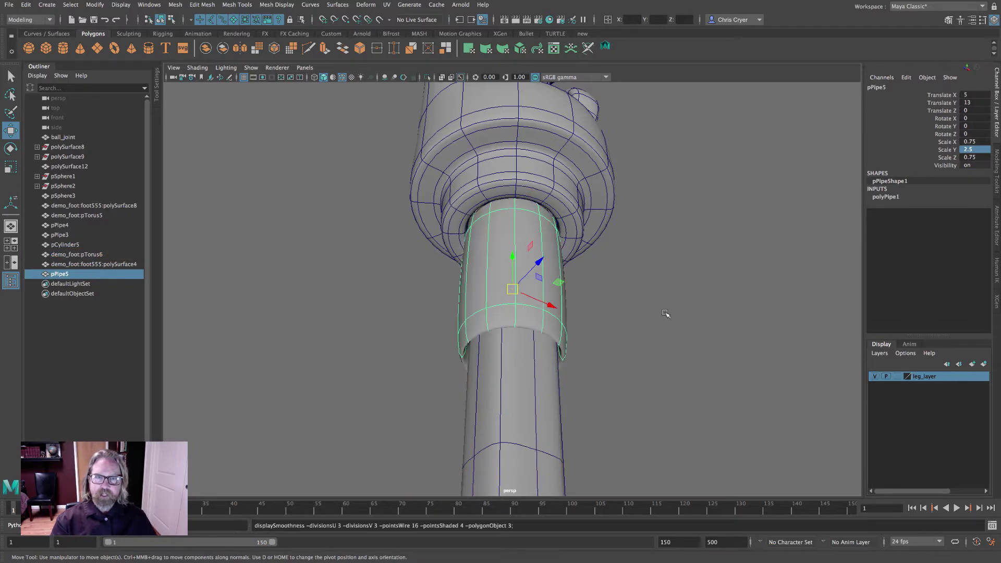
{"action": "left_click_drag", "start_coordinate": [663, 310], "coordinate": [591, 294], "text": "alt"}
{"action": "key", "text": "1"}
Bevel the outer edge loop at the pipe's lower end and return to object selection
{"action": "right_click_drag", "start_coordinate": [548, 287], "coordinate": [549, 261]}
{"action": "double_click", "coordinate": [550, 293]}
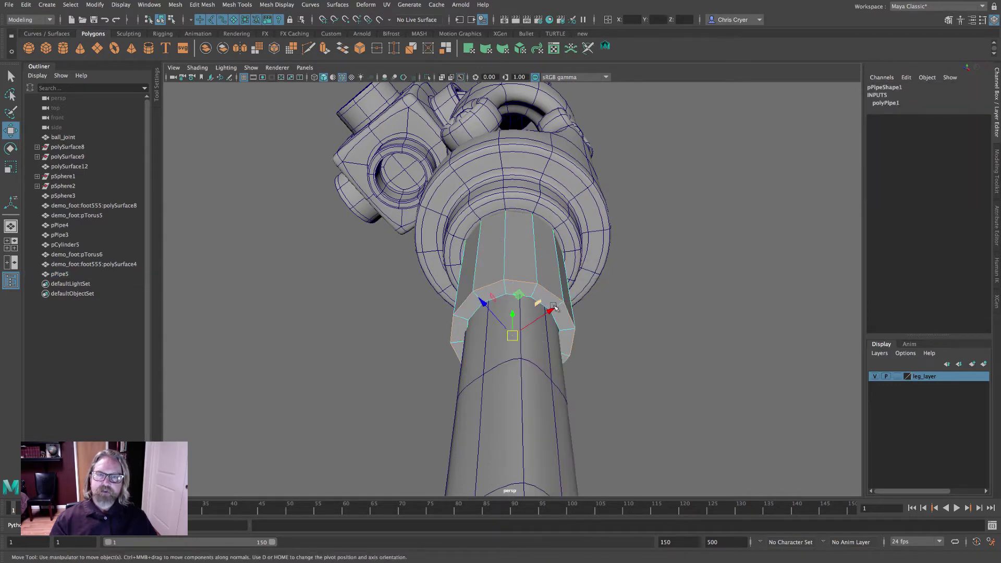
{"action": "left_click", "coordinate": [997, 171]}
{"action": "left_click", "coordinate": [951, 309]}
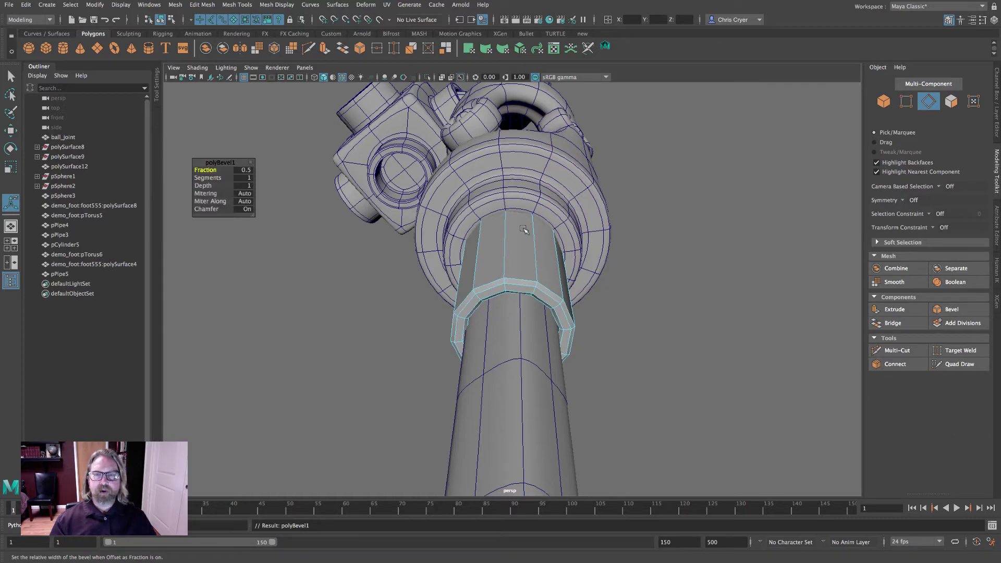
{"action": "left_click_drag", "start_coordinate": [523, 228], "coordinate": [534, 261], "text": "alt"}
{"action": "right_click_drag", "start_coordinate": [532, 260], "coordinate": [646, 245]}
{"action": "scroll", "coordinate": [632, 297], "scroll_direction": "down", "scroll_amount": 10}
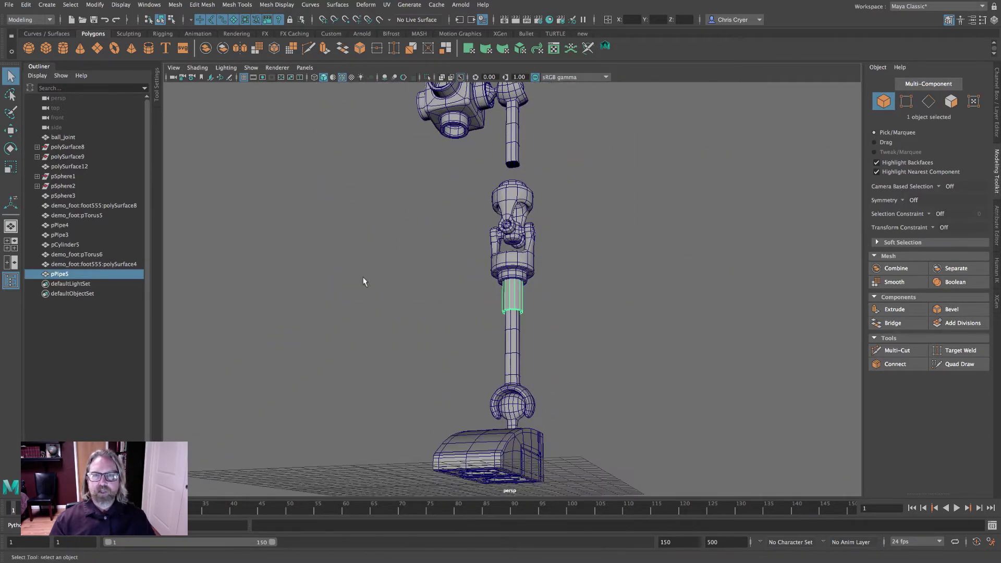
Duplicate the pipe sleeve in the front view and move the copy up onto the upper leg, just above the knee
{"action": "key", "text": "space"}
{"action": "key", "text": "space"}
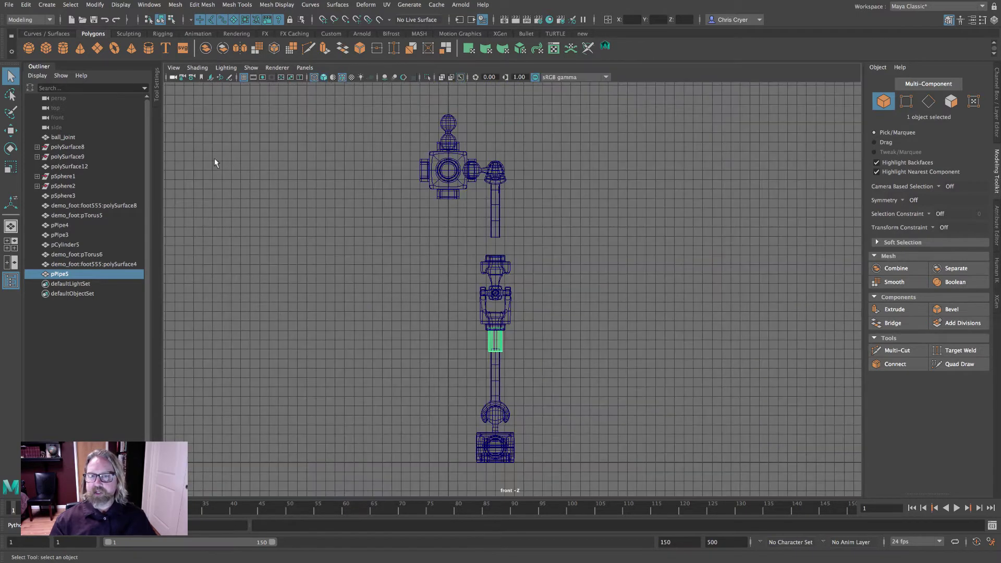
{"action": "left_click", "coordinate": [10, 130]}
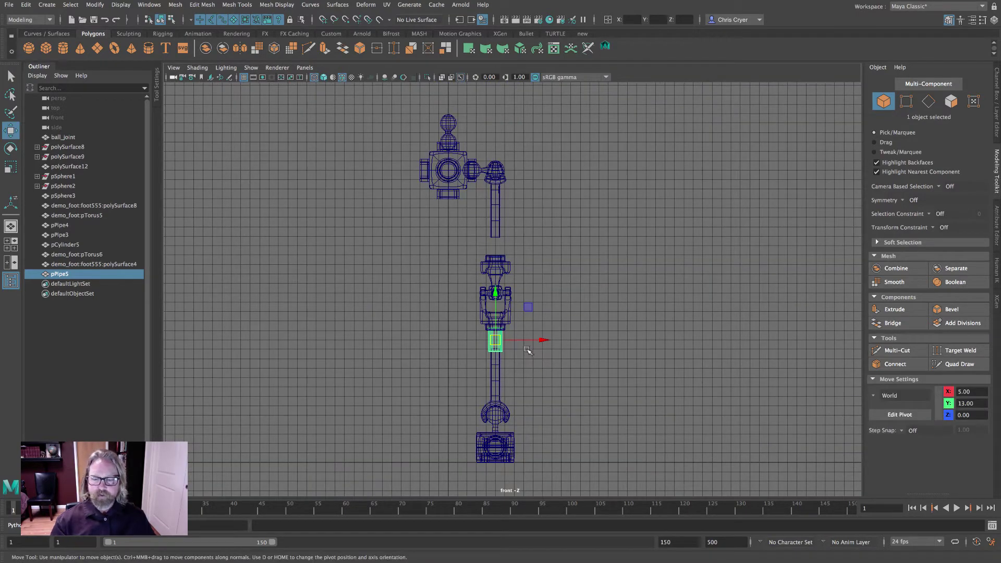
{"action": "key", "text": "ctrl+d"}
{"action": "left_click_drag", "start_coordinate": [496, 341], "coordinate": [495, 243]}
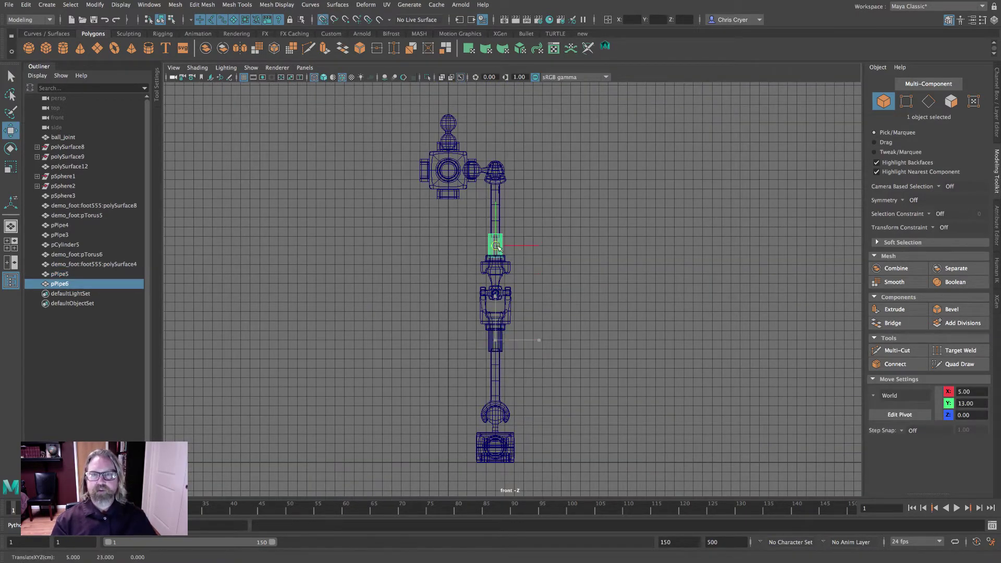
Rotate the copied sleeve 180 degrees about X with 15-degree step snapping, and deselect it
{"action": "key", "text": "e"}
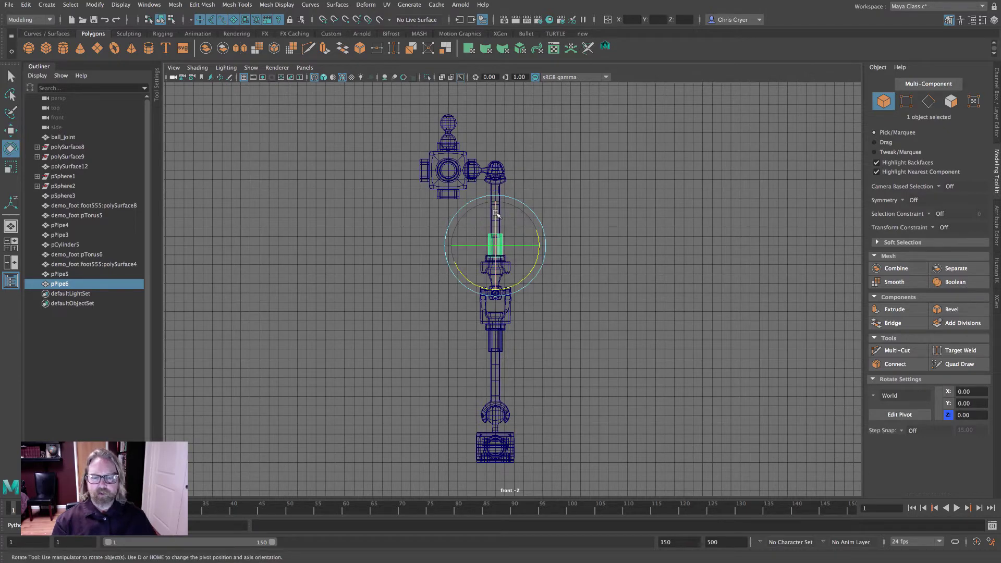
{"action": "key", "text": "e"}
{"action": "key", "text": "j"}
{"action": "left_click_drag", "start_coordinate": [496, 213], "coordinate": [495, 245]}
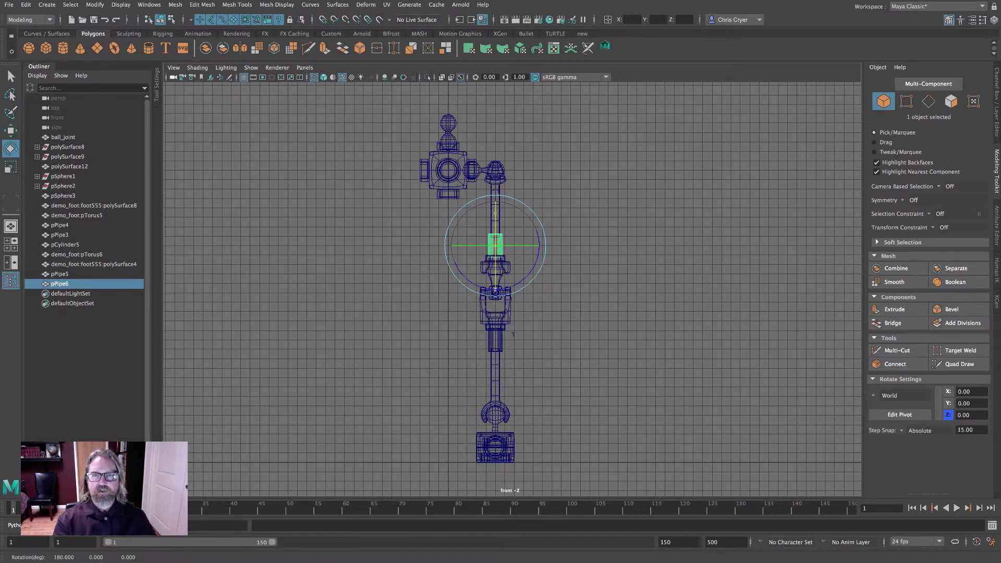
{"action": "left_click", "coordinate": [706, 235]}
Examine the whole leg with both sleeves in the perspective view
{"action": "key", "text": "space"}
{"action": "key", "text": "space"}
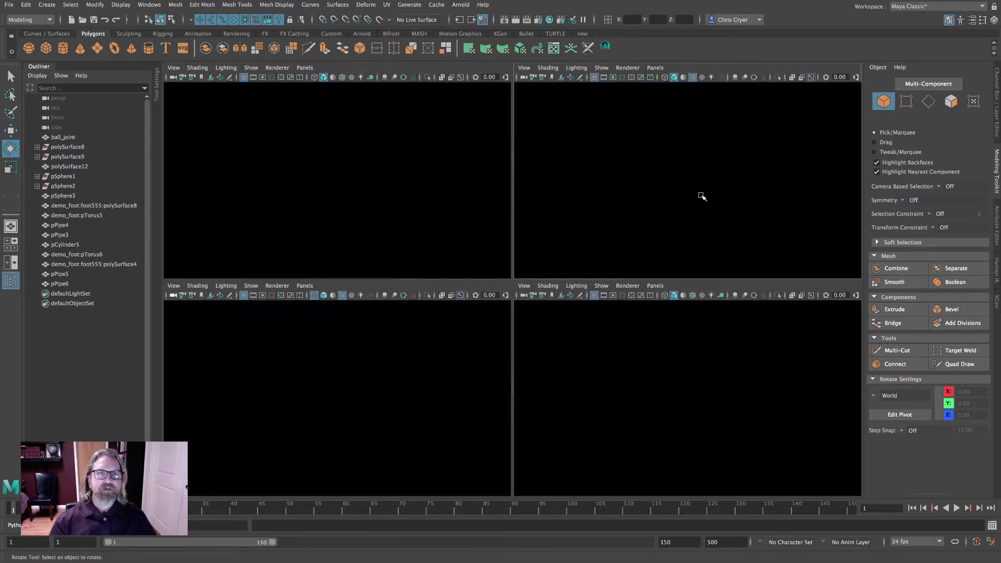
{"action": "left_click_drag", "start_coordinate": [702, 197], "coordinate": [633, 281], "text": "alt"}
{"action": "left_click_drag", "start_coordinate": [556, 329], "coordinate": [556, 277], "text": "alt"}
{"action": "middle_click_drag", "start_coordinate": [556, 277], "coordinate": [601, 295], "text": "alt"}
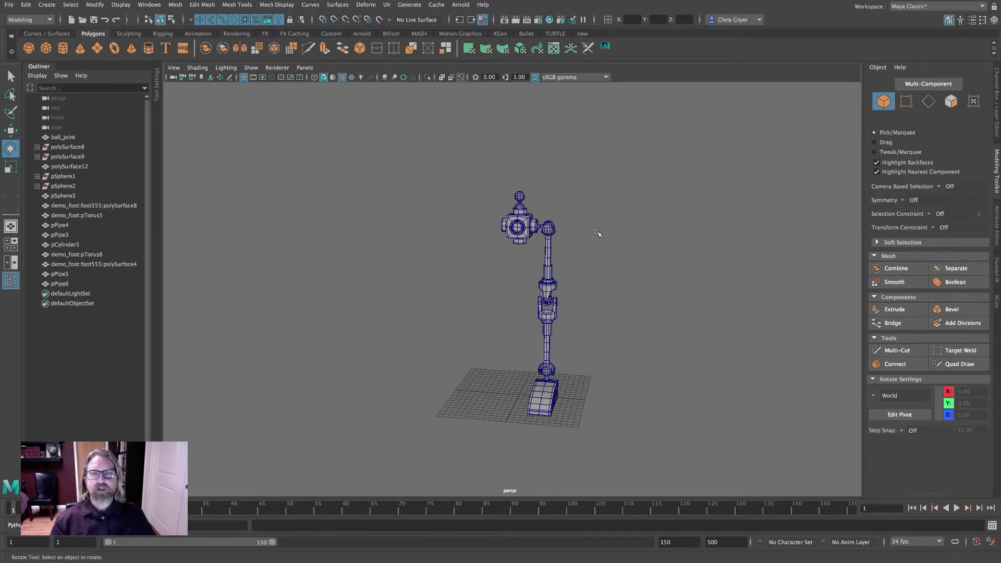
{"action": "left_click_drag", "start_coordinate": [597, 233], "coordinate": [594, 227], "text": "alt"}
Duplicate the body cube in the front view and move the copy straight up to Y 39
{"action": "key", "text": "space"}
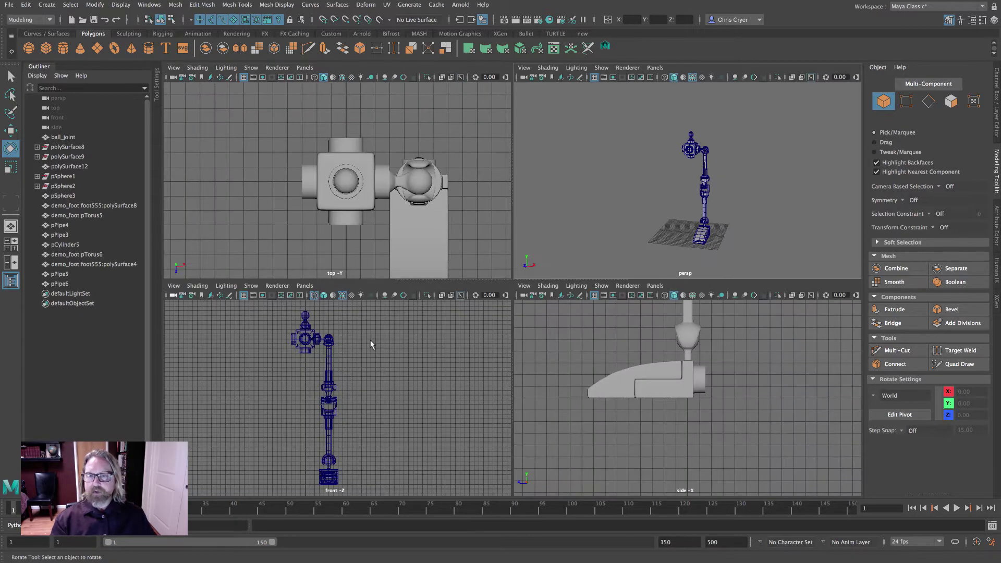
{"action": "key", "text": "space"}
{"action": "right_click_drag", "start_coordinate": [581, 198], "coordinate": [382, 156], "text": "alt"}
{"action": "middle_click_drag", "start_coordinate": [382, 156], "coordinate": [456, 266], "text": "alt"}
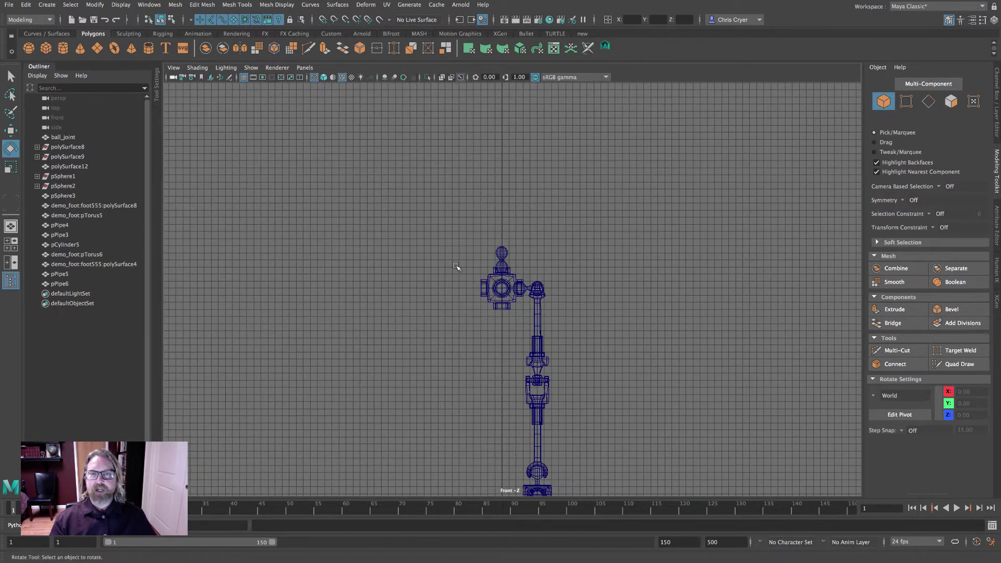
{"action": "left_click", "coordinate": [498, 291]}
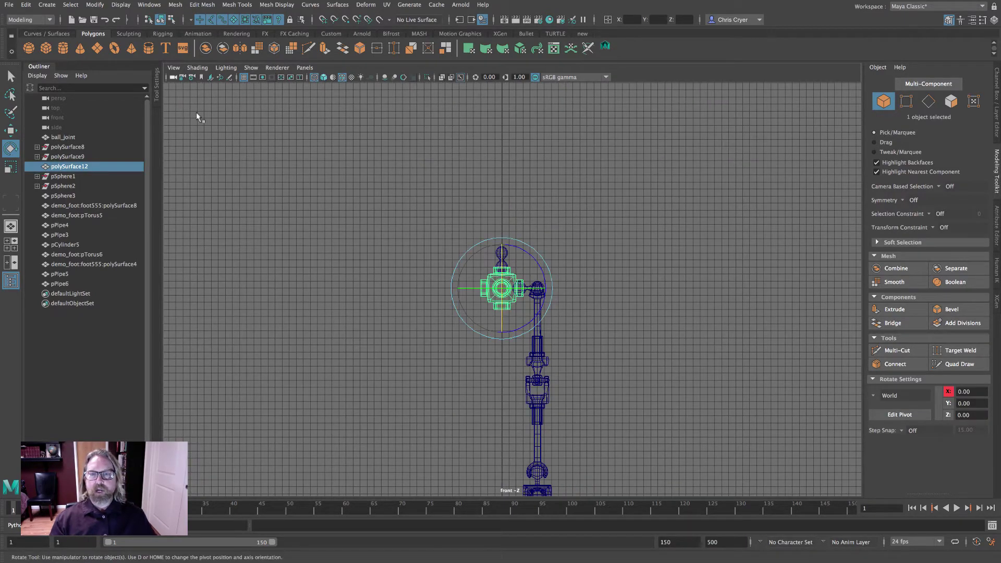
{"action": "left_click", "coordinate": [12, 130]}
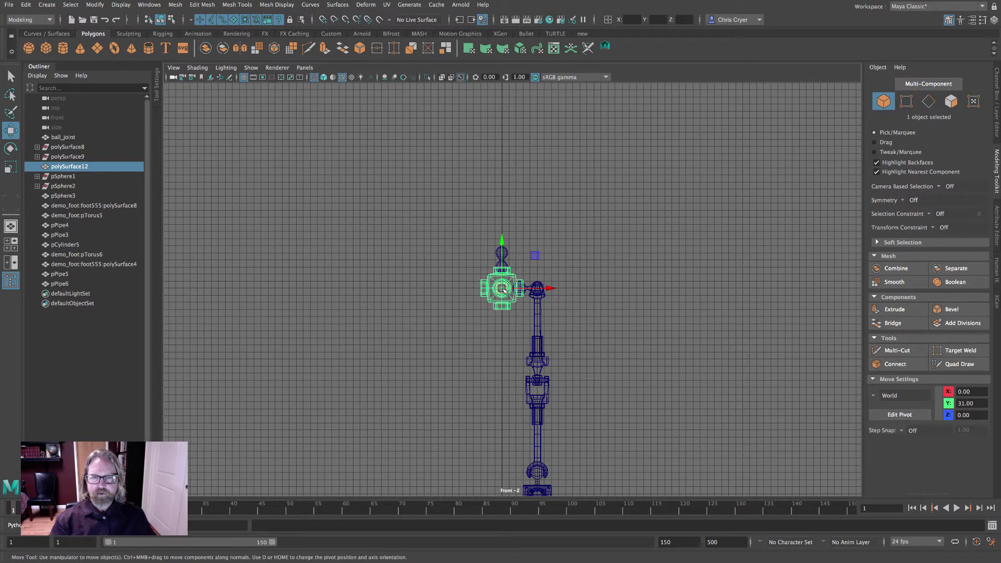
{"action": "key", "text": "ctrl+d"}
{"action": "left_click_drag", "start_coordinate": [502, 289], "coordinate": [505, 204]}
Duplicate the double-ball joint up to Y 43 and the second cube up to Y 47
{"action": "left_click", "coordinate": [503, 264]}
{"action": "key", "text": "ctrl+d"}
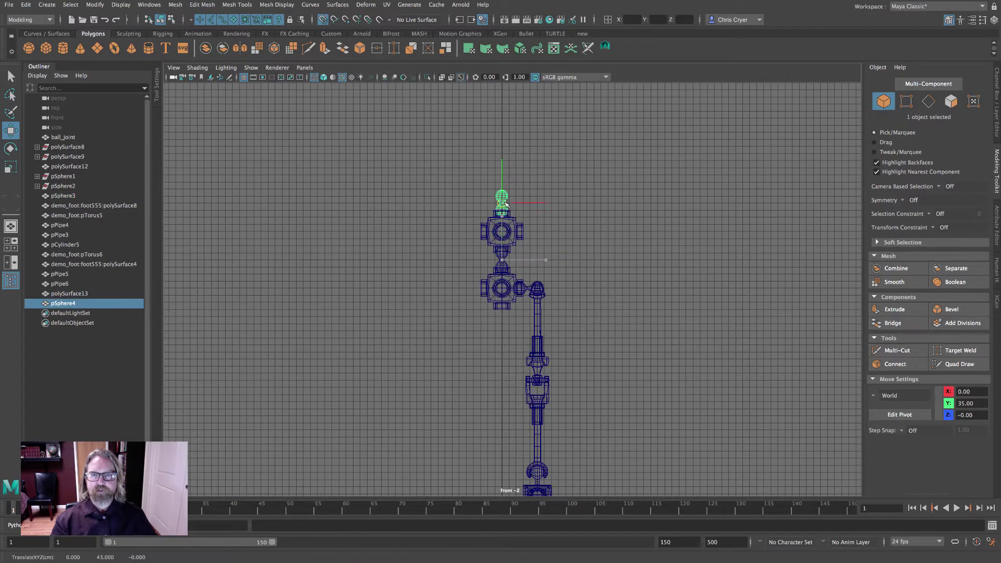
{"action": "left_click", "coordinate": [505, 234]}
{"action": "key", "text": "ctrl+d"}
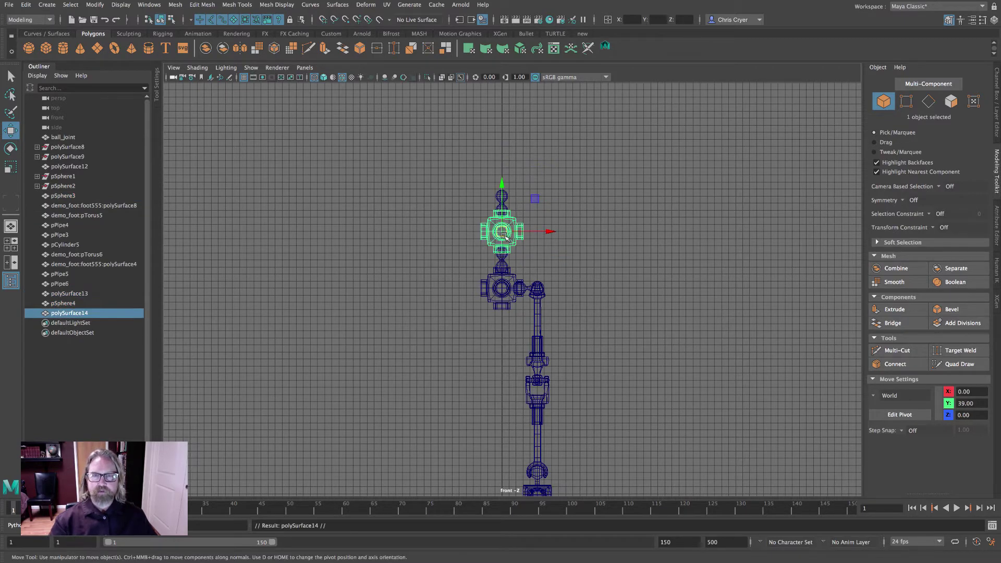
{"action": "left_click_drag", "start_coordinate": [504, 232], "coordinate": [509, 118]}
Add a fourth cube at Y 55 aligned with the column, linked to the third by a copied double-ball joint
{"action": "key", "text": "ctrl+d"}
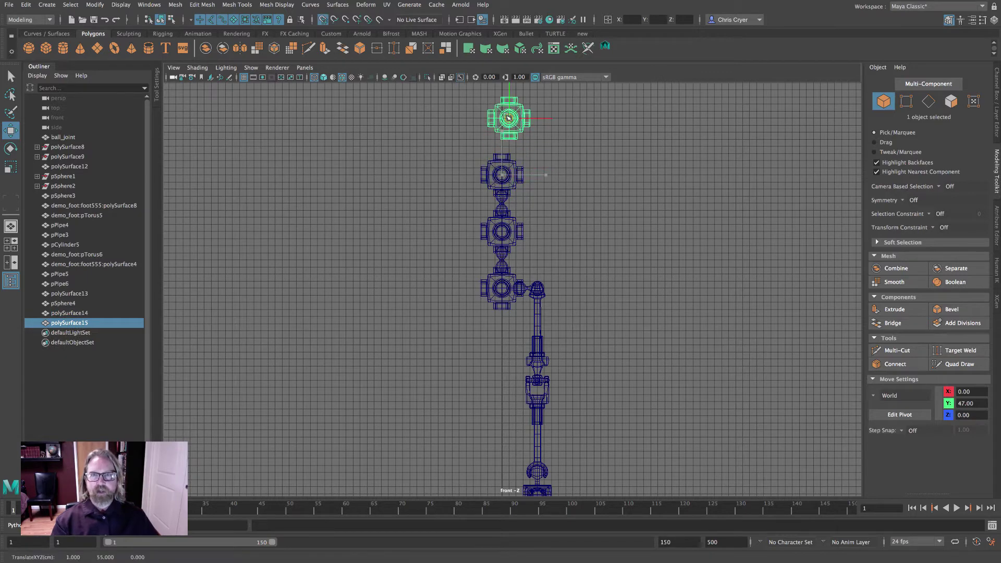
{"action": "left_click", "coordinate": [513, 214]}
{"action": "key", "text": "ctrl+d"}
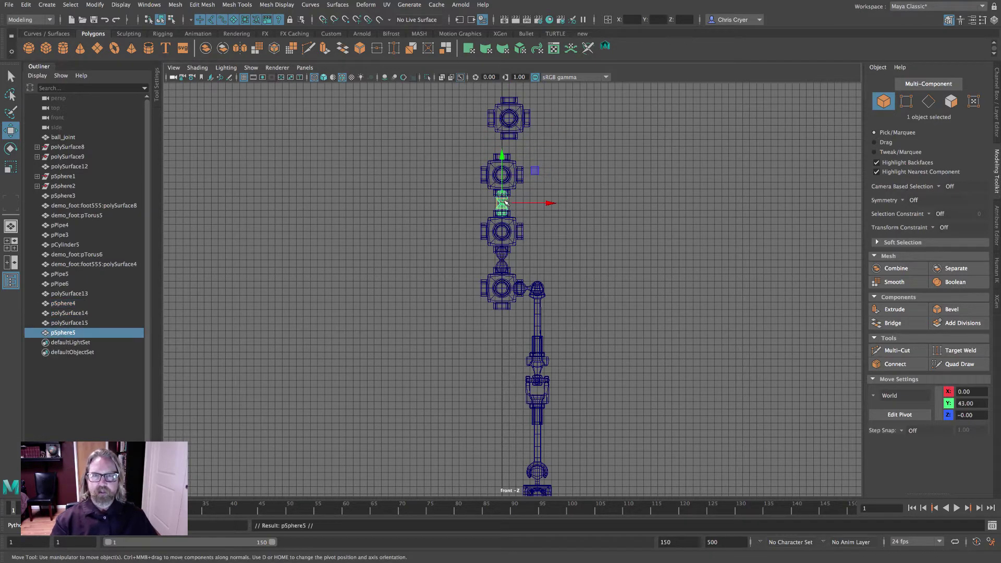
{"action": "left_click_drag", "start_coordinate": [501, 179], "coordinate": [501, 114]}
{"action": "left_click", "coordinate": [521, 125]}
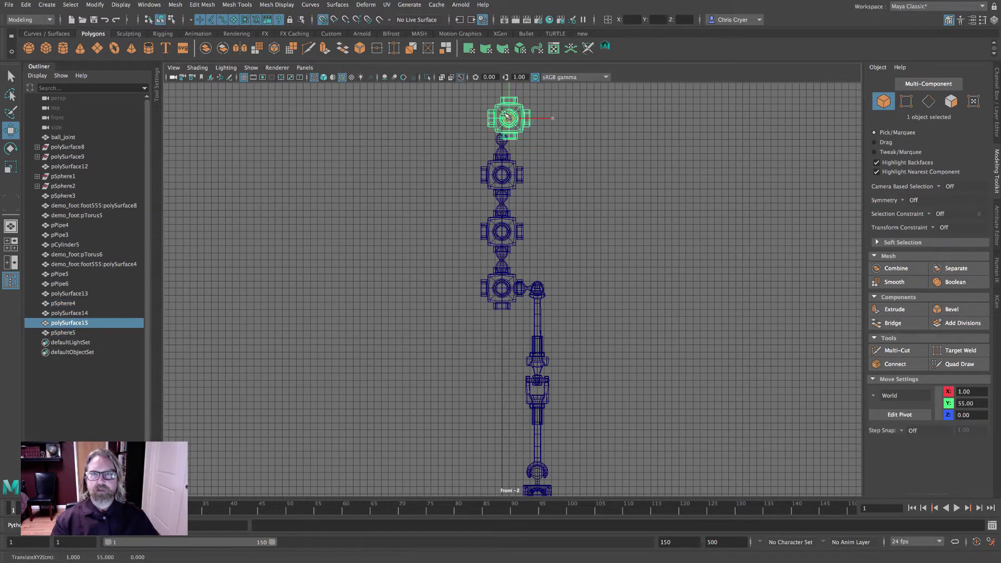
{"action": "left_click", "coordinate": [679, 170]}
Examine the stacked torso in perspective, going through its four cubes from the lowest to the highest
{"action": "key", "text": "space"}
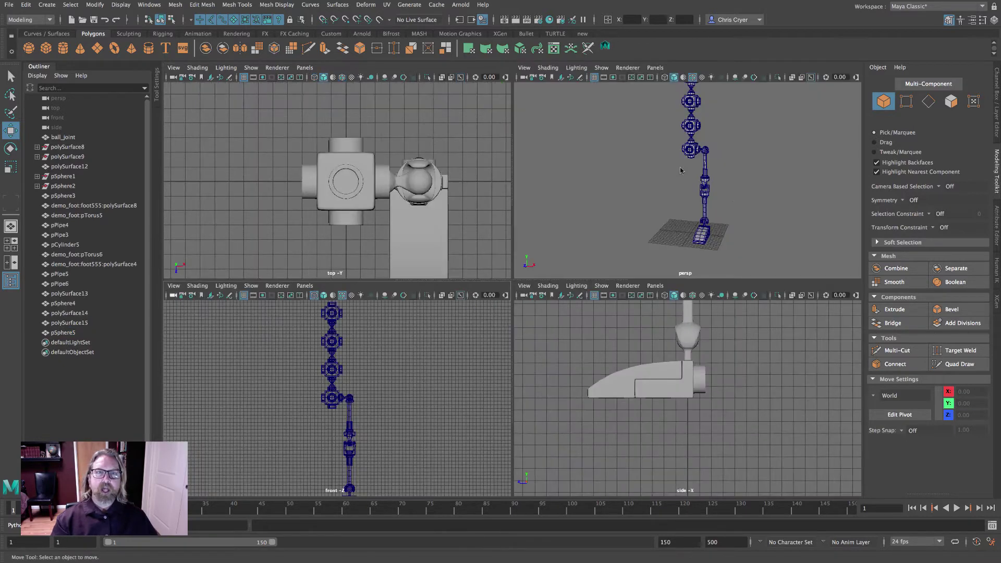
{"action": "key", "text": "space"}
{"action": "left_click_drag", "start_coordinate": [521, 188], "coordinate": [597, 244], "text": "alt"}
{"action": "left_click", "coordinate": [513, 272]}
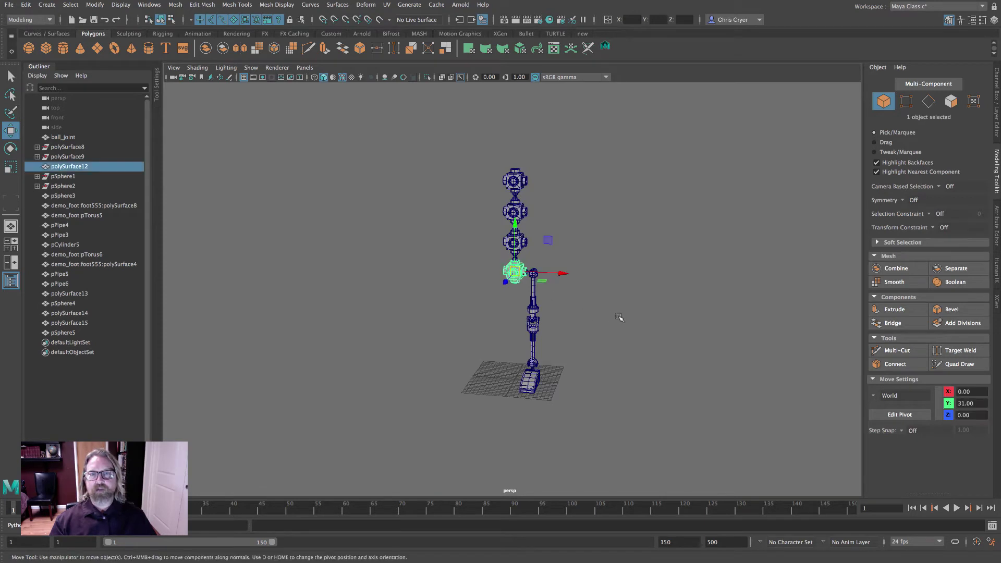
{"action": "left_click", "coordinate": [641, 275]}
{"action": "left_click", "coordinate": [514, 242]}
{"action": "left_click", "coordinate": [589, 226]}
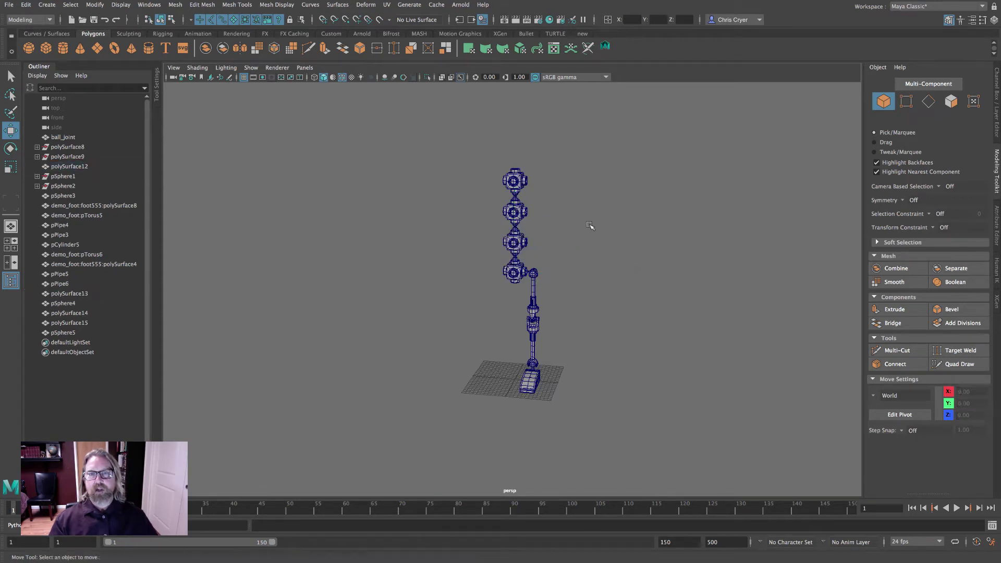
{"action": "left_click", "coordinate": [518, 210]}
{"action": "left_click", "coordinate": [600, 230]}
{"action": "left_click", "coordinate": [516, 182]}
{"action": "left_click_drag", "start_coordinate": [612, 232], "coordinate": [652, 266], "text": "alt"}
{"action": "left_click", "coordinate": [629, 234]}
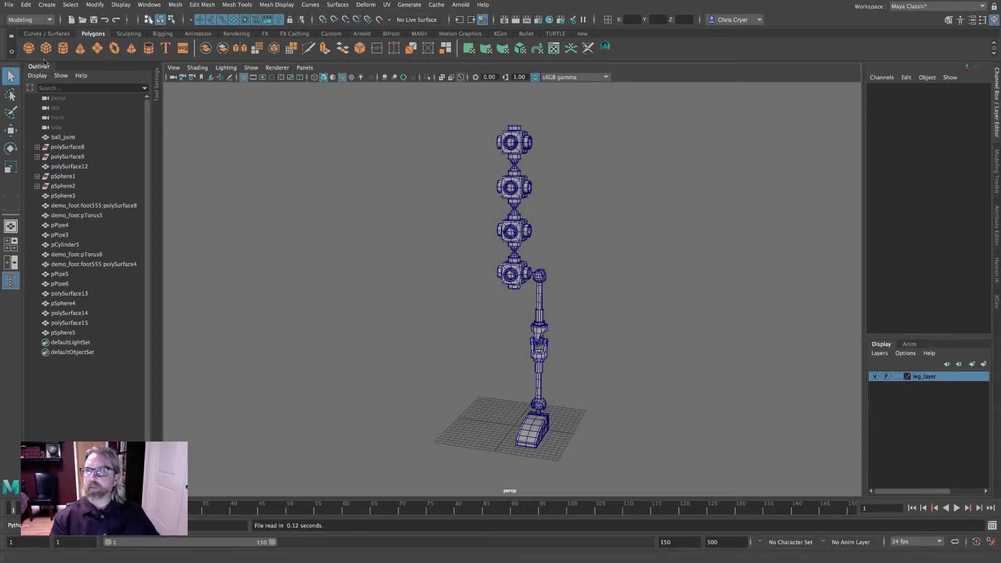
Create a polygon sphere and move it beside the third cube's side socket at X 4, Y 47
{"action": "left_click", "coordinate": [29, 48]}
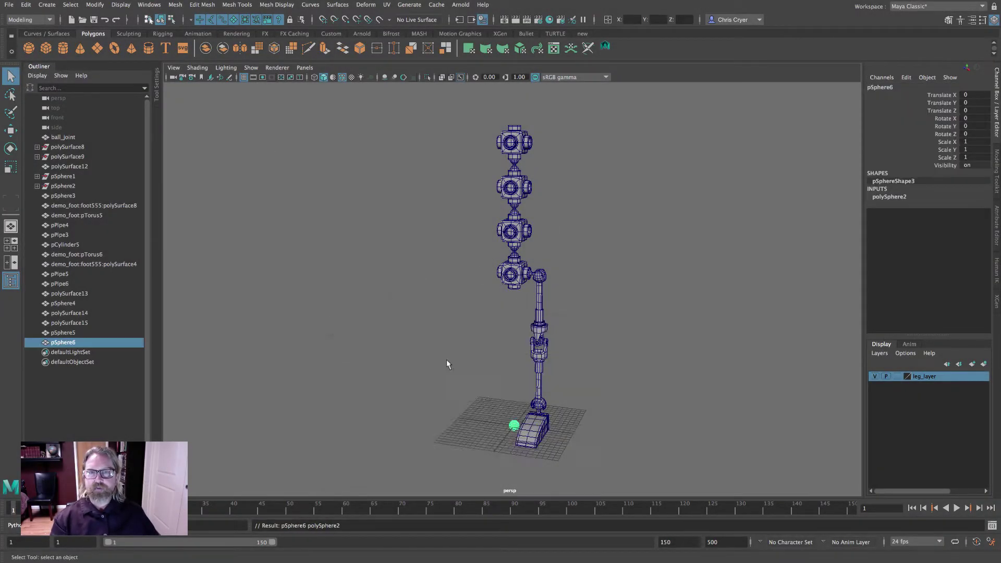
{"action": "key", "text": "space"}
{"action": "key", "text": "space"}
{"action": "key", "text": "a"}
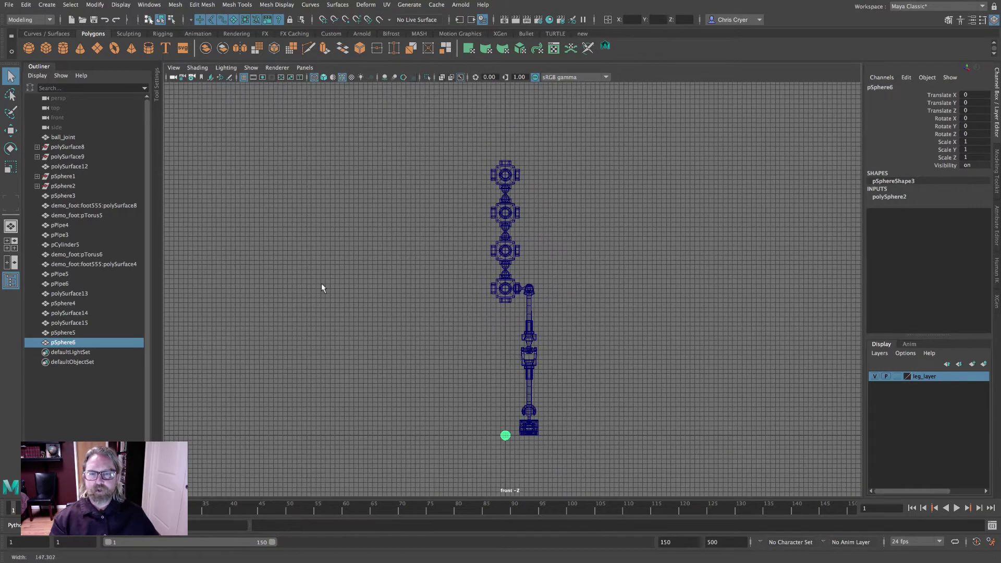
{"action": "left_click", "coordinate": [10, 131]}
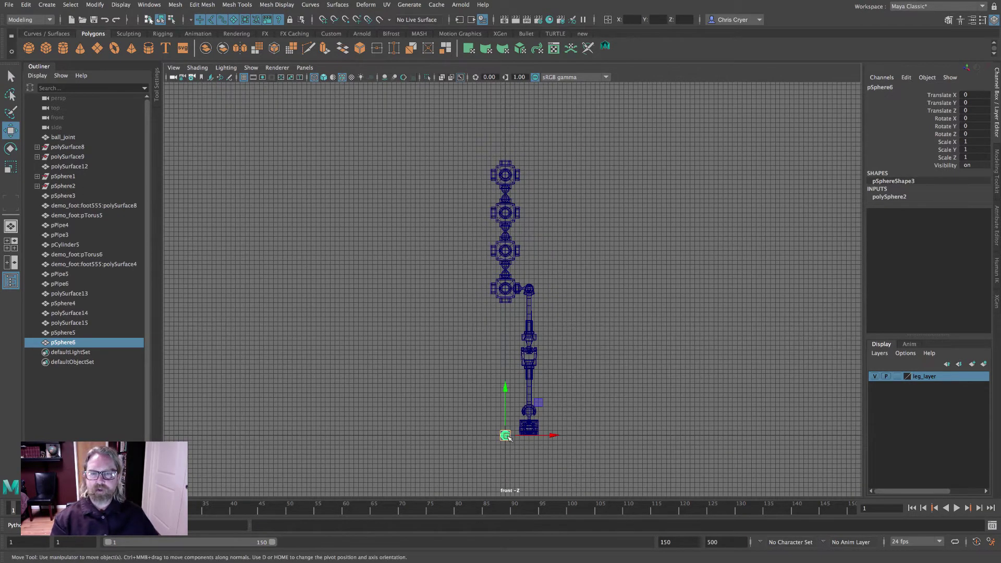
{"action": "left_click_drag", "start_coordinate": [506, 436], "coordinate": [540, 213]}
Shift the sphere into the third cube's side socket by setting its Translate X to 3.5, and deselect it
{"action": "scroll", "coordinate": [534, 208], "scroll_direction": "up", "scroll_amount": 5}
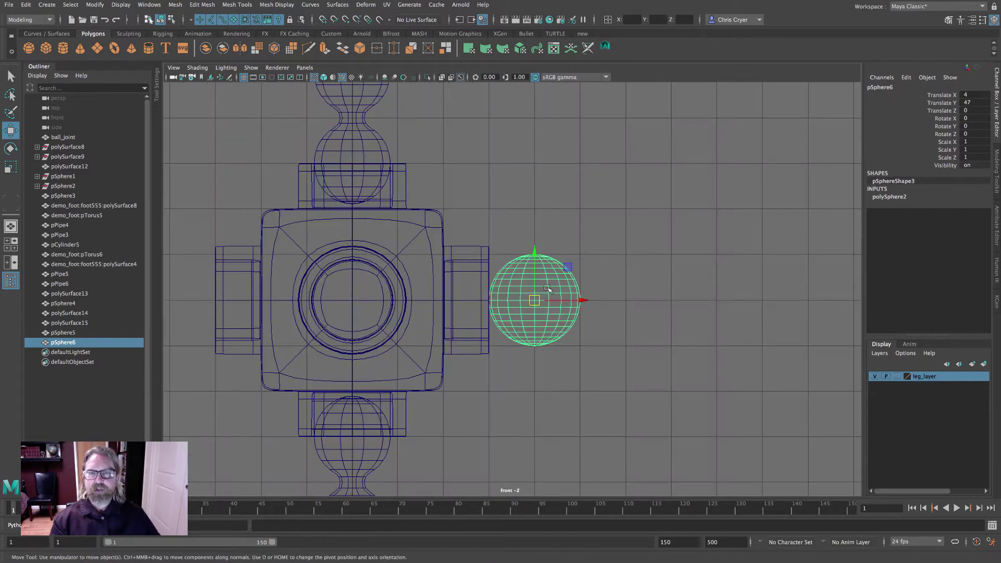
{"action": "left_click_drag", "start_coordinate": [584, 301], "coordinate": [561, 301]}
{"action": "double_click", "coordinate": [979, 95]}
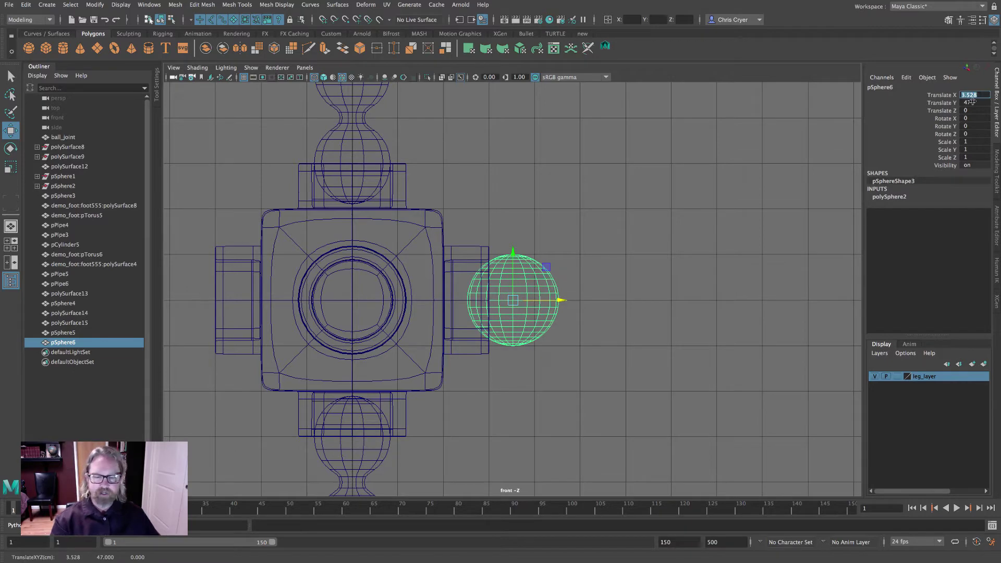
{"action": "type", "text": "3.5"}
{"action": "key", "text": "Return"}
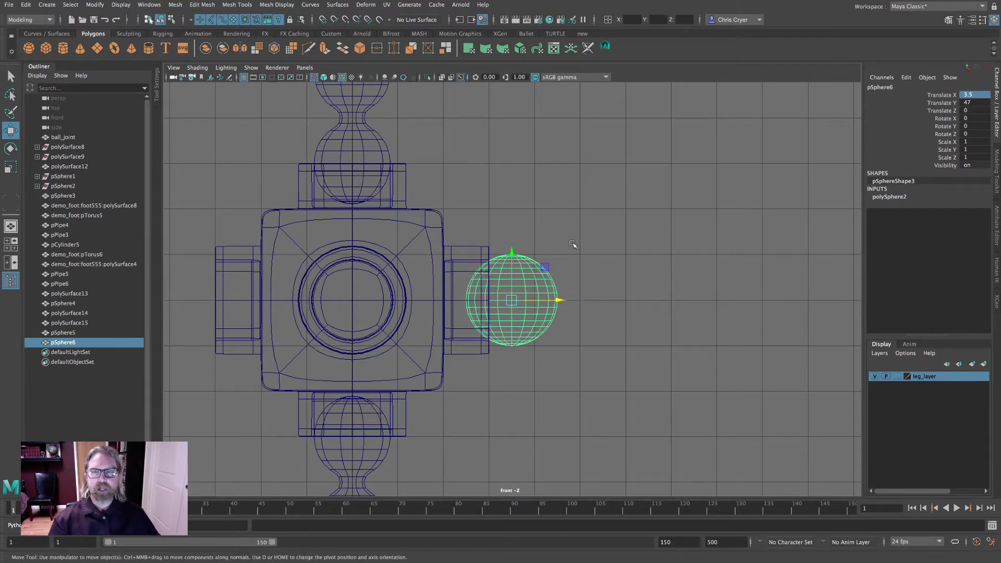
{"action": "left_click", "coordinate": [712, 232]}
Duplicate the third cube and move the copy sideways at Y 47 so its socket meets the sphere's outer side
{"action": "right_click_drag", "start_coordinate": [712, 231], "coordinate": [395, 210], "text": "alt"}
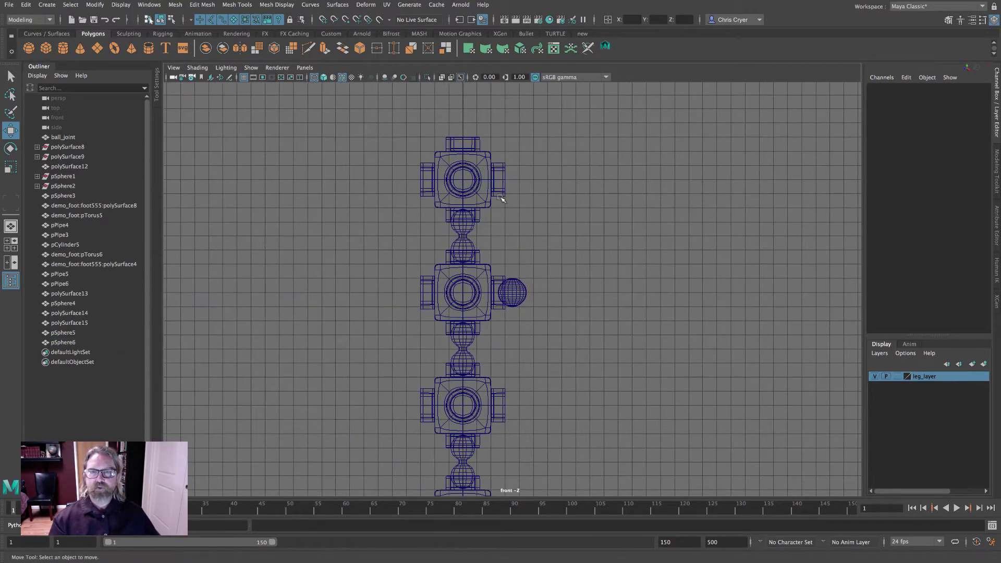
{"action": "left_click", "coordinate": [485, 260]}
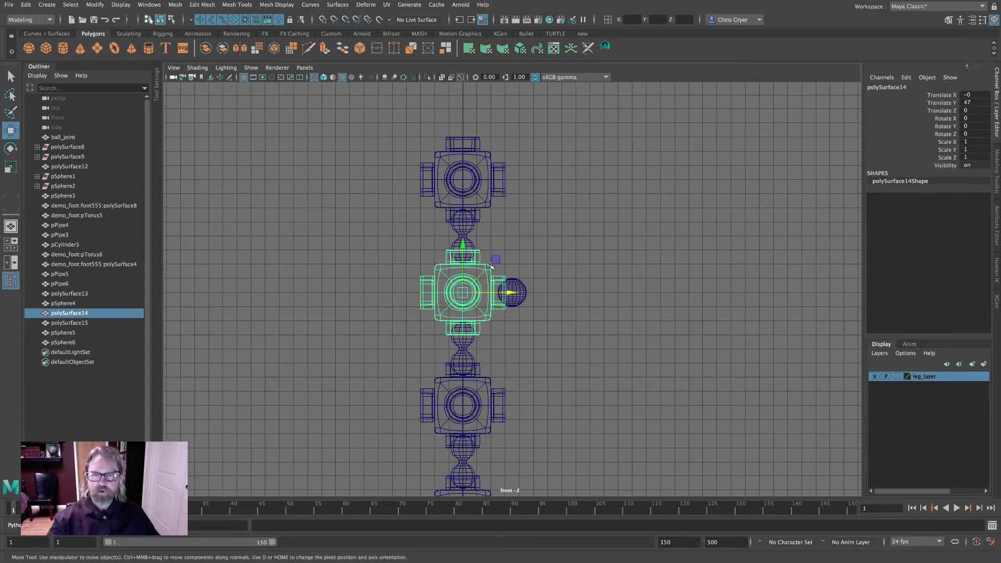
{"action": "key", "text": "ctrl+d"}
{"action": "left_click_drag", "start_coordinate": [463, 293], "coordinate": [559, 293]}
{"action": "left_click", "coordinate": [653, 276]}
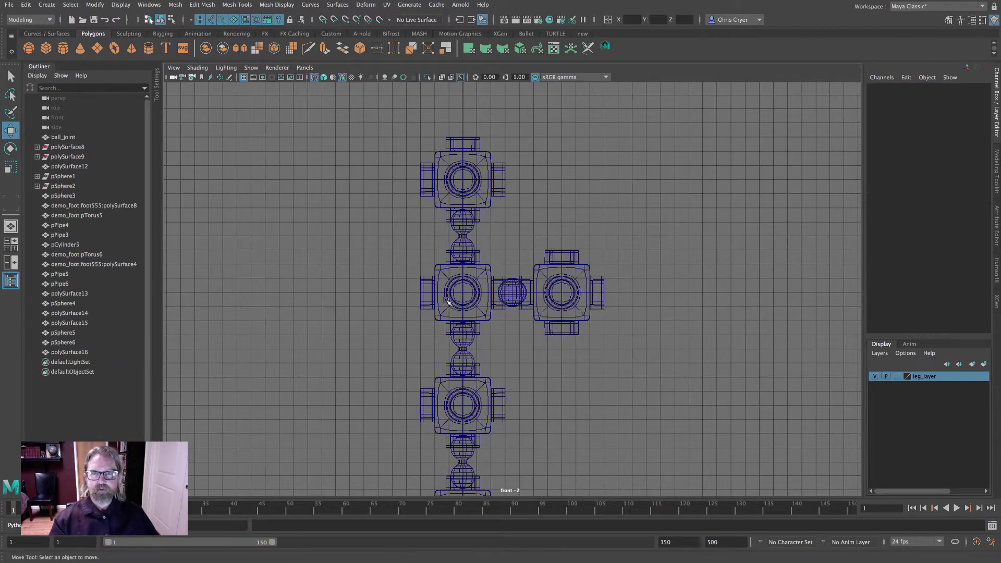
Duplicate the hip ball joint and place the copy in the shoulder cube's outer socket at X 12, Y 47
{"action": "right_click_drag", "start_coordinate": [633, 294], "coordinate": [662, 267], "text": "alt"}
{"action": "middle_click_drag", "start_coordinate": [662, 267], "coordinate": [655, 151], "text": "alt"}
{"action": "left_click", "coordinate": [526, 335]}
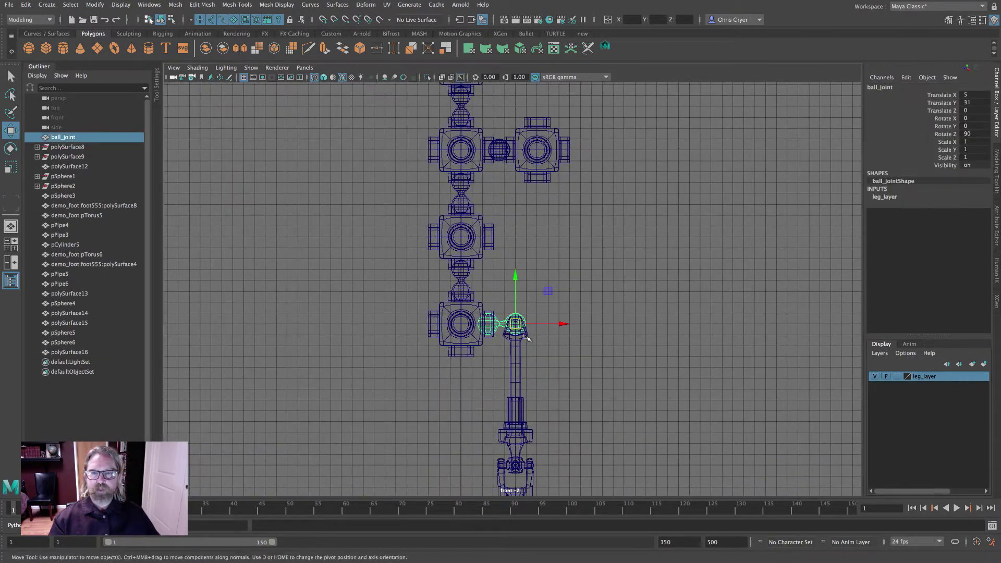
{"action": "key", "text": "ctrl+d"}
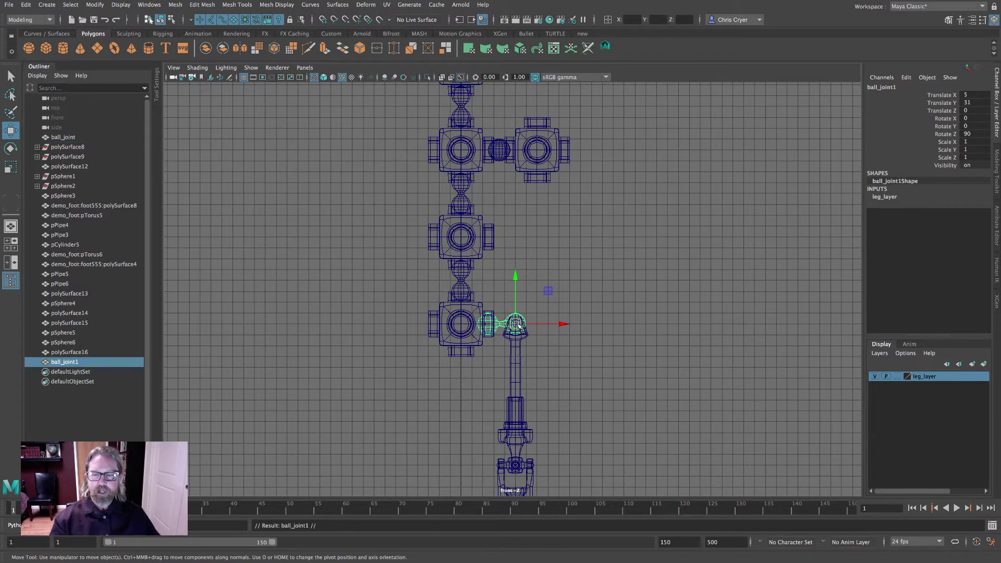
{"action": "left_click_drag", "start_coordinate": [519, 326], "coordinate": [596, 152]}
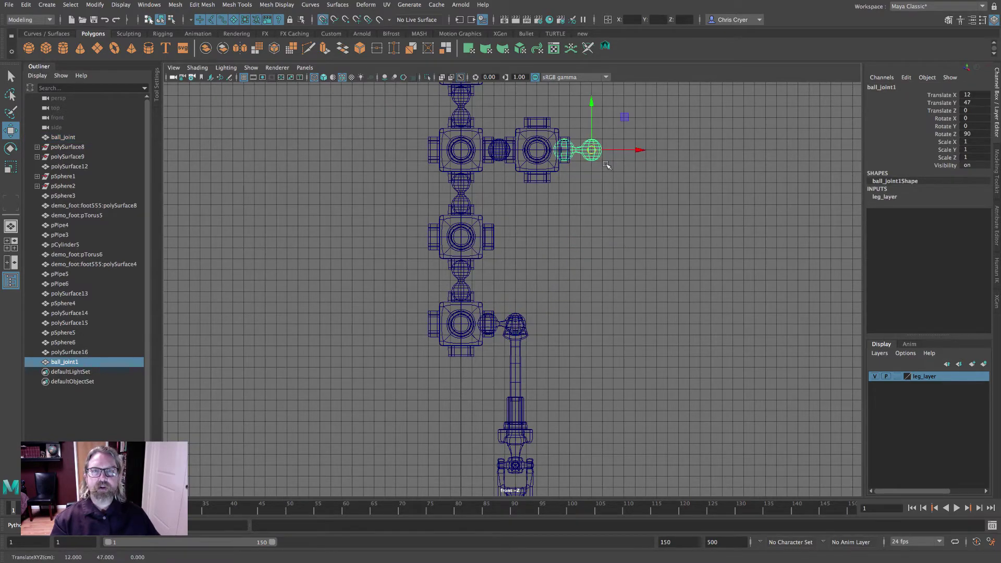
{"action": "left_click", "coordinate": [624, 195]}
Duplicate the leg parts from the hip cap down to the ankle fork, excluding the hip ball joint and the foot
{"action": "right_click_drag", "start_coordinate": [632, 322], "coordinate": [542, 318], "text": "alt"}
{"action": "middle_click_drag", "start_coordinate": [531, 345], "coordinate": [539, 275], "text": "alt"}
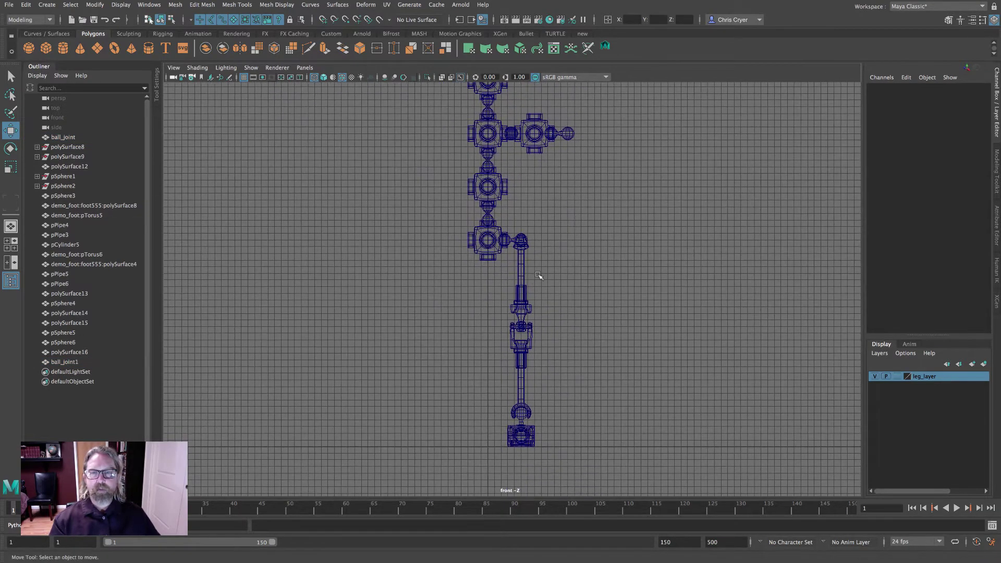
{"action": "left_click_drag", "start_coordinate": [503, 270], "coordinate": [575, 388]}
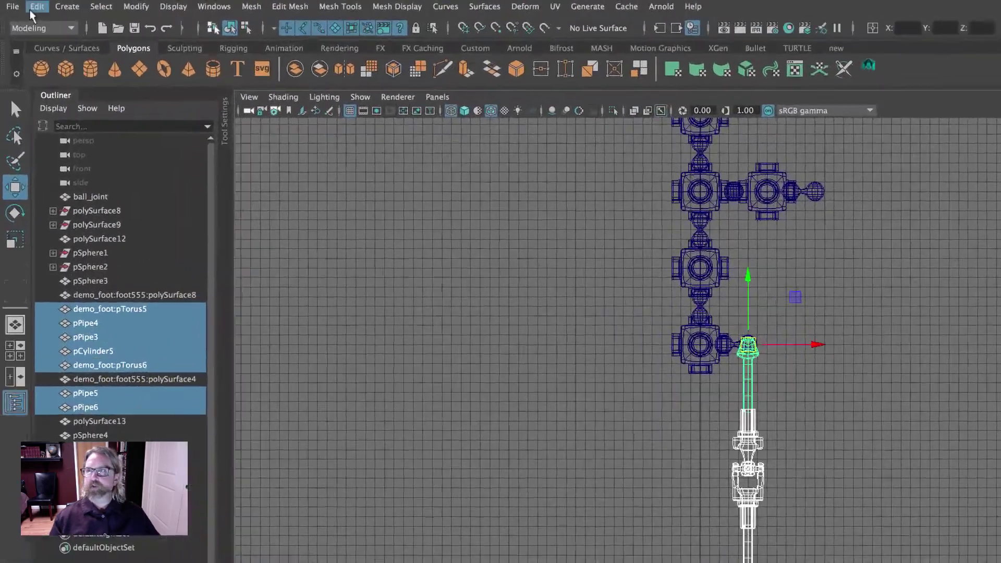
{"action": "left_click", "coordinate": [26, 4]}
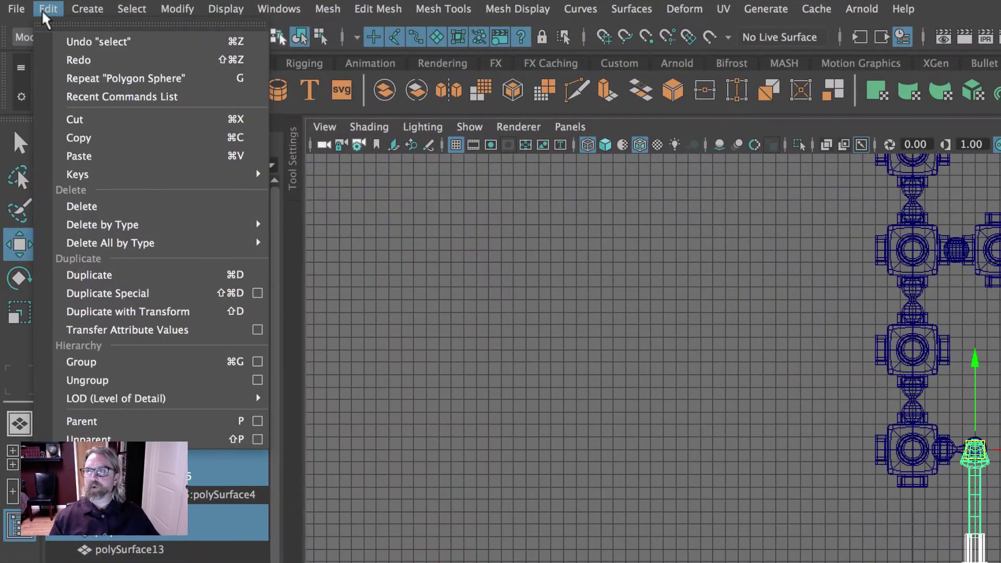
{"action": "left_click", "coordinate": [123, 275]}
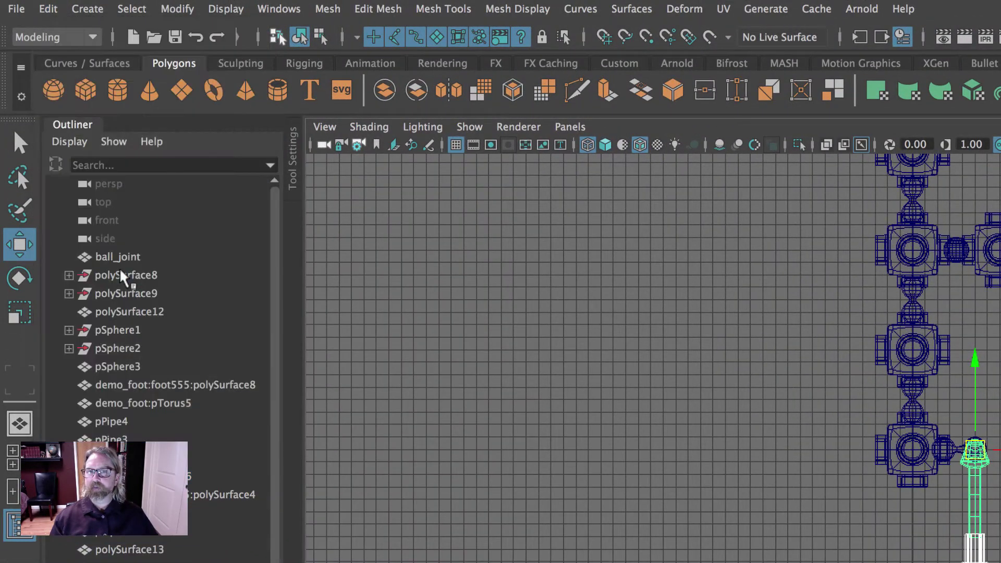
Group the duplicated leg parts and center the group's pivot
{"action": "left_click", "coordinate": [46, 10]}
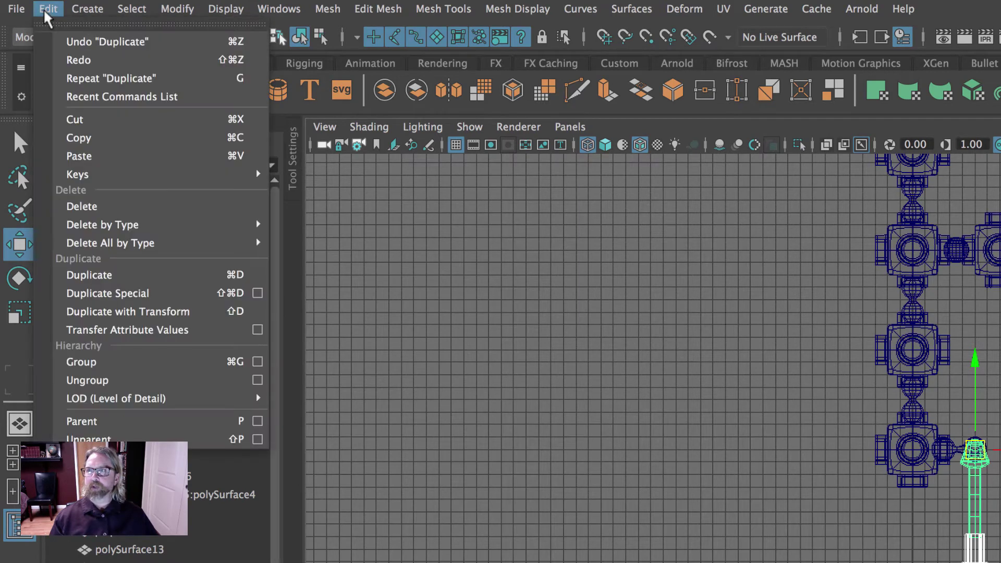
{"action": "left_click", "coordinate": [111, 364]}
{"action": "left_click", "coordinate": [174, 9]}
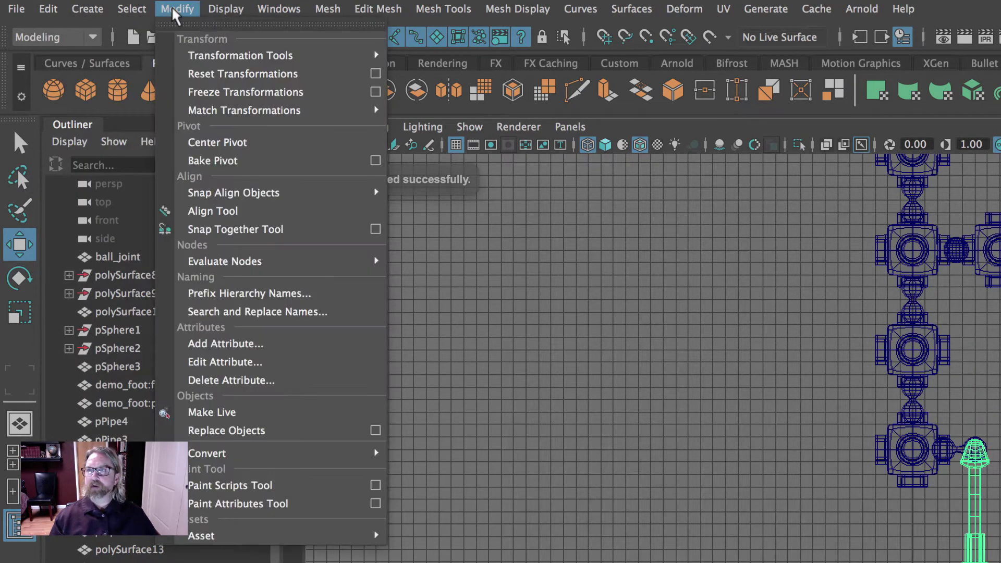
{"action": "left_click", "coordinate": [224, 145]}
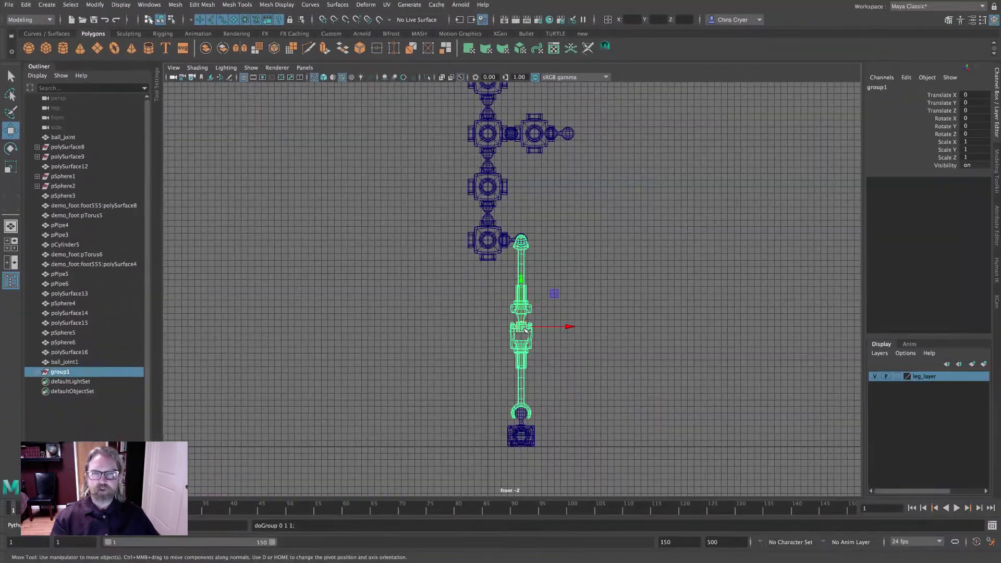
Move the limb group to Translate X 7, Y 16 so it hangs from the shoulder ball joint, and deselect it
{"action": "left_click_drag", "start_coordinate": [525, 330], "coordinate": [566, 230]}
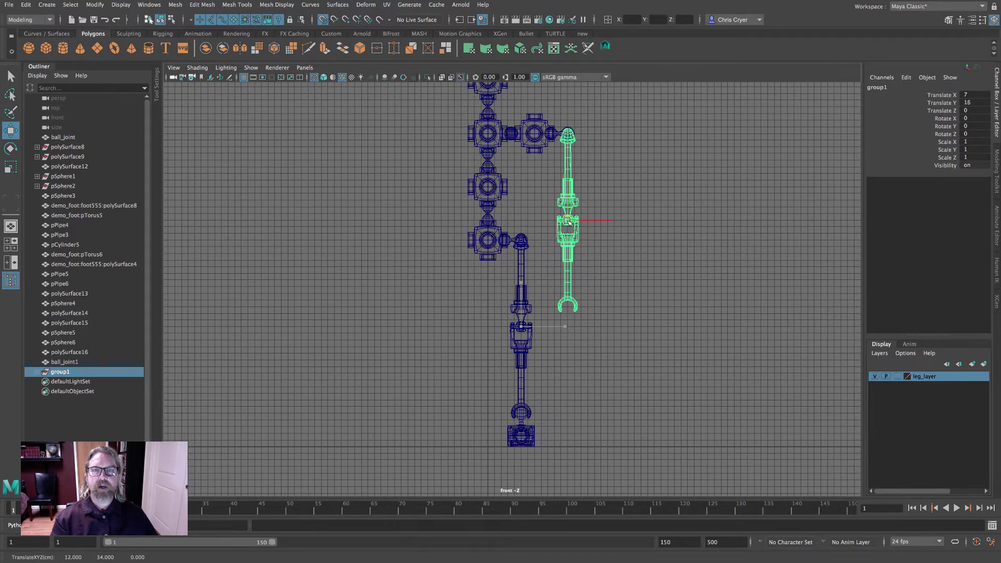
{"action": "left_click_drag", "start_coordinate": [569, 222], "coordinate": [569, 222]}
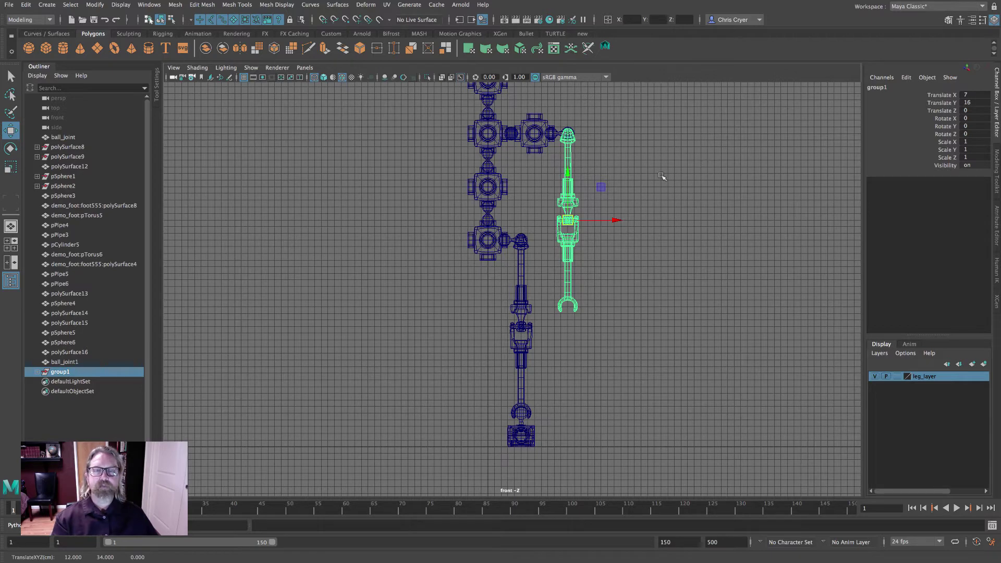
{"action": "left_click", "coordinate": [639, 159]}
{"action": "key", "text": "space"}
{"action": "key", "text": "space"}
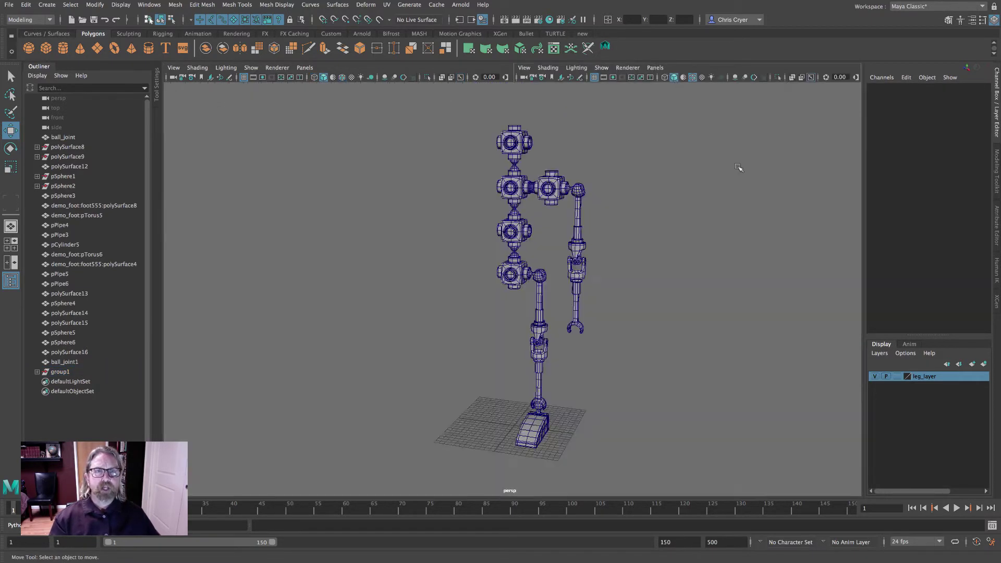
{"action": "left_click_drag", "start_coordinate": [739, 168], "coordinate": [661, 278], "text": "alt"}
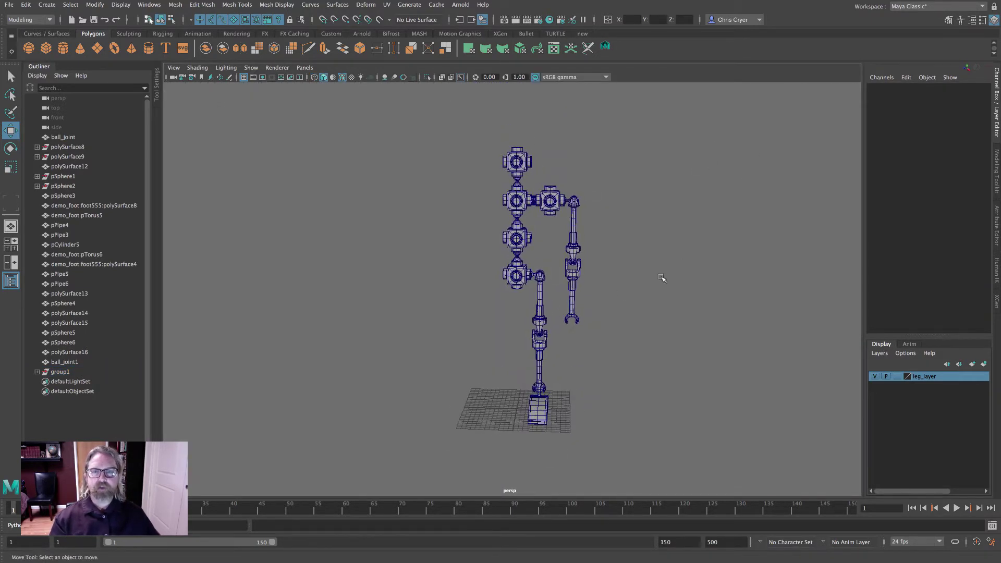
Shorten the upper arm by raising its sleeve to Translate Y 25 and the elbow parts to Translate Y 20
{"action": "key", "text": "space"}
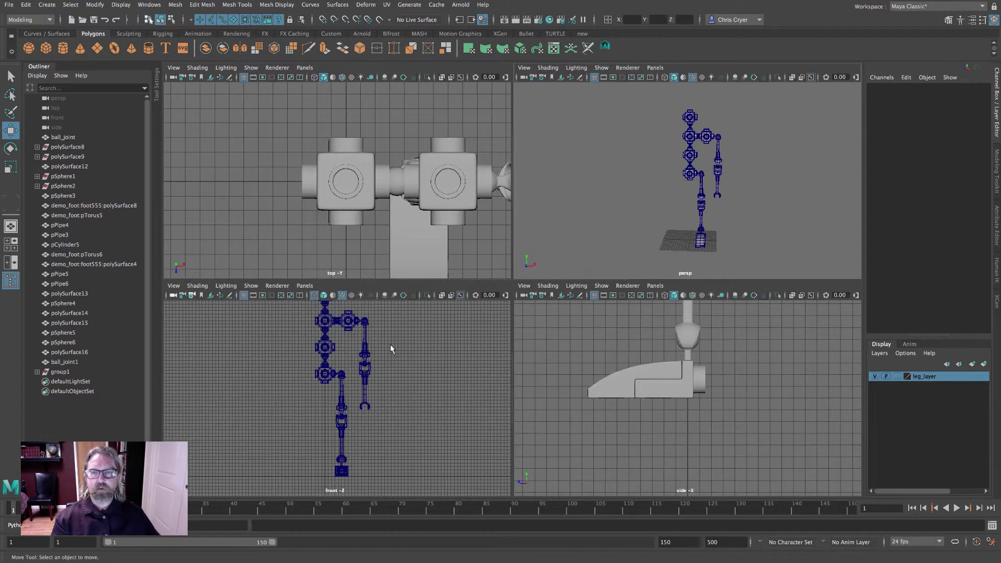
{"action": "key", "text": "space"}
{"action": "scroll", "coordinate": [597, 259], "scroll_direction": "up", "scroll_amount": 5}
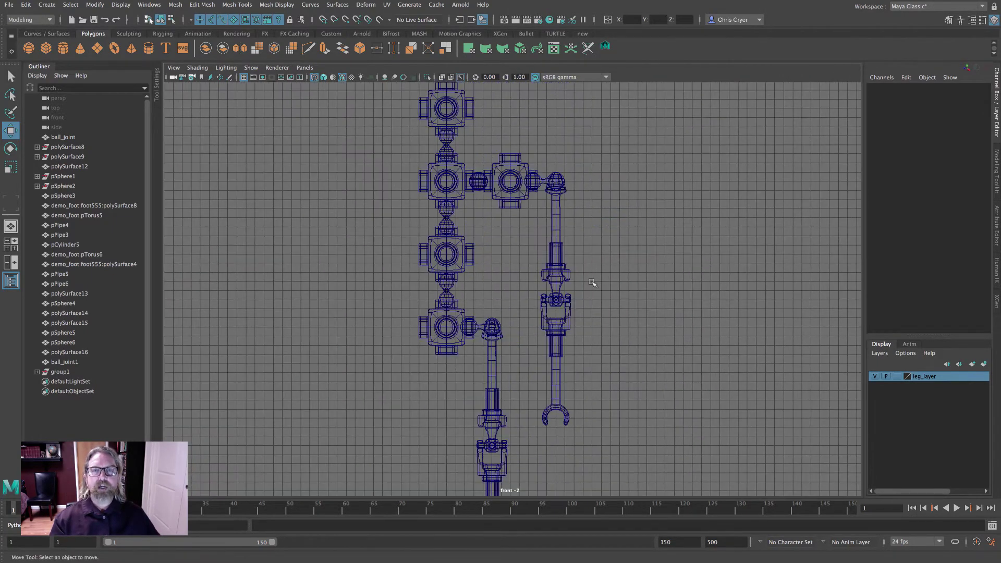
{"action": "left_click", "coordinate": [561, 250]}
{"action": "left_click_drag", "start_coordinate": [560, 253], "coordinate": [557, 239]}
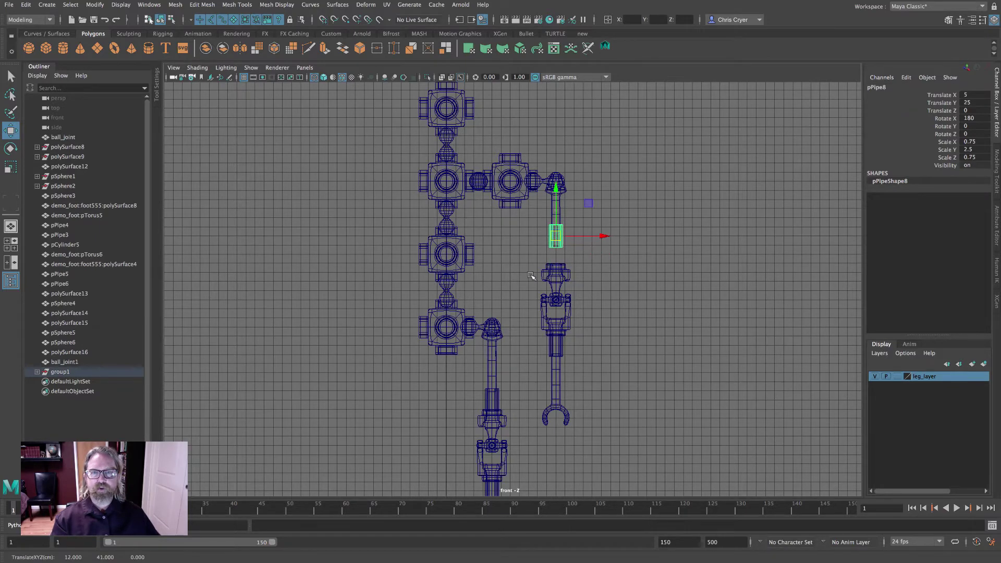
{"action": "left_click_drag", "start_coordinate": [531, 275], "coordinate": [556, 281]}
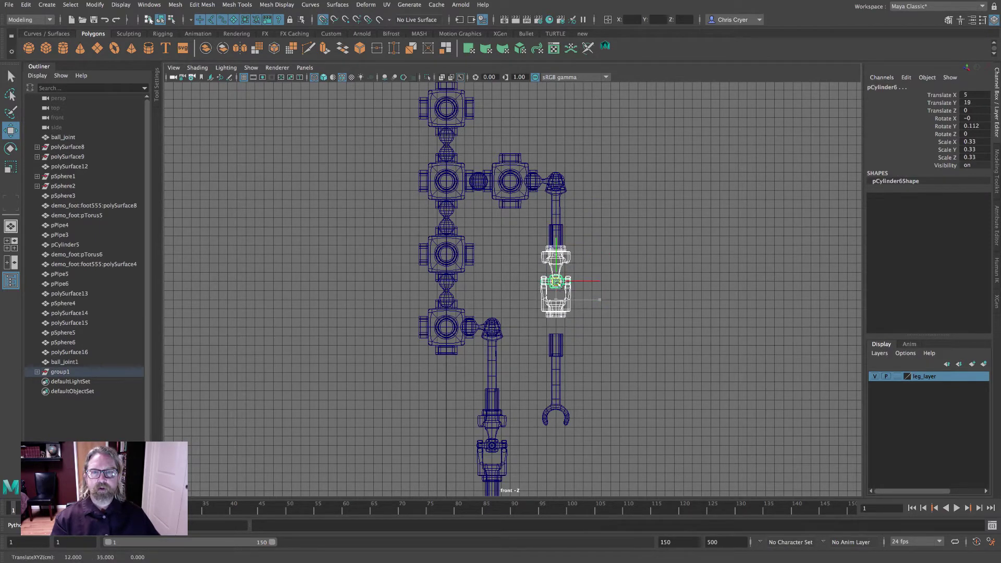
Raise the forearm's sleeve against the elbow and its forked rod to Translate Y 18, and clear the selection
{"action": "left_click", "coordinate": [556, 344]}
{"action": "left_click_drag", "start_coordinate": [527, 351], "coordinate": [576, 381]}
{"action": "key", "text": "x"}
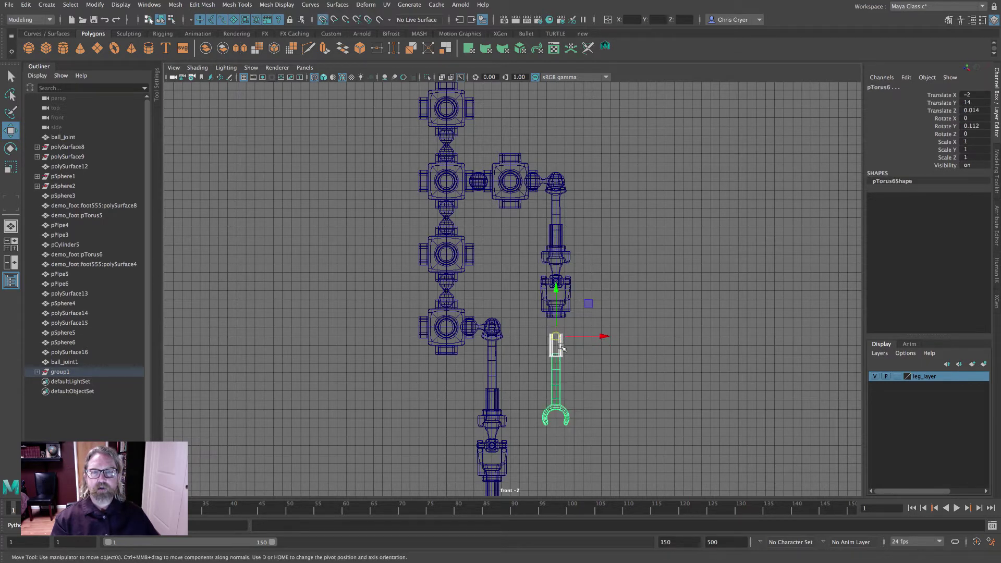
{"action": "left_click_drag", "start_coordinate": [557, 336], "coordinate": [558, 316]}
{"action": "left_click", "coordinate": [559, 349]}
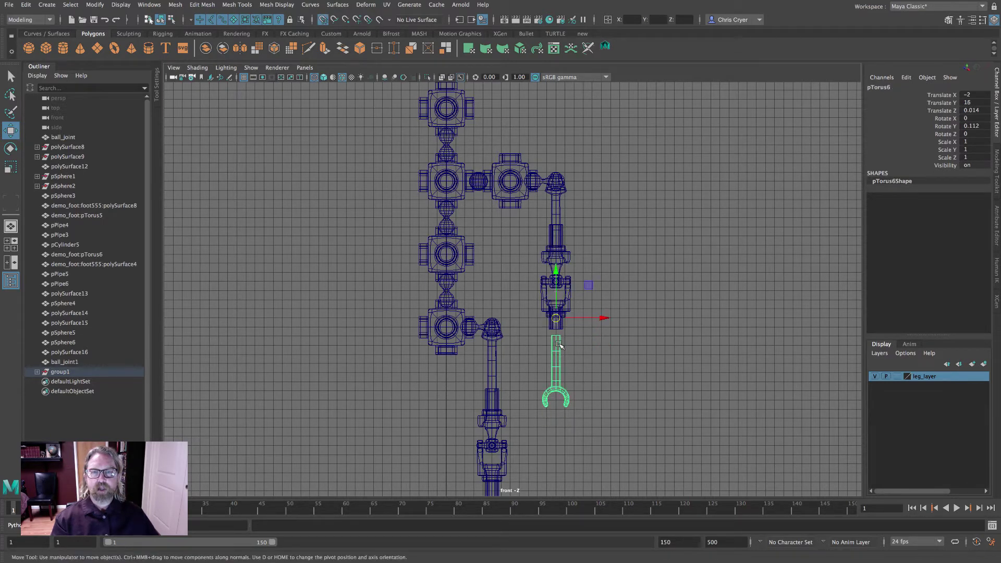
{"action": "left_click", "coordinate": [604, 376]}
{"action": "left_click", "coordinate": [557, 361]}
{"action": "key", "text": "x"}
{"action": "left_click_drag", "start_coordinate": [556, 318], "coordinate": [557, 304]}
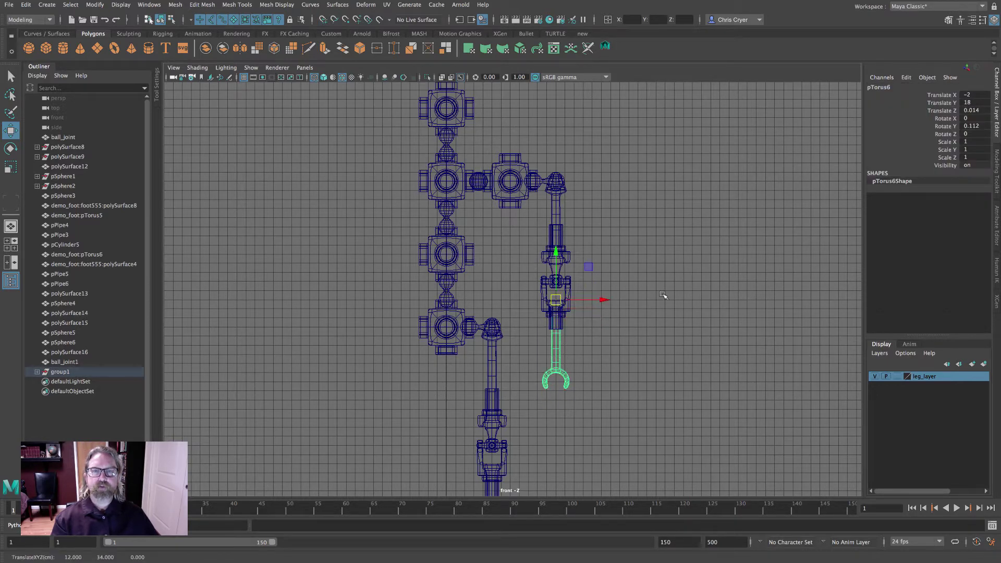
{"action": "left_click", "coordinate": [669, 271]}
Examine the shortened arm's proportions against the leg and torso in the perspective view
{"action": "key", "text": "space"}
{"action": "key", "text": "space"}
{"action": "left_click_drag", "start_coordinate": [733, 208], "coordinate": [558, 323], "text": "alt"}
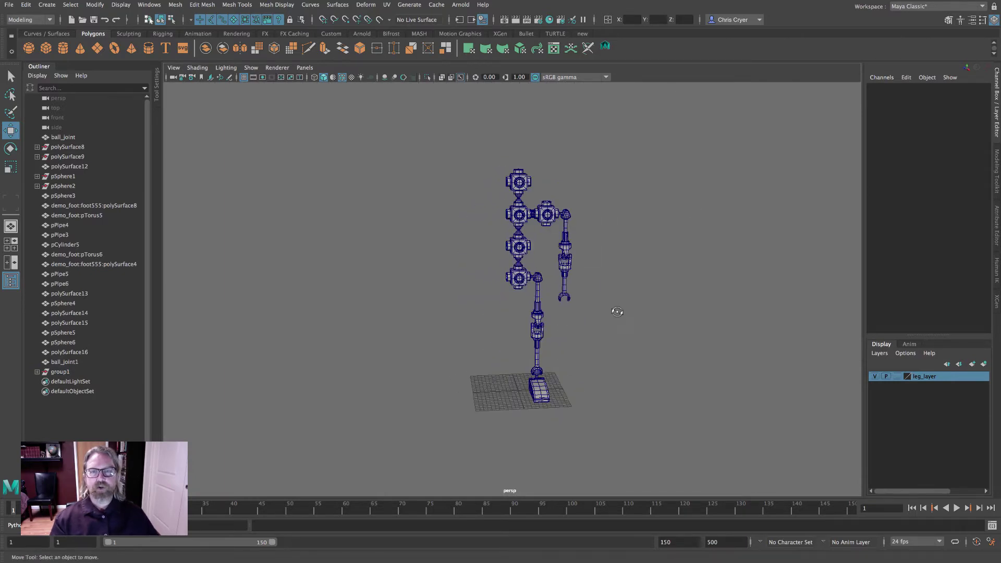
{"action": "left_click_drag", "start_coordinate": [617, 312], "coordinate": [590, 300], "text": "alt"}
{"action": "right_click_drag", "start_coordinate": [589, 299], "coordinate": [800, 333], "text": "alt"}
{"action": "middle_click_drag", "start_coordinate": [667, 312], "coordinate": [611, 313], "text": "alt"}
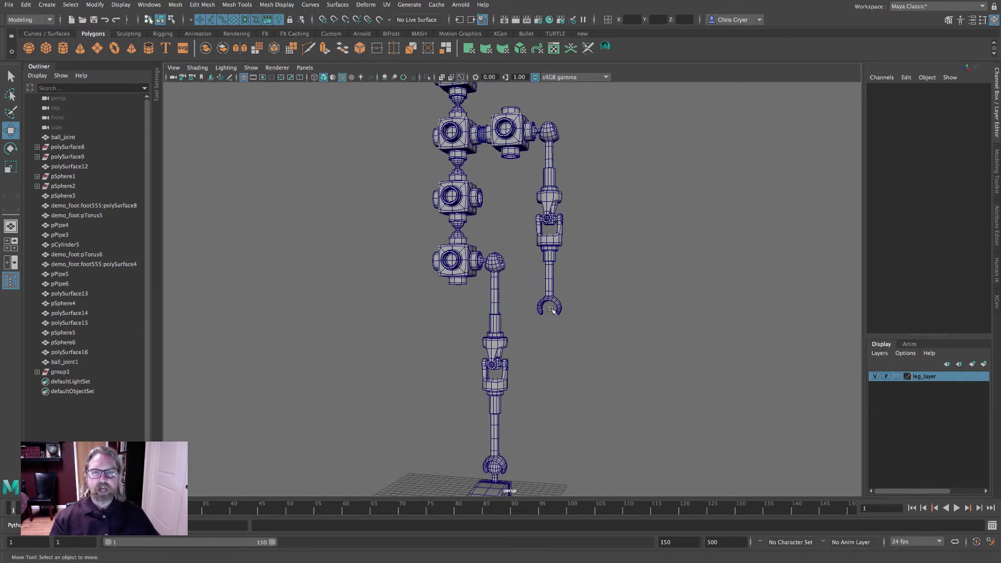
{"action": "mouse_move", "coordinate": [607, 318]}
{"action": "left_mouse_down", "text": "alt"}
{"action": "mouse_move", "coordinate": [598, 335]}
{"action": "mouse_move", "coordinate": [618, 317]}
{"action": "left_mouse_up", "text": "alt"}
{"action": "left_click_drag", "start_coordinate": [585, 237], "coordinate": [608, 271], "text": "alt"}
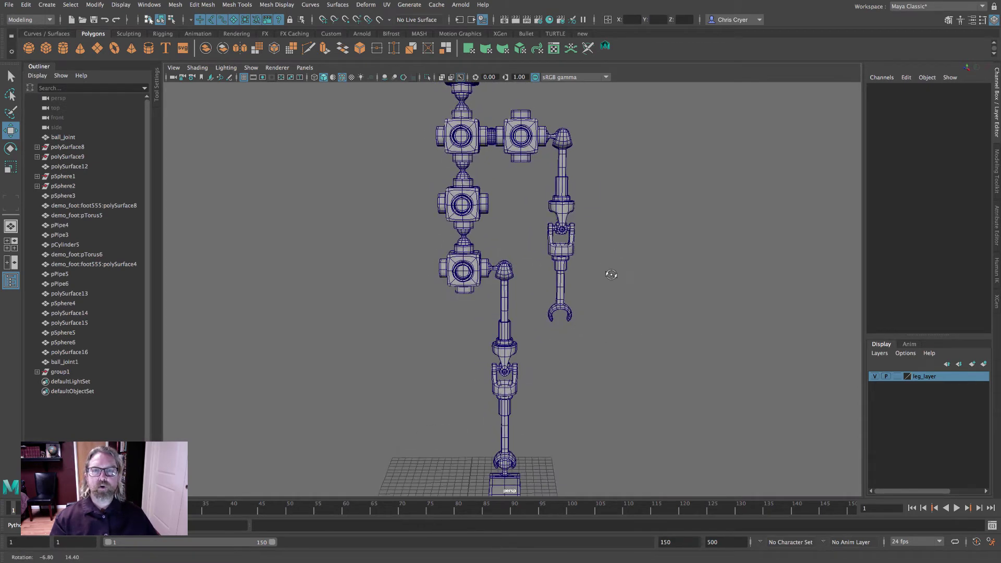
Raise the upper arm's sleeve by one more grid unit in the front view
{"action": "key", "text": "space"}
{"action": "key", "text": "space"}
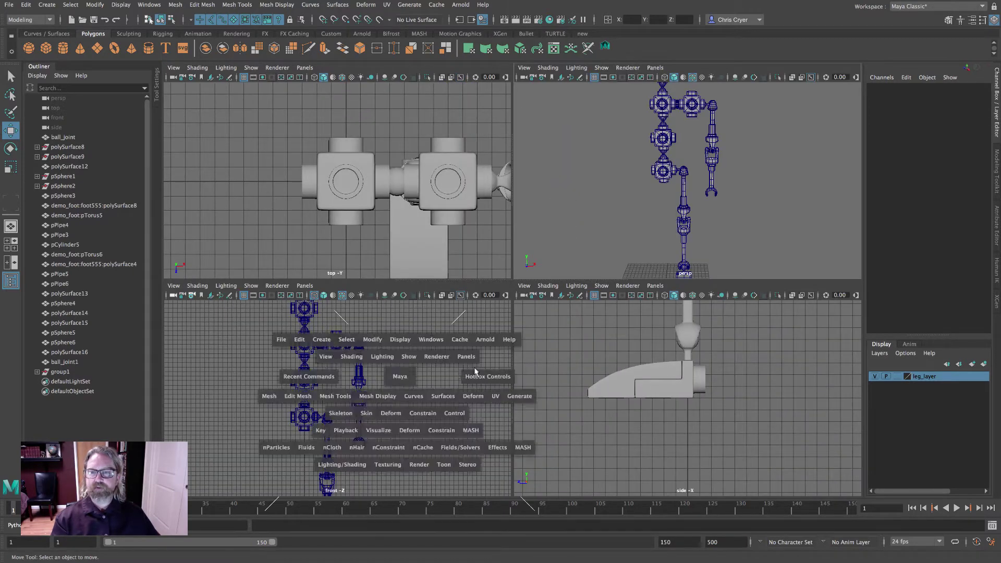
{"action": "left_click_drag", "start_coordinate": [508, 229], "coordinate": [637, 307], "text": "ctrl+alt"}
{"action": "scroll", "coordinate": [605, 229], "scroll_direction": "down", "scroll_amount": 5}
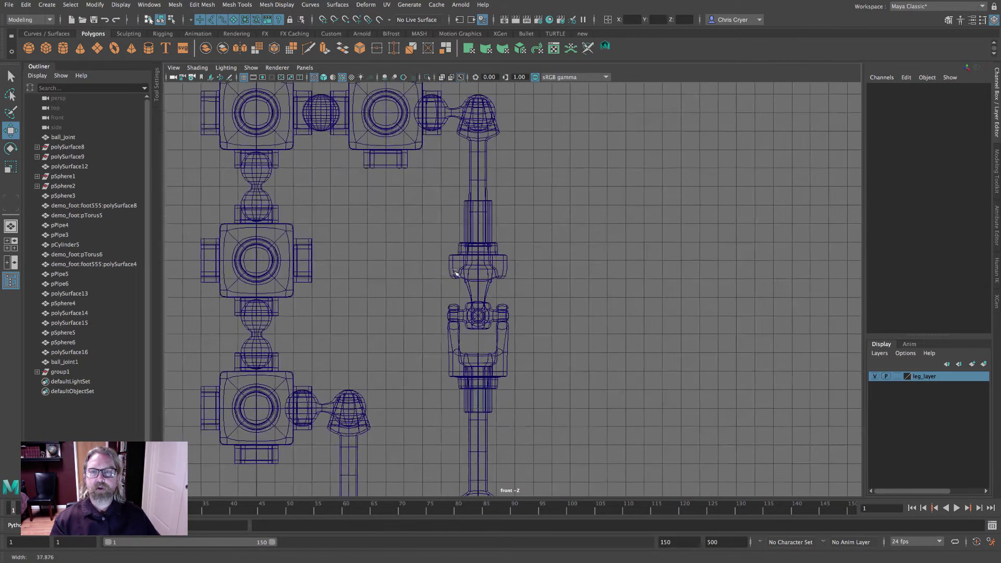
{"action": "left_click", "coordinate": [478, 223]}
{"action": "left_click_drag", "start_coordinate": [478, 222], "coordinate": [478, 204]}
Raise the elbow joint parts to Translate Y 21 so they meet the upper arm's sleeve
{"action": "left_click", "coordinate": [486, 240]}
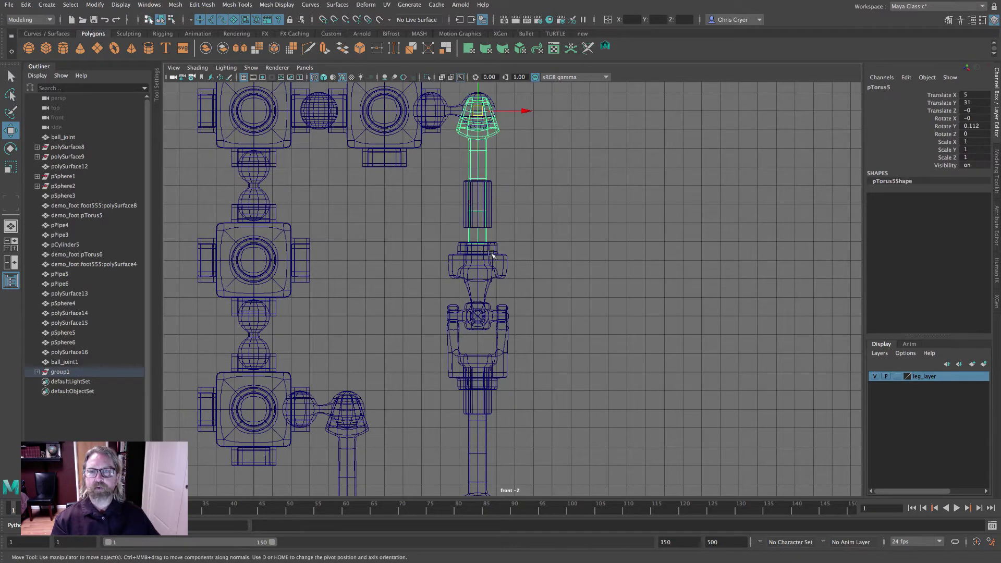
{"action": "left_click", "coordinate": [484, 259]}
{"action": "left_click_drag", "start_coordinate": [478, 311], "coordinate": [479, 296]}
{"action": "left_click", "coordinate": [488, 314]}
{"action": "key", "text": "x"}
{"action": "left_click", "coordinate": [501, 359]}
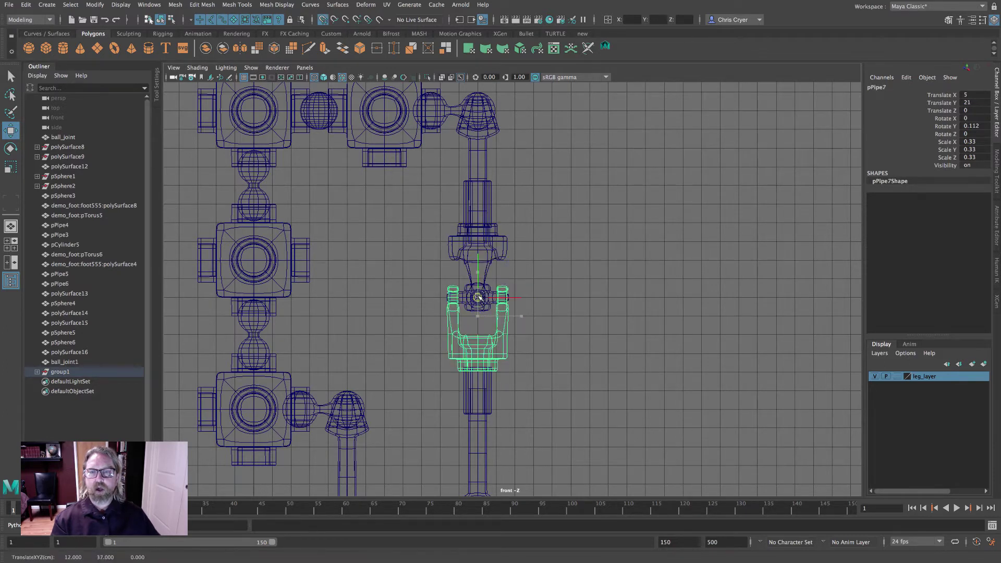
Raise the forearm's sleeve and forked rod by one grid unit to follow the elbow, and clear the selection
{"action": "left_click", "coordinate": [484, 389]}
{"action": "left_click_drag", "start_coordinate": [478, 391], "coordinate": [478, 335]}
{"action": "left_click", "coordinate": [480, 409]}
{"action": "left_click", "coordinate": [626, 333]}
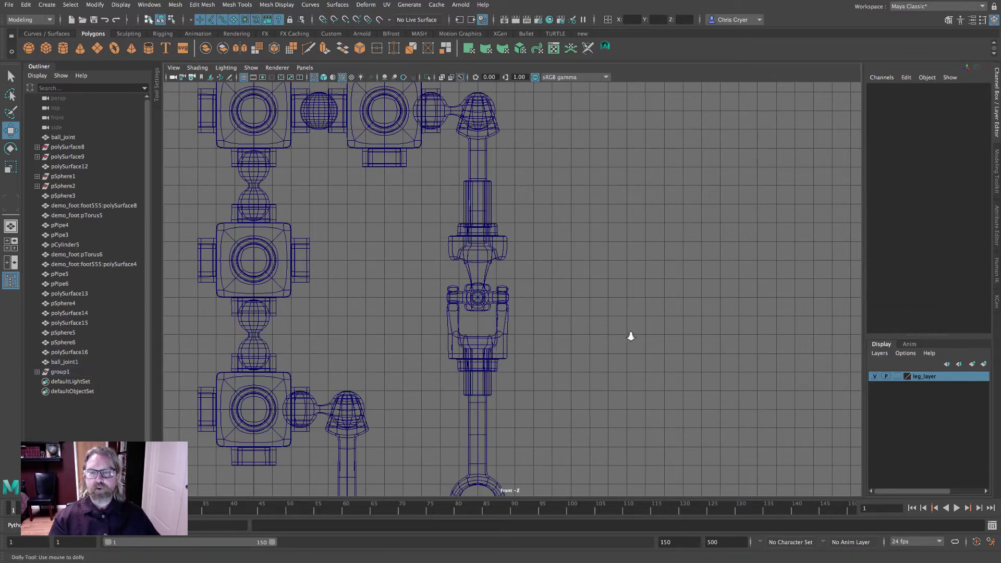
{"action": "right_click_drag", "start_coordinate": [630, 335], "coordinate": [170, 302], "text": "alt"}
{"action": "right_click_drag", "start_coordinate": [714, 313], "coordinate": [279, 310], "text": "alt"}
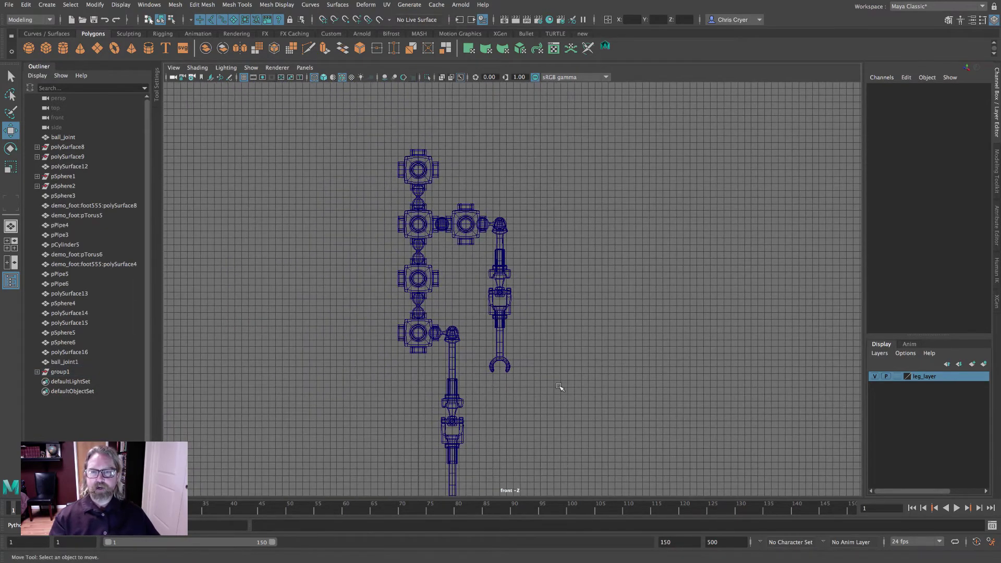
{"action": "right_click_drag", "start_coordinate": [590, 388], "coordinate": [370, 369], "text": "alt"}
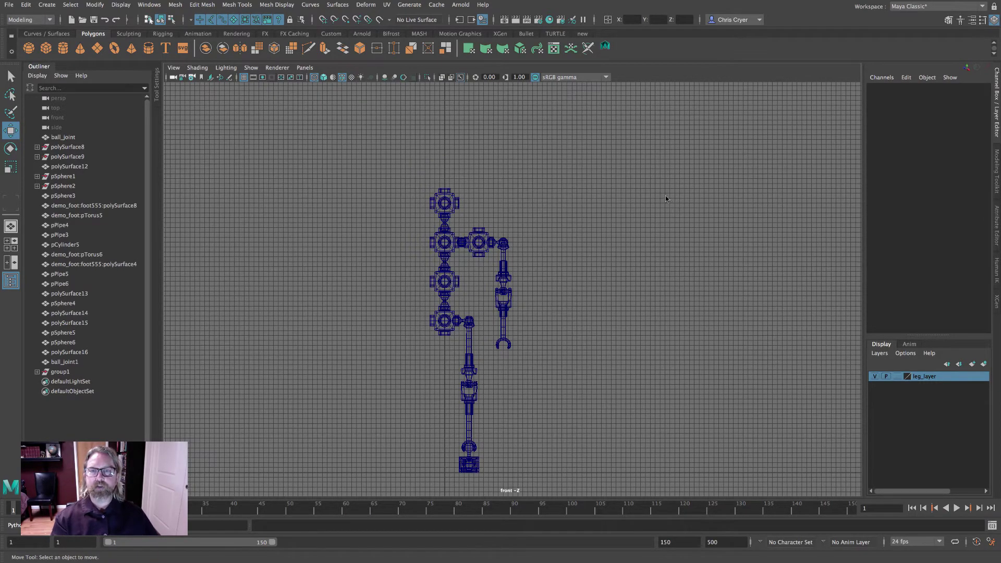
Duplicate the front piece of the foot
{"action": "key", "text": "space"}
{"action": "key", "text": "space"}
{"action": "right_click_drag", "start_coordinate": [660, 194], "coordinate": [626, 279], "text": "alt"}
{"action": "left_click_drag", "start_coordinate": [625, 278], "coordinate": [542, 380], "text": "alt"}
{"action": "left_click", "coordinate": [497, 404]}
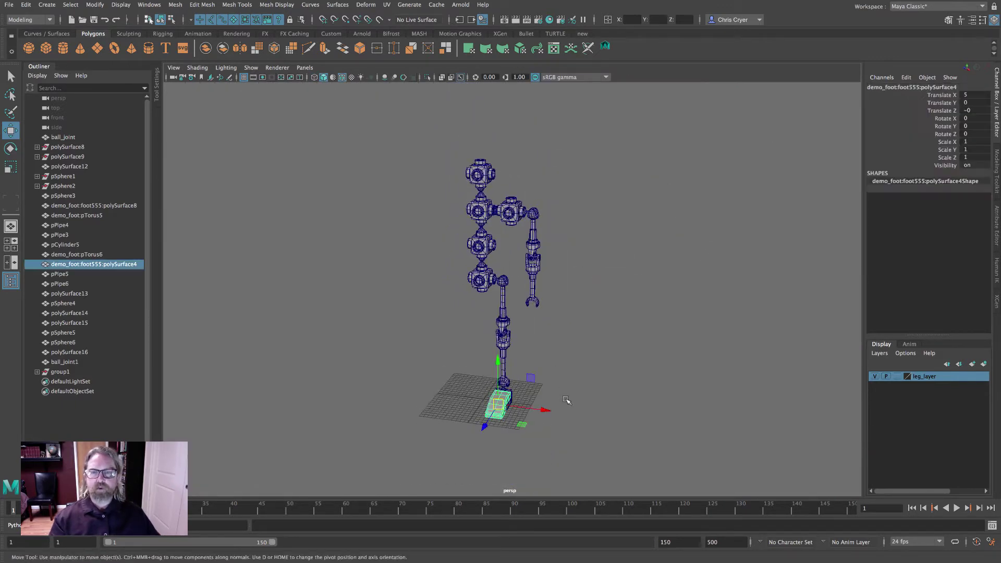
{"action": "right_click_drag", "start_coordinate": [566, 400], "coordinate": [681, 350], "text": "alt"}
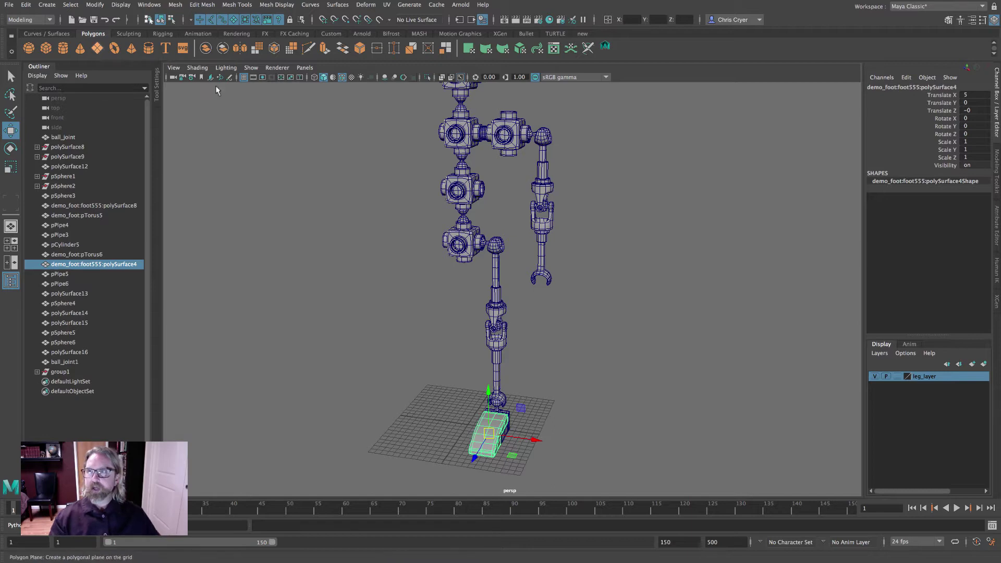
{"action": "key", "text": "ctrl+d"}
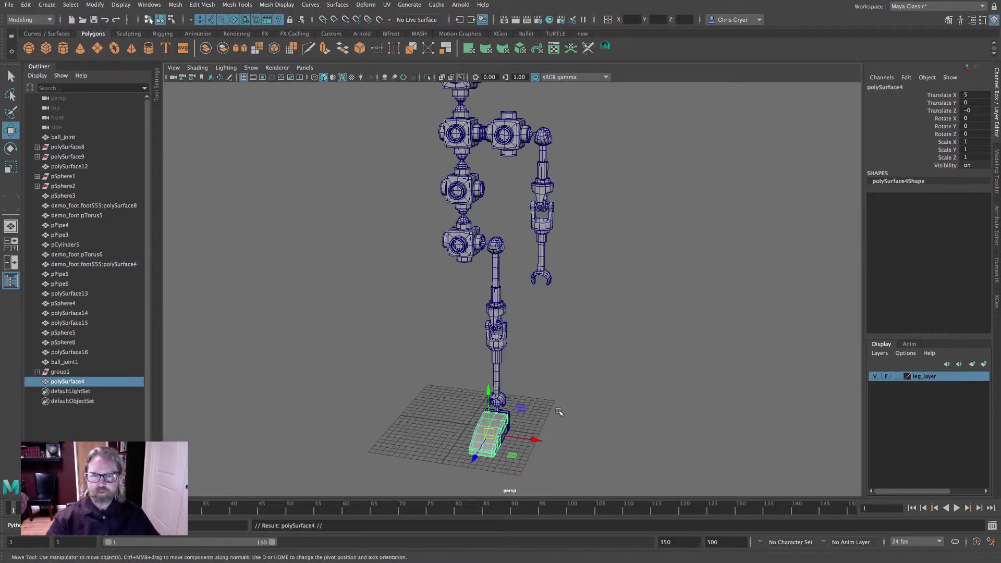
Raise the duplicated foot piece in the front view to Translate Y 53.403, beside the topmost cube
{"action": "key", "text": "space"}
{"action": "key", "text": "space"}
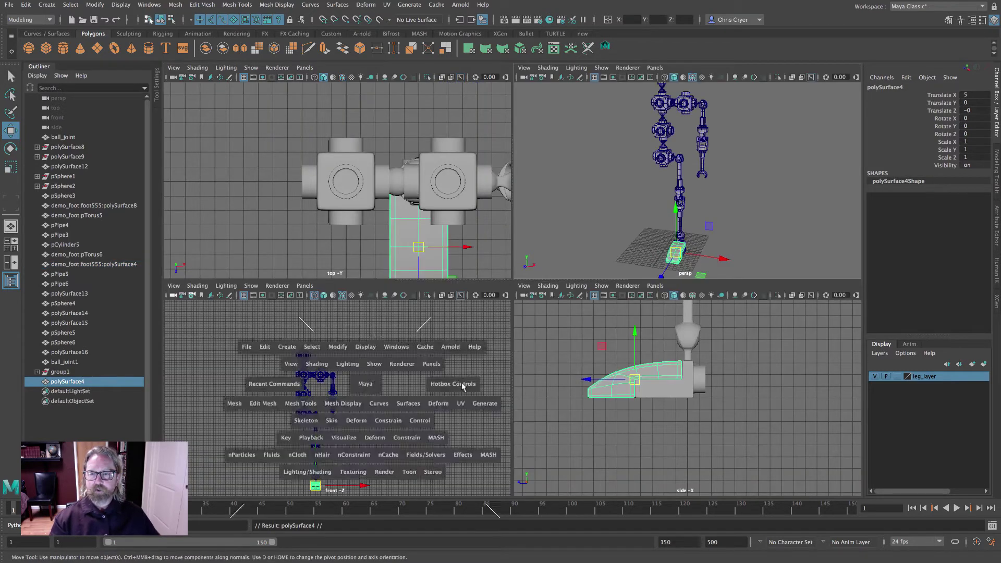
{"action": "left_click_drag", "start_coordinate": [471, 467], "coordinate": [470, 207]}
Rotate the foot piece copy to X -270, Y 90 and move it upright against the top cube's side socket
{"action": "left_click", "coordinate": [11, 149]}
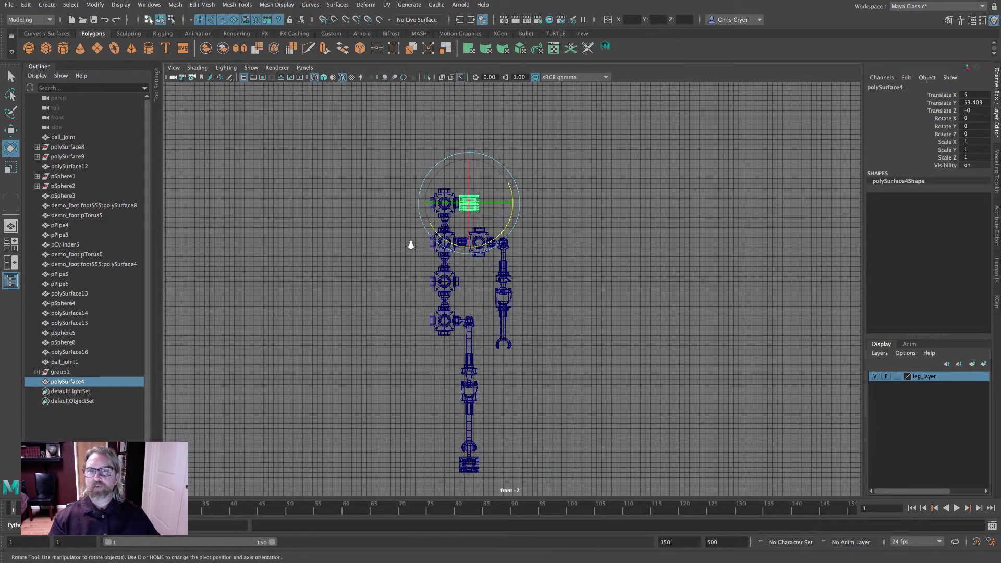
{"action": "scroll", "coordinate": [413, 245], "scroll_direction": "up", "scroll_amount": 3}
{"action": "left_click_drag", "start_coordinate": [479, 165], "coordinate": [301, 197]}
{"action": "left_click_drag", "start_coordinate": [498, 184], "coordinate": [451, 78]}
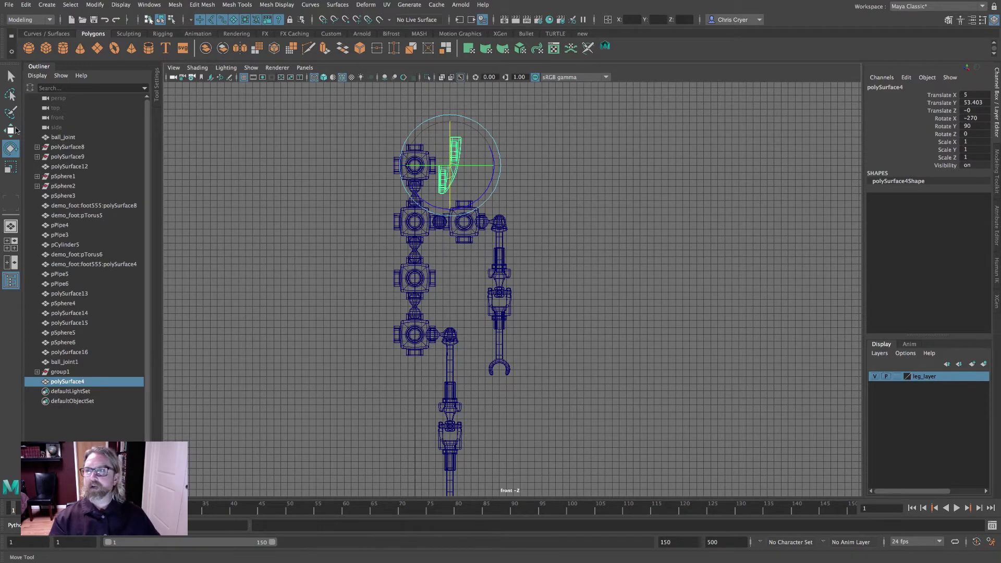
{"action": "key", "text": "w"}
{"action": "left_click_drag", "start_coordinate": [451, 165], "coordinate": [471, 157]}
Duplicate the head cube's side piece, rotate the copy to Y 270 and place it on the opposite side at Translate X -4, Y 55.403
{"action": "key", "text": "ctrl+d"}
{"action": "key", "text": "e"}
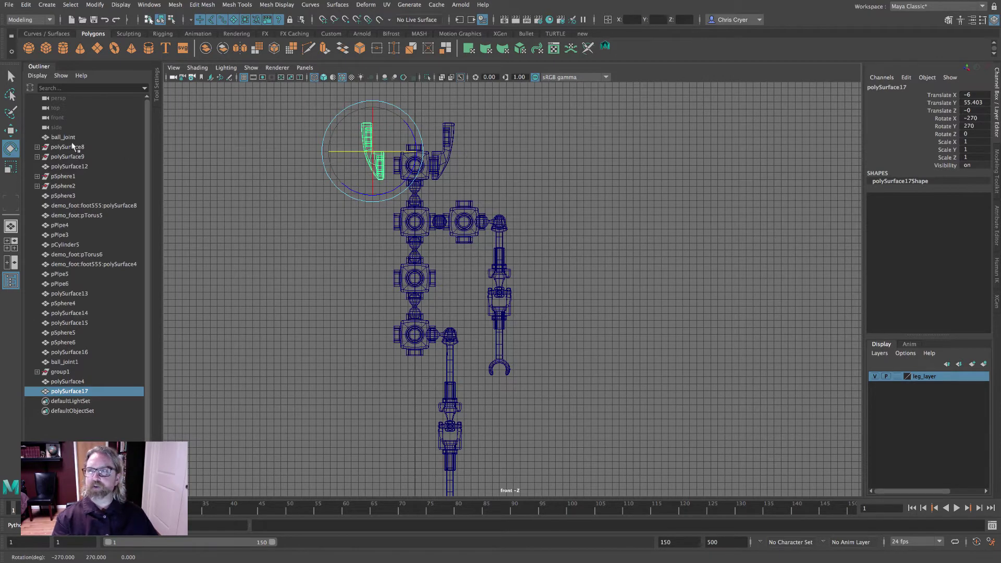
{"action": "key", "text": "w"}
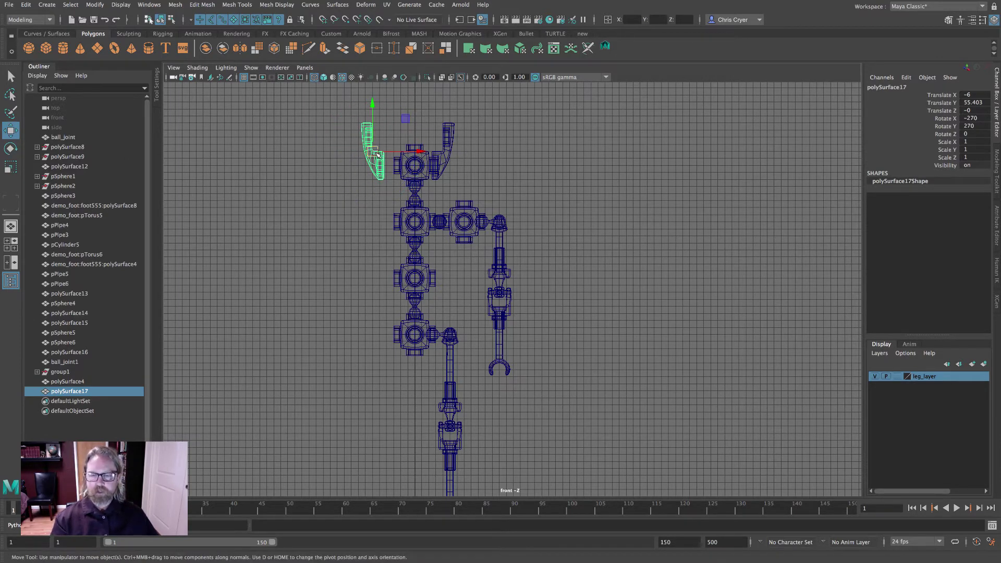
{"action": "left_click_drag", "start_coordinate": [377, 155], "coordinate": [392, 155]}
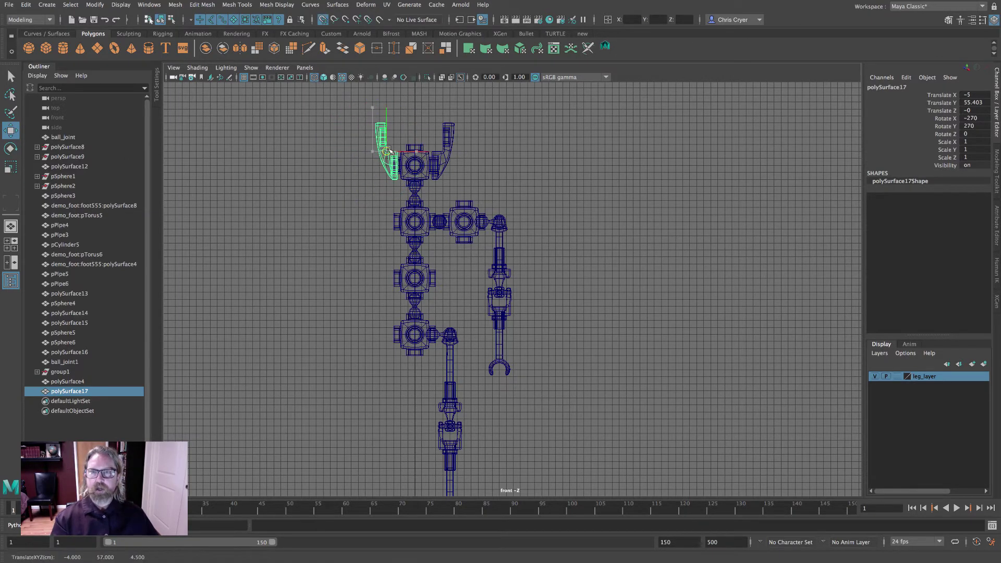
{"action": "left_click", "coordinate": [508, 167]}
Move both head side pieces in the side view to Translate Z -4.5, centred on the head cube's sockets
{"action": "key", "text": "space"}
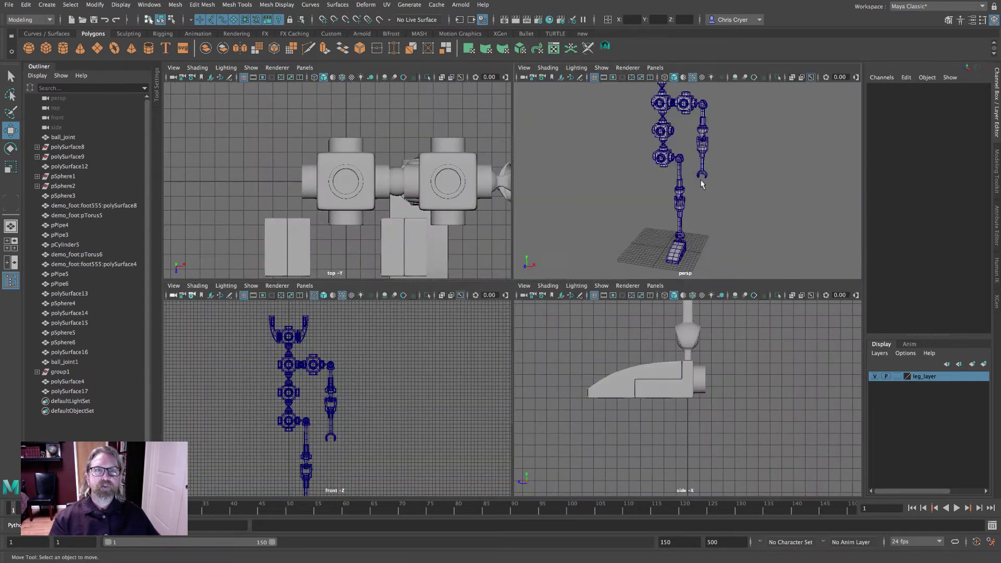
{"action": "key", "text": "space"}
{"action": "left_click", "coordinate": [469, 166]}
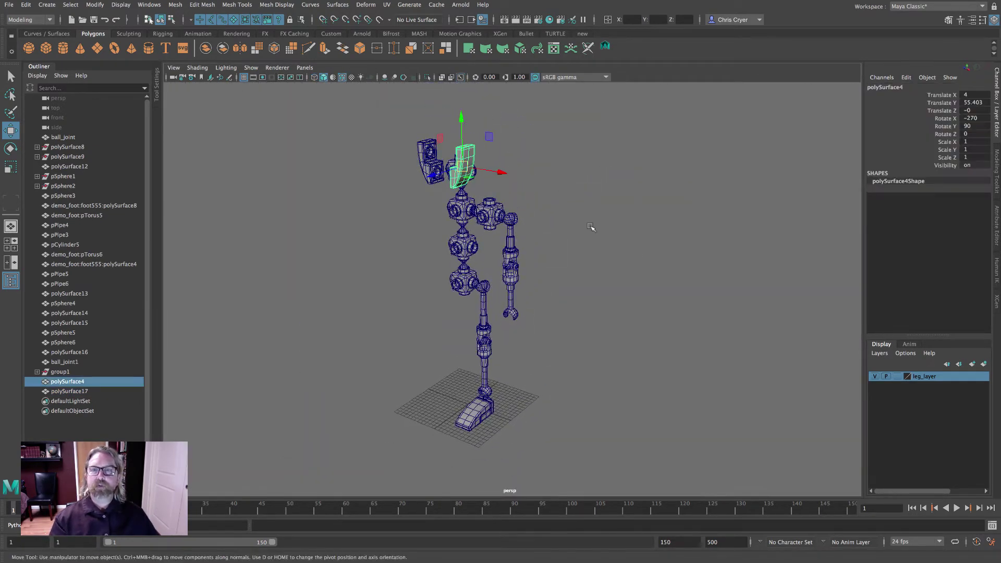
{"action": "key", "text": "space"}
{"action": "key", "text": "space"}
{"action": "key", "text": "f"}
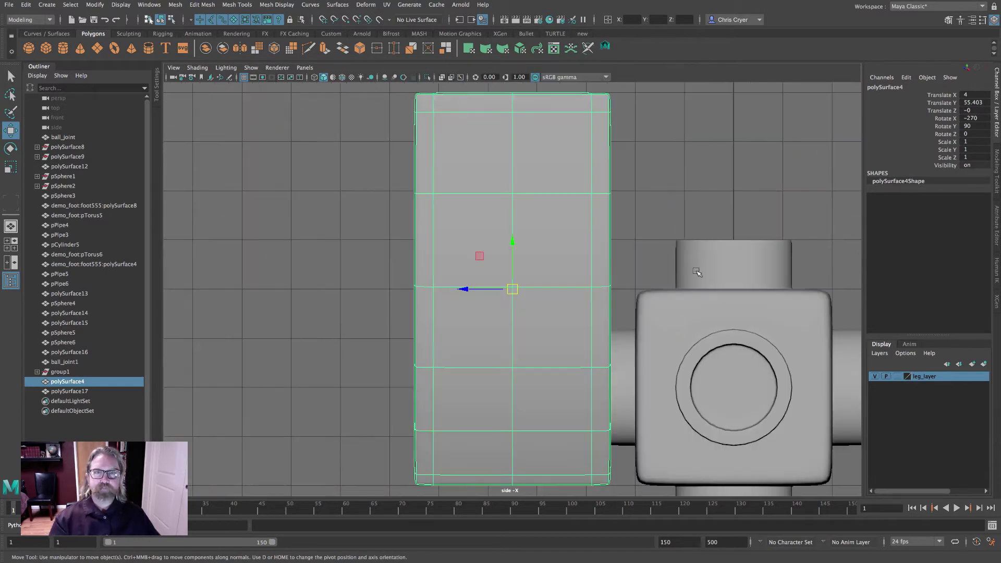
{"action": "scroll", "coordinate": [506, 289], "scroll_direction": "down", "scroll_amount": 5}
{"action": "left_click_drag", "start_coordinate": [513, 290], "coordinate": [600, 289]}
{"action": "left_click", "coordinate": [547, 260]}
{"action": "left_click_drag", "start_coordinate": [512, 289], "coordinate": [601, 288]}
{"action": "key", "text": "space"}
{"action": "key", "text": "space"}
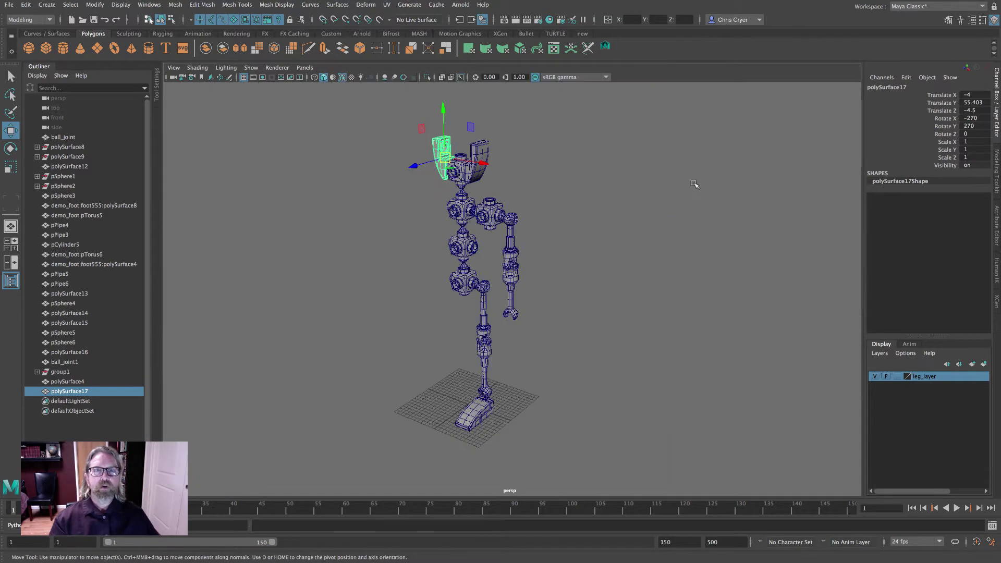
{"action": "left_click", "coordinate": [689, 205]}
{"action": "left_click_drag", "start_coordinate": [690, 205], "coordinate": [619, 247], "text": "alt"}
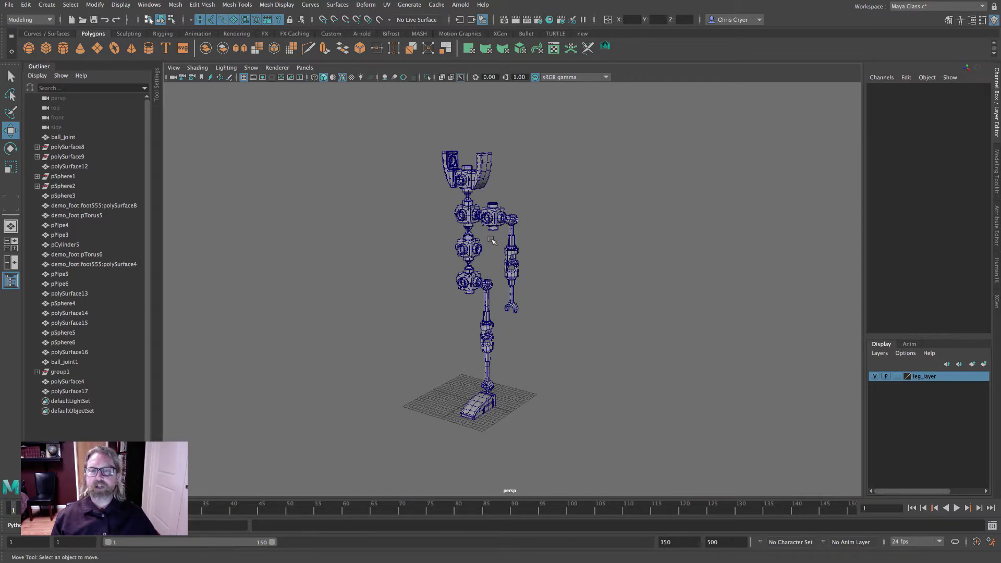
{"action": "left_click_drag", "start_coordinate": [524, 237], "coordinate": [560, 256], "text": "alt"}
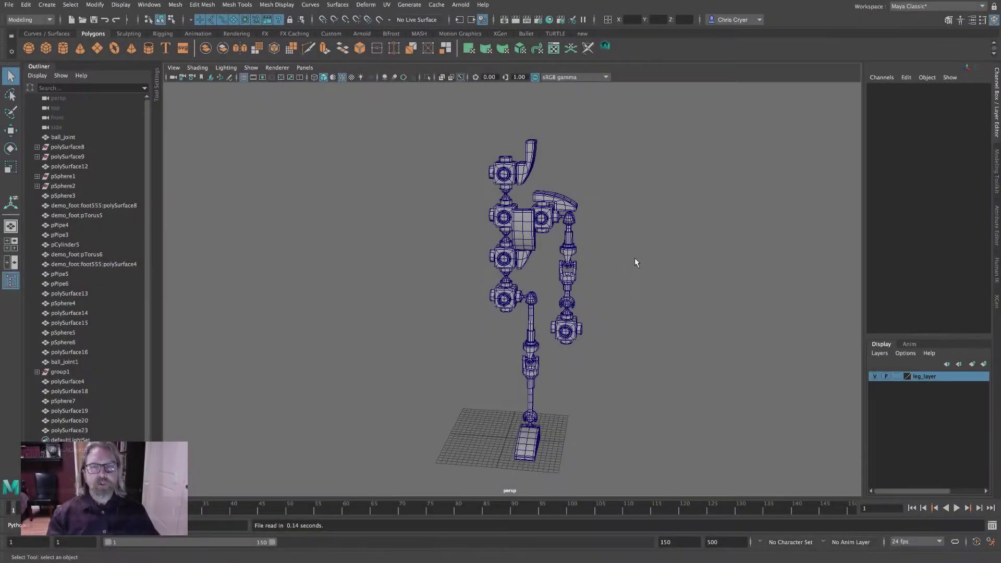
{"action": "left_click_drag", "start_coordinate": [635, 258], "coordinate": [493, 200], "text": "alt"}
{"action": "mouse_move", "coordinate": [555, 292]}
{"action": "left_mouse_down", "text": "alt"}
{"action": "mouse_move", "coordinate": [612, 273]}
{"action": "mouse_move", "coordinate": [543, 284]}
{"action": "left_mouse_up", "text": "alt"}
{"action": "left_click_drag", "start_coordinate": [539, 248], "coordinate": [589, 312], "text": "alt"}
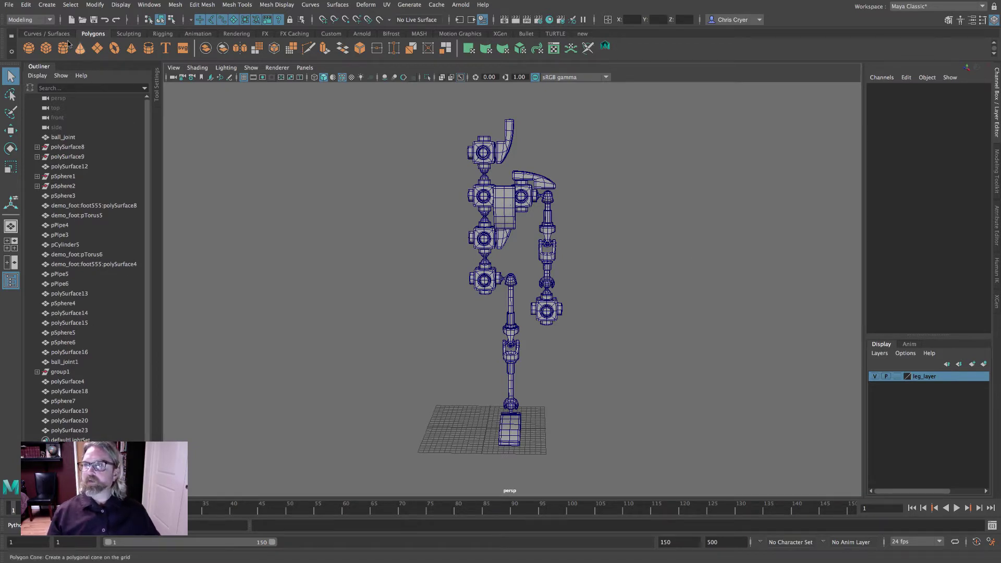
Delete all construction history in the scene and remove the leftover groups polySurface8 and polySurface9
{"action": "left_click", "coordinate": [26, 5]}
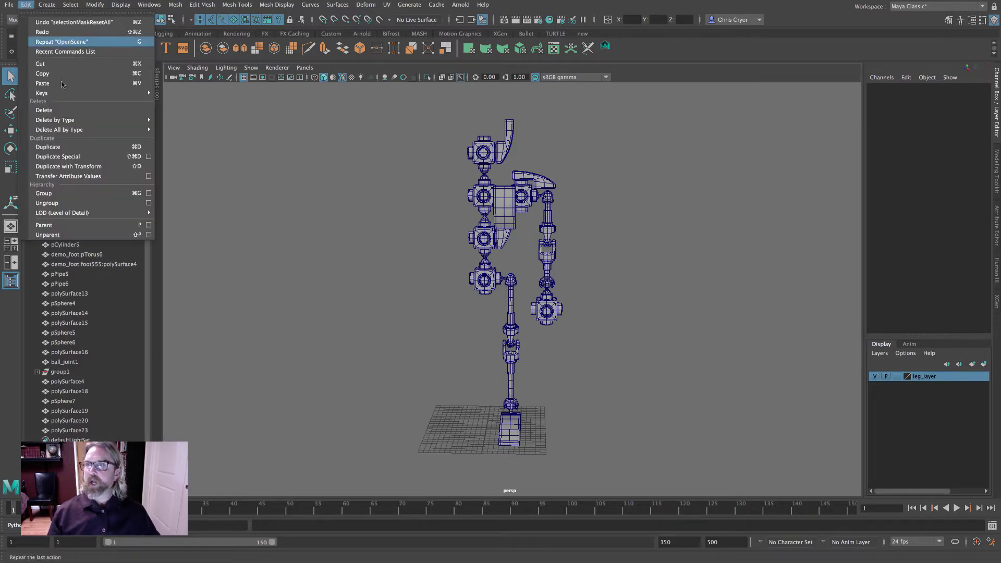
{"action": "mouse_move", "coordinate": [83, 129]}
{"action": "left_click", "coordinate": [182, 139]}
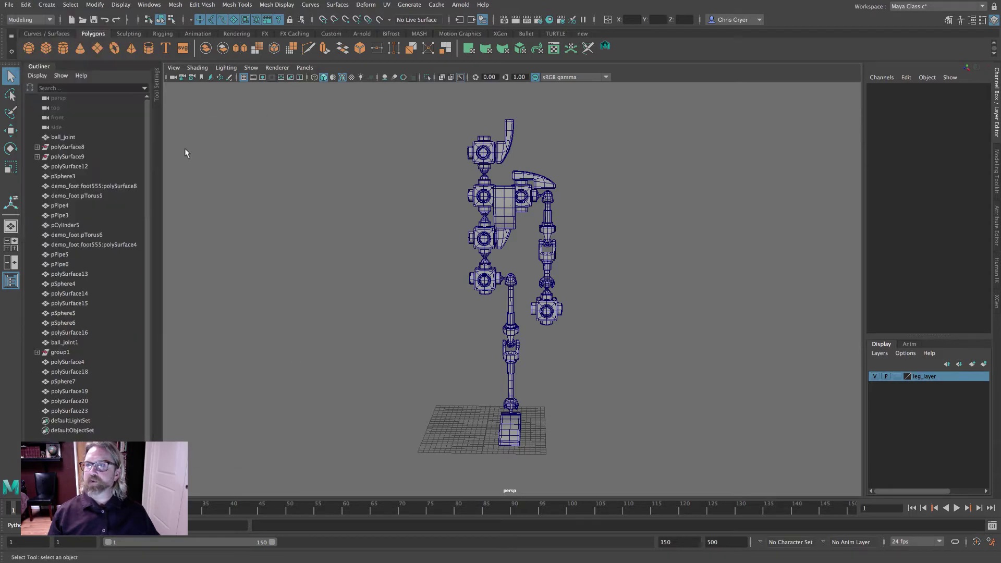
{"action": "left_click_drag", "start_coordinate": [68, 147], "coordinate": [73, 156]}
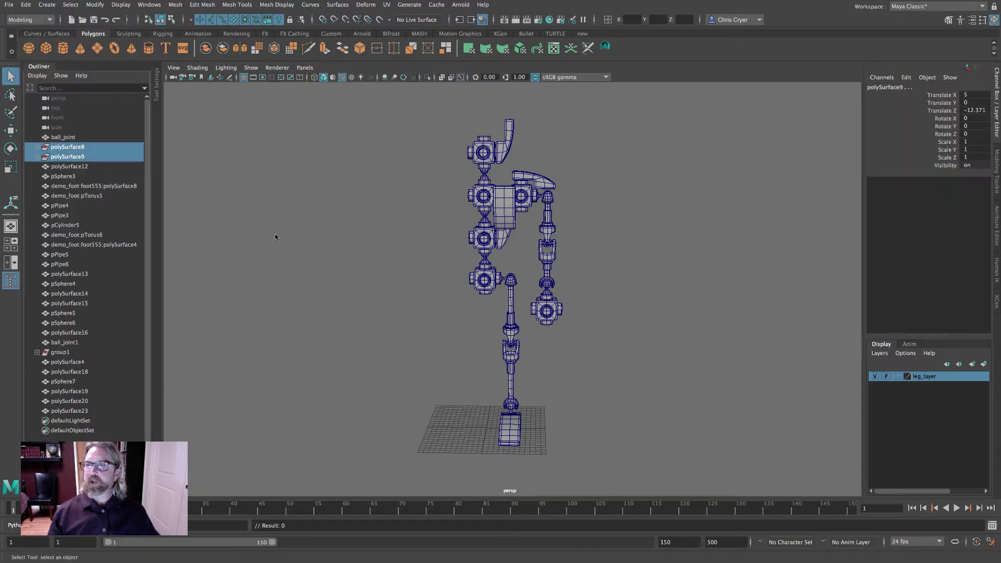
{"action": "key", "text": "Delete"}
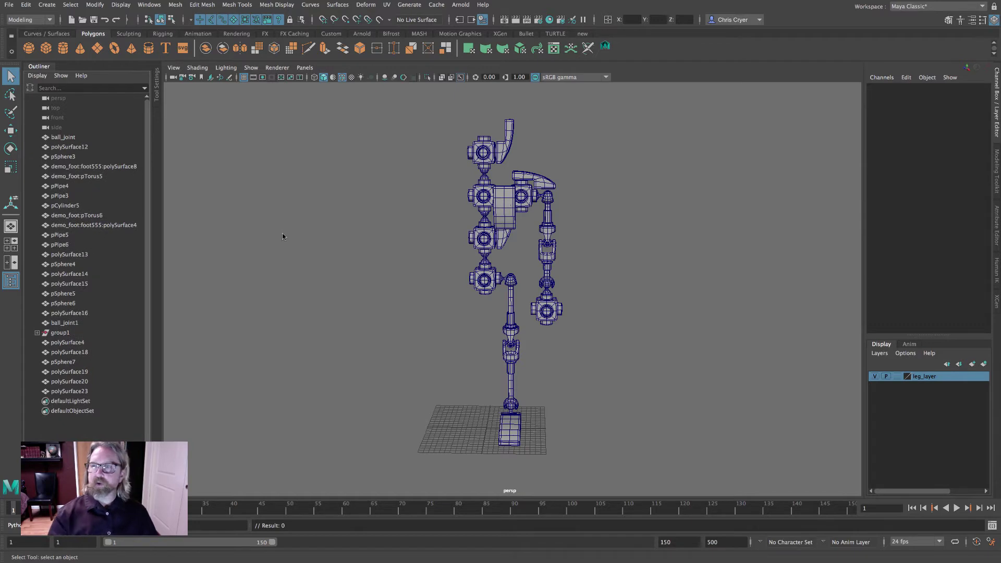
Ungroup the arm's group1 into separate parts and check the selection of all robot parts
{"action": "left_click", "coordinate": [61, 335]}
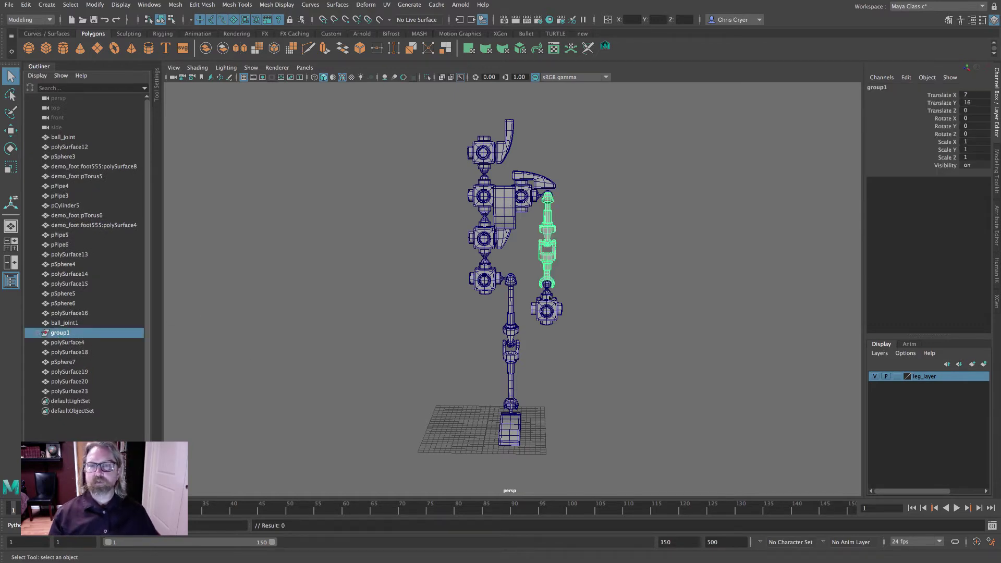
{"action": "left_click", "coordinate": [25, 5]}
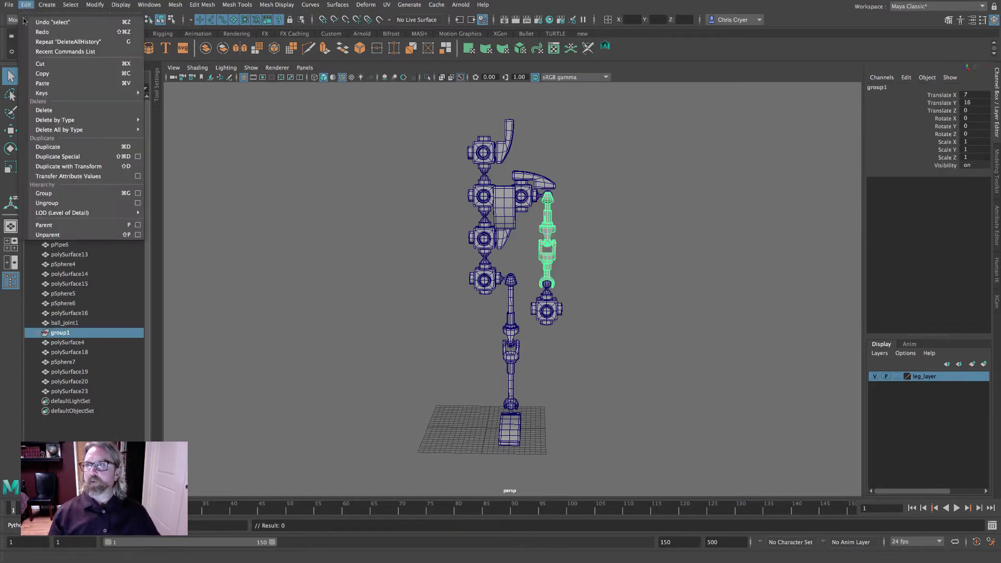
{"action": "left_click", "coordinate": [66, 204]}
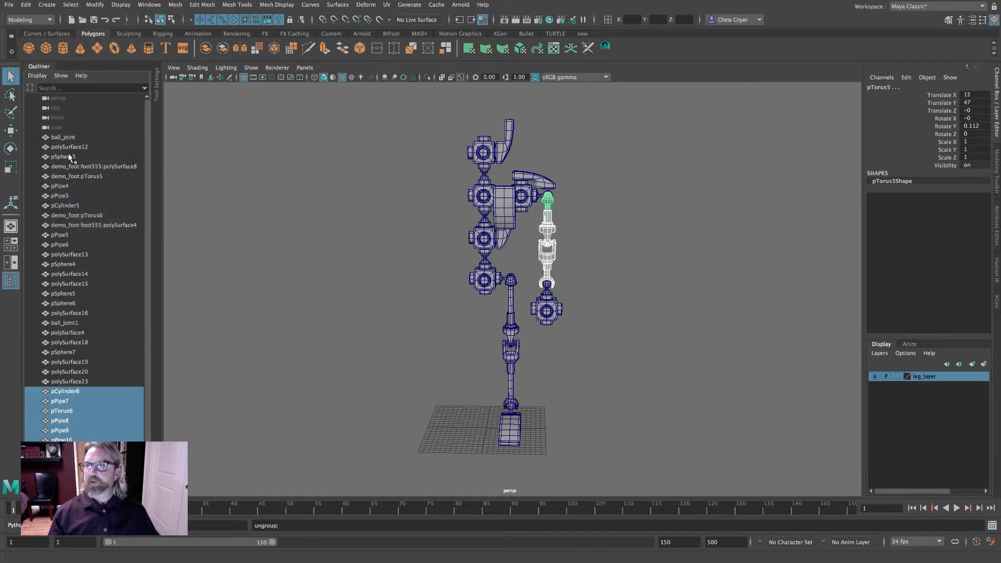
{"action": "left_click_drag", "start_coordinate": [66, 137], "coordinate": [76, 440]}
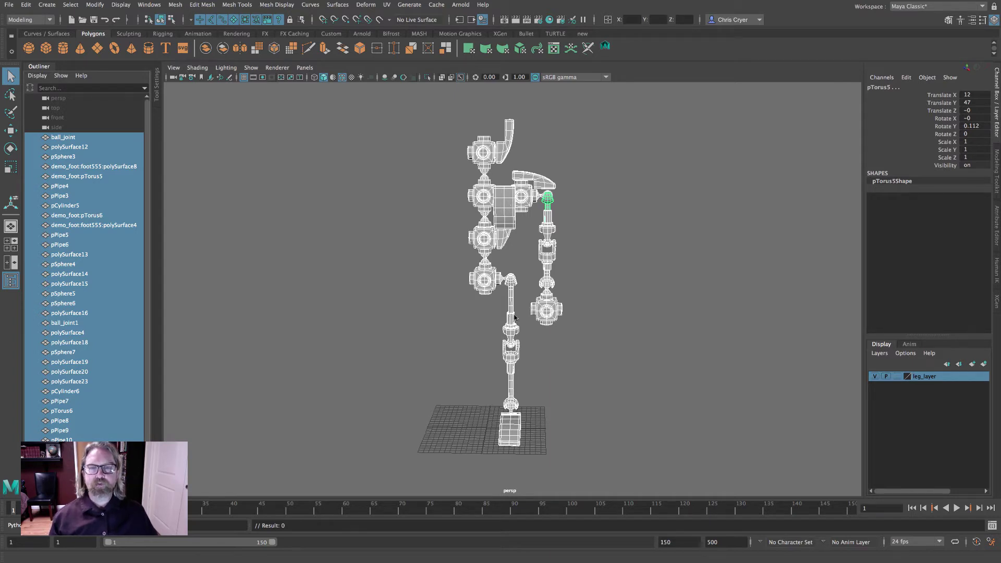
{"action": "left_click", "coordinate": [656, 259]}
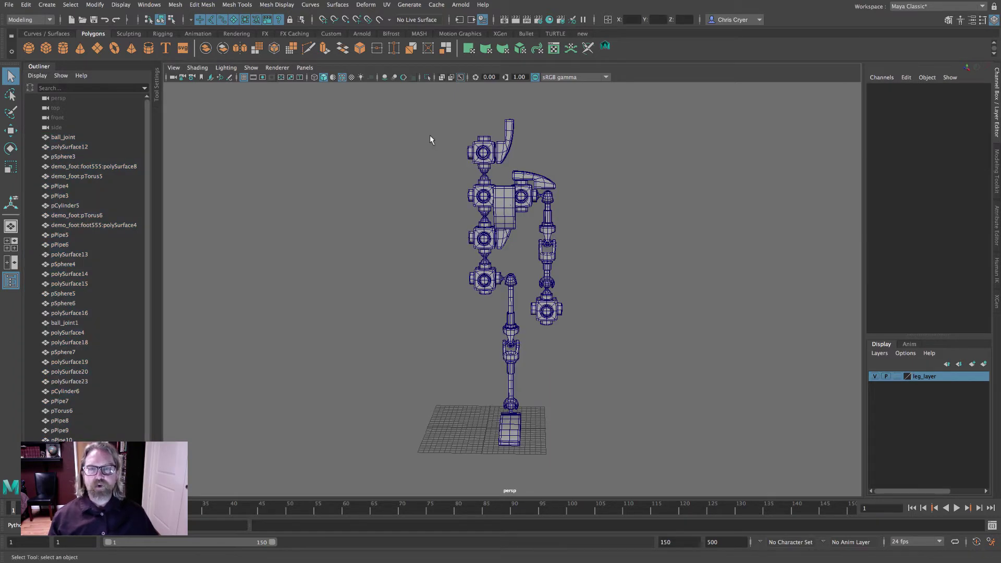
Group all head, torso and arm parts, leaving the leg pieces and the leg's top socket out
{"action": "left_click_drag", "start_coordinate": [430, 133], "coordinate": [610, 308]}
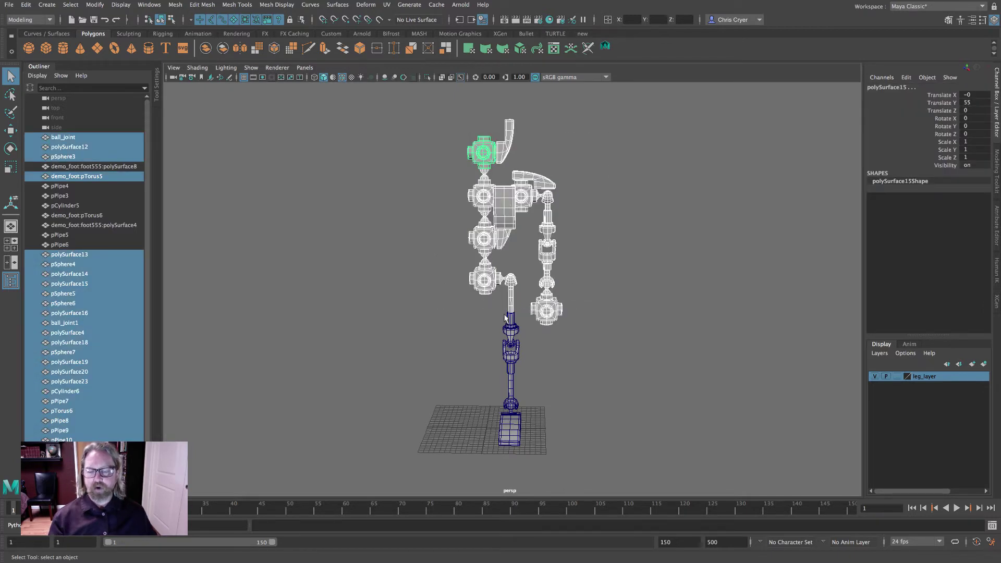
{"action": "left_click", "coordinate": [509, 297], "text": "shift"}
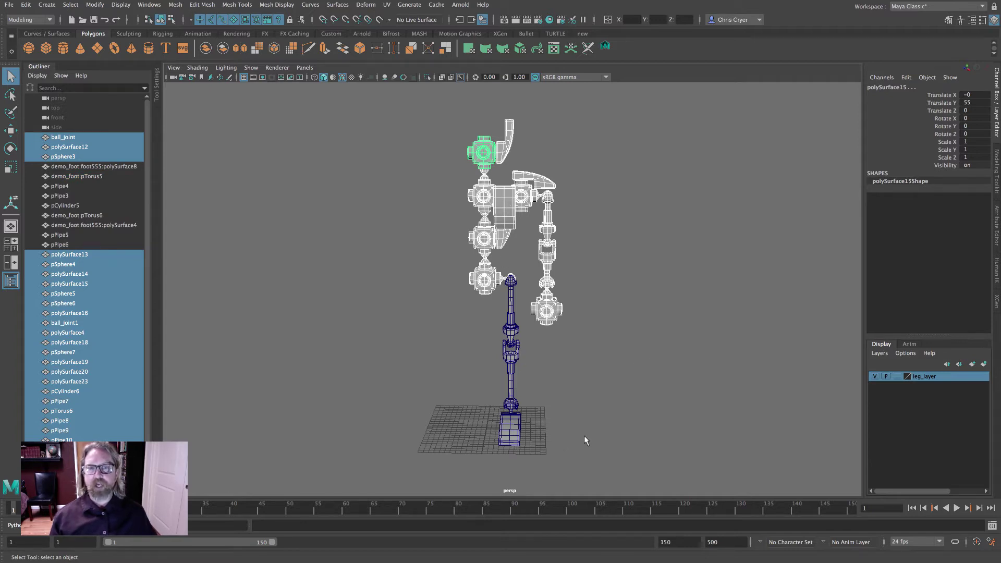
{"action": "left_click", "coordinate": [25, 5]}
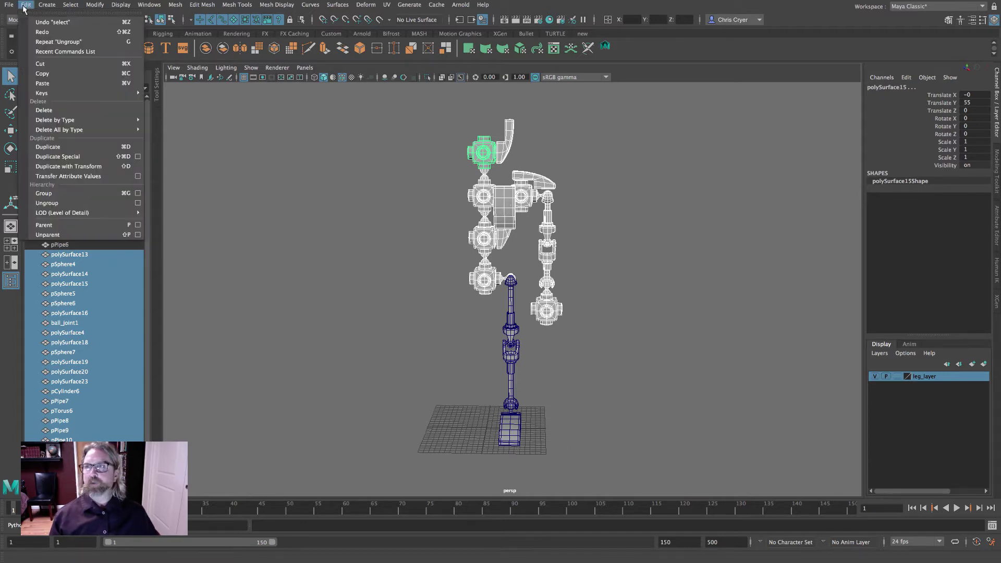
{"action": "left_click", "coordinate": [66, 193]}
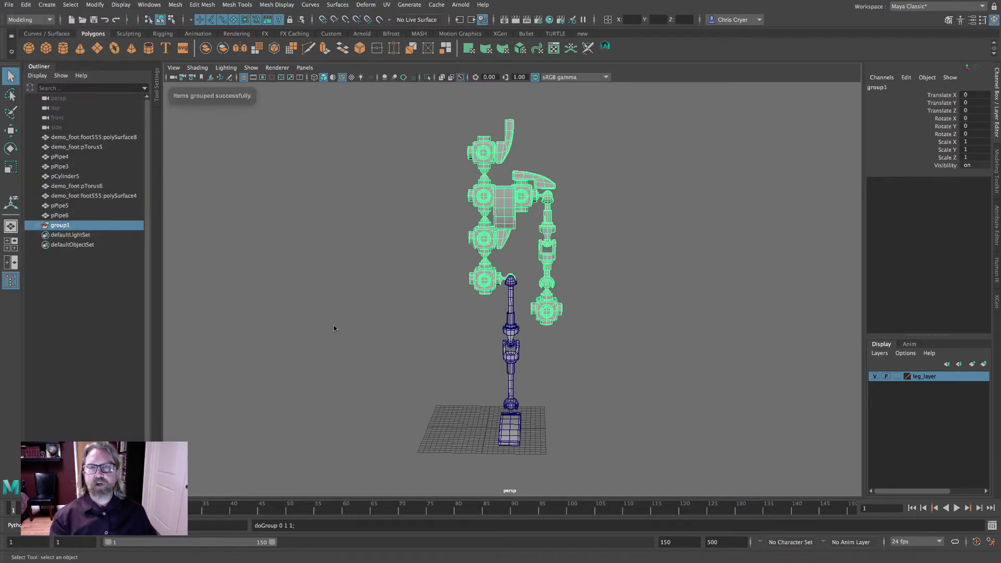
Raise the upper-body group to Translate Y 2 in the front view, lifting it off the leg
{"action": "key", "text": "space"}
{"action": "key", "text": "space"}
{"action": "left_click", "coordinate": [11, 130]}
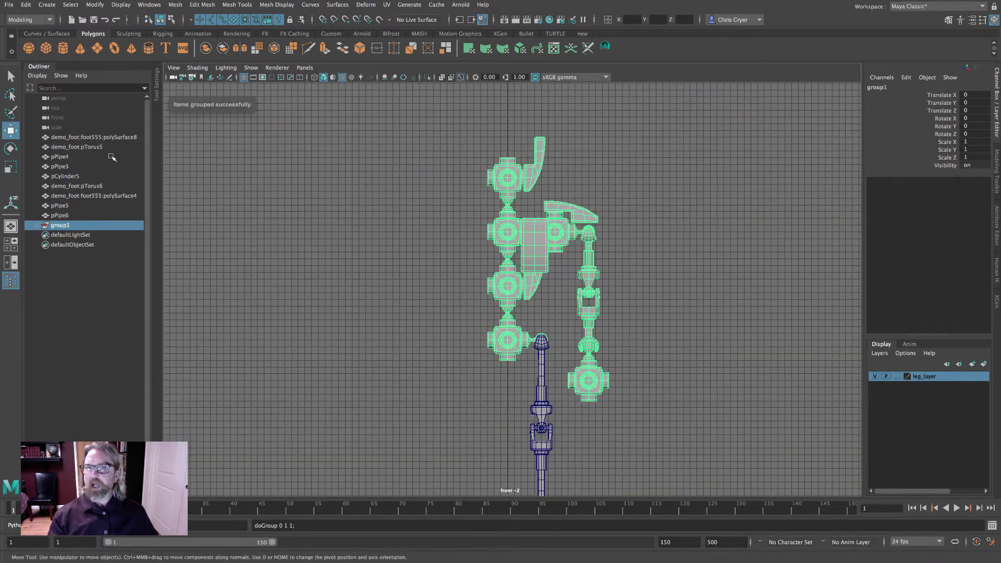
{"action": "scroll", "coordinate": [435, 221], "scroll_direction": "down", "scroll_amount": 2}
{"action": "scroll", "coordinate": [594, 292], "scroll_direction": "down", "scroll_amount": 3}
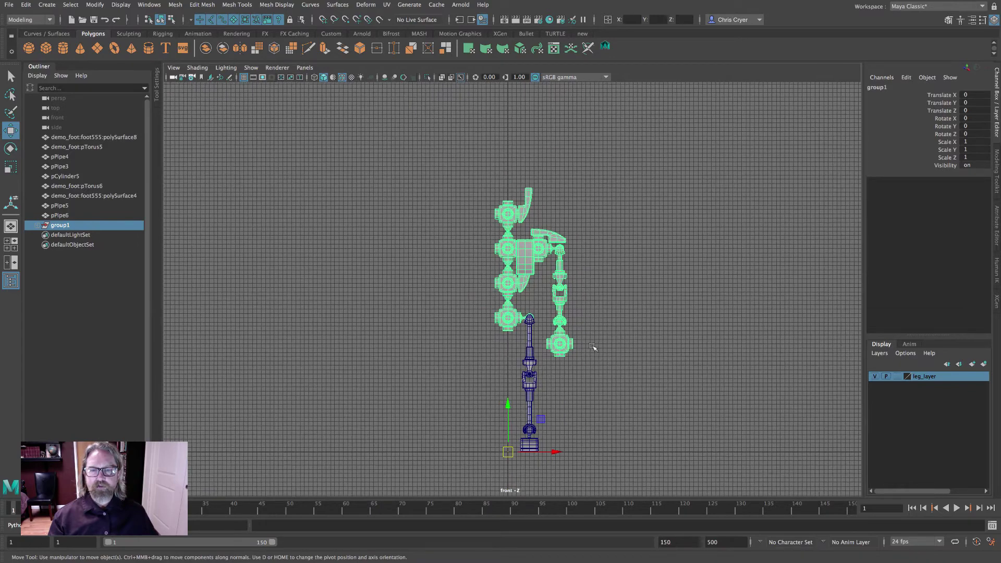
{"action": "left_click_drag", "start_coordinate": [508, 452], "coordinate": [508, 444]}
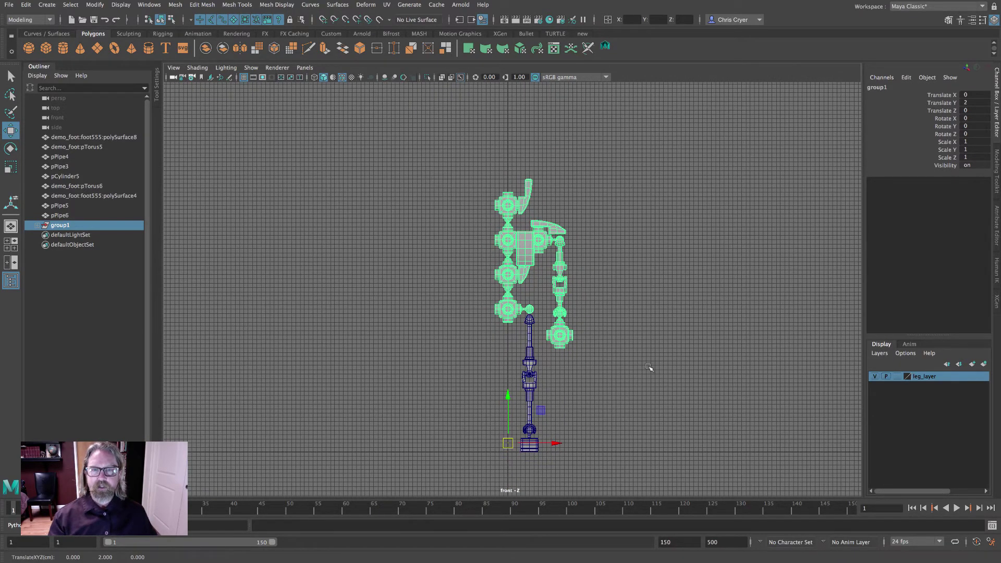
Delete the ball joint on the side of the lowest torso cube above the leg
{"action": "right_click_drag", "start_coordinate": [632, 360], "coordinate": [750, 362], "text": "alt"}
{"action": "middle_click_drag", "start_coordinate": [644, 358], "coordinate": [623, 264], "text": "alt"}
{"action": "scroll", "coordinate": [576, 284], "scroll_direction": "up", "scroll_amount": 4}
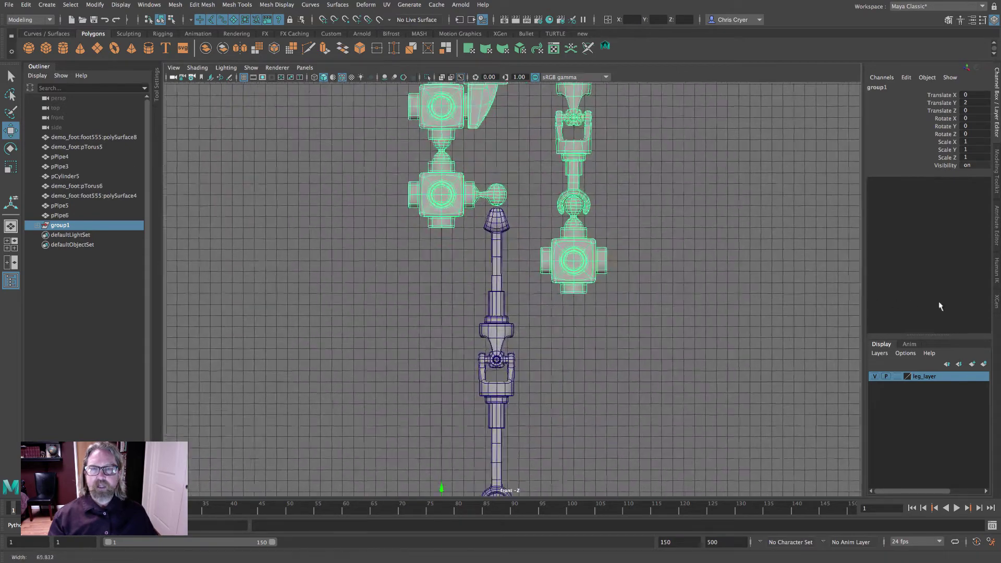
{"action": "left_click", "coordinate": [498, 189]}
{"action": "key", "text": "Delete"}
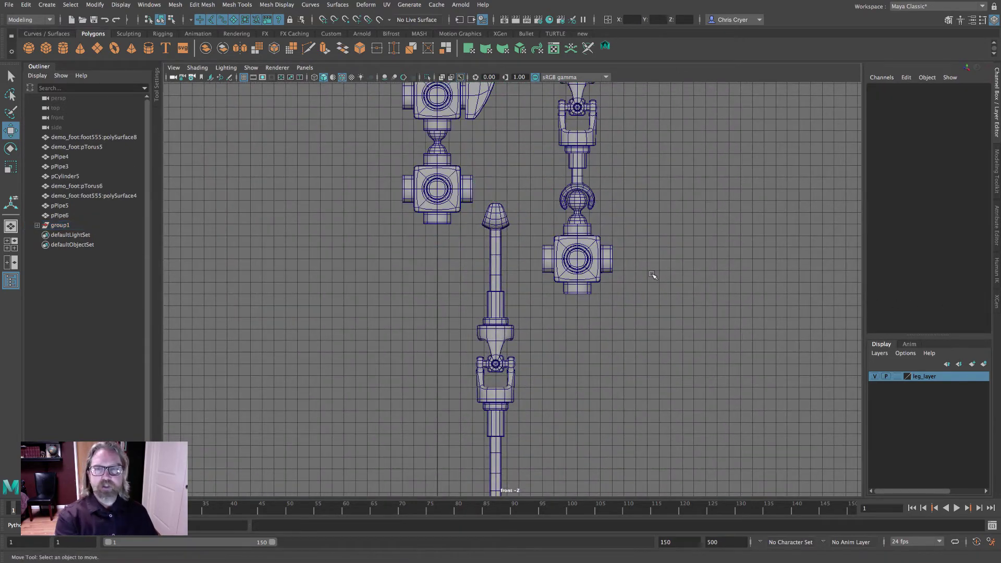
Duplicate the double-ball connector above the lowest torso cube and place the copy beside that cube at Translate X 3.5, Y 1
{"action": "left_click", "coordinate": [438, 145]}
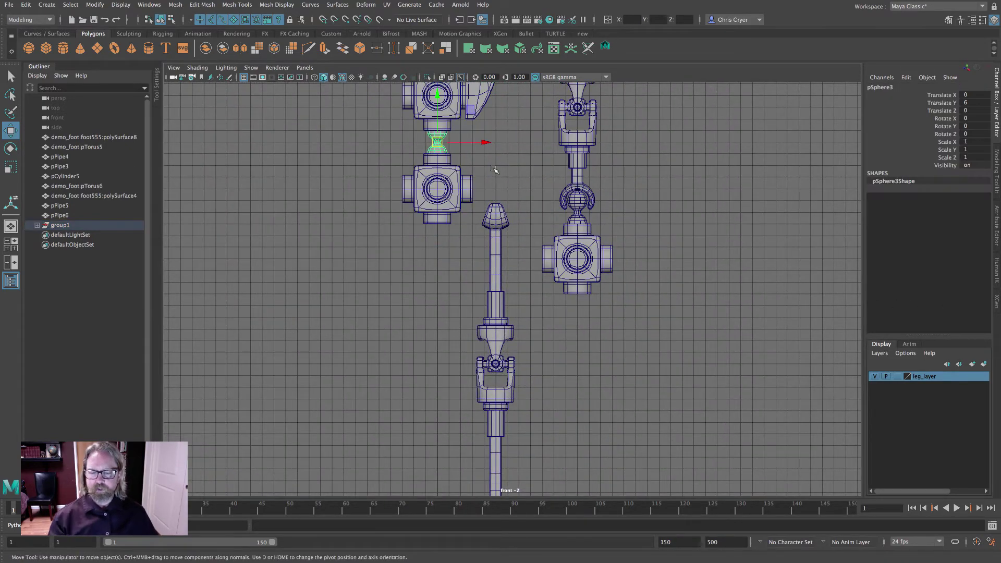
{"action": "key", "text": "ctrl+d"}
{"action": "left_click_drag", "start_coordinate": [437, 142], "coordinate": [525, 202]}
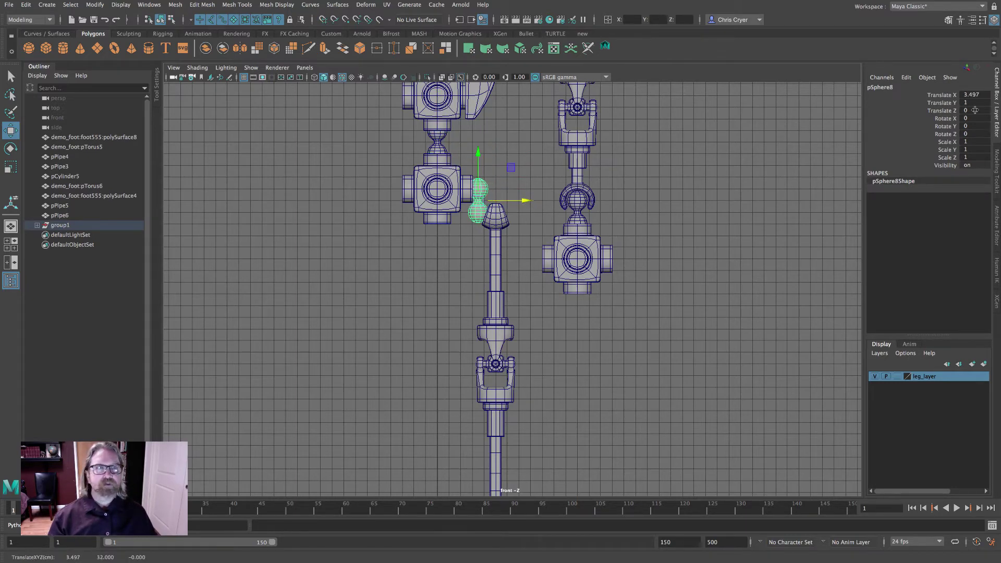
{"action": "left_click", "coordinate": [981, 95]}
{"action": "type", "text": "3"}
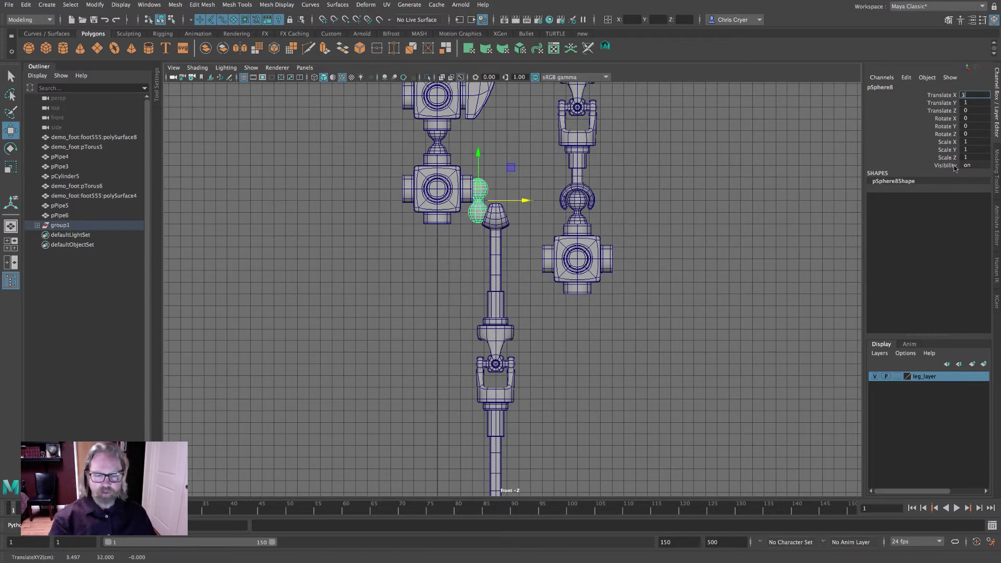
{"action": "type", "text": ".5"}
{"action": "key", "text": "Return"}
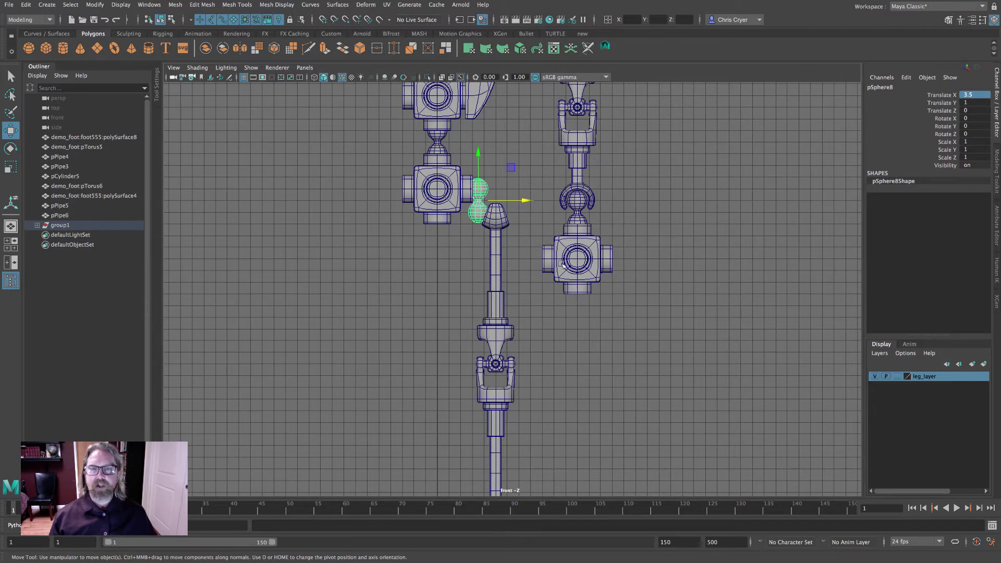
Group all the leg and foot parts, from the top socket down to the foot
{"action": "right_click_drag", "start_coordinate": [738, 275], "coordinate": [234, 218], "text": "alt"}
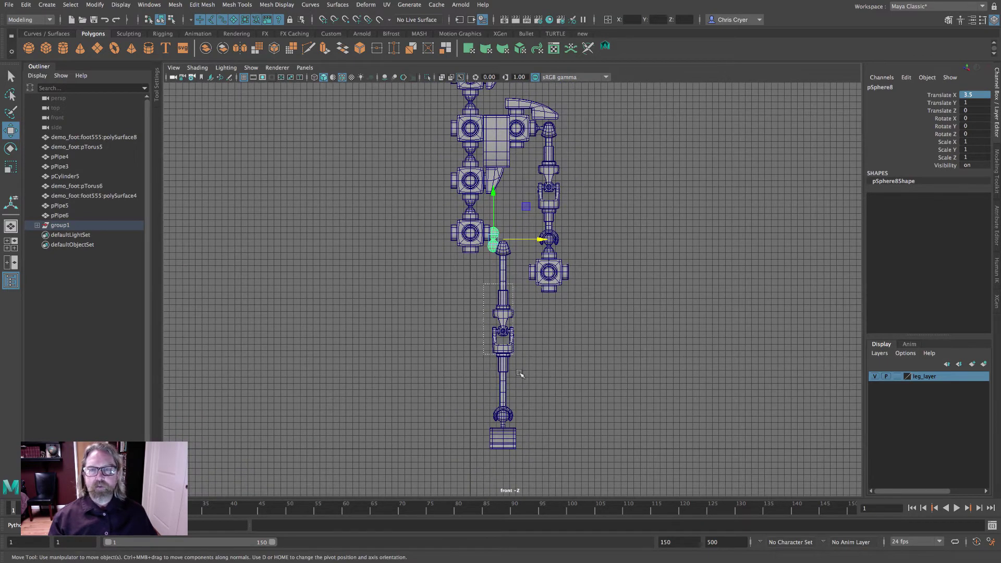
{"action": "left_click_drag", "start_coordinate": [538, 451], "coordinate": [540, 450]}
{"action": "left_click_drag", "start_coordinate": [565, 299], "coordinate": [548, 273], "text": "ctrl"}
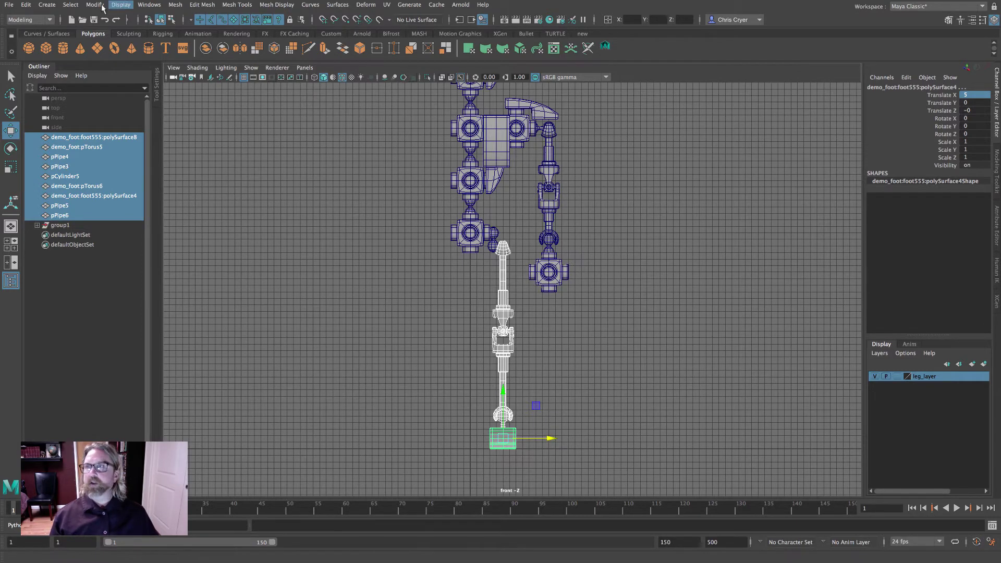
{"action": "left_click", "coordinate": [26, 5]}
{"action": "left_click", "coordinate": [47, 194]}
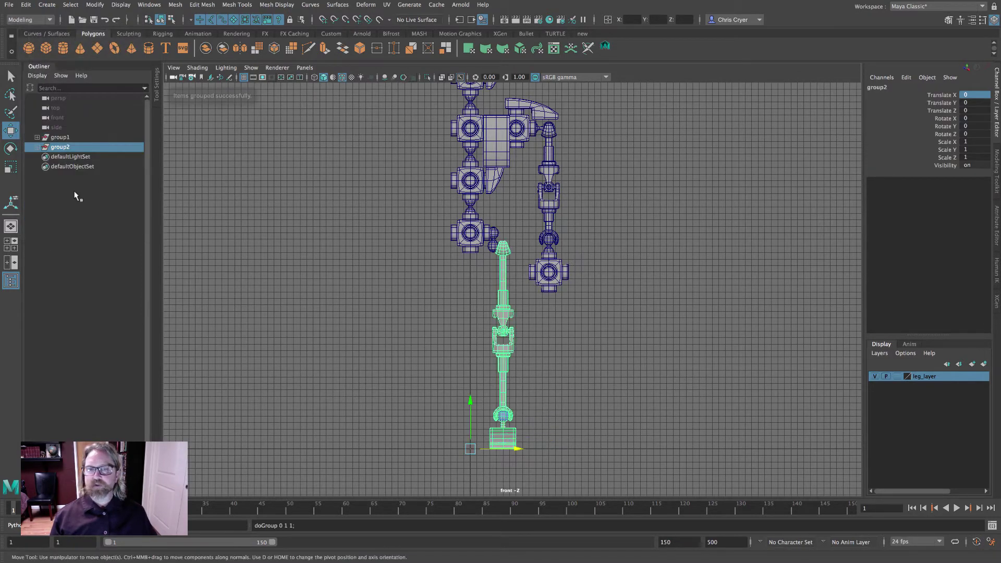
Move the leg group aside to Translate X 23 and duplicate the lowest torso cube beside the hip connector at Translate X 7, Y 29
{"action": "left_click_drag", "start_coordinate": [472, 451], "coordinate": [622, 449]}
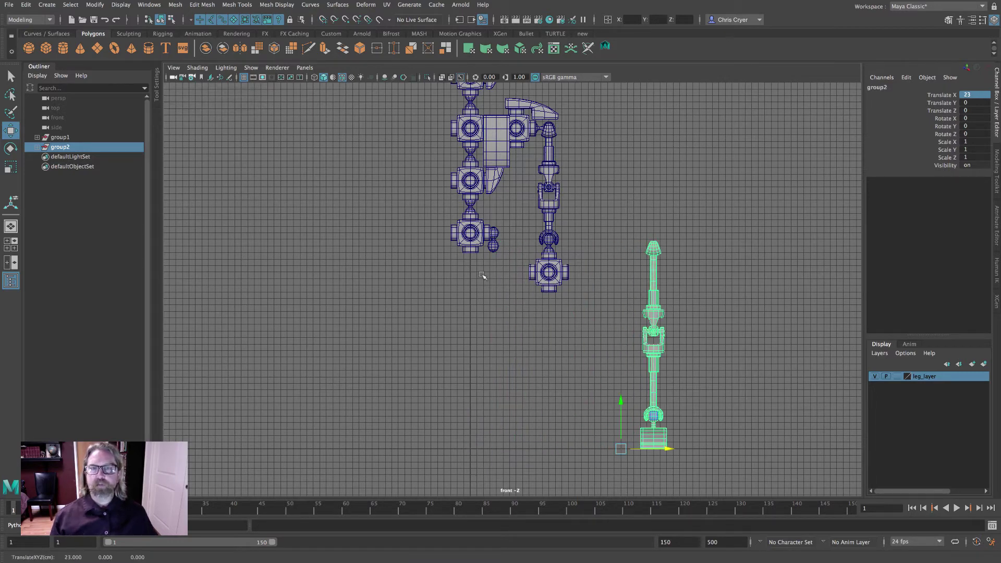
{"action": "left_click", "coordinate": [471, 236]}
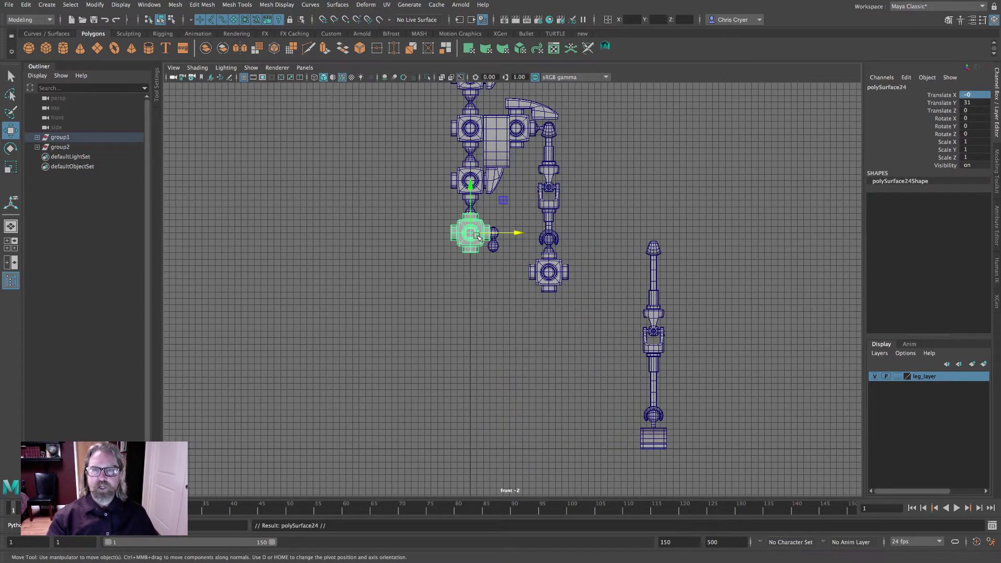
{"action": "left_click_drag", "start_coordinate": [472, 235], "coordinate": [518, 247]}
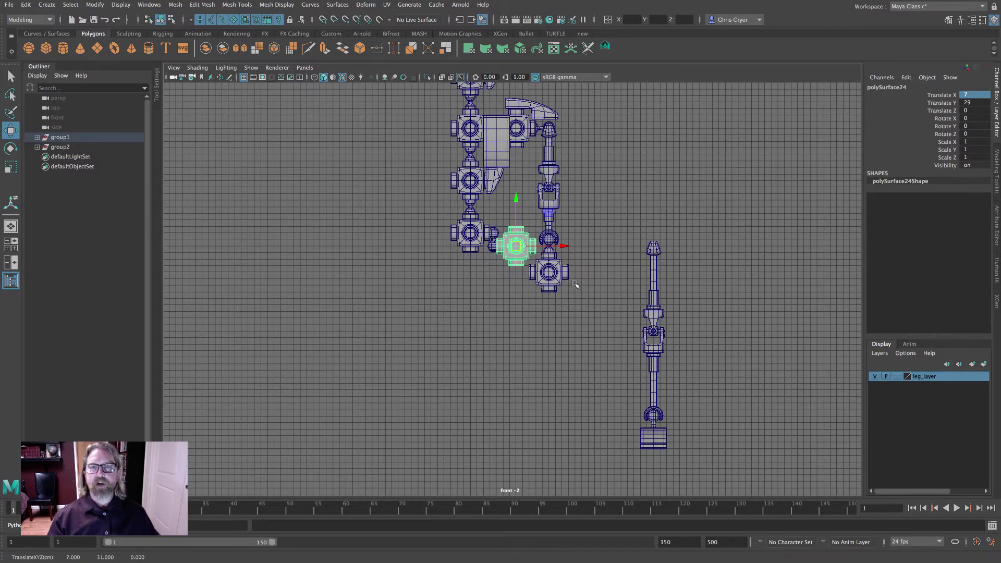
{"action": "scroll", "coordinate": [575, 284], "scroll_direction": "up", "scroll_amount": 5}
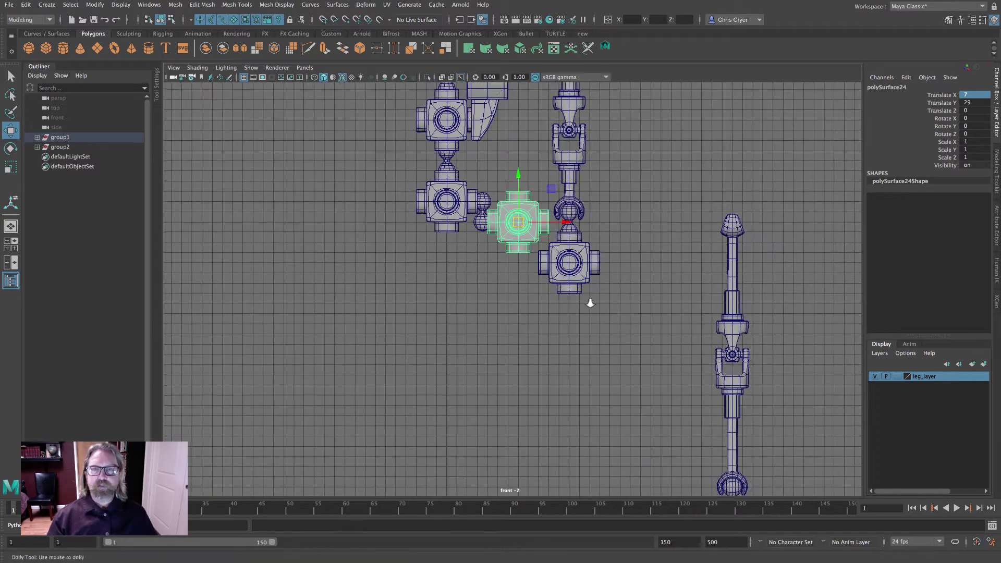
{"action": "scroll", "coordinate": [590, 303], "scroll_direction": "down", "scroll_amount": 3}
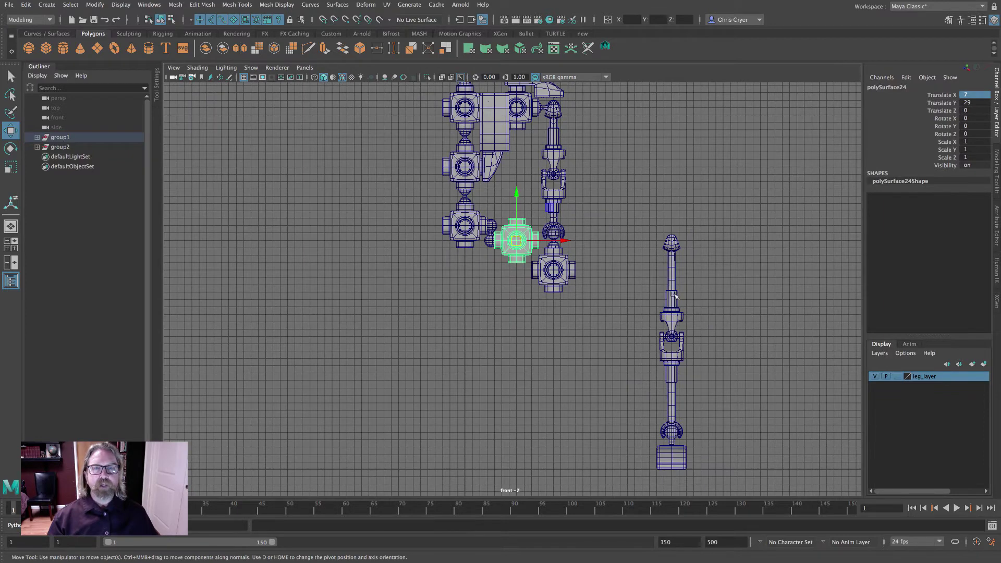
Shift the whole leg group slightly farther from the body, to Translate X 24
{"action": "left_click", "coordinate": [60, 148]}
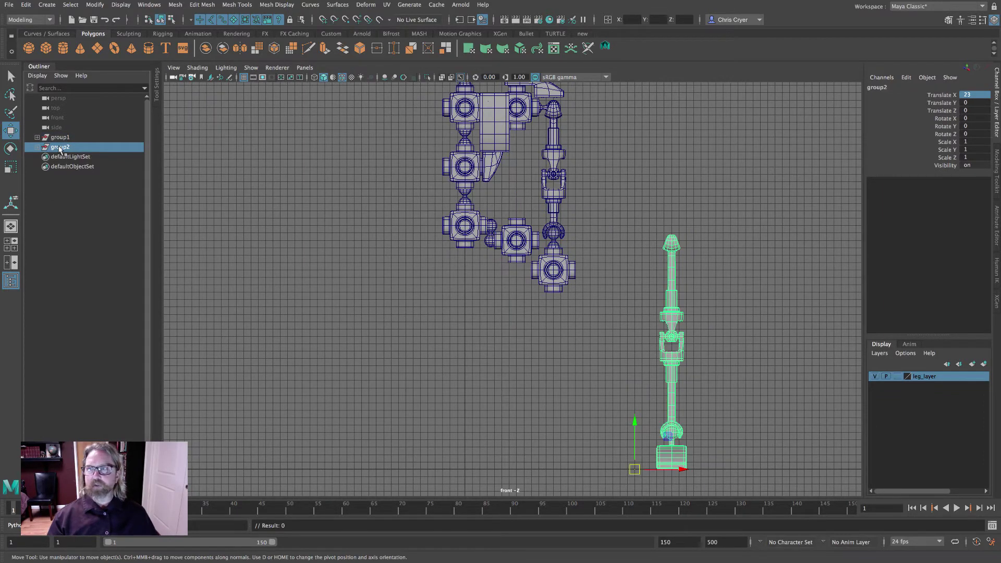
{"action": "left_click", "coordinate": [617, 321]}
{"action": "left_click", "coordinate": [668, 256]}
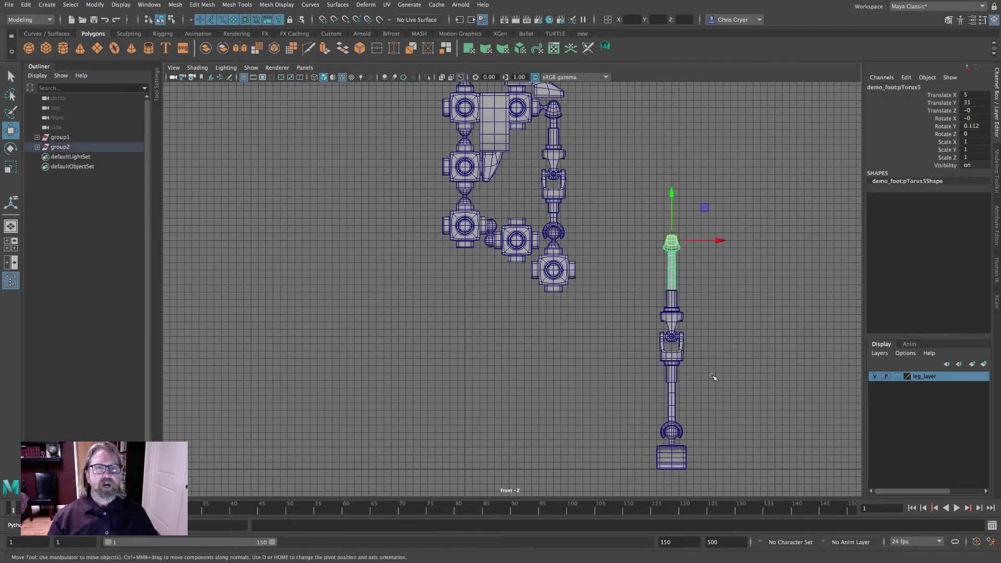
{"action": "key", "text": "Up"}
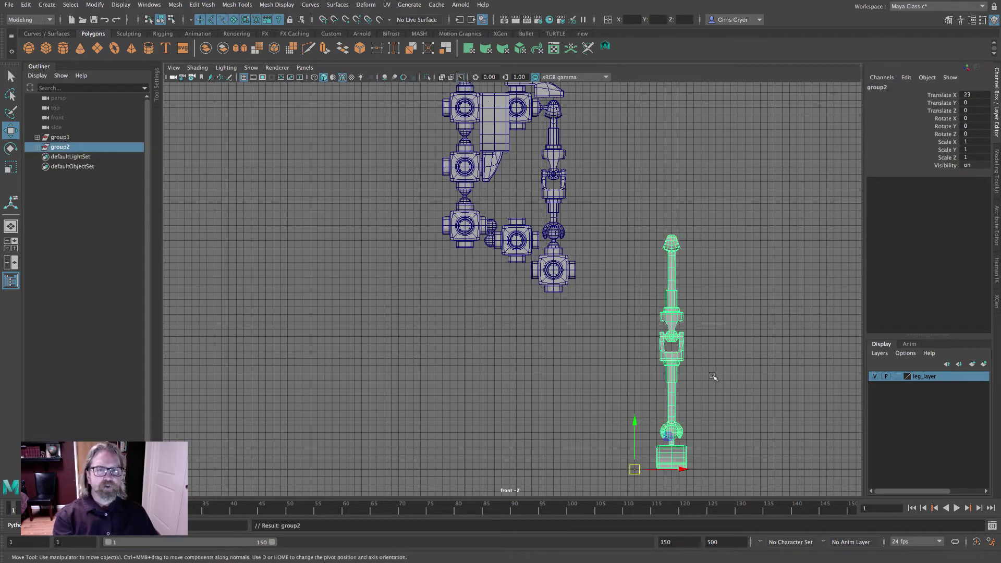
{"action": "left_click_drag", "start_coordinate": [634, 470], "coordinate": [654, 471]}
{"action": "scroll", "coordinate": [620, 303], "scroll_direction": "down", "scroll_amount": 2}
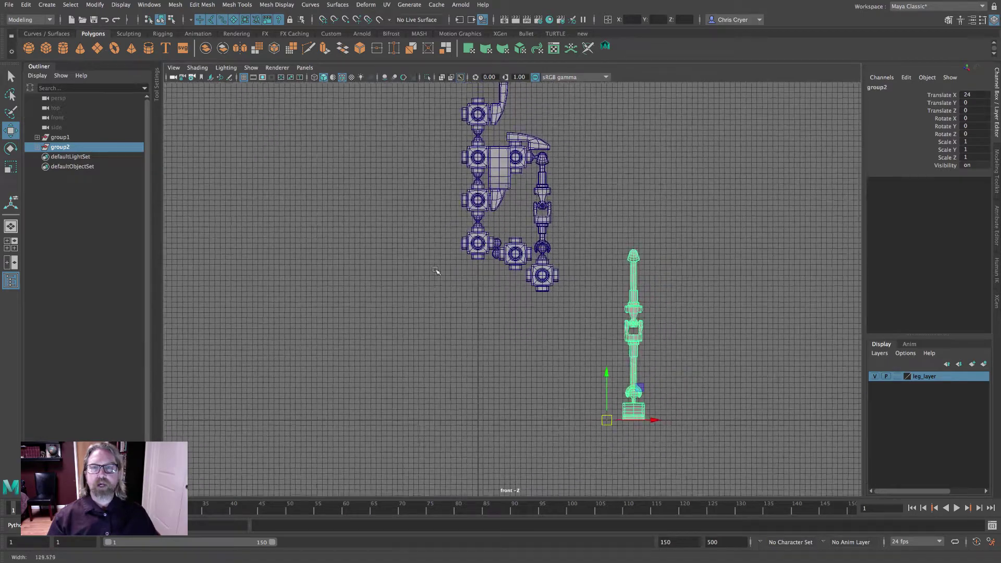
Place the leg group beneath the new hip cube at Translate X 2 and raise the upper-body group to Translate Y 6
{"action": "left_click", "coordinate": [60, 137]}
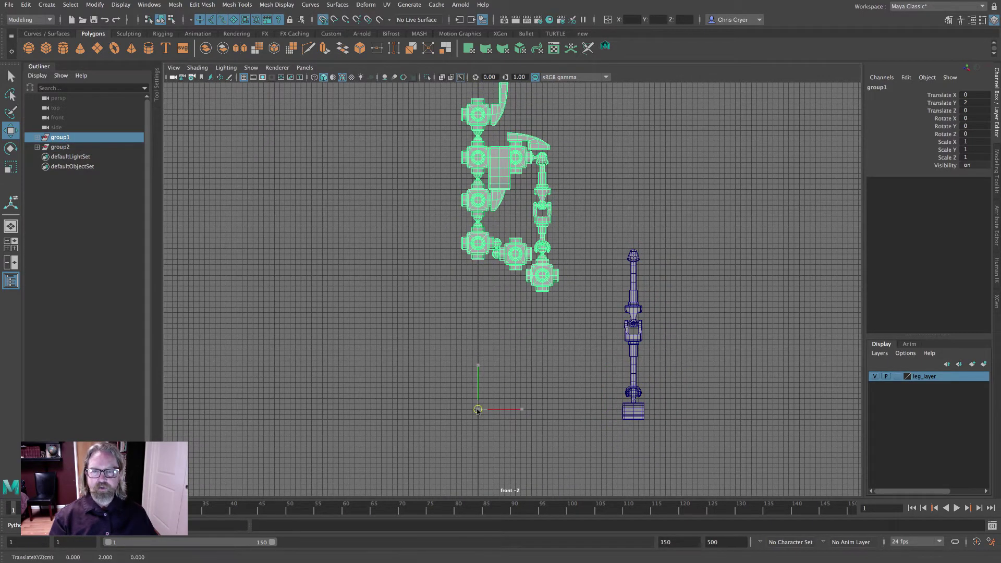
{"action": "left_click_drag", "start_coordinate": [477, 411], "coordinate": [478, 400]}
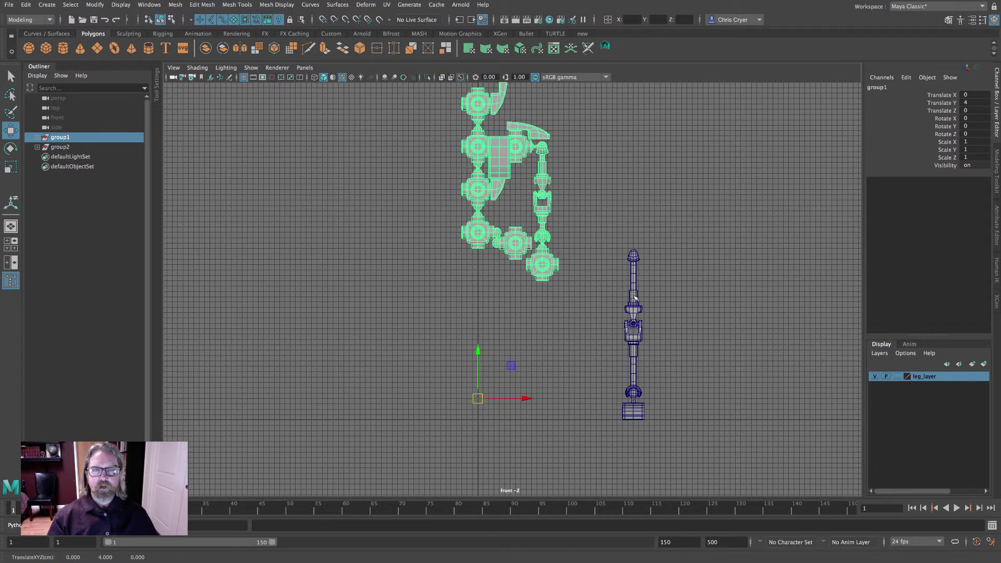
{"action": "left_click", "coordinate": [62, 149]}
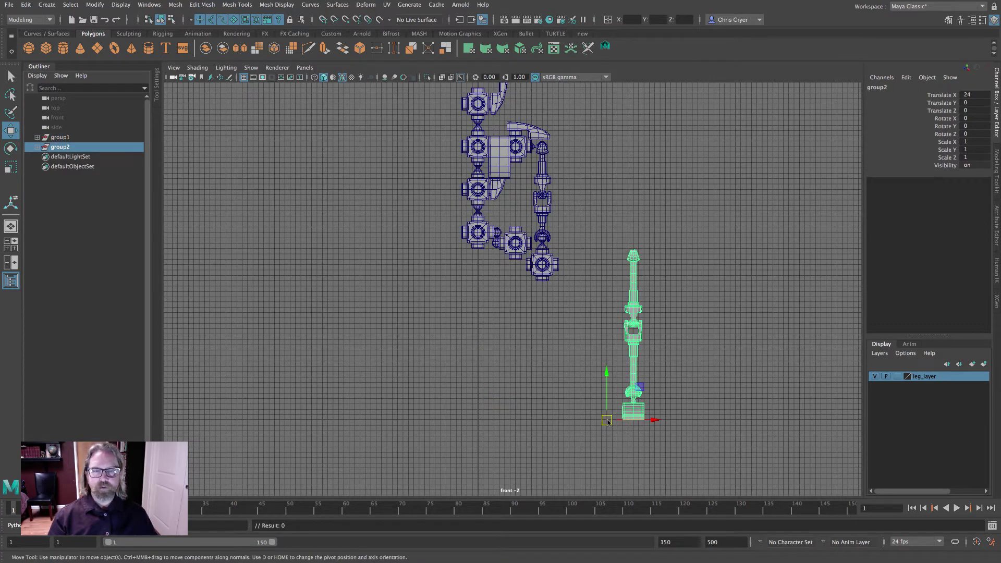
{"action": "left_click_drag", "start_coordinate": [607, 422], "coordinate": [490, 420]}
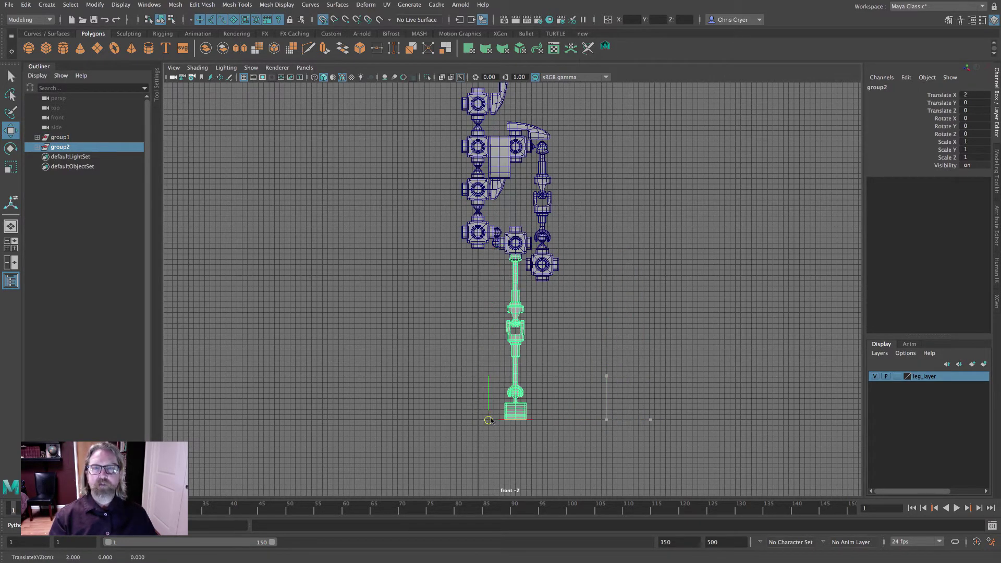
{"action": "left_click", "coordinate": [58, 138]}
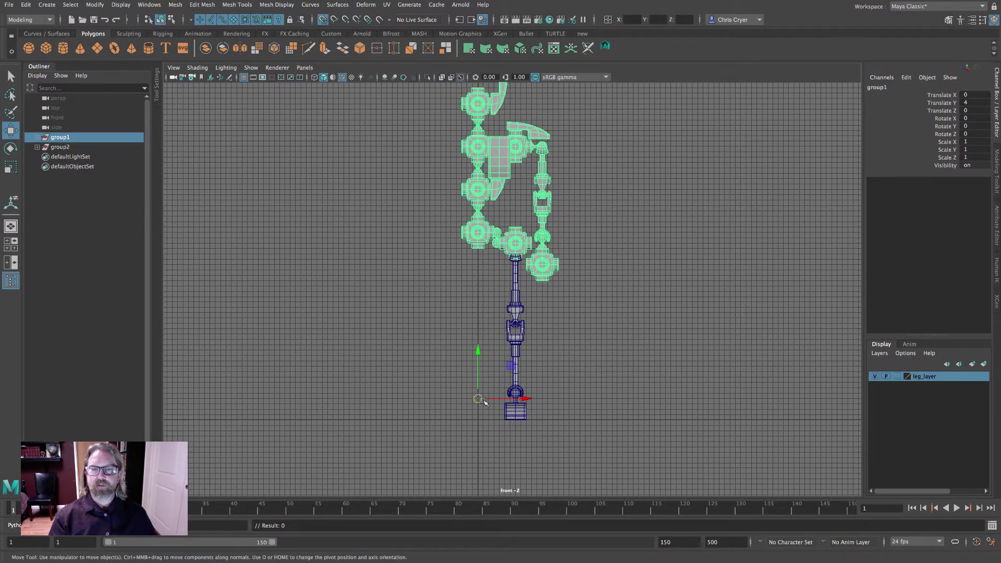
{"action": "left_click_drag", "start_coordinate": [478, 400], "coordinate": [478, 388]}
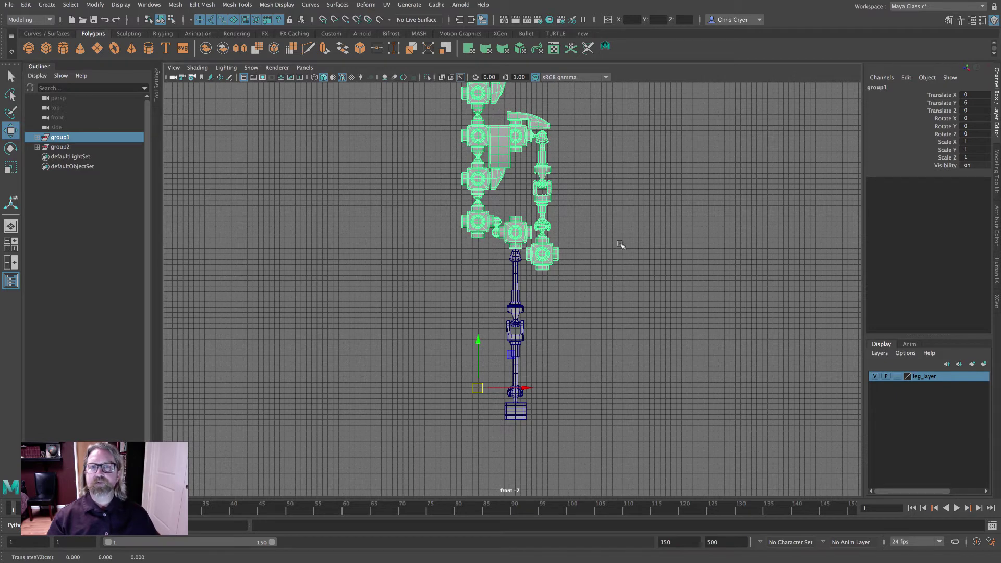
Try a polygon sphere at Translate X 7, Y 31 in the leg's top socket, and delete it
{"action": "left_click", "coordinate": [28, 48]}
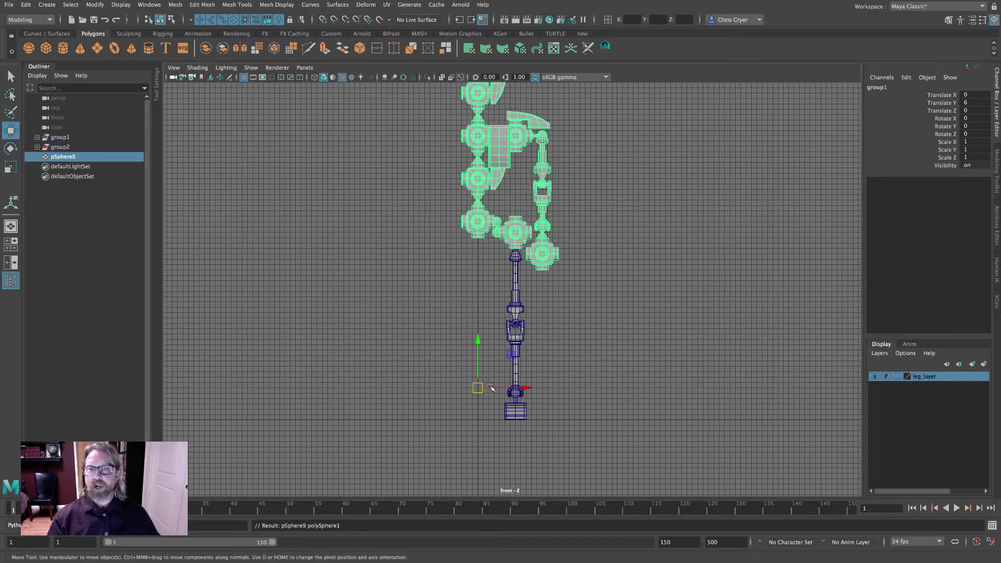
{"action": "left_click_drag", "start_coordinate": [478, 421], "coordinate": [515, 232]}
{"action": "left_click", "coordinate": [682, 281]}
{"action": "right_click_drag", "start_coordinate": [682, 282], "coordinate": [610, 288], "text": "alt"}
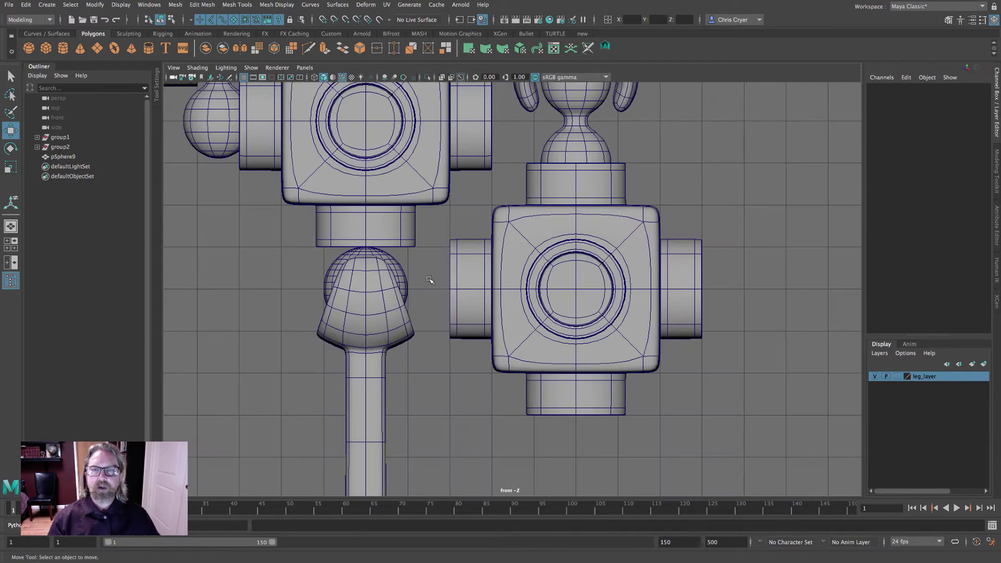
{"action": "left_click", "coordinate": [344, 258]}
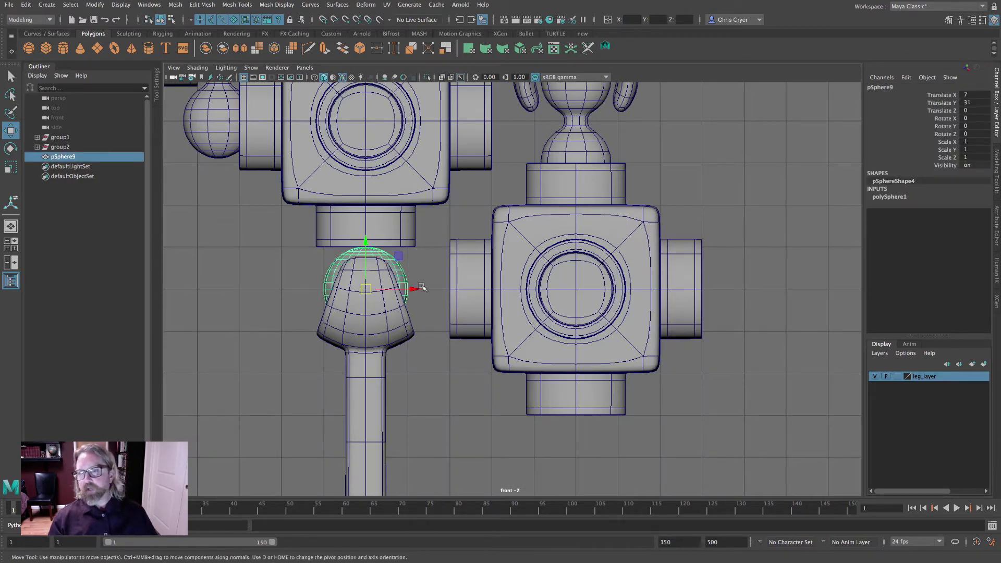
{"action": "right_click_drag", "start_coordinate": [520, 261], "coordinate": [329, 249], "text": "alt"}
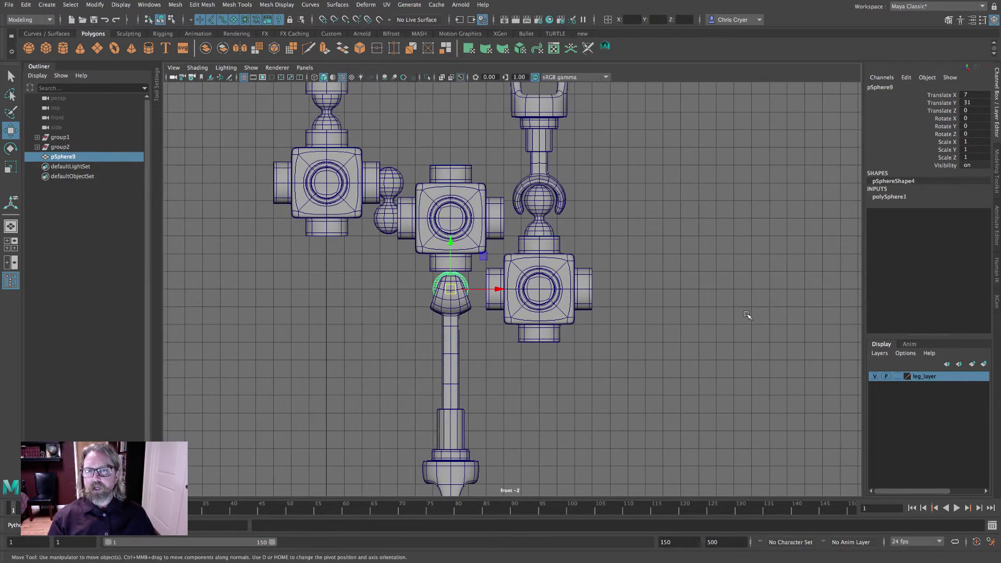
{"action": "right_click_drag", "start_coordinate": [746, 315], "coordinate": [291, 230], "text": "alt"}
{"action": "key", "text": "Delete"}
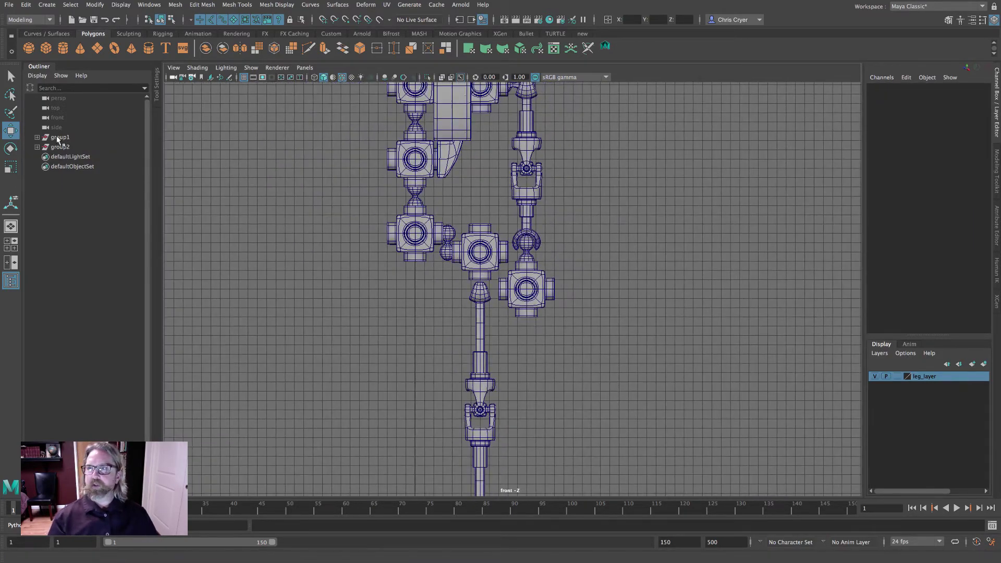
Raise the upper-body group to Translate Y 7 to widen the gap between the hip cube and the leg
{"action": "left_click", "coordinate": [59, 138]}
{"action": "right_click_drag", "start_coordinate": [591, 246], "coordinate": [450, 410], "text": "alt"}
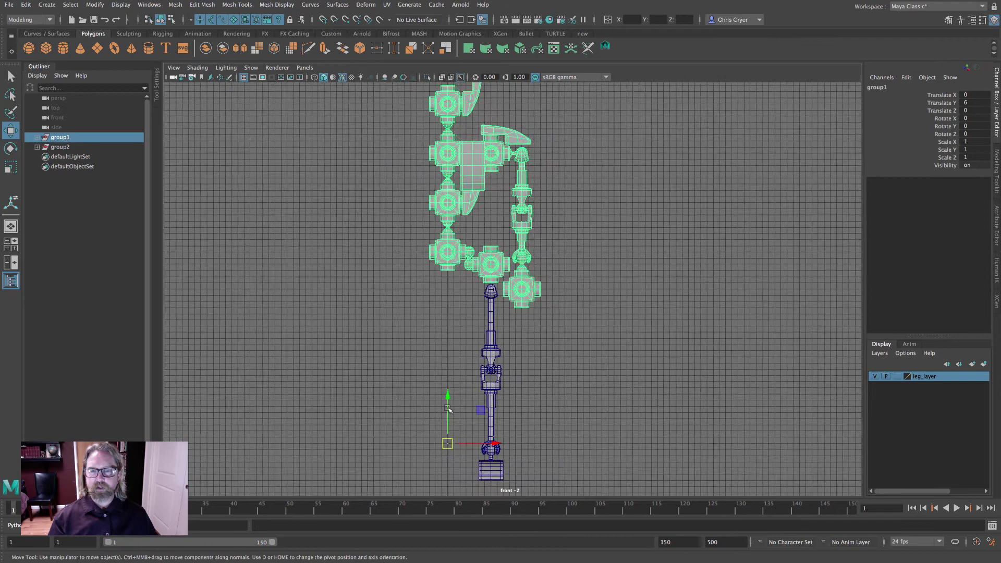
{"action": "left_click", "coordinate": [447, 444]}
{"action": "left_click_drag", "start_coordinate": [447, 443], "coordinate": [447, 437]}
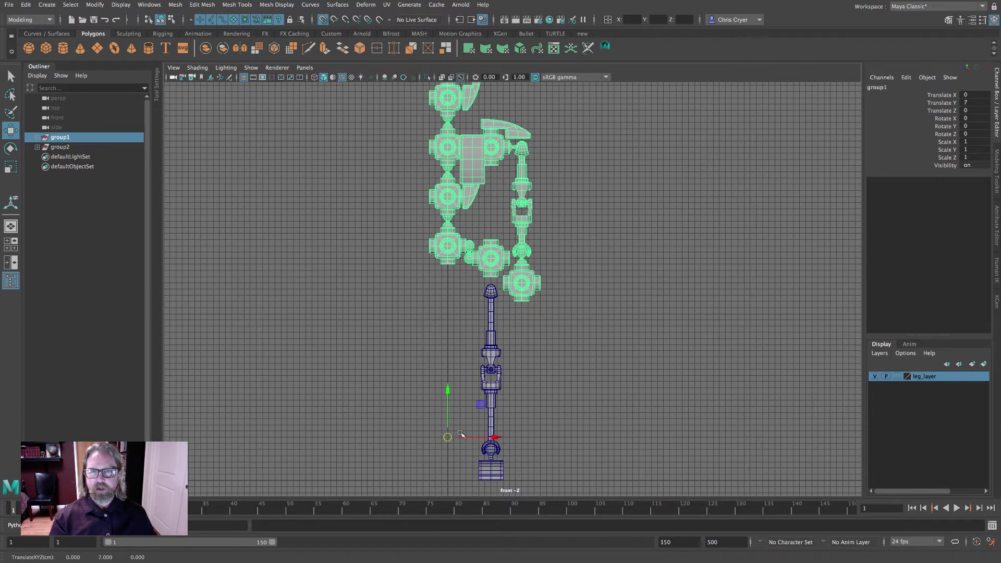
{"action": "left_click", "coordinate": [563, 246]}
Duplicate a double-ball connector and place the copy between the hip cube and the leg's top socket at Translate X 7, Y -4
{"action": "left_click", "coordinate": [447, 221]}
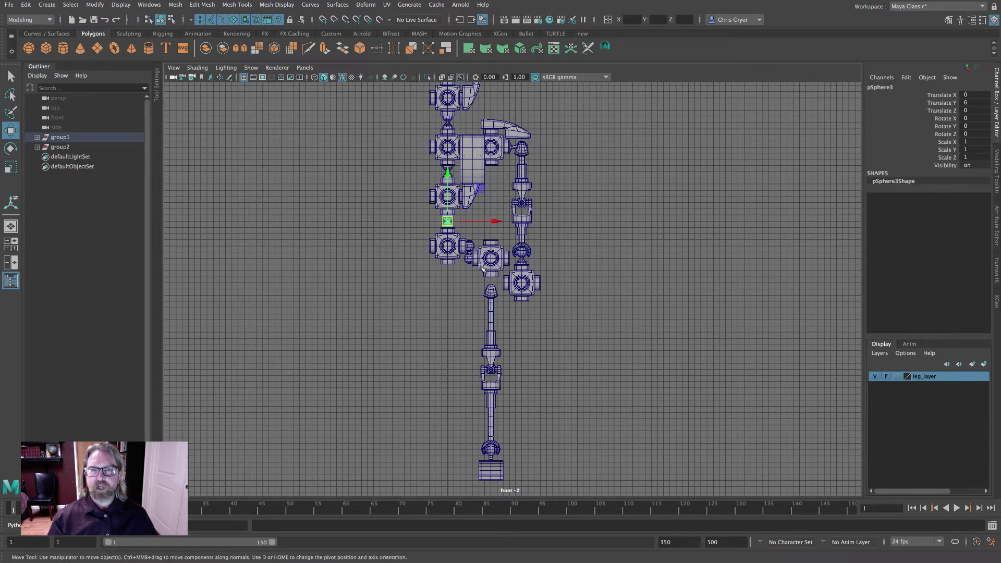
{"action": "left_click", "coordinate": [468, 259]}
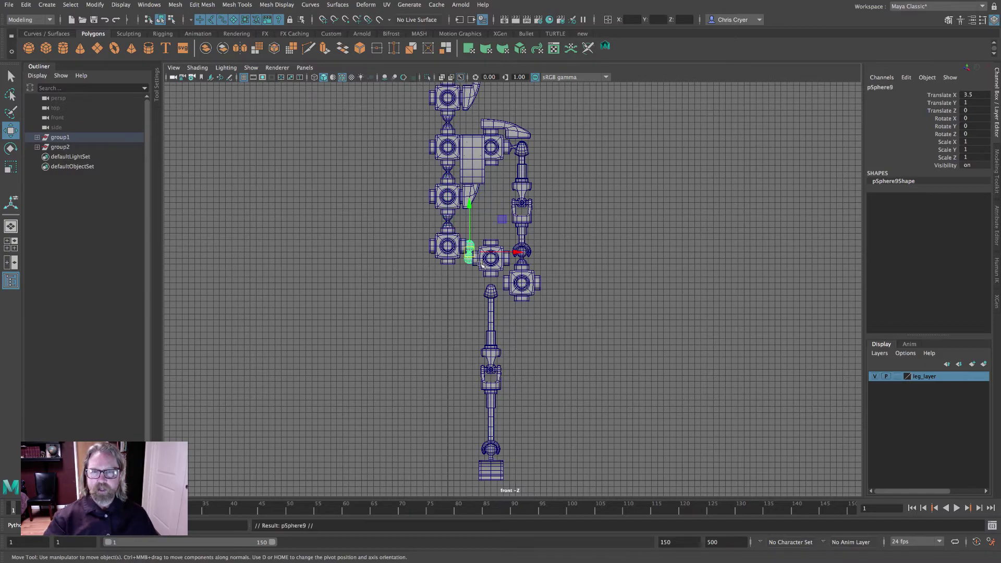
{"action": "left_click", "coordinate": [491, 284]}
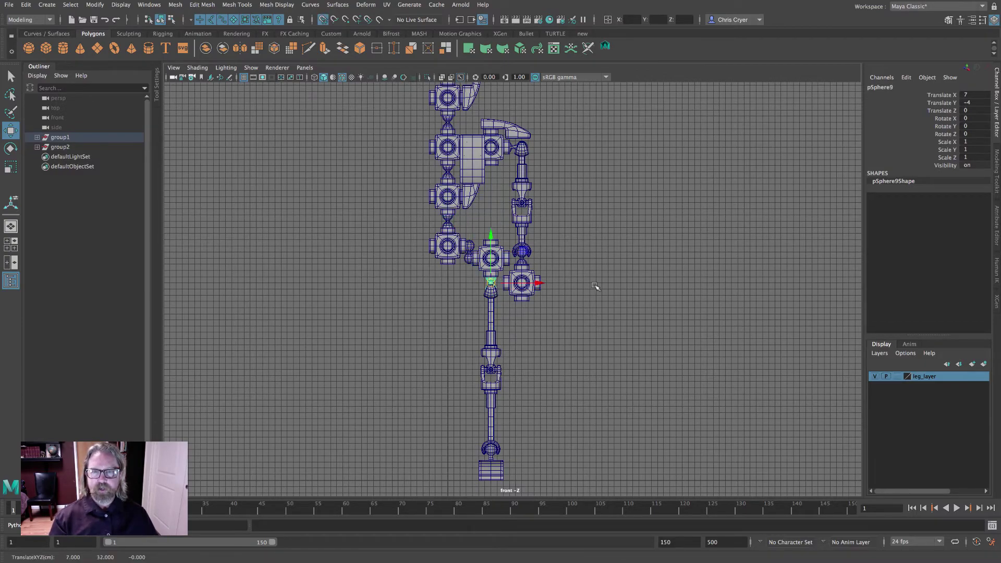
{"action": "left_click", "coordinate": [696, 288]}
Examine the assembled half of the robot in the perspective view
{"action": "scroll", "coordinate": [688, 297], "scroll_direction": "down", "scroll_amount": 3}
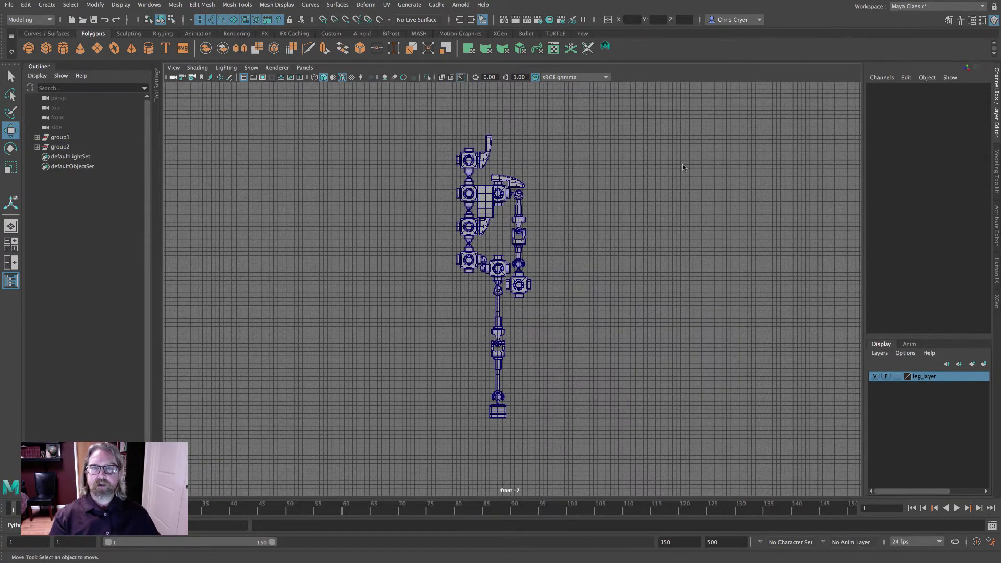
{"action": "key", "text": "space"}
{"action": "key", "text": "space"}
{"action": "left_click_drag", "start_coordinate": [703, 225], "coordinate": [627, 306], "text": "alt"}
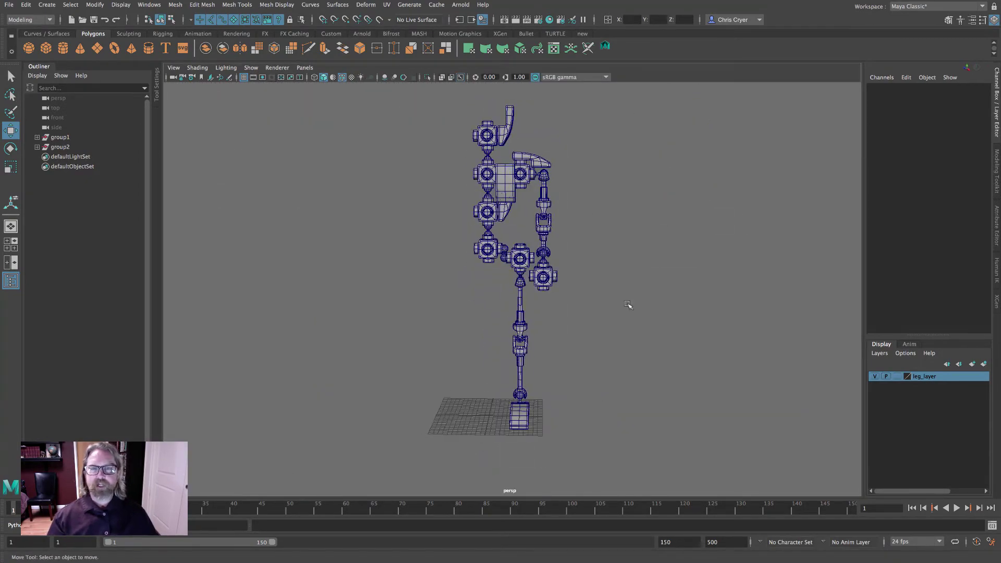
{"action": "left_click_drag", "start_coordinate": [553, 182], "coordinate": [561, 334], "text": "alt"}
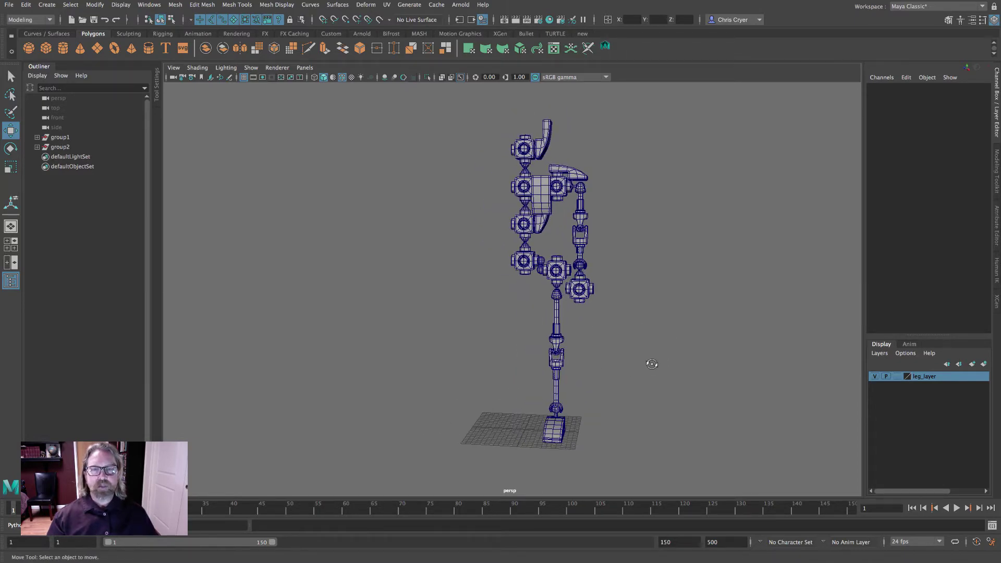
{"action": "mouse_move", "coordinate": [652, 364]}
{"action": "left_mouse_down", "text": "alt"}
{"action": "mouse_move", "coordinate": [546, 358]}
{"action": "mouse_move", "coordinate": [717, 370]}
{"action": "mouse_move", "coordinate": [712, 378]}
{"action": "mouse_move", "coordinate": [686, 376]}
{"action": "mouse_move", "coordinate": [757, 373]}
{"action": "mouse_move", "coordinate": [688, 371]}
{"action": "mouse_move", "coordinate": [692, 379]}
{"action": "mouse_move", "coordinate": [670, 366]}
{"action": "left_mouse_up", "text": "alt"}
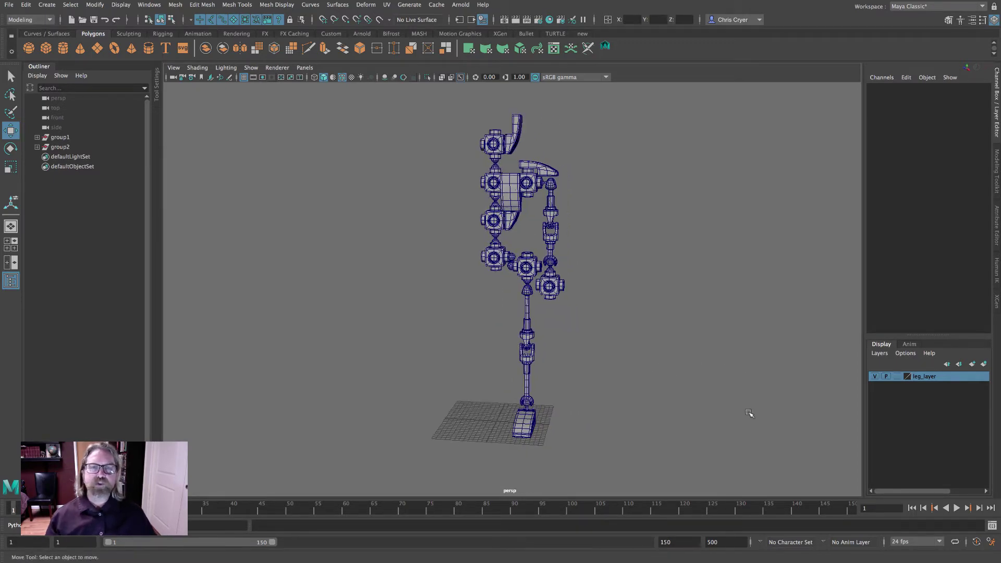
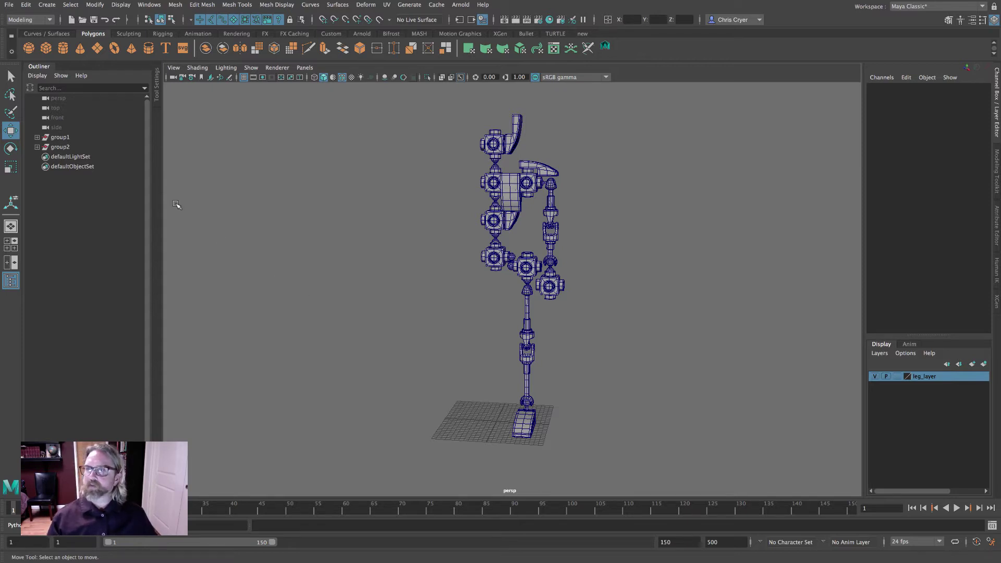
Ungroup the upper-body group and the leg group into separate parts
{"action": "left_click", "coordinate": [60, 137]}
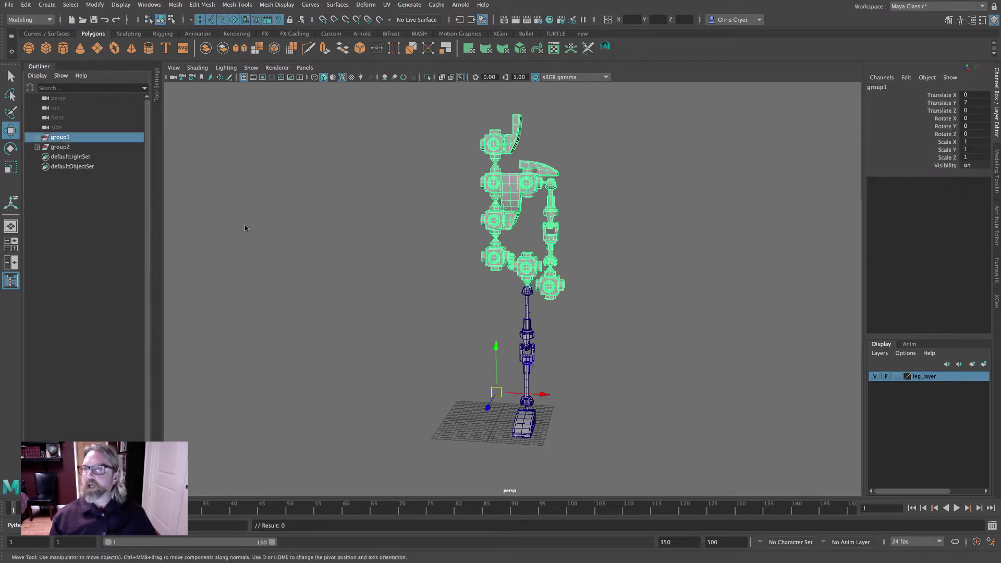
{"action": "left_click", "coordinate": [25, 5]}
{"action": "left_click", "coordinate": [88, 202]}
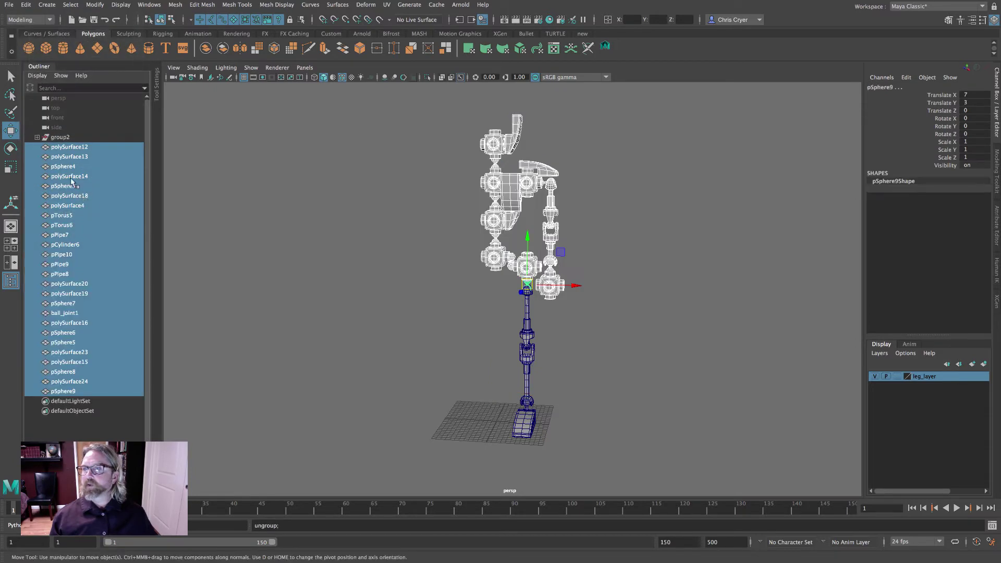
{"action": "left_click", "coordinate": [60, 137]}
{"action": "left_click", "coordinate": [25, 5]}
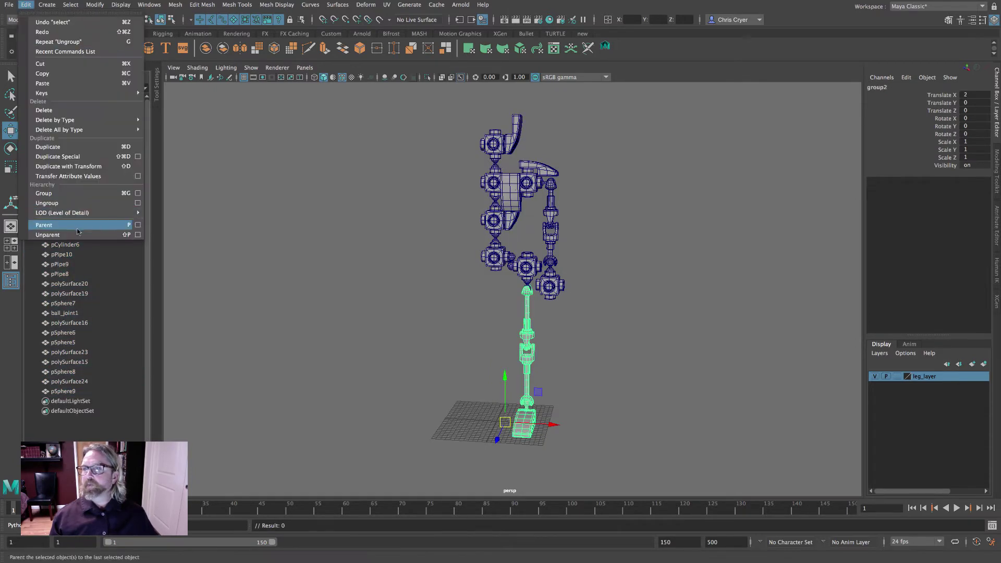
{"action": "left_click", "coordinate": [76, 204]}
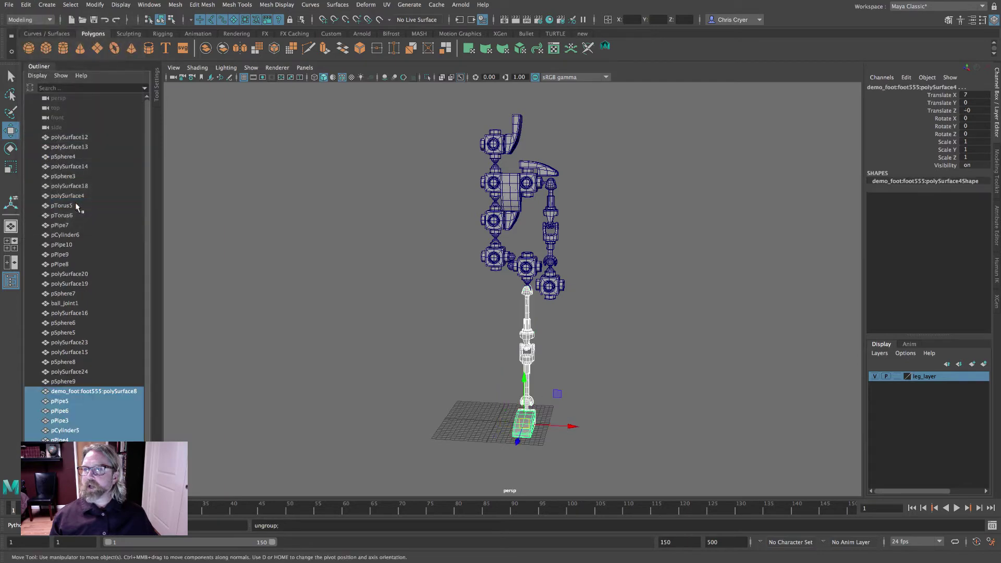
{"action": "left_click", "coordinate": [583, 290]}
Group the head piece, chest plate, shoulder, arm and hand parts on one side of the spine
{"action": "left_click_drag", "start_coordinate": [579, 293], "coordinate": [604, 289], "text": "alt"}
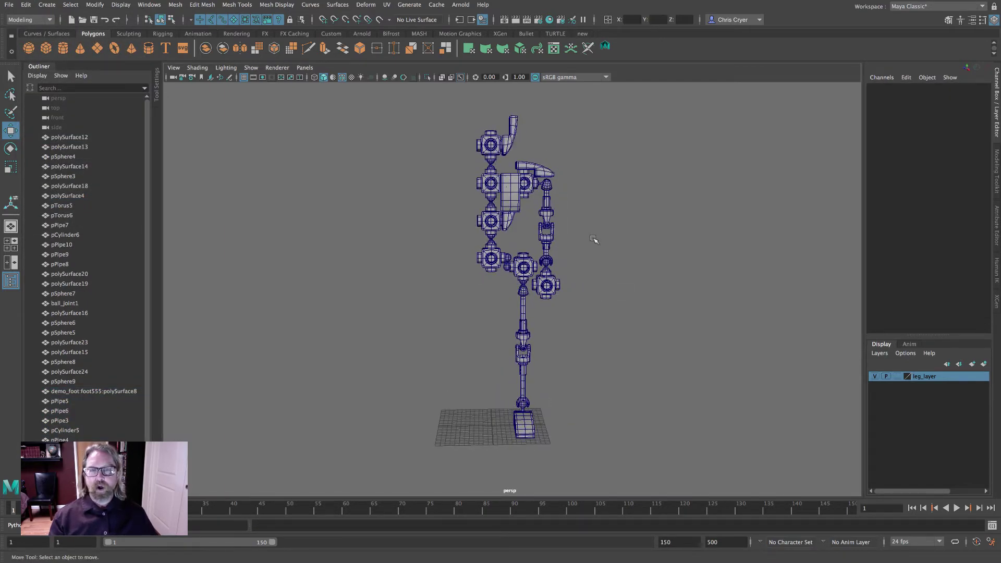
{"action": "mouse_move", "coordinate": [470, 201]}
{"action": "left_mouse_down", "text": "alt"}
{"action": "mouse_move", "coordinate": [443, 216]}
{"action": "mouse_move", "coordinate": [396, 217]}
{"action": "mouse_move", "coordinate": [464, 214]}
{"action": "left_mouse_up", "text": "alt"}
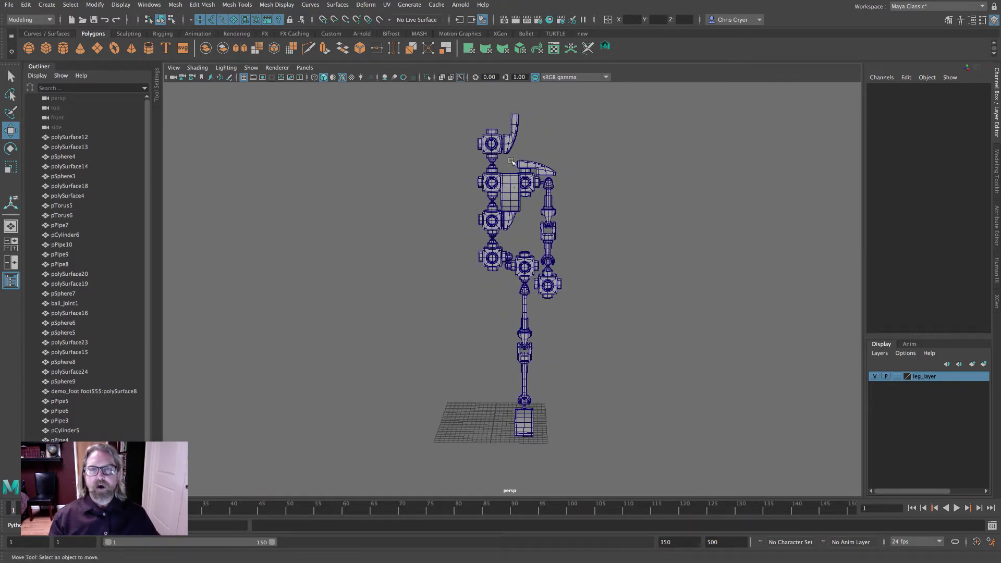
{"action": "left_click_drag", "start_coordinate": [511, 161], "coordinate": [583, 241]}
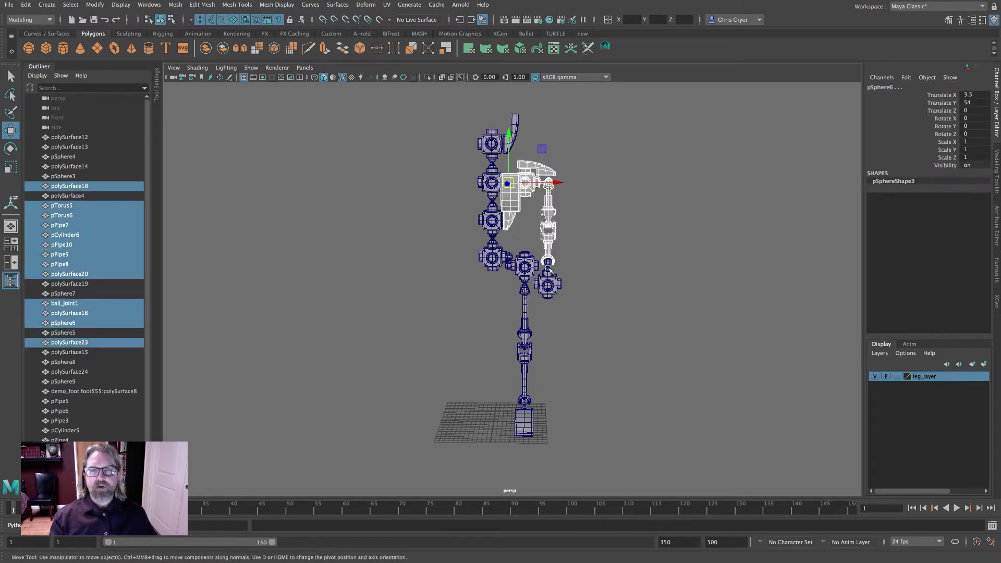
{"action": "left_click", "coordinate": [547, 264], "text": "shift"}
{"action": "left_click", "coordinate": [547, 284], "text": "shift"}
{"action": "left_click", "coordinate": [10, 77]}
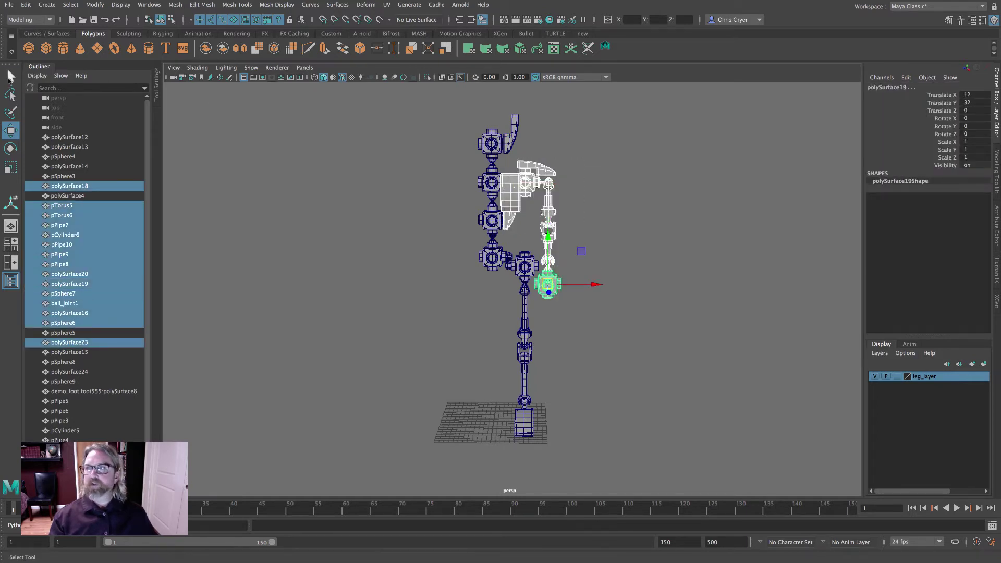
{"action": "left_click", "coordinate": [10, 77]}
{"action": "left_click", "coordinate": [516, 132], "text": "shift"}
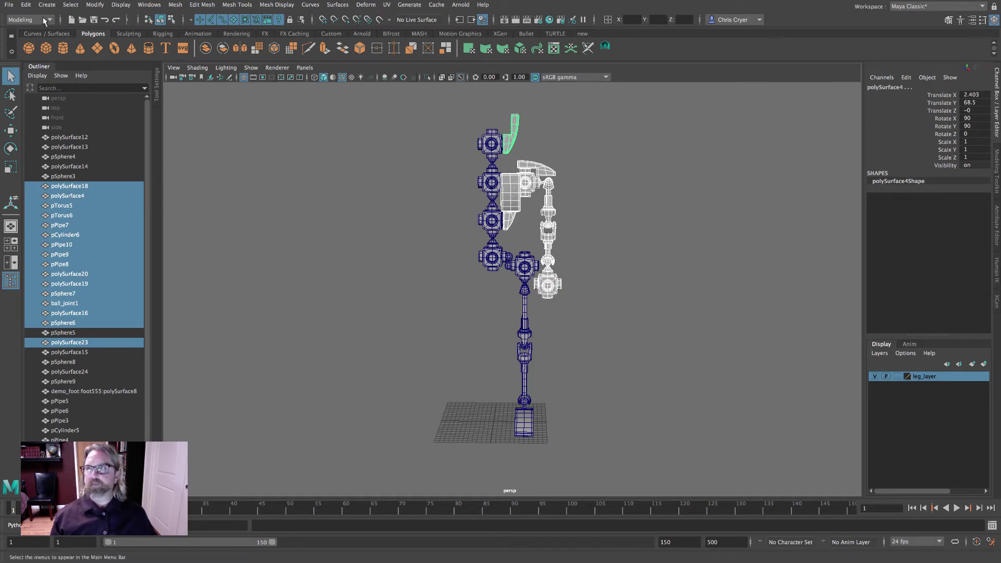
{"action": "left_click", "coordinate": [27, 6]}
{"action": "left_click", "coordinate": [86, 194]}
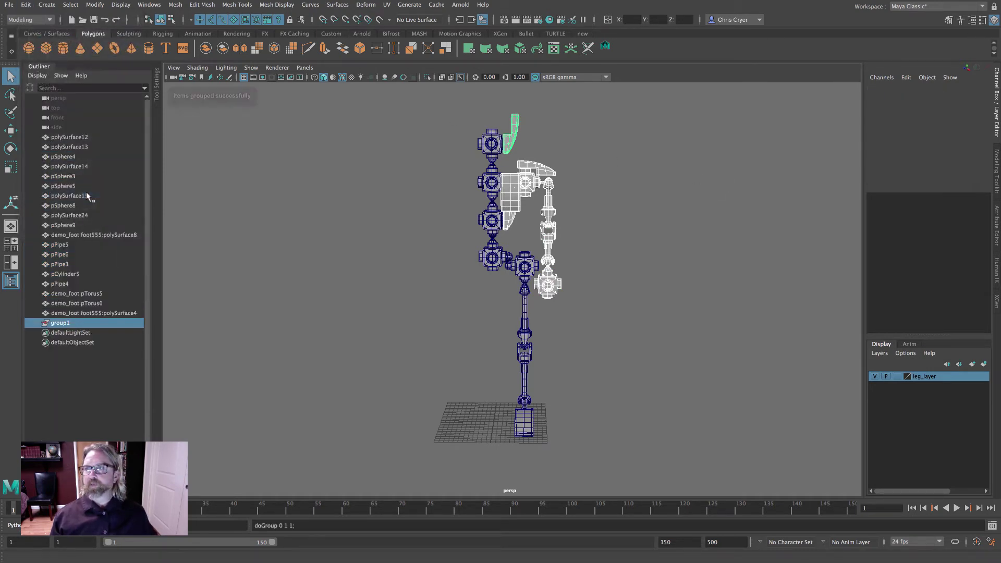
Mirror the new arm, chest and head-piece group with a Duplicate Special copy at Scale X -1
{"action": "left_click", "coordinate": [26, 5]}
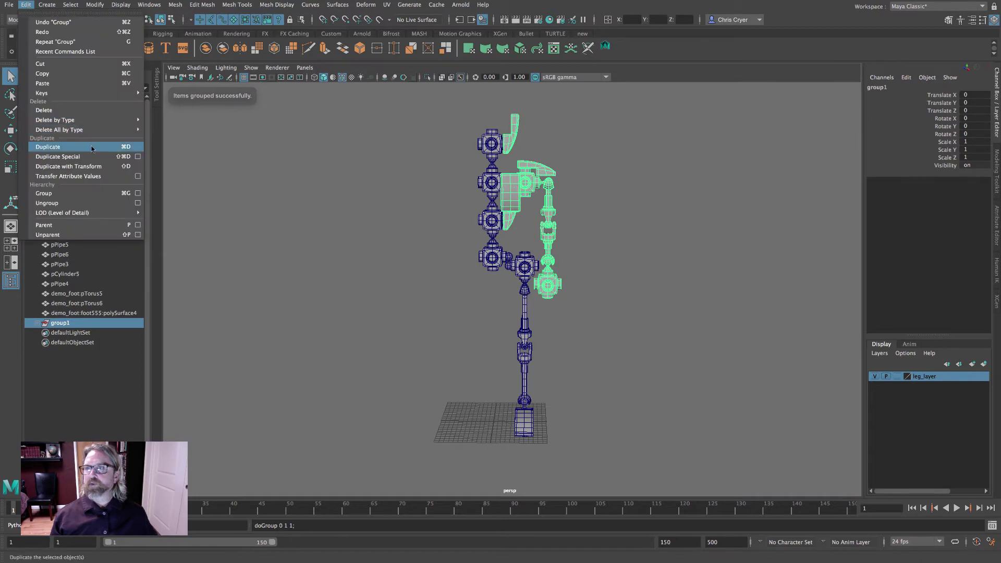
{"action": "left_click", "coordinate": [137, 157]}
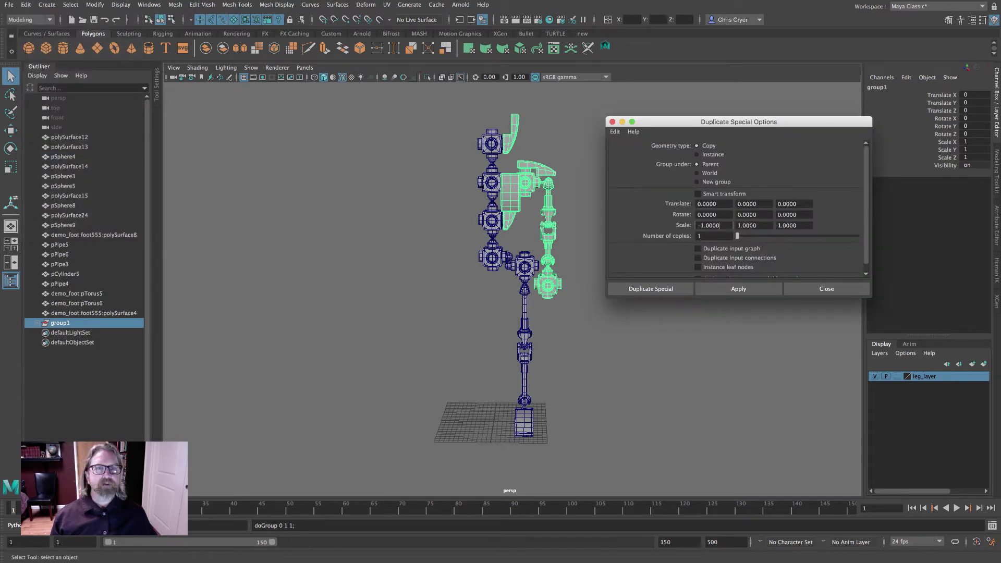
{"action": "left_click_drag", "start_coordinate": [719, 225], "coordinate": [655, 226]}
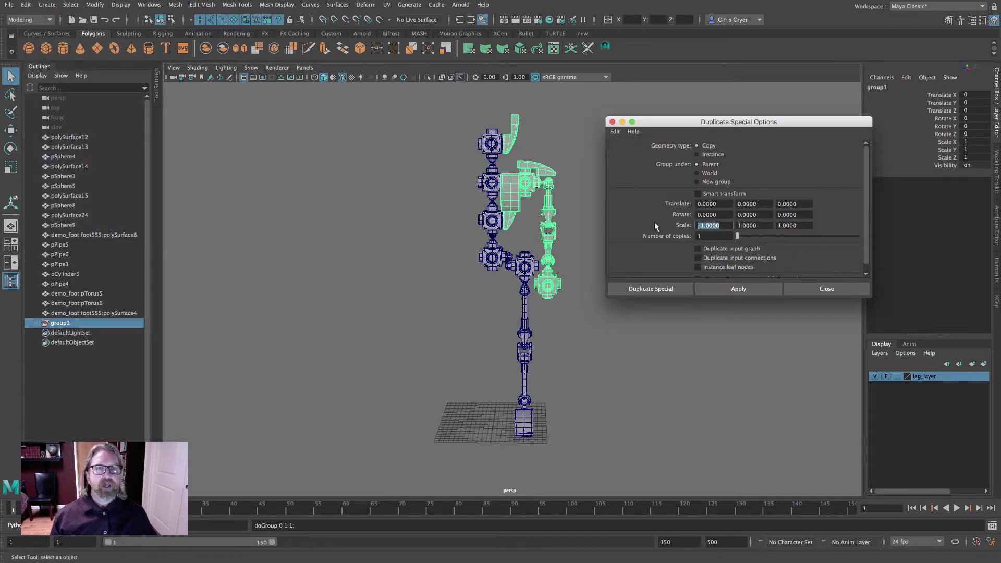
{"action": "left_click", "coordinate": [10, 130]}
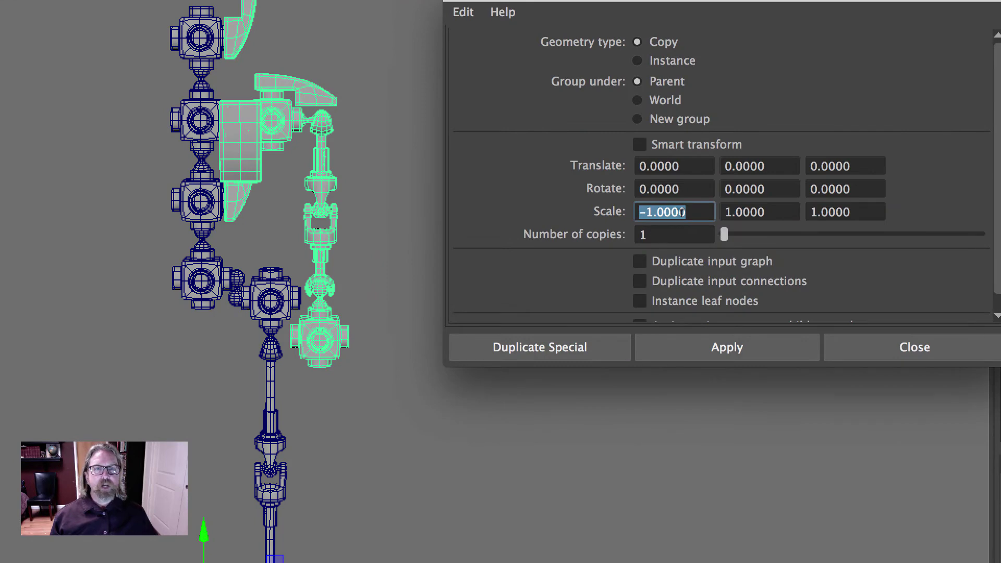
{"action": "left_click", "coordinate": [556, 353]}
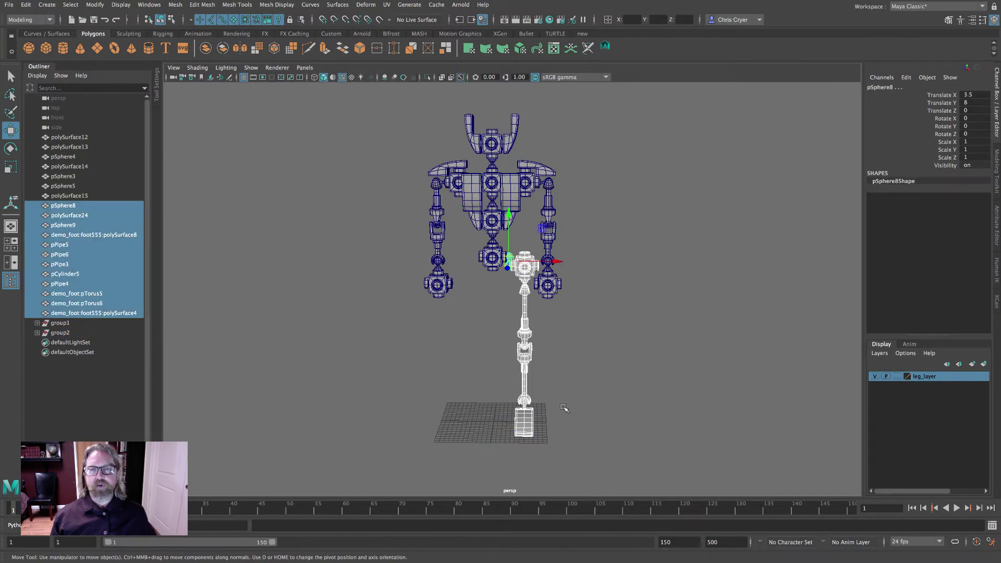
Group the hip and leg parts with their connectors and mirror the group with Duplicate Special at Scale X -1
{"action": "left_click", "coordinate": [26, 5]}
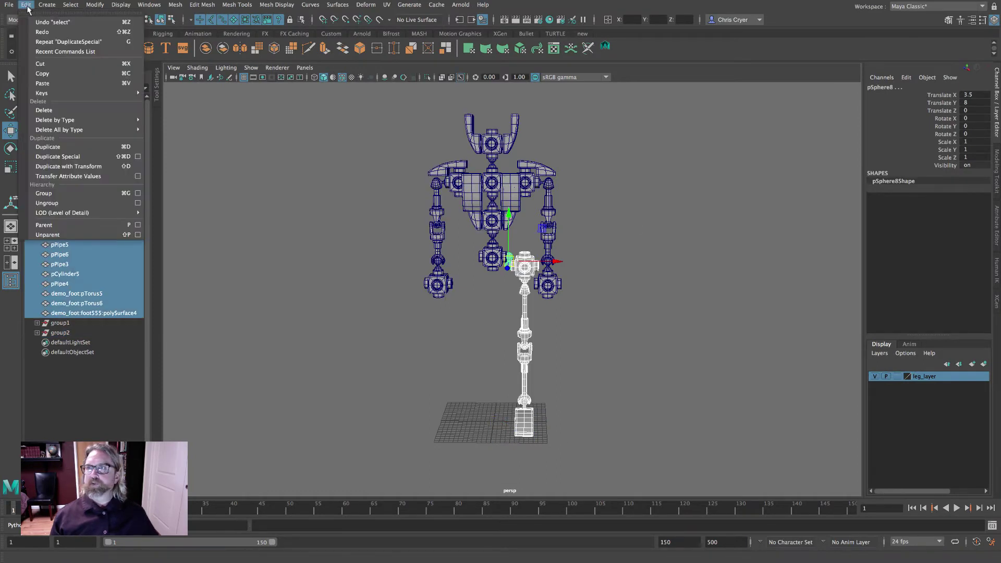
{"action": "left_click", "coordinate": [51, 192]}
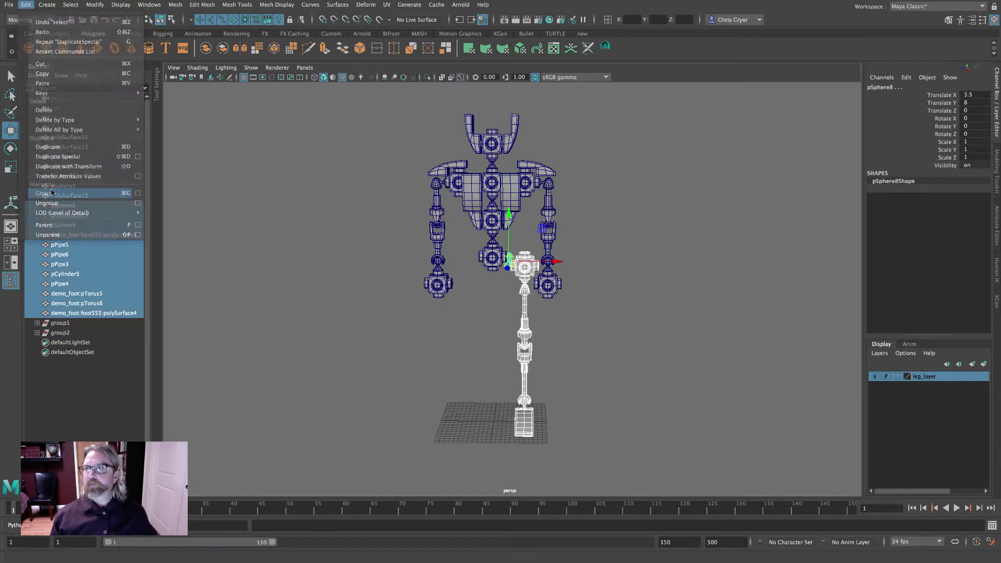
{"action": "left_click", "coordinate": [26, 4]}
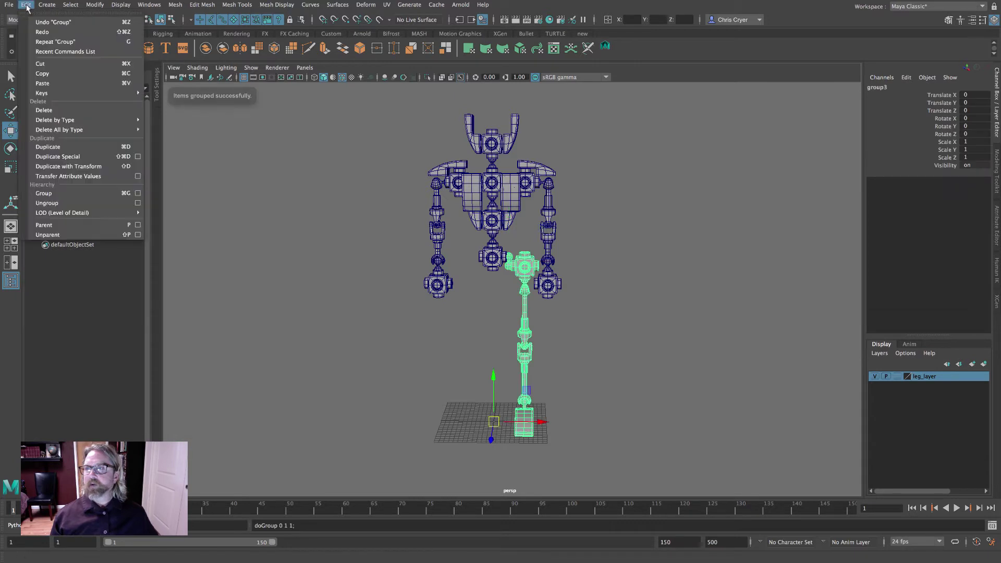
{"action": "left_click", "coordinate": [137, 157]}
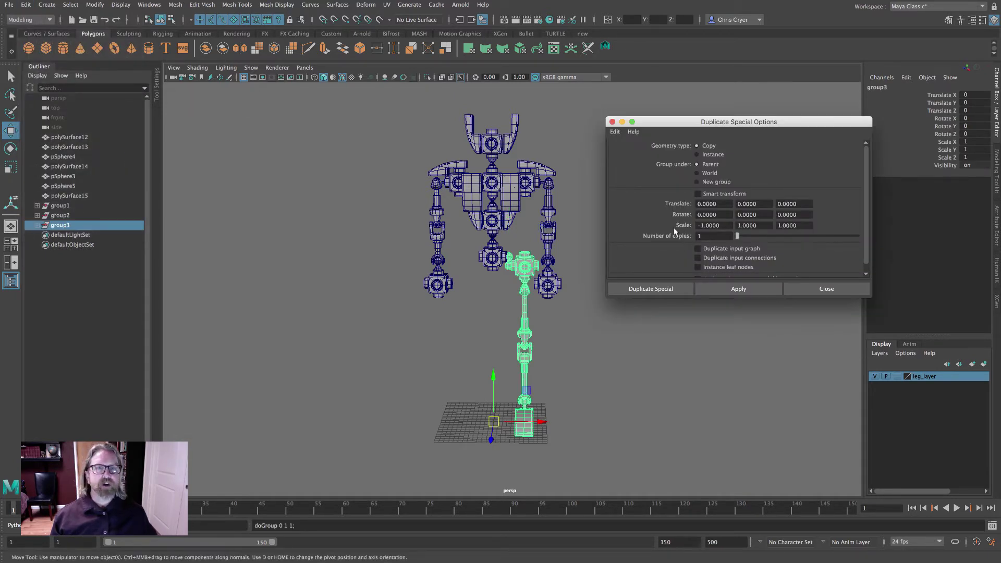
{"action": "left_click", "coordinate": [658, 288]}
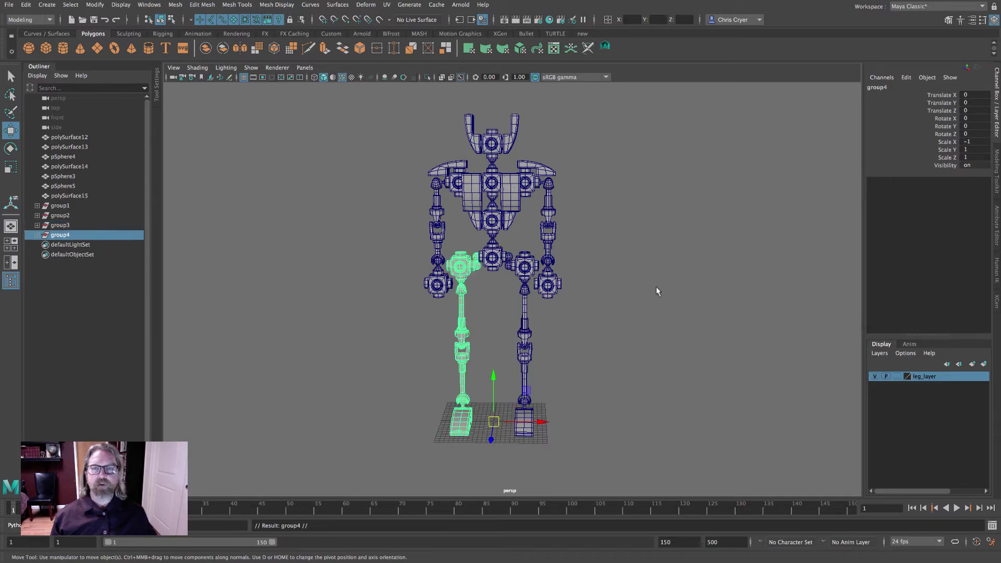
{"action": "left_click", "coordinate": [636, 230]}
{"action": "mouse_move", "coordinate": [704, 239]}
{"action": "left_mouse_down", "text": "alt"}
{"action": "mouse_move", "coordinate": [717, 223]}
{"action": "mouse_move", "coordinate": [761, 239]}
{"action": "mouse_move", "coordinate": [748, 251]}
{"action": "mouse_move", "coordinate": [608, 238]}
{"action": "mouse_move", "coordinate": [718, 239]}
{"action": "mouse_move", "coordinate": [688, 243]}
{"action": "left_mouse_up", "text": "alt"}
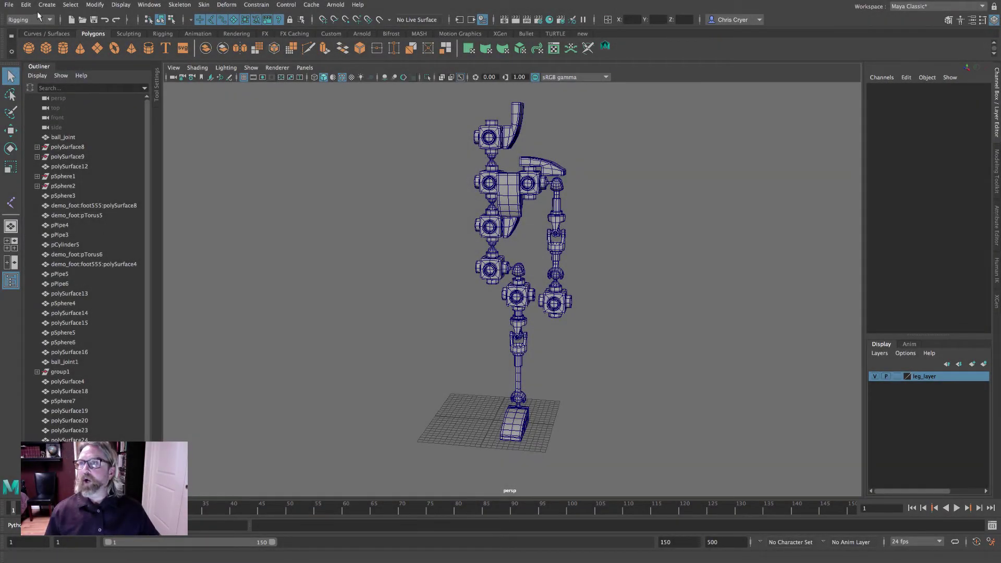
Delete the history of all objects and remove the empty groups polySurface8 and polySurface9 from the scene
{"action": "left_click", "coordinate": [26, 5]}
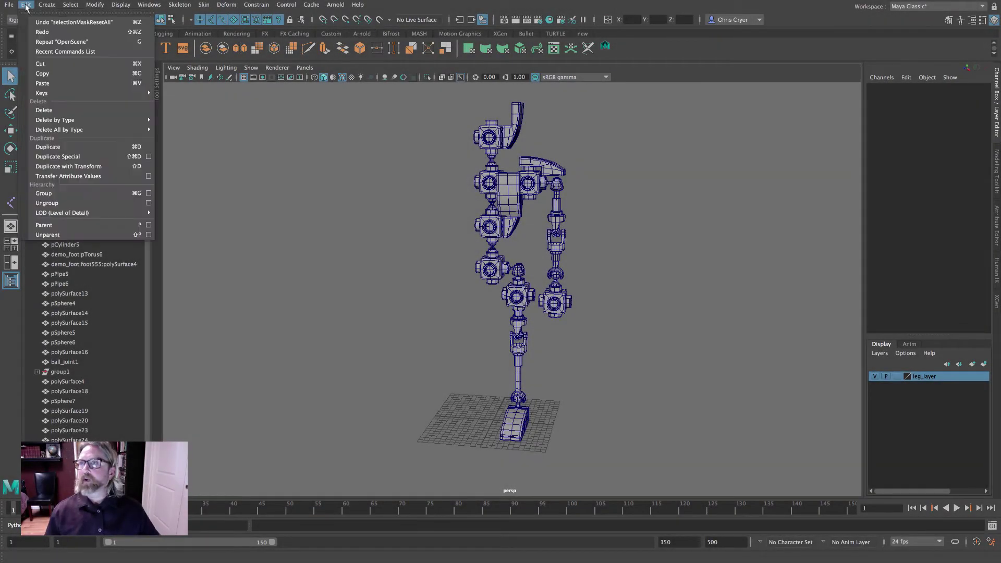
{"action": "mouse_move", "coordinate": [77, 130]}
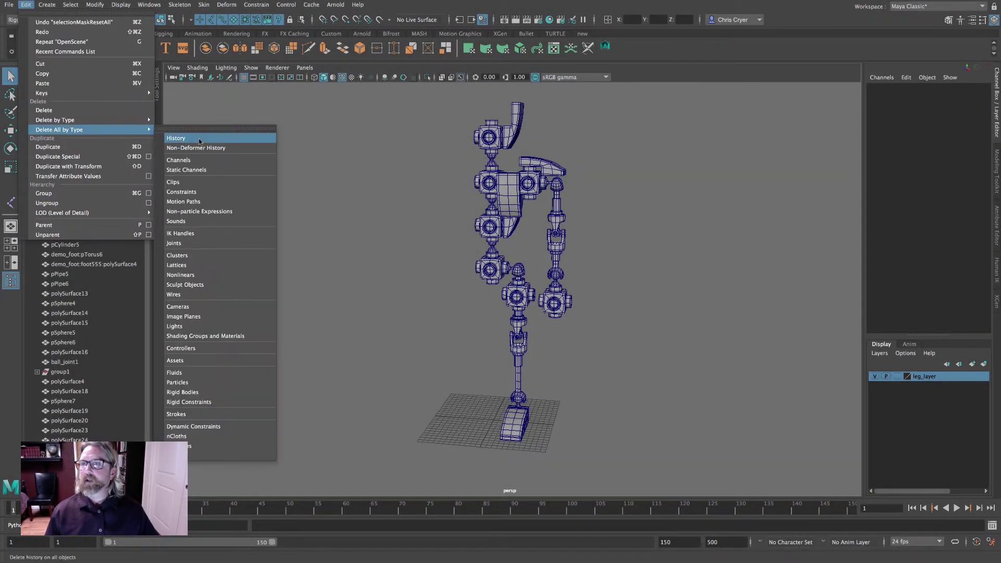
{"action": "left_click", "coordinate": [197, 137]}
{"action": "left_click_drag", "start_coordinate": [74, 148], "coordinate": [71, 157]}
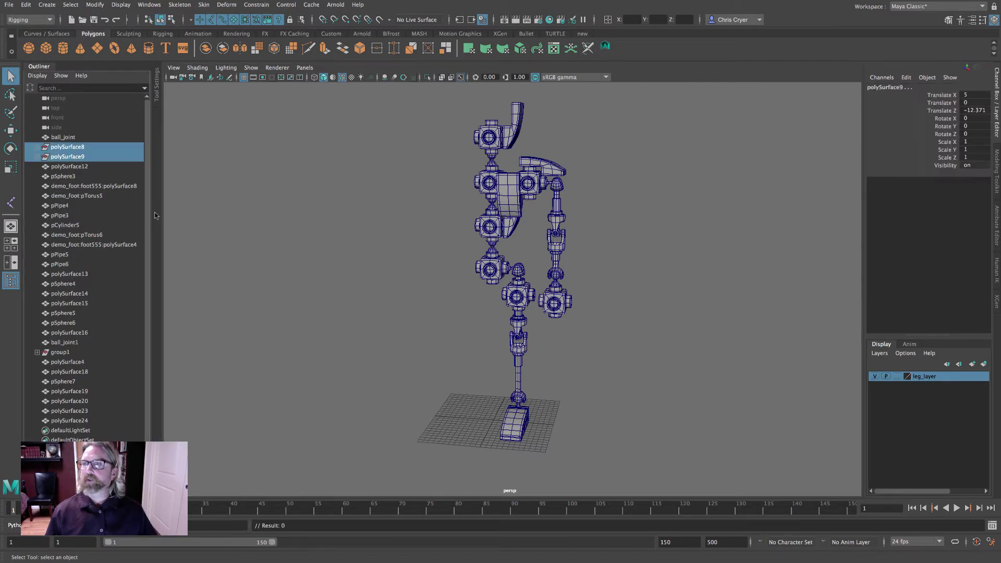
{"action": "key", "text": "Delete"}
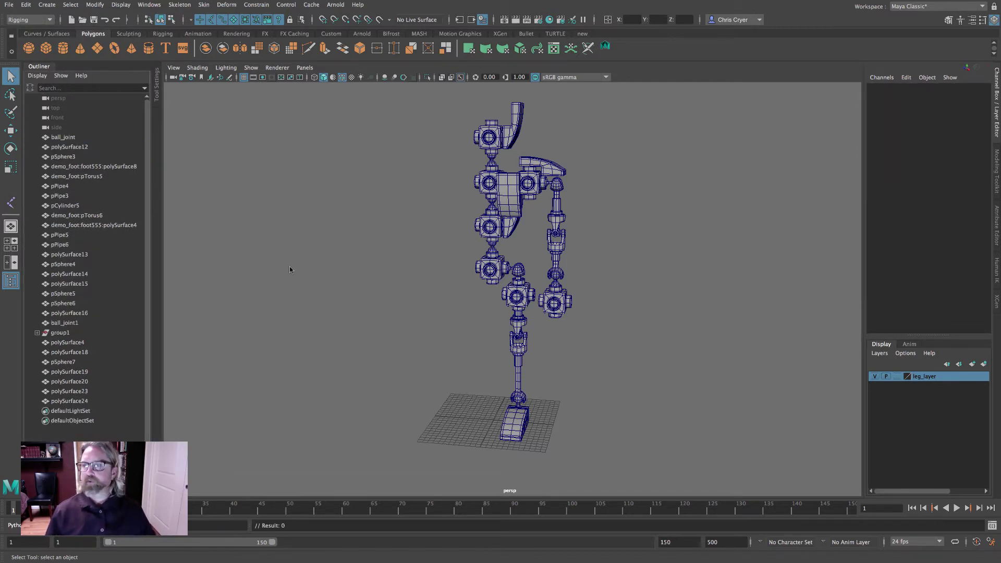
Ungroup the arm group into separate parts and check the complete list of loose objects
{"action": "left_click", "coordinate": [56, 333]}
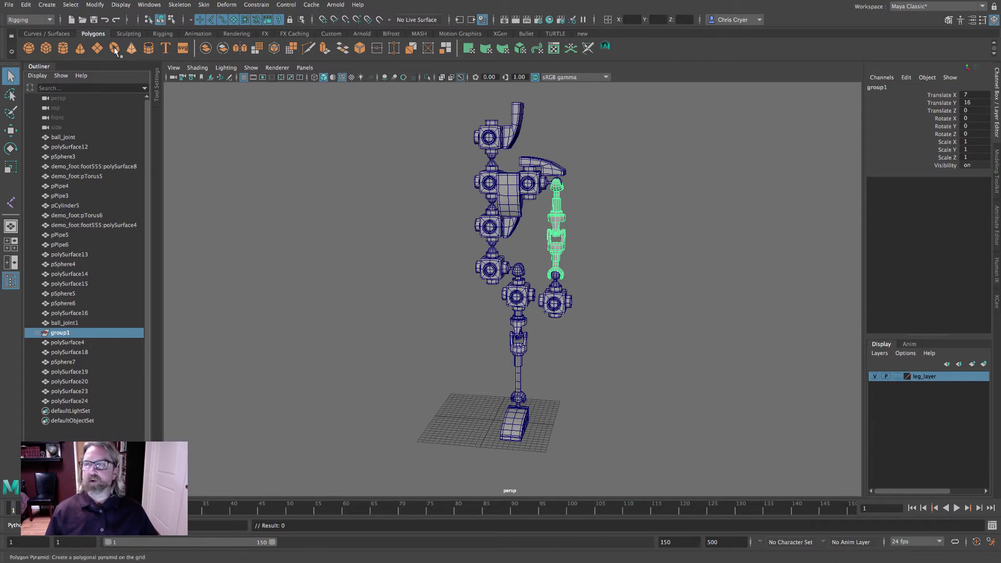
{"action": "left_click", "coordinate": [26, 5]}
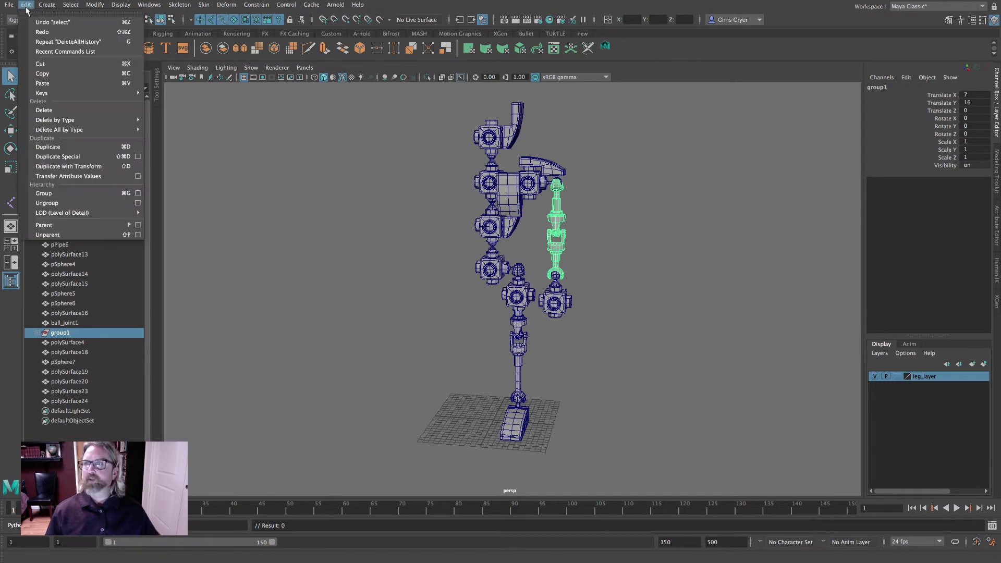
{"action": "left_click", "coordinate": [69, 203]}
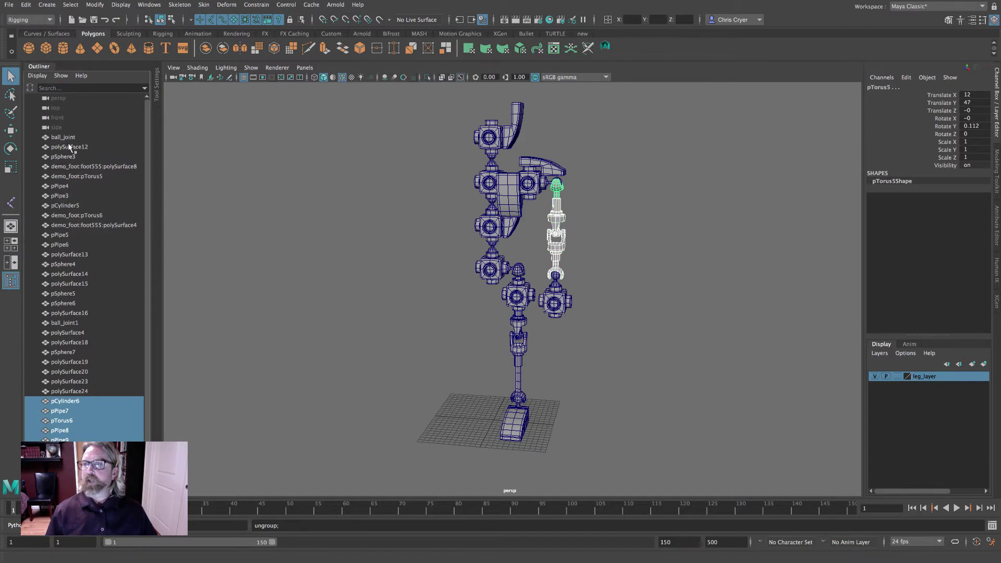
{"action": "left_click_drag", "start_coordinate": [63, 138], "coordinate": [73, 448]}
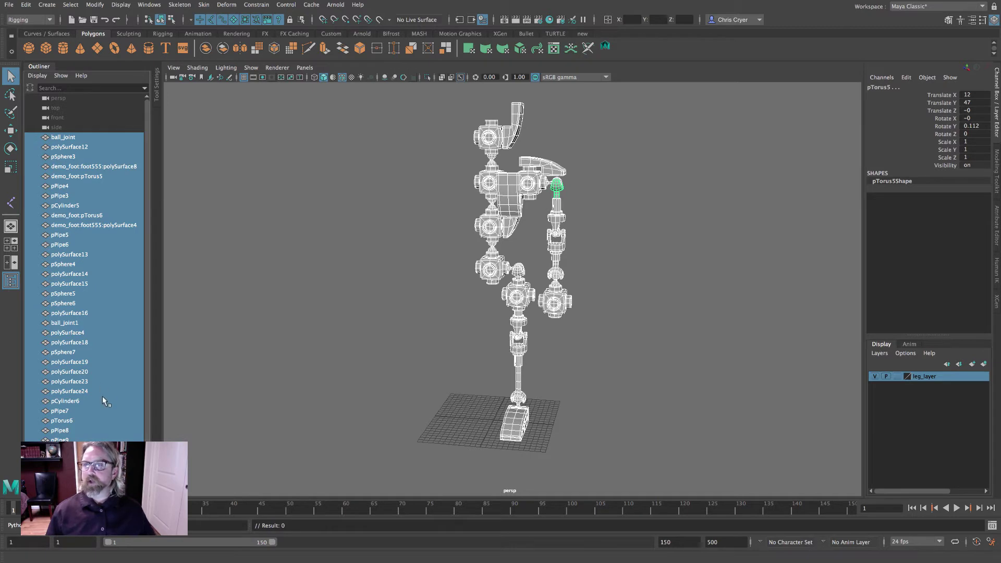
{"action": "left_click", "coordinate": [374, 211]}
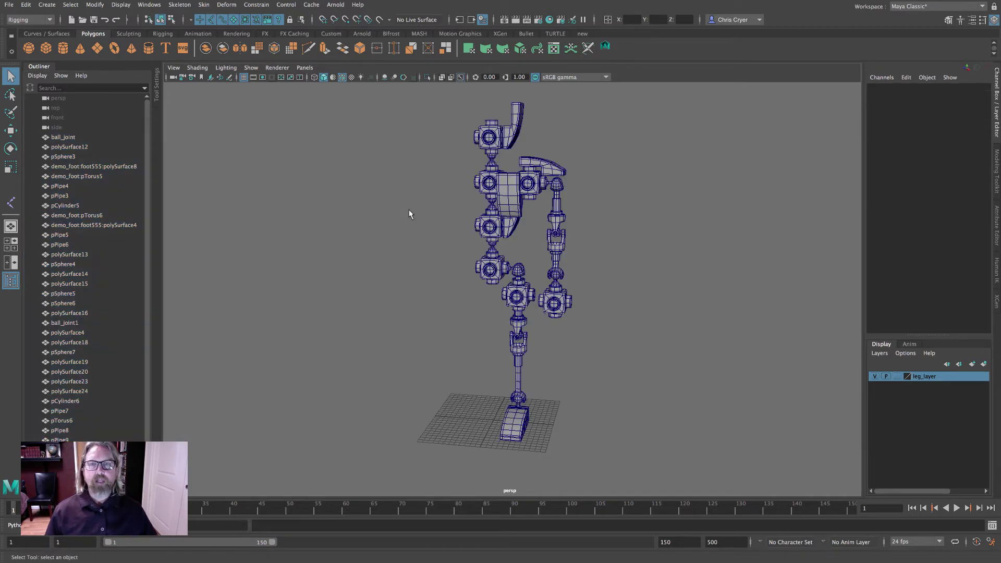
Group the one-sided head, chest, shoulder, arm and leg parts together with the connector sphere beside the upper spine block
{"action": "left_click_drag", "start_coordinate": [518, 106], "coordinate": [619, 477]}
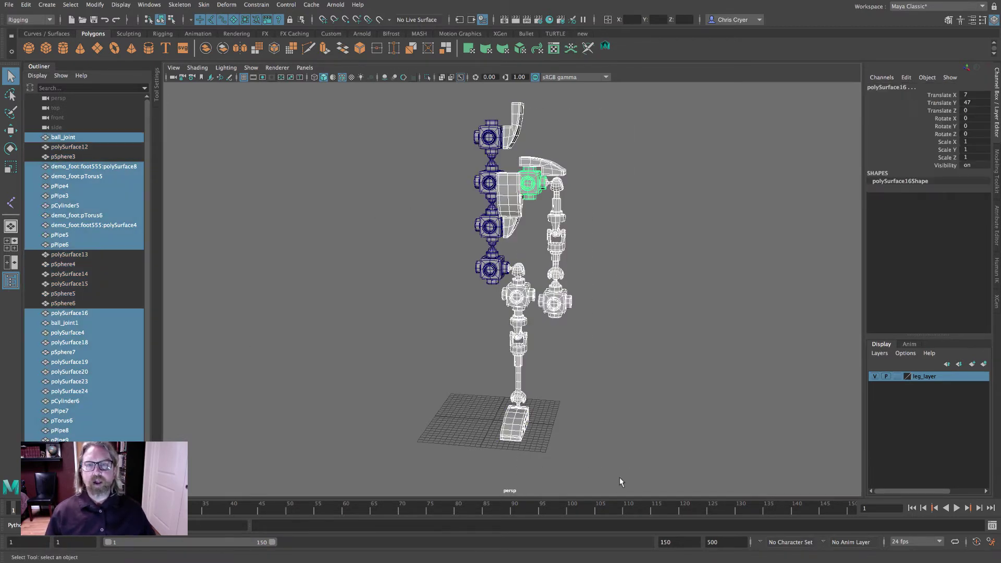
{"action": "mouse_move", "coordinate": [603, 307]}
{"action": "left_mouse_down", "text": "alt"}
{"action": "mouse_move", "coordinate": [625, 272]}
{"action": "mouse_move", "coordinate": [695, 281]}
{"action": "mouse_move", "coordinate": [593, 272]}
{"action": "mouse_move", "coordinate": [605, 306]}
{"action": "left_mouse_up", "text": "alt"}
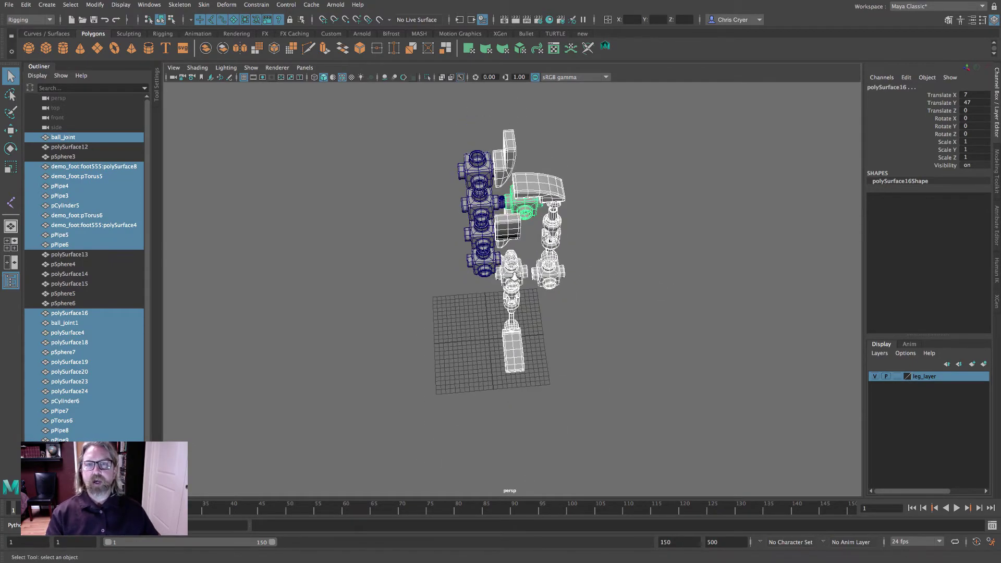
{"action": "right_click_drag", "start_coordinate": [604, 307], "coordinate": [672, 297], "text": "alt"}
{"action": "middle_click_drag", "start_coordinate": [589, 198], "coordinate": [608, 297], "text": "alt"}
{"action": "left_click", "coordinate": [512, 229], "text": "shift"}
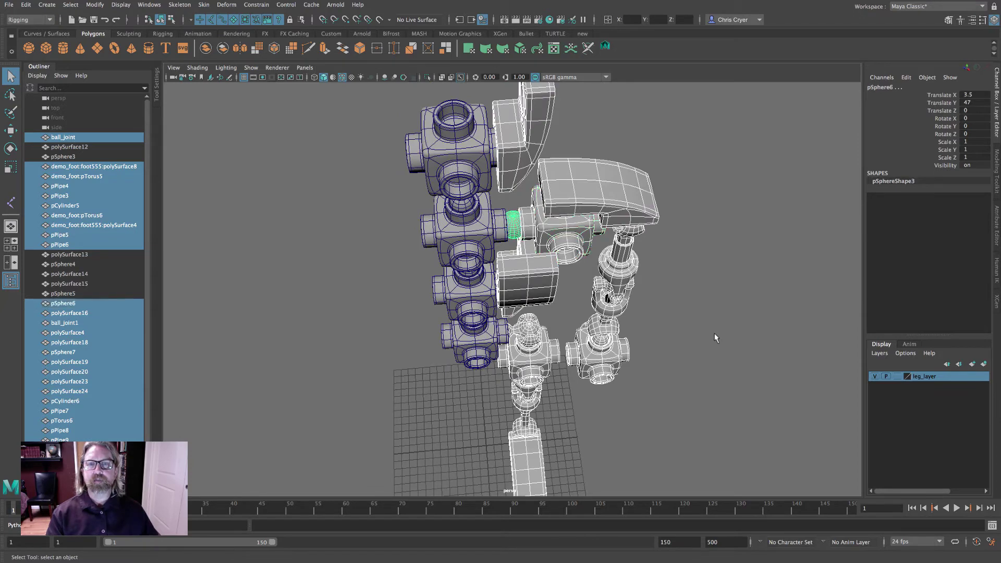
{"action": "scroll", "coordinate": [628, 340], "scroll_direction": "down", "scroll_amount": 8}
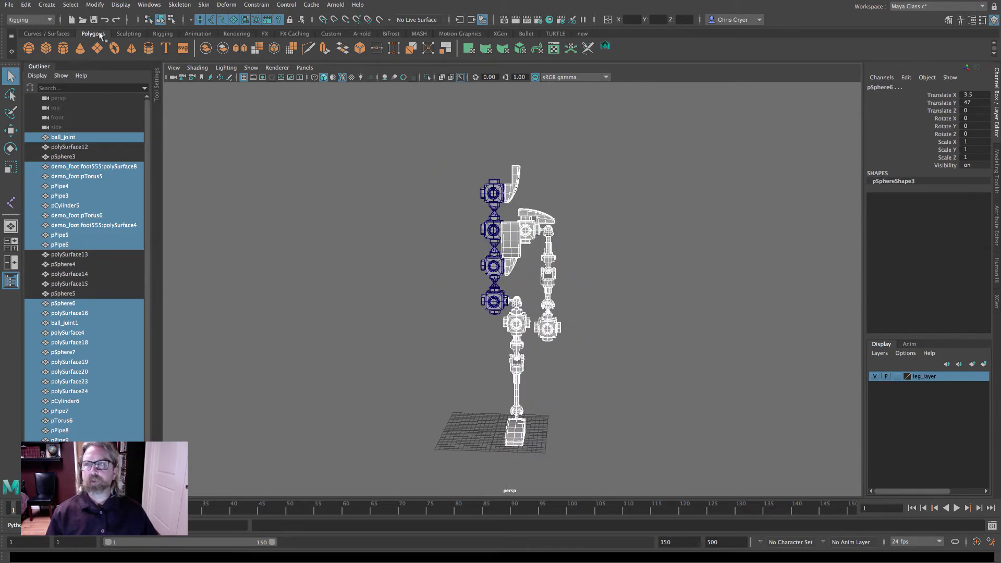
{"action": "left_click", "coordinate": [26, 5]}
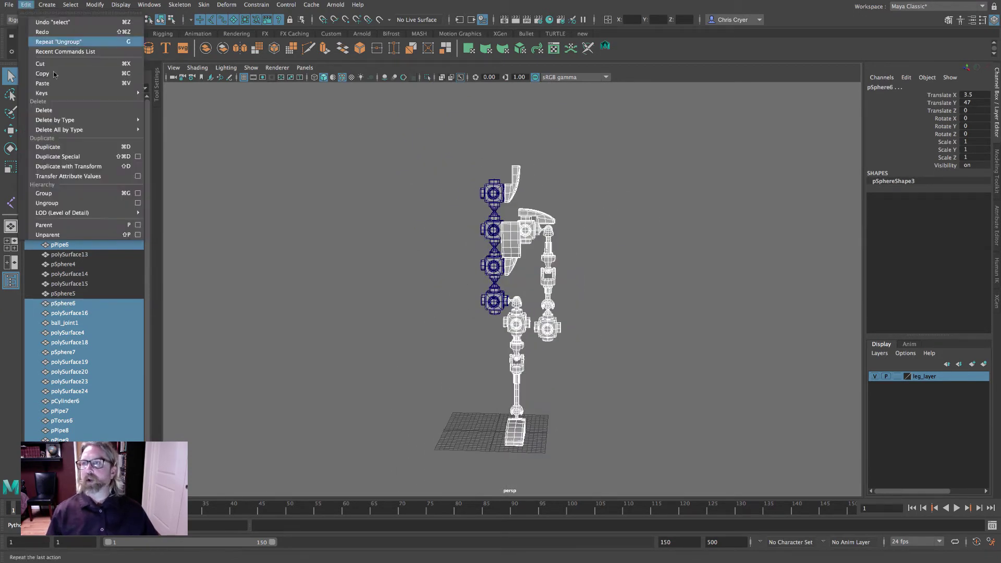
{"action": "left_click", "coordinate": [64, 194]}
{"action": "left_click", "coordinate": [10, 131]}
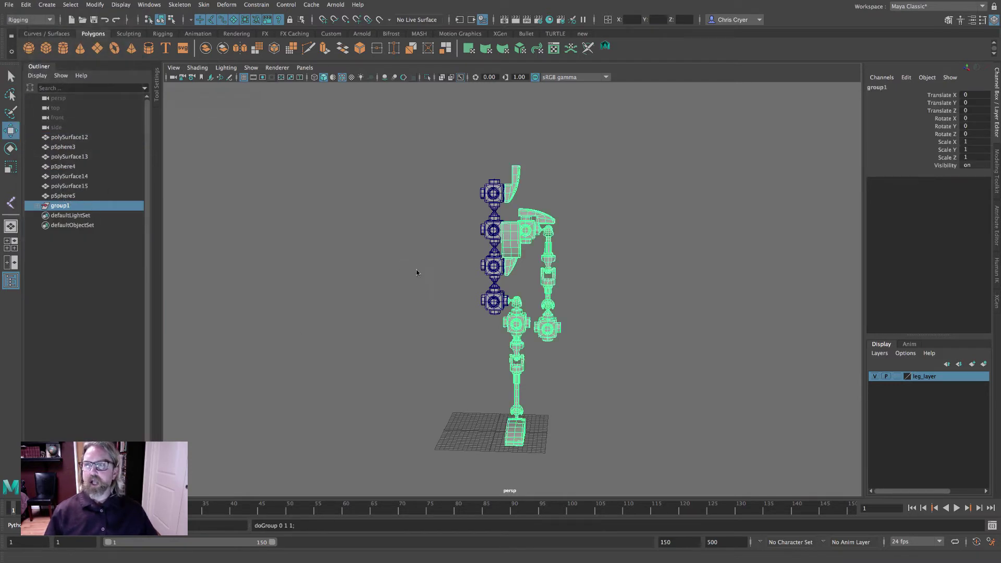
Mirror the group across X with a Duplicate Special copy at Scale X -1
{"action": "left_click", "coordinate": [26, 5]}
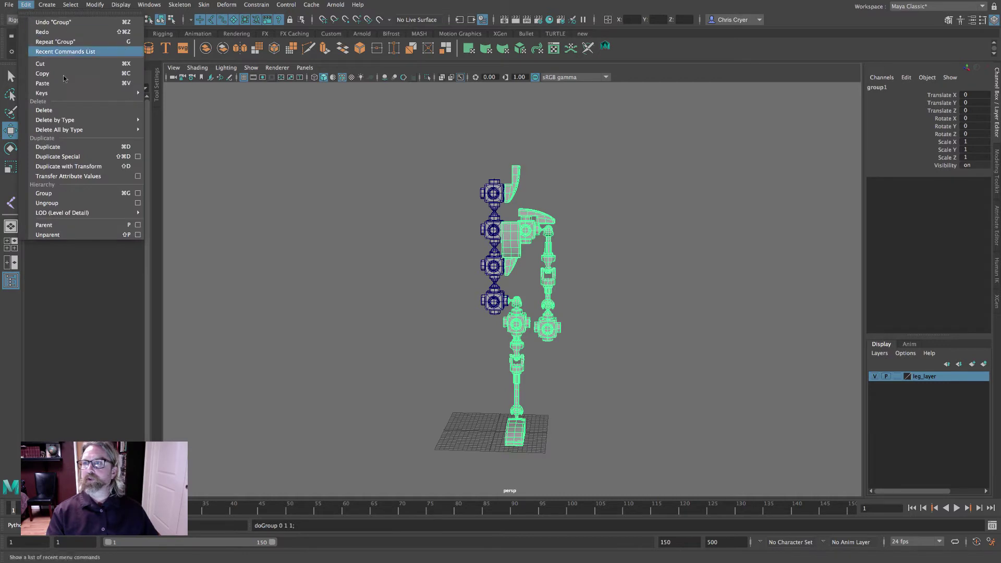
{"action": "left_click", "coordinate": [138, 157]}
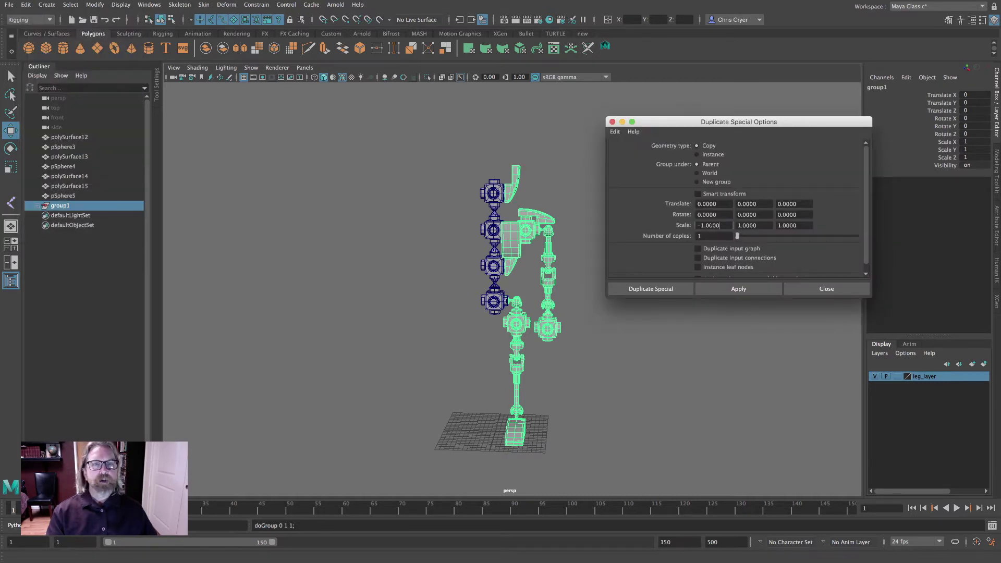
{"action": "key", "text": "Return"}
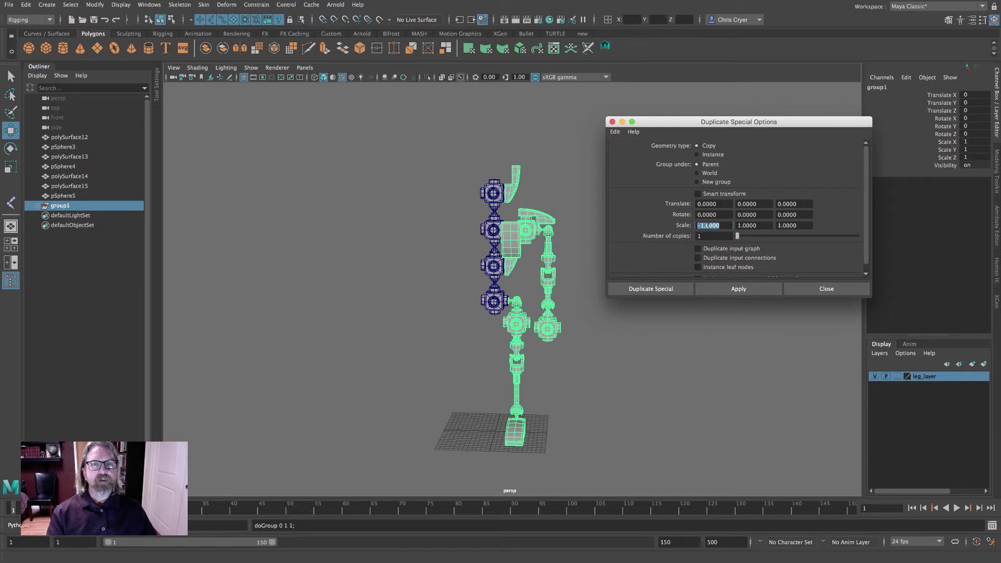
{"action": "left_click", "coordinate": [646, 292]}
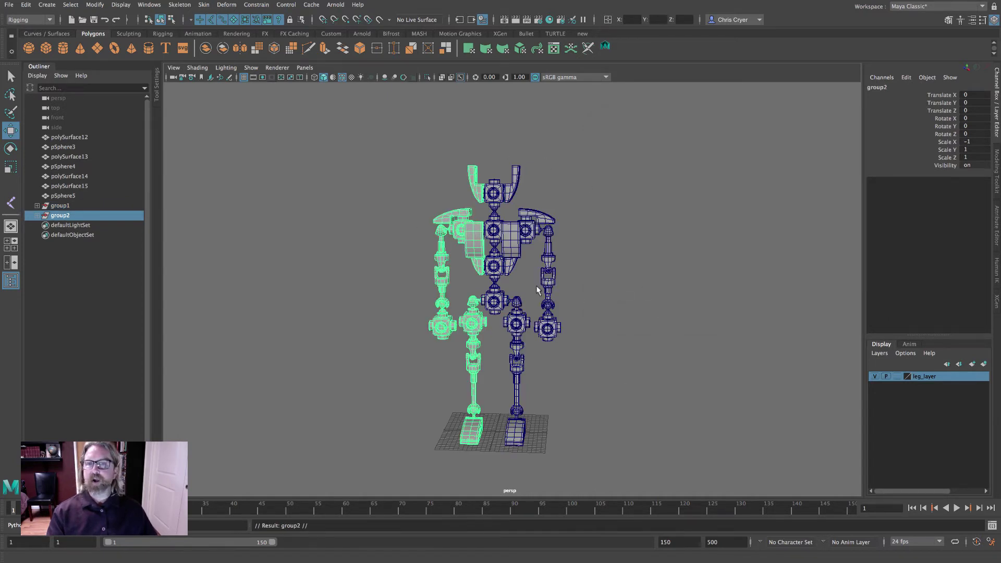
Ungroup both the original and mirrored groups into loose parts and clear the selection
{"action": "left_click", "coordinate": [60, 205]}
{"action": "left_click", "coordinate": [60, 215], "text": "ctrl"}
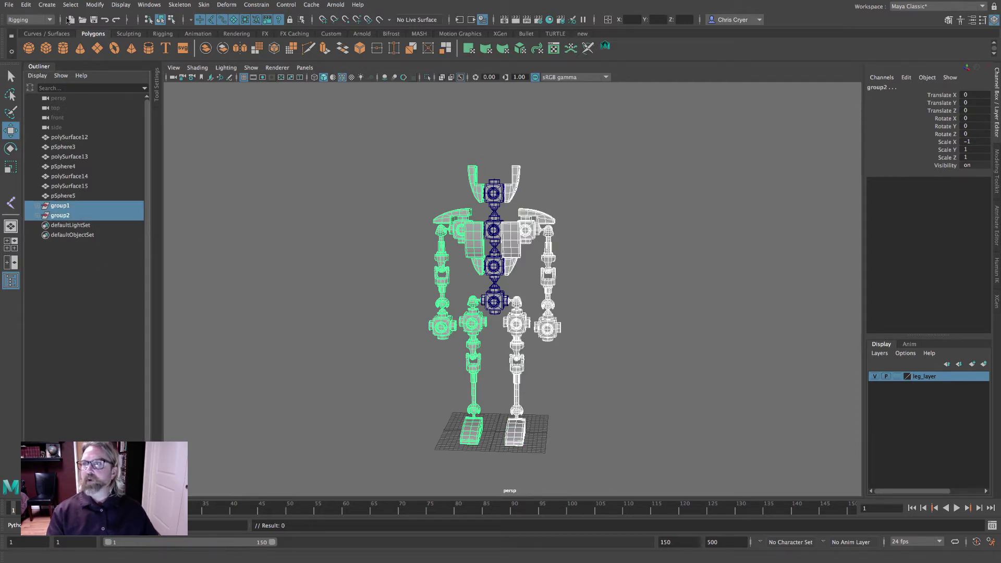
{"action": "left_click", "coordinate": [26, 6]}
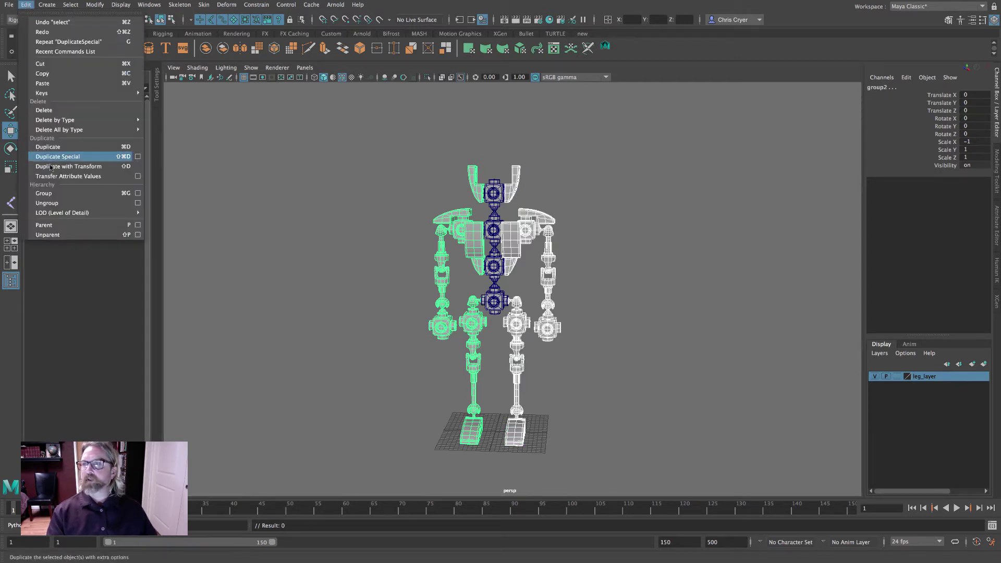
{"action": "left_click", "coordinate": [59, 204]}
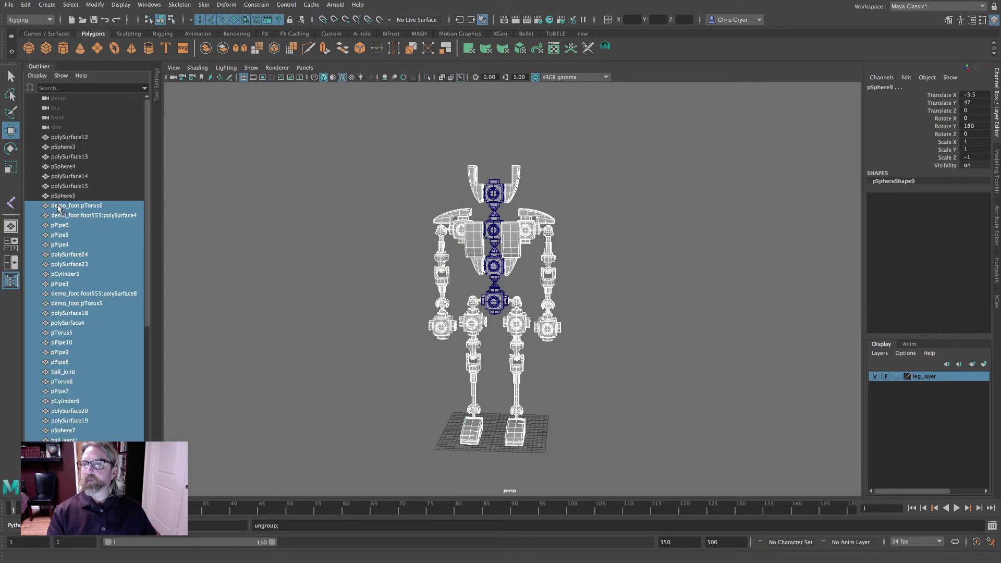
{"action": "left_click_drag", "start_coordinate": [69, 138], "coordinate": [69, 441]}
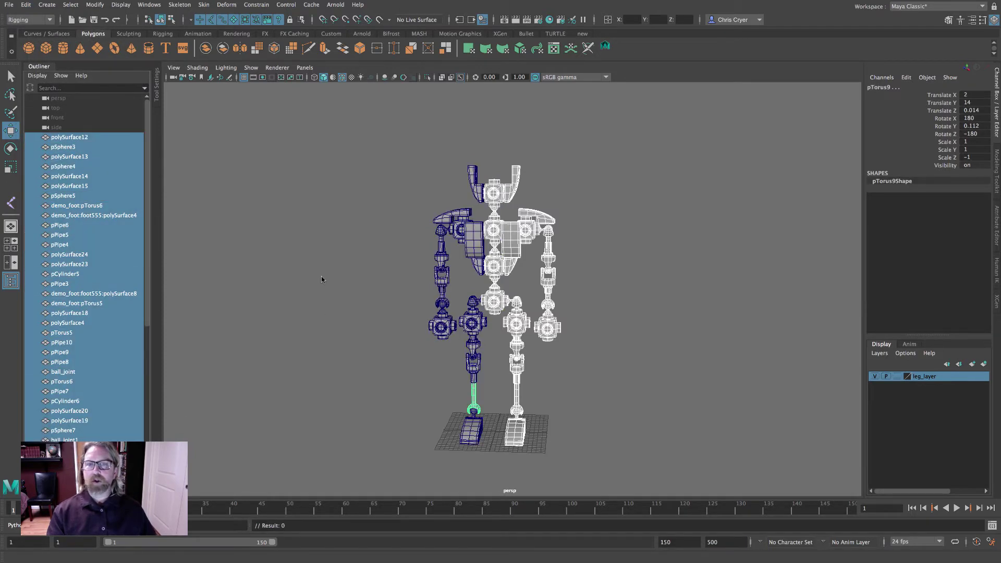
{"action": "left_click", "coordinate": [311, 285]}
Select the connector sphere between the spine and shoulder blocks and examine its placement in perspective and in the front wireframe view
{"action": "mouse_move", "coordinate": [311, 286]}
{"action": "left_mouse_down", "text": "alt"}
{"action": "mouse_move", "coordinate": [348, 275]}
{"action": "mouse_move", "coordinate": [423, 285]}
{"action": "mouse_move", "coordinate": [300, 276]}
{"action": "left_mouse_up", "text": "alt"}
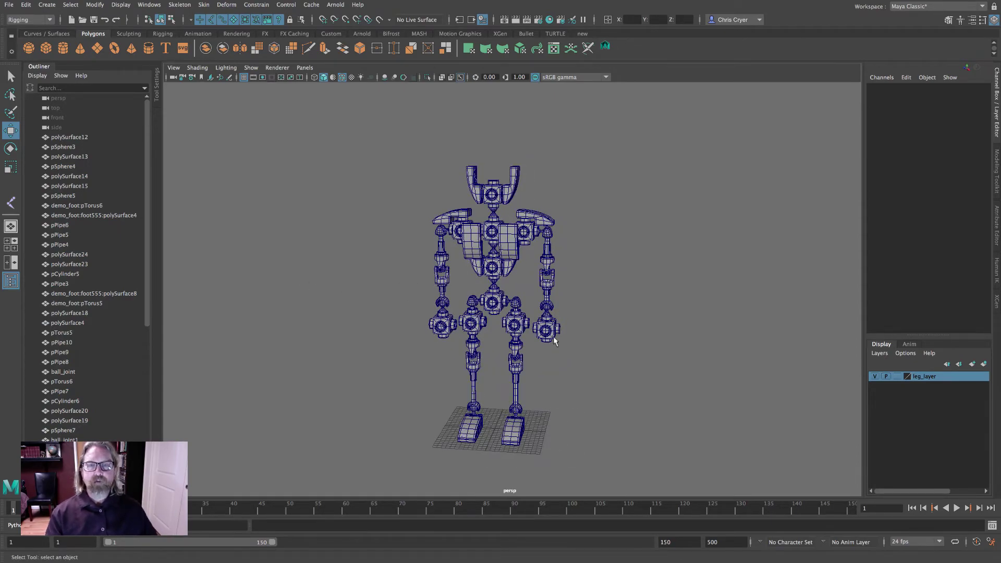
{"action": "left_click_drag", "start_coordinate": [525, 261], "coordinate": [530, 269], "text": "alt"}
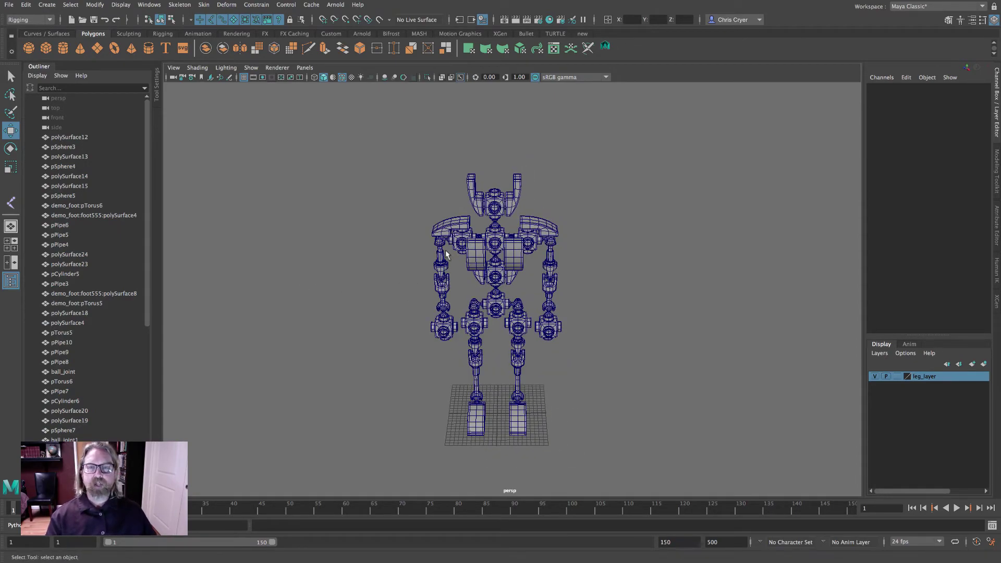
{"action": "right_click_drag", "start_coordinate": [530, 269], "coordinate": [579, 226], "text": "alt"}
{"action": "left_click_drag", "start_coordinate": [579, 222], "coordinate": [580, 259], "text": "alt"}
{"action": "left_click", "coordinate": [513, 232]}
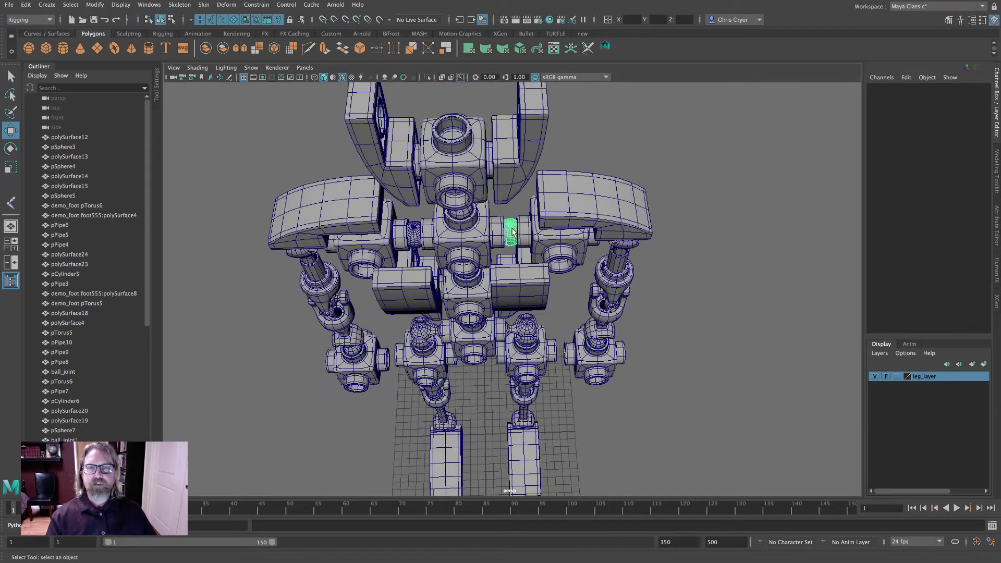
{"action": "right_click_drag", "start_coordinate": [477, 218], "coordinate": [653, 258], "text": "alt"}
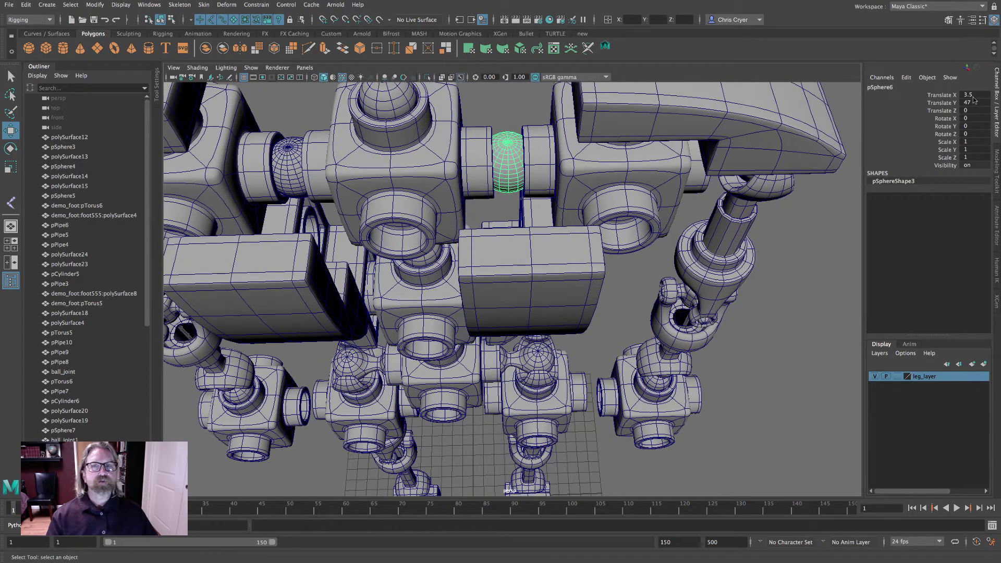
{"action": "key", "text": "space"}
{"action": "key", "text": "space"}
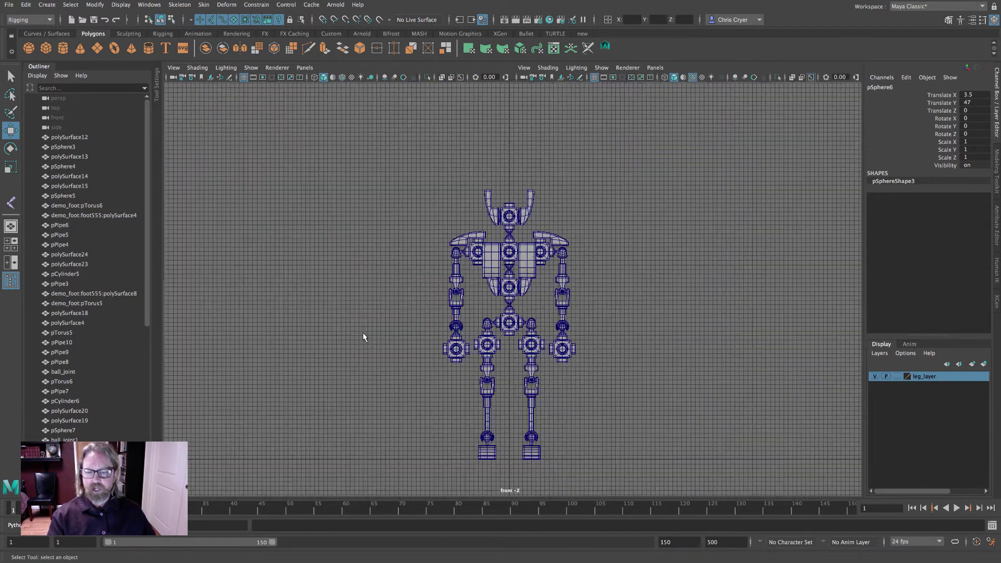
{"action": "key", "text": "4"}
{"action": "left_click_drag", "start_coordinate": [492, 232], "coordinate": [563, 276], "text": "ctrl+alt"}
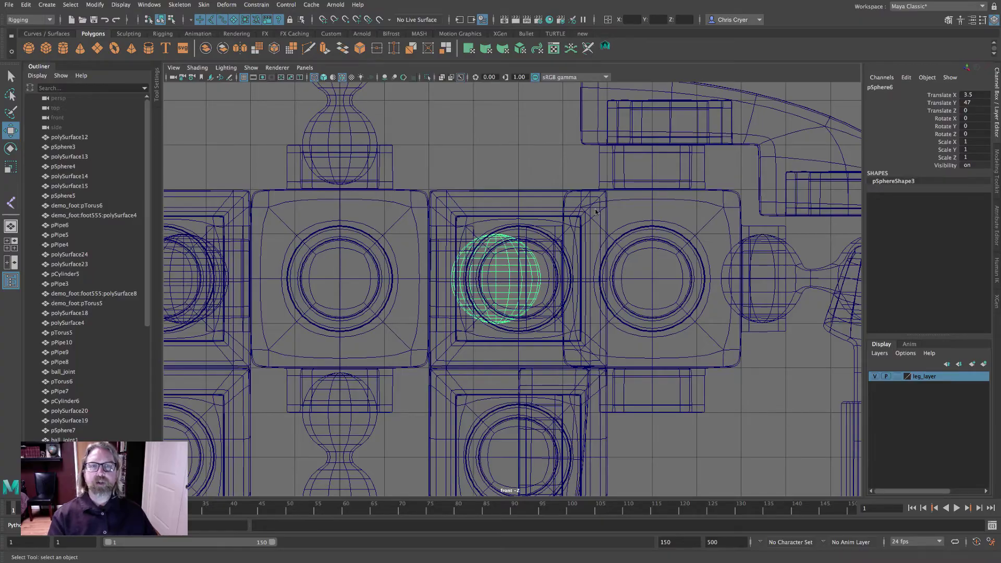
{"action": "key", "text": "space"}
{"action": "key", "text": "space"}
{"action": "left_click_drag", "start_coordinate": [674, 136], "coordinate": [552, 202], "text": "alt"}
{"action": "scroll", "coordinate": [552, 203], "scroll_direction": "up", "scroll_amount": 3}
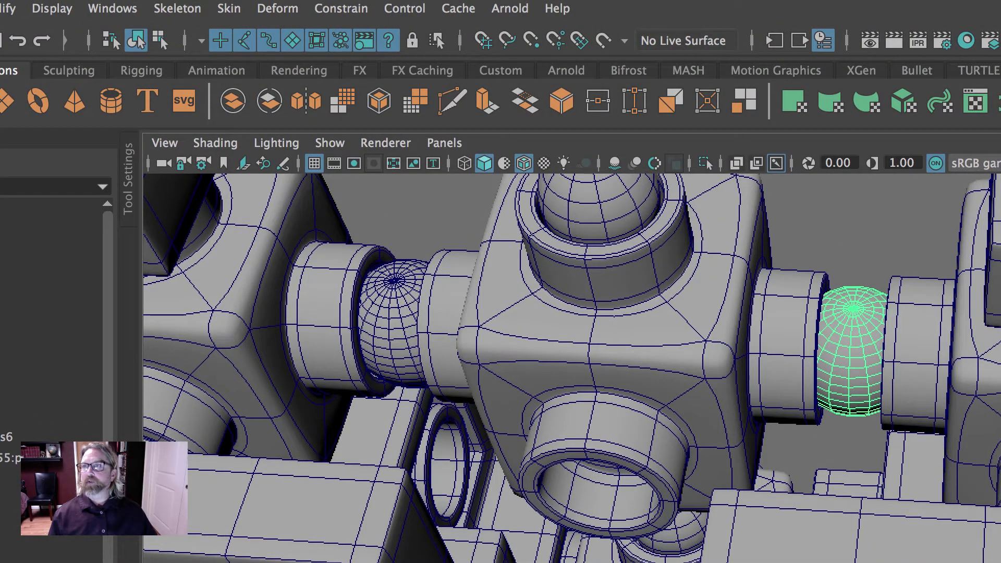
Show the selection handle of the connector sphere between the spine and shoulder blocks
{"action": "left_click", "coordinate": [52, 8]}
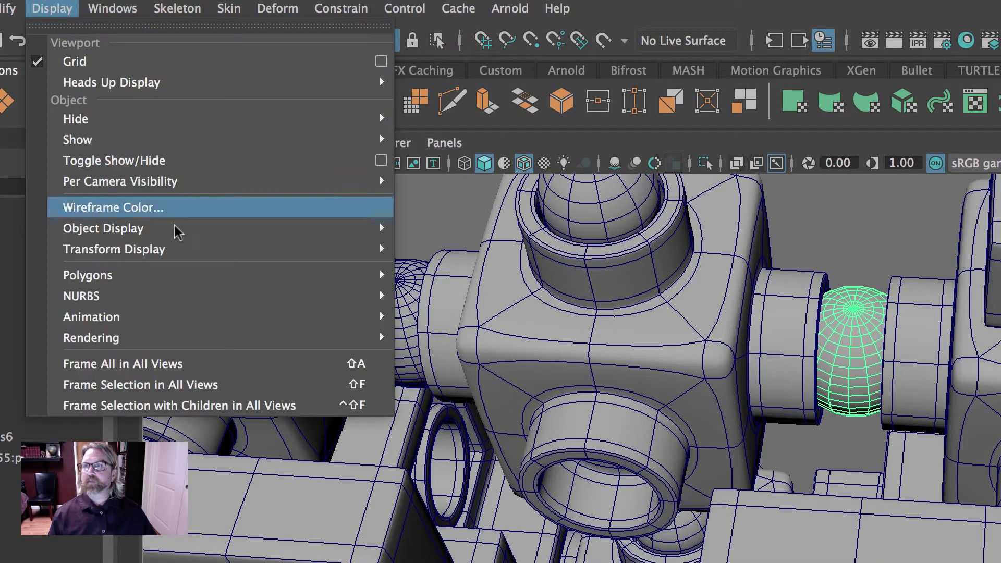
{"action": "mouse_move", "coordinate": [186, 253]}
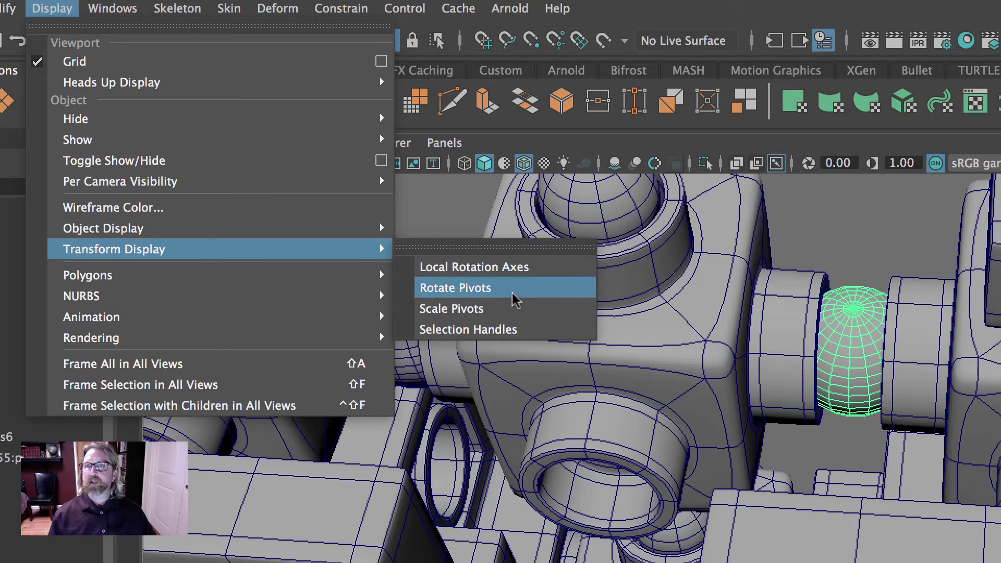
{"action": "left_click", "coordinate": [514, 330]}
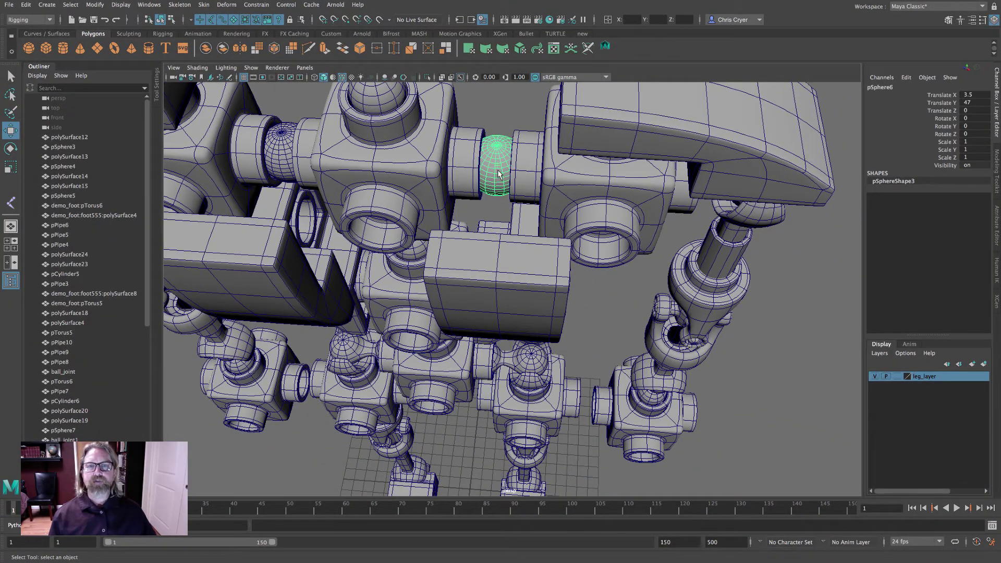
{"action": "mouse_move", "coordinate": [509, 153]}
{"action": "left_mouse_down", "text": "alt"}
{"action": "mouse_move", "coordinate": [513, 167]}
{"action": "mouse_move", "coordinate": [510, 153]}
{"action": "left_mouse_up", "text": "alt"}
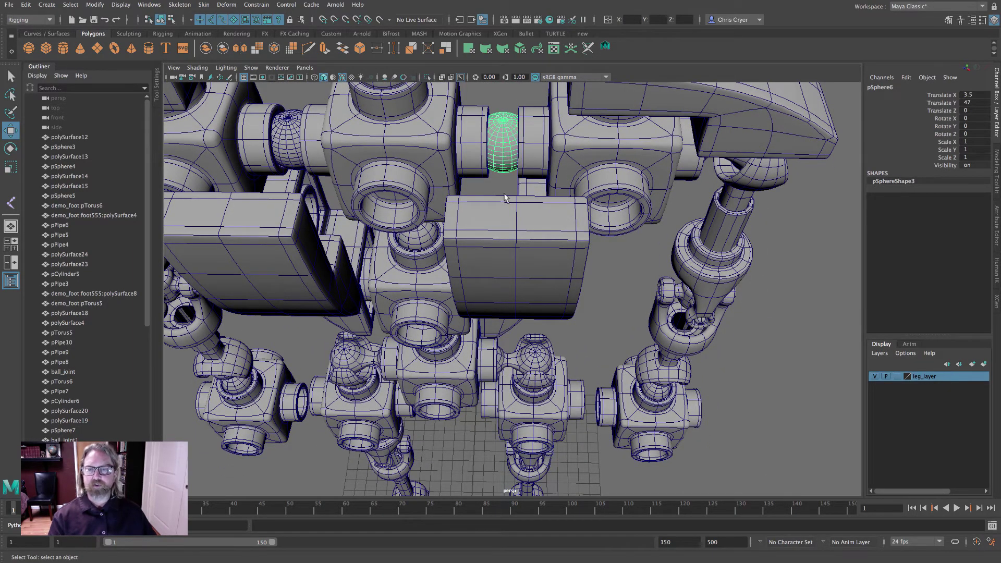
Set the front view to shaded display with X-Ray on and deselect the connector sphere
{"action": "key", "text": "space"}
{"action": "key", "text": "space"}
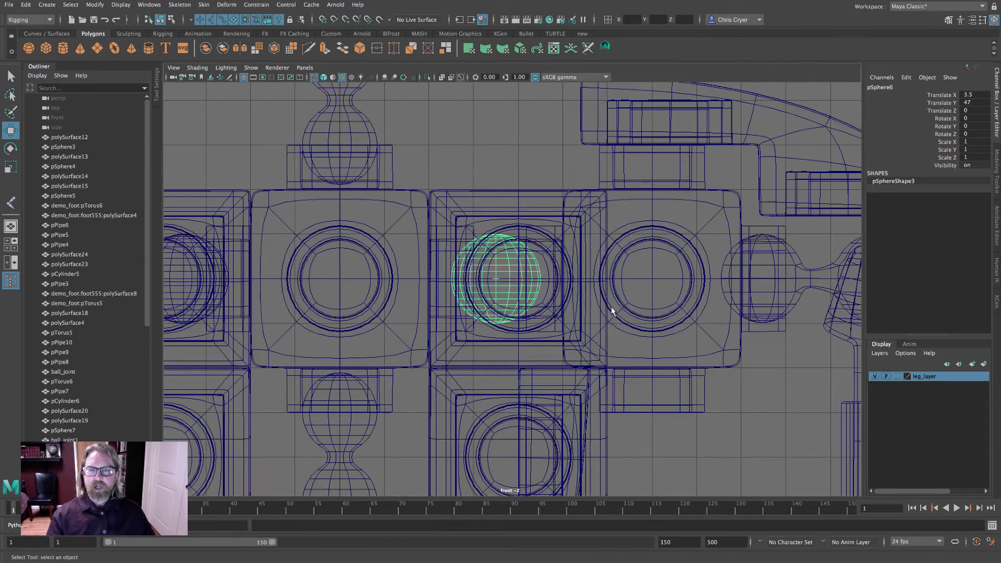
{"action": "right_click_drag", "start_coordinate": [611, 307], "coordinate": [435, 328], "text": "alt"}
{"action": "middle_click_drag", "start_coordinate": [435, 328], "coordinate": [411, 236], "text": "alt"}
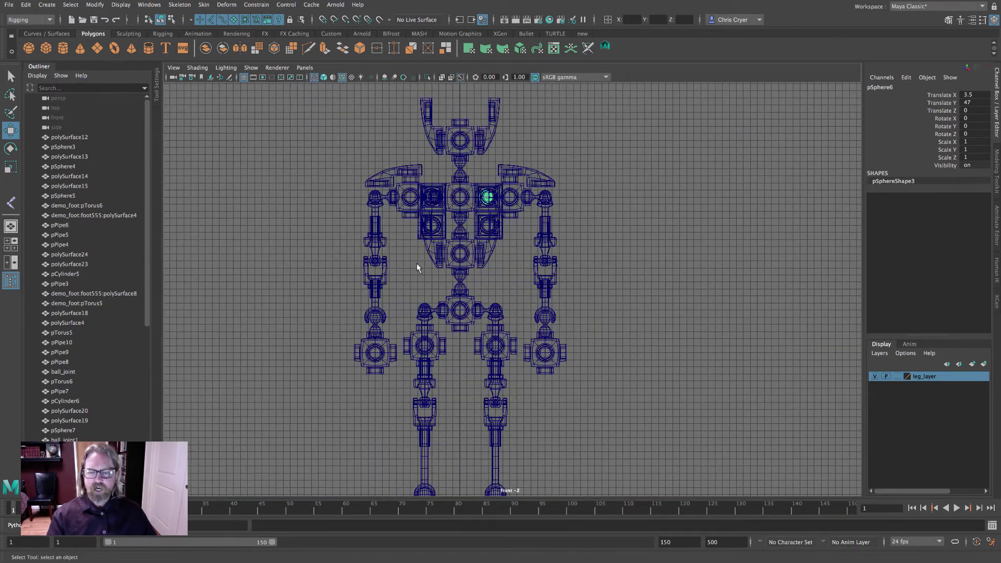
{"action": "key", "text": "5"}
{"action": "left_click", "coordinate": [624, 251]}
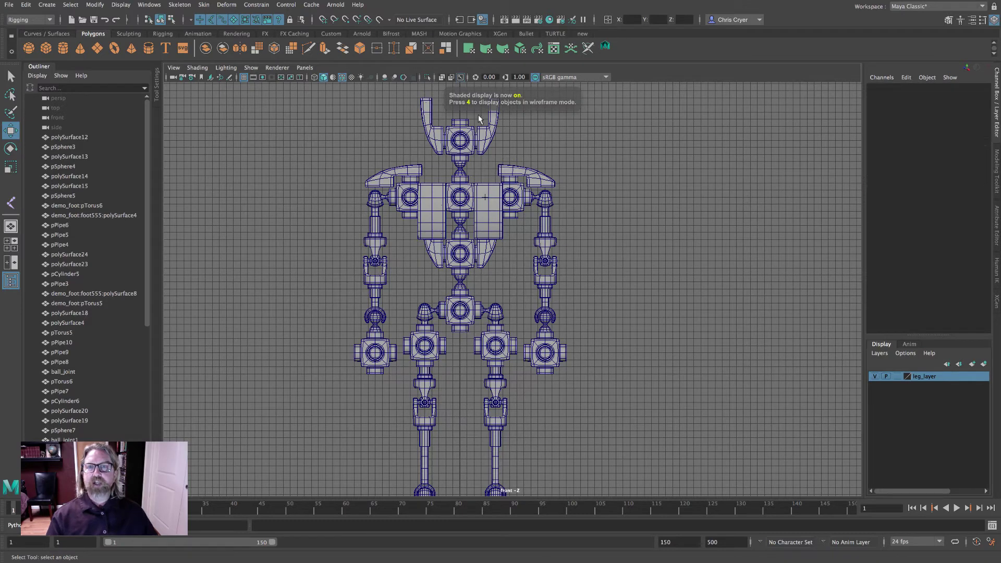
{"action": "left_click", "coordinate": [442, 77]}
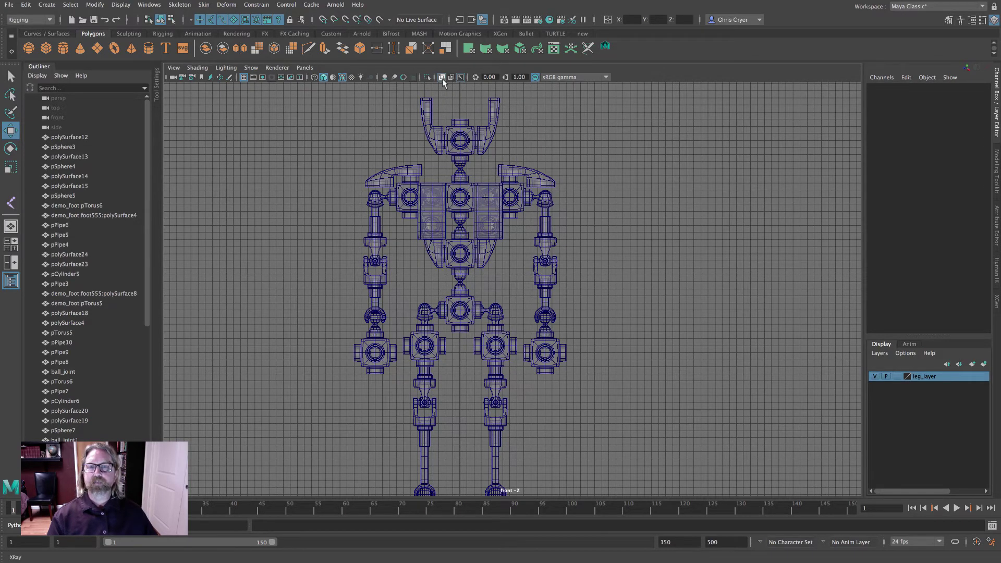
Switch to the Rigging command set and start Create Joints with the Joint Tool settings shown
{"action": "left_click", "coordinate": [29, 20]}
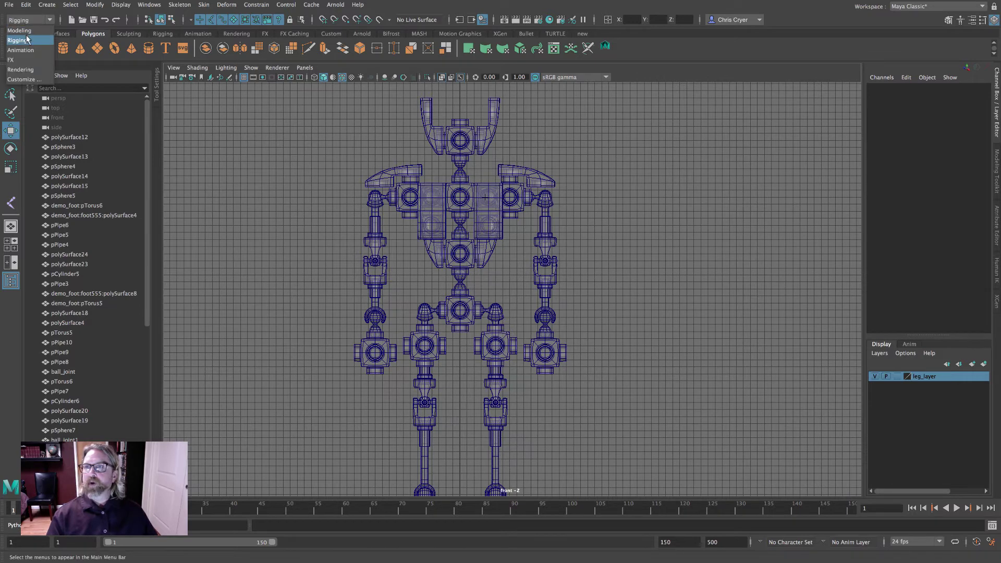
{"action": "left_click", "coordinate": [27, 40]}
{"action": "left_click", "coordinate": [180, 5]}
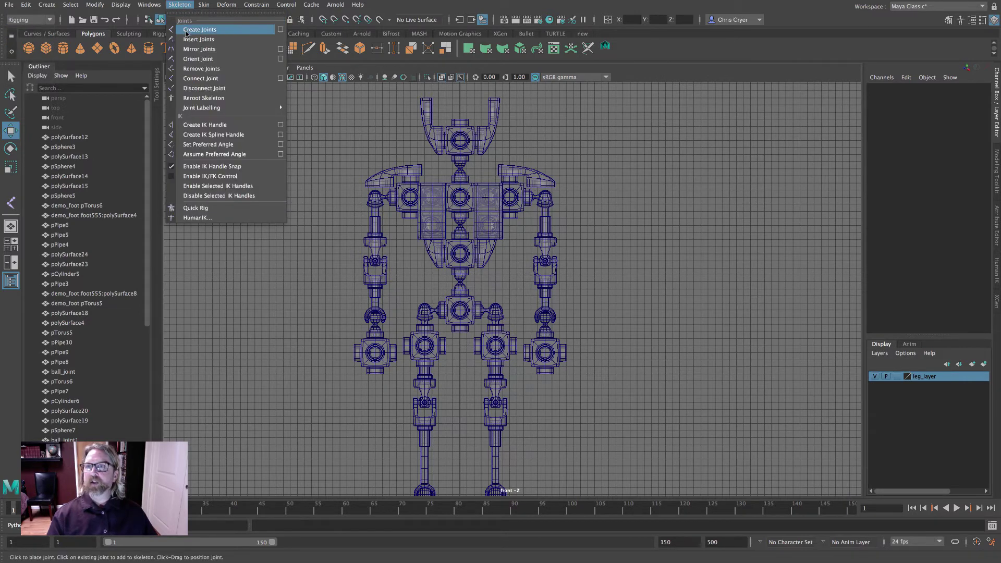
{"action": "left_click", "coordinate": [280, 30]}
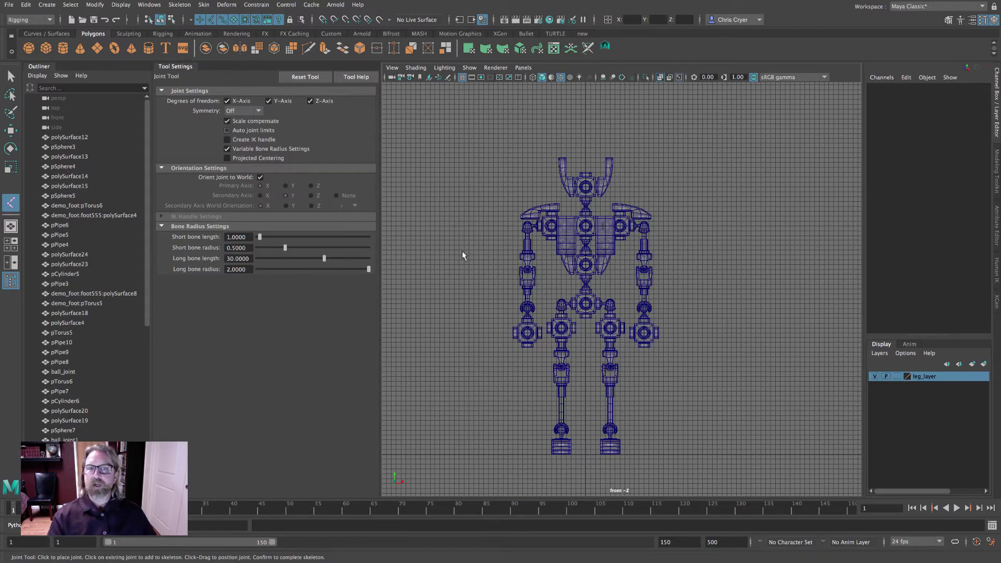
Show all object types in the front view, framed around the pelvis block
{"action": "scroll", "coordinate": [620, 292], "scroll_direction": "up", "scroll_amount": 5}
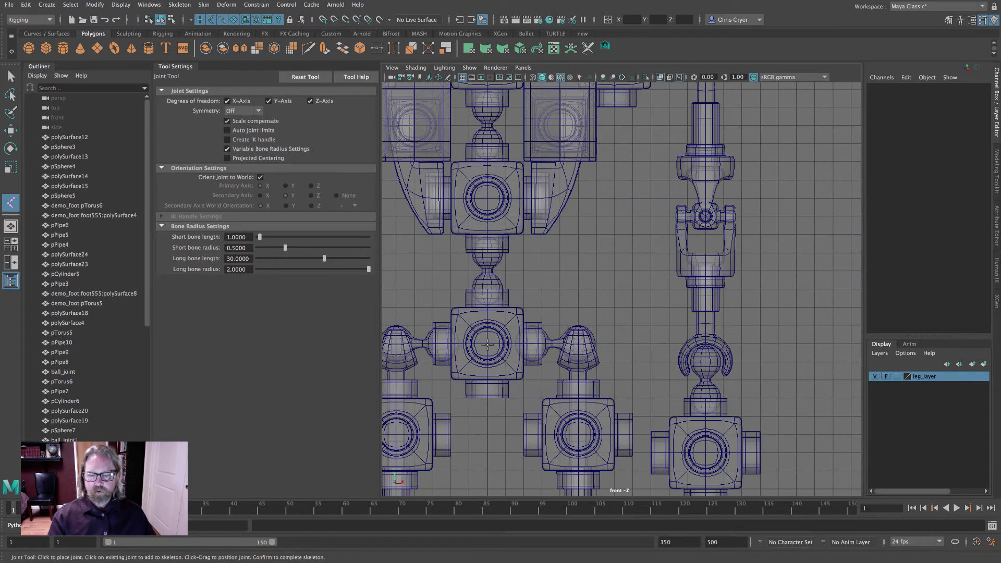
{"action": "left_click", "coordinate": [469, 67]}
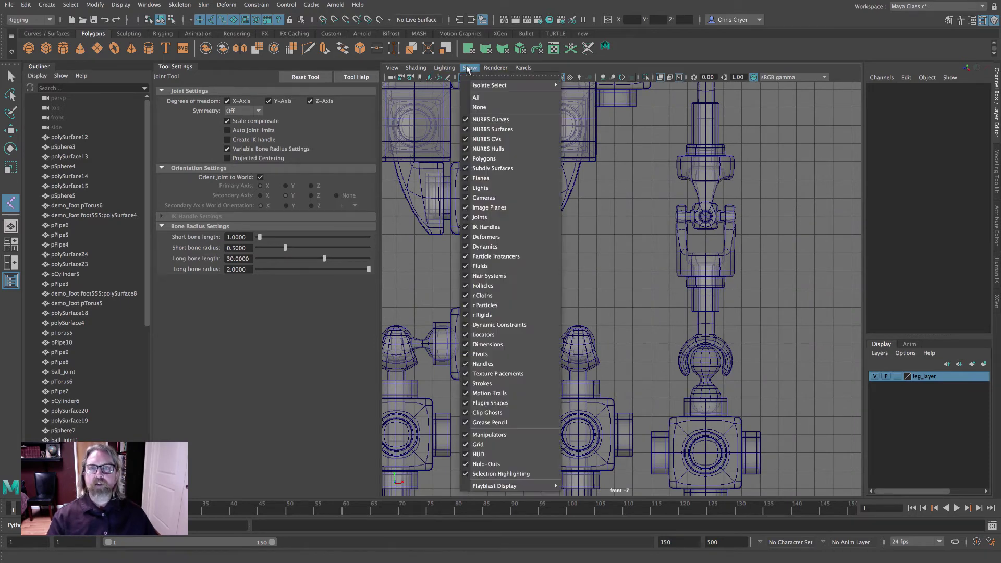
{"action": "left_click", "coordinate": [482, 100]}
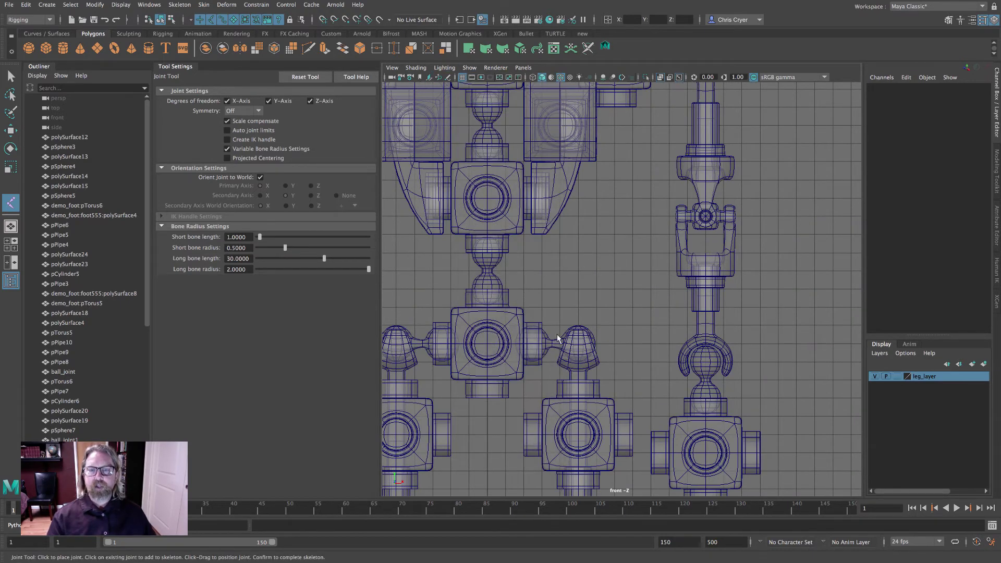
Place a root joint at the pelvis block's centre (Y 31), then two joints up the connector above it, offset 3 and 2 in Y
{"action": "left_click", "coordinate": [487, 347]}
{"action": "middle_click_drag", "start_coordinate": [525, 363], "coordinate": [598, 363], "text": "alt"}
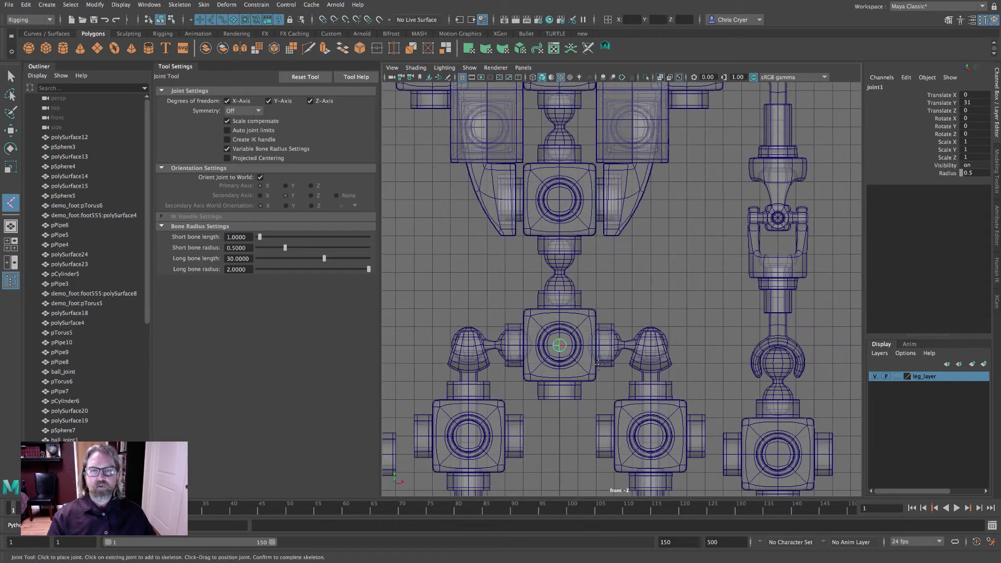
{"action": "left_click", "coordinate": [560, 289]}
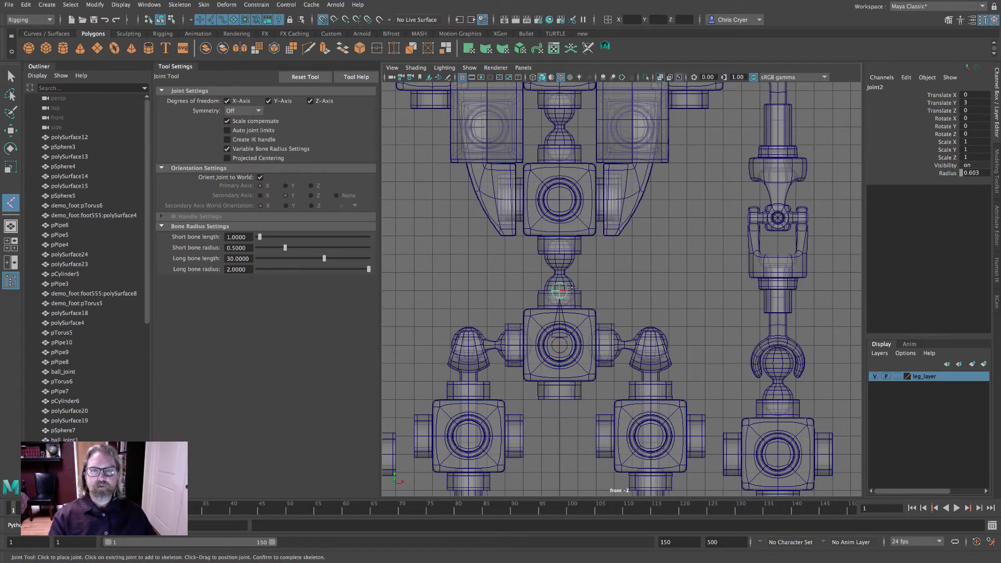
{"action": "left_click", "coordinate": [559, 255]}
{"action": "middle_click_drag", "start_coordinate": [632, 253], "coordinate": [574, 302], "text": "alt"}
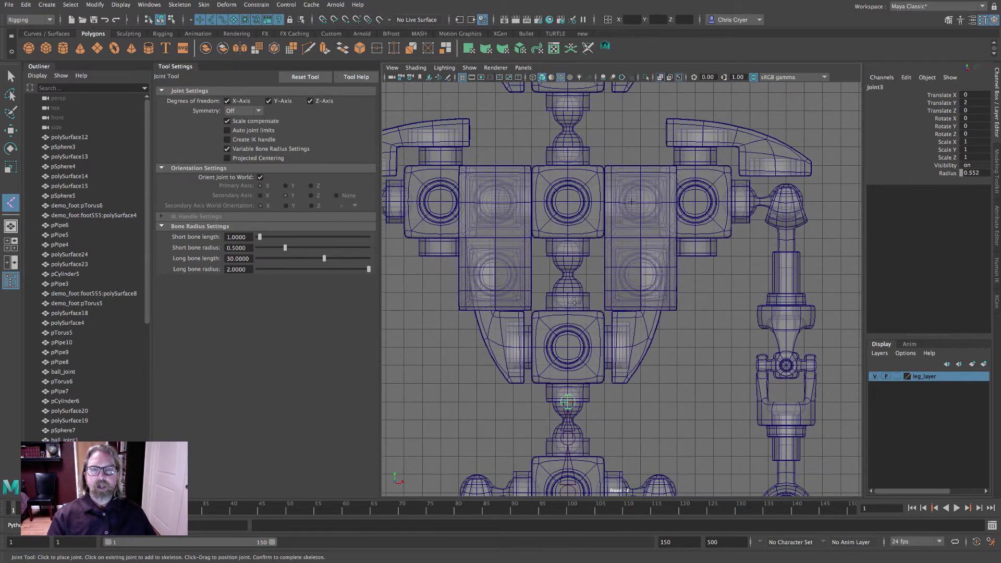
Continue the spine chain with two joints on each ball connector, below the shoulder-level block and below the head block
{"action": "left_click", "coordinate": [567, 293]}
{"action": "left_click", "coordinate": [567, 257]}
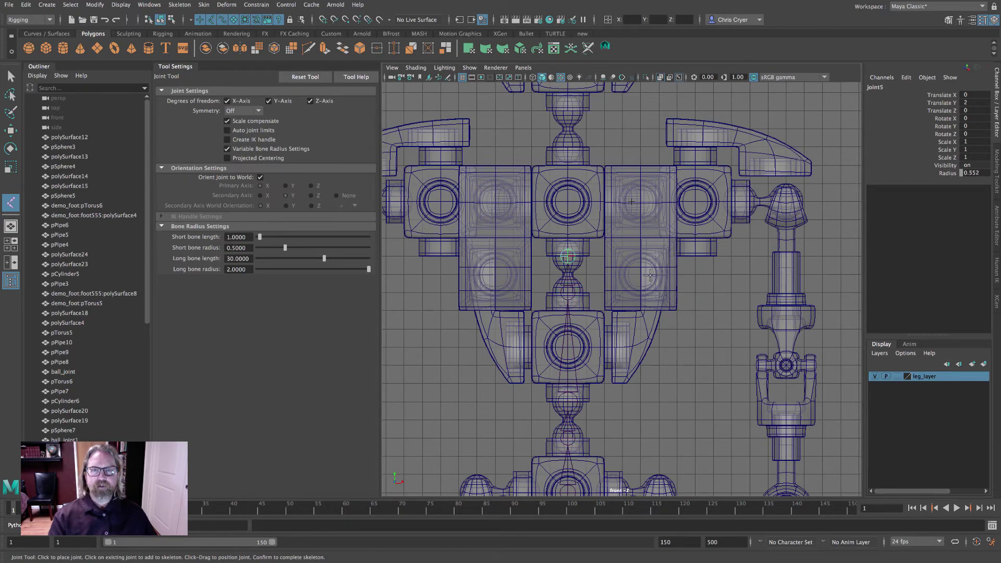
{"action": "middle_click_drag", "start_coordinate": [661, 301], "coordinate": [672, 427], "text": "alt"}
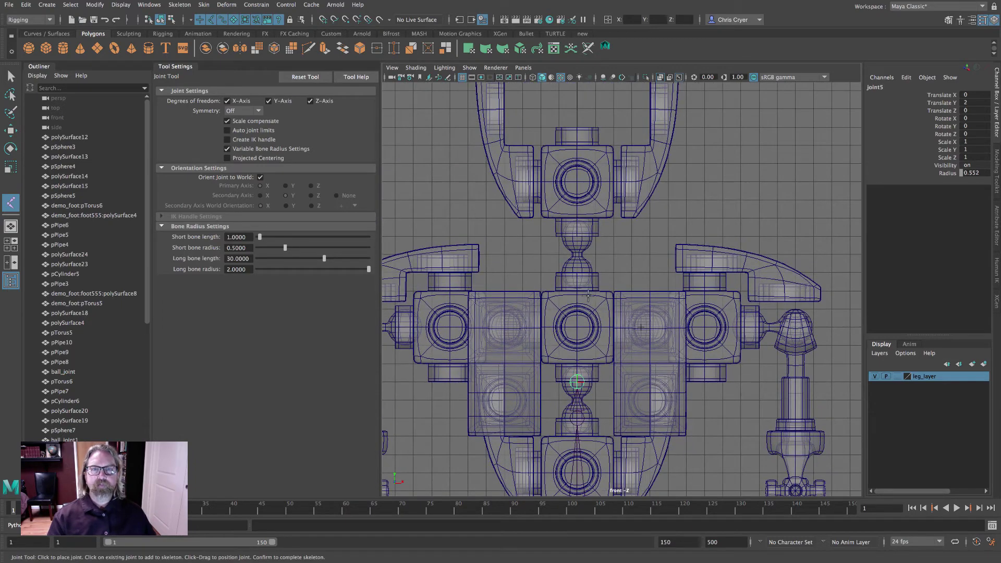
{"action": "left_click", "coordinate": [577, 271]}
{"action": "left_click", "coordinate": [577, 236]}
{"action": "scroll", "coordinate": [392, 239], "scroll_direction": "down", "scroll_amount": 4}
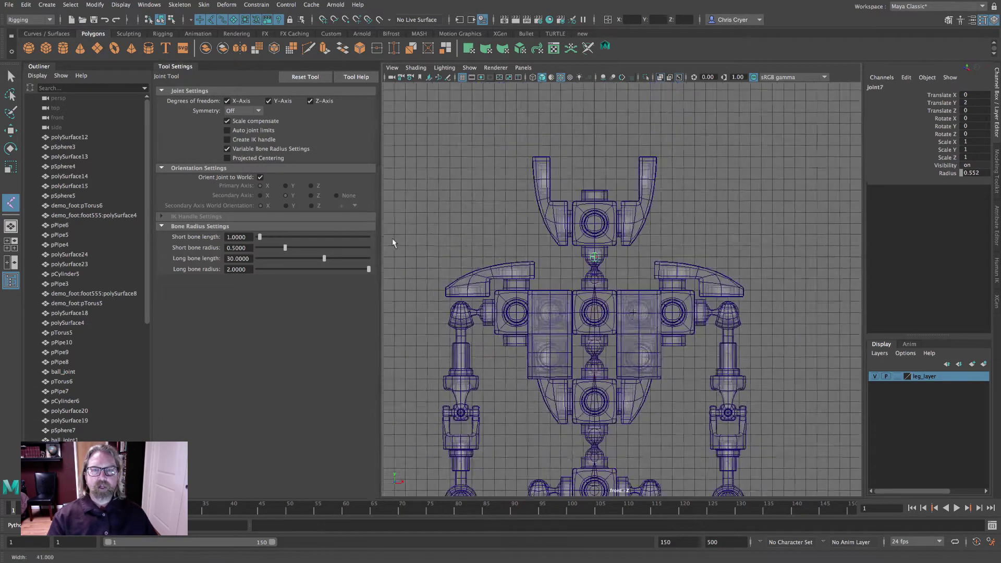
Hide polygons in the front view and collapse the Tool Settings panel
{"action": "left_click", "coordinate": [469, 68]}
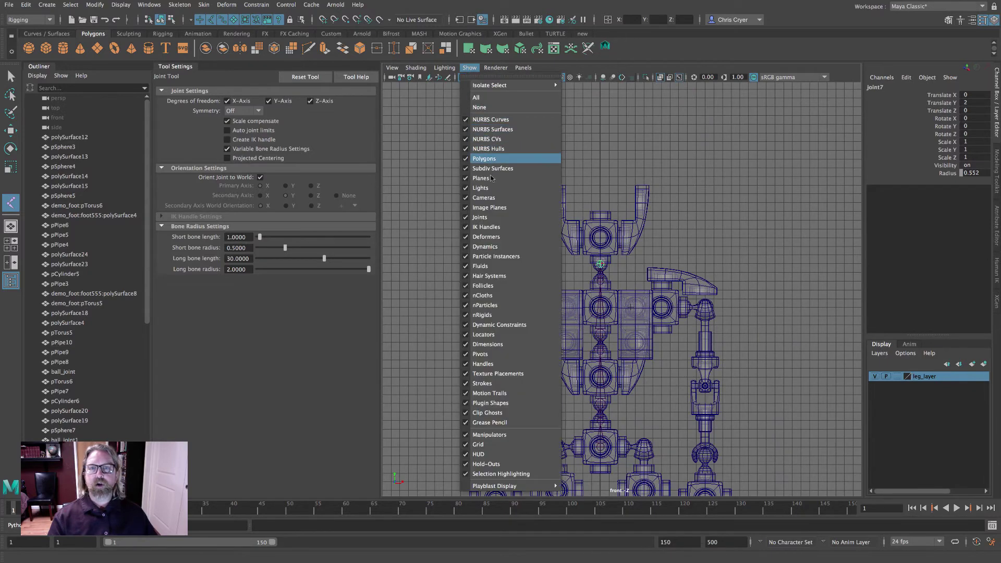
{"action": "left_click", "coordinate": [495, 160]}
{"action": "left_click", "coordinate": [175, 66]}
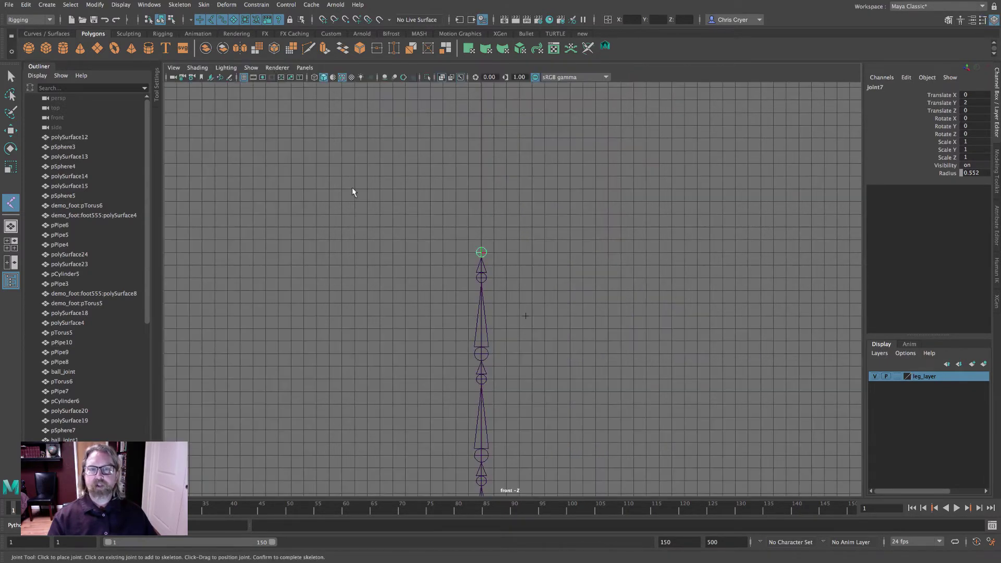
Complete the spine joint chain running from the pelvis to the neck
{"action": "scroll", "coordinate": [534, 268], "scroll_direction": "up", "scroll_amount": 2}
{"action": "middle_click_drag", "start_coordinate": [593, 193], "coordinate": [591, 182], "text": "alt"}
{"action": "middle_click_drag", "start_coordinate": [626, 232], "coordinate": [632, 115], "text": "alt"}
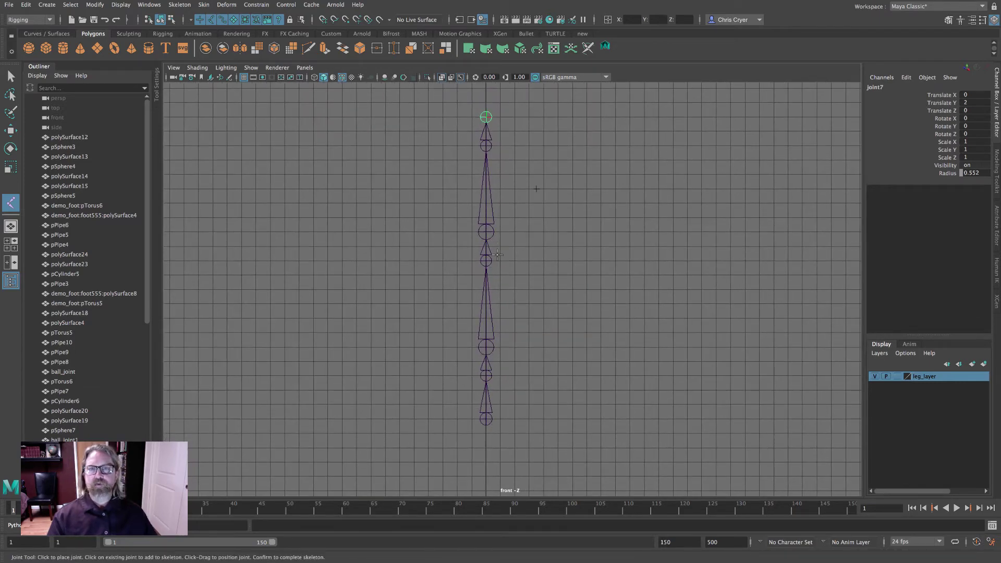
{"action": "key", "text": "Return"}
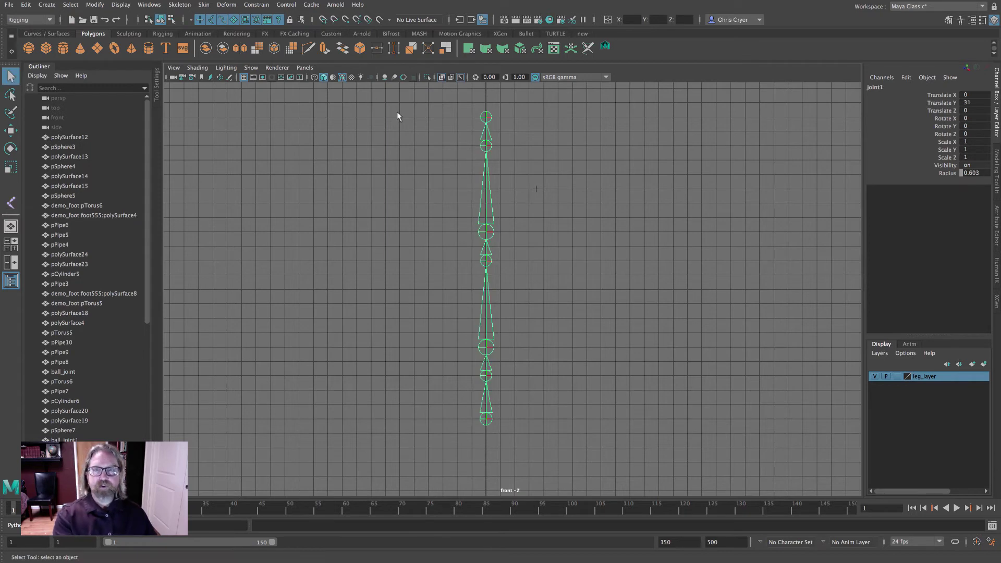
Start a separate arm joint chain with a clavicle joint beside the upper spine at X 3.5, Y 47
{"action": "key", "text": "y"}
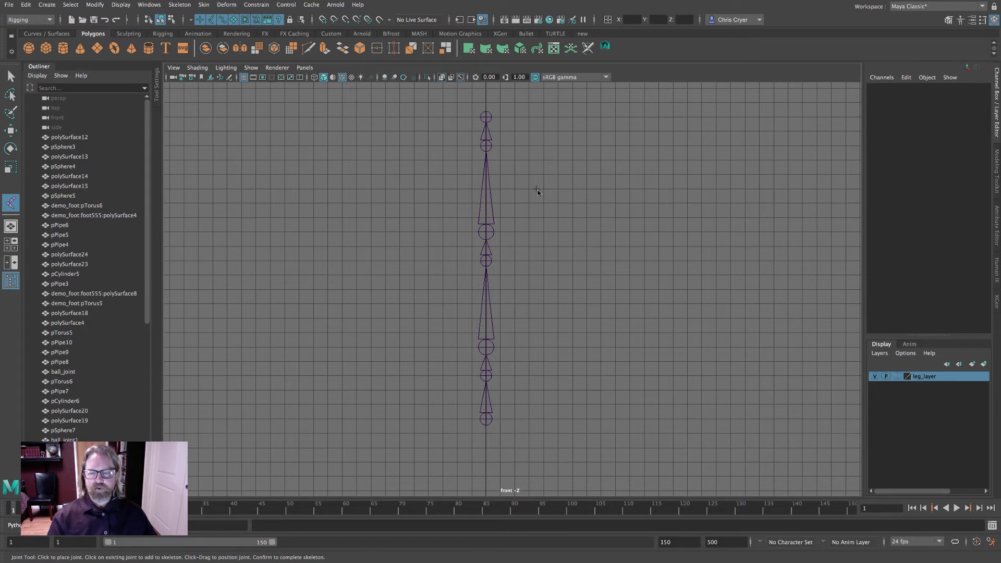
{"action": "left_click", "coordinate": [542, 189]}
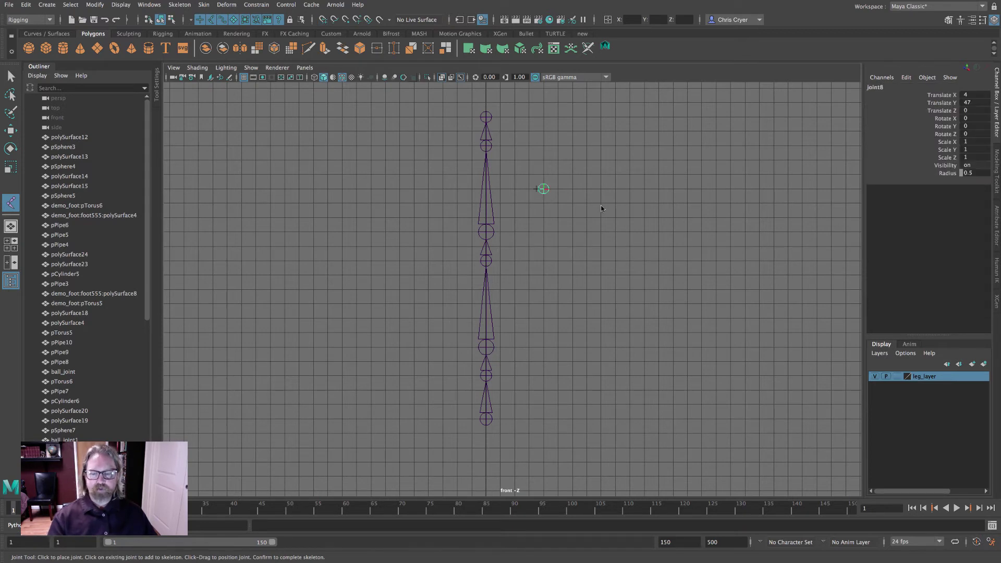
{"action": "key", "text": "ctrl+z"}
{"action": "left_click", "coordinate": [536, 188]}
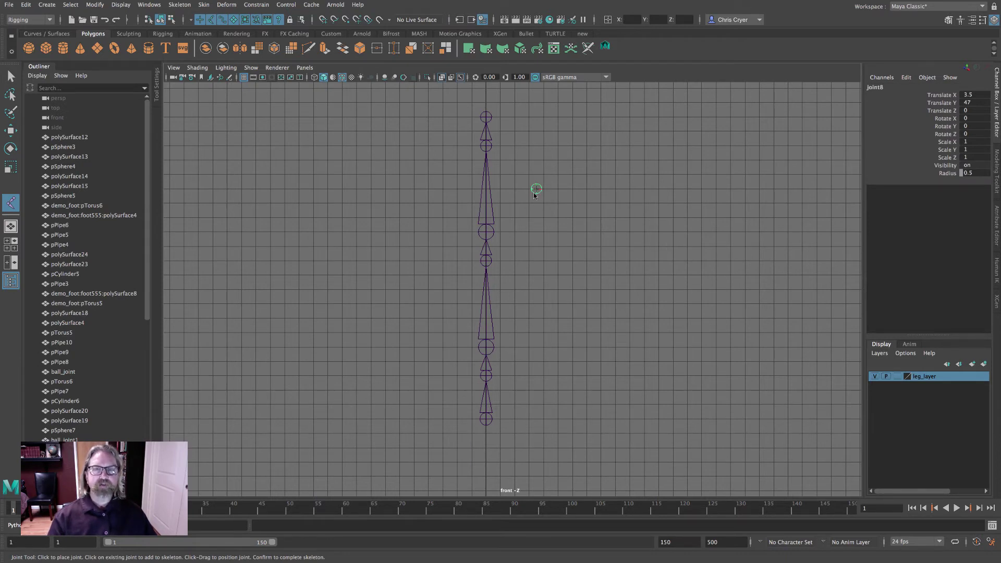
Show polygons in the front view and add a shoulder joint in the +X arm's ball connector, offset 8.5 in X
{"action": "left_click", "coordinate": [251, 67]}
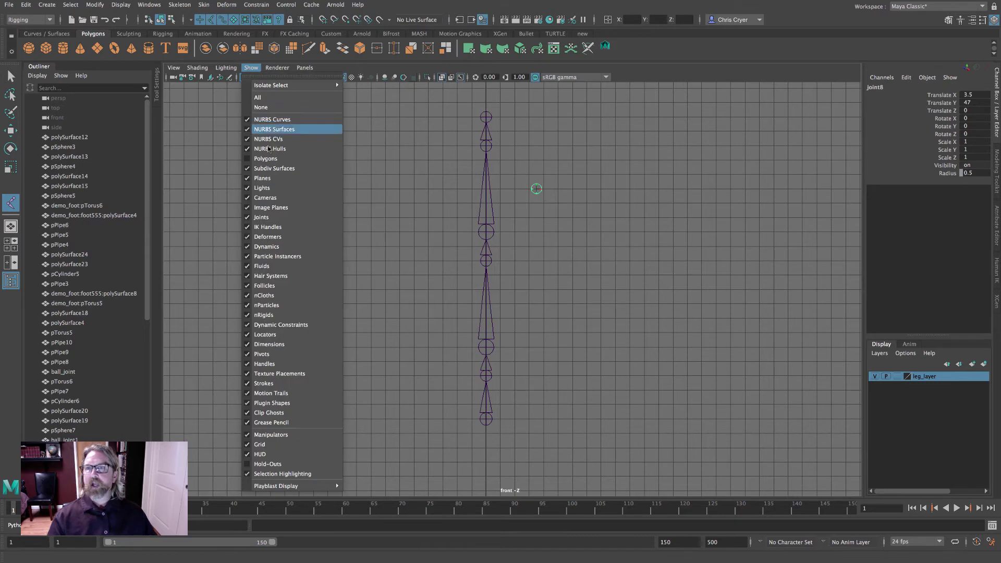
{"action": "left_click", "coordinate": [269, 154]}
{"action": "middle_click_drag", "start_coordinate": [596, 182], "coordinate": [558, 185], "text": "alt"}
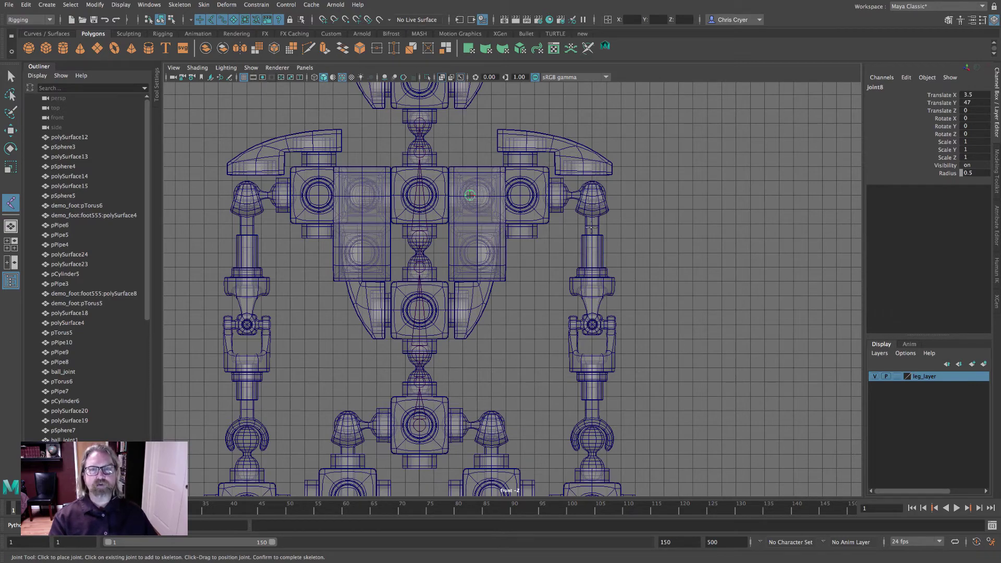
{"action": "left_click", "coordinate": [593, 197]}
{"action": "right_click_drag", "start_coordinate": [711, 280], "coordinate": [629, 276], "text": "alt"}
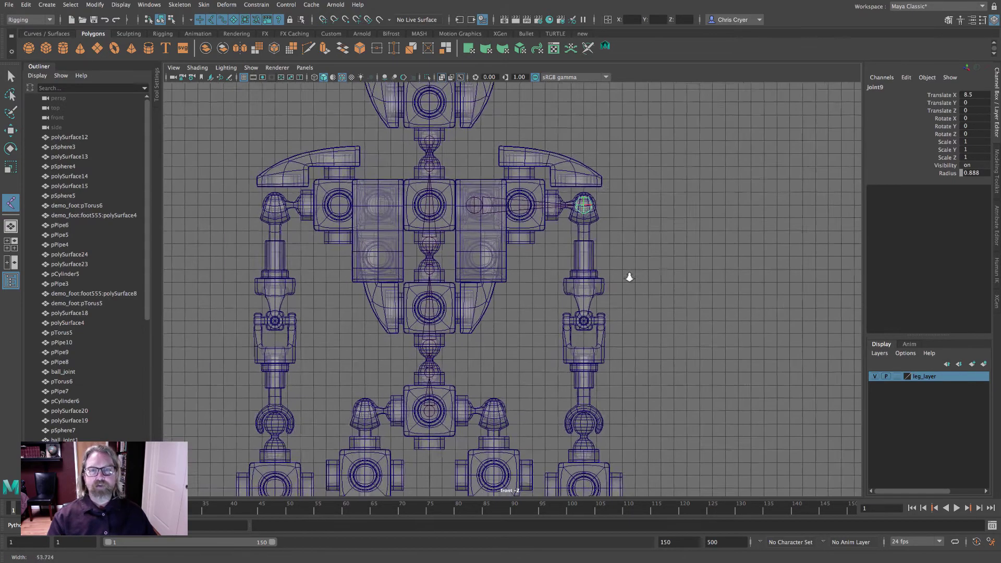
Add elbow, wrist and hand joints down the +X arm, the last two offset -8 and -5 in Y, and complete the chain
{"action": "middle_click_drag", "start_coordinate": [629, 277], "coordinate": [623, 168], "text": "alt"}
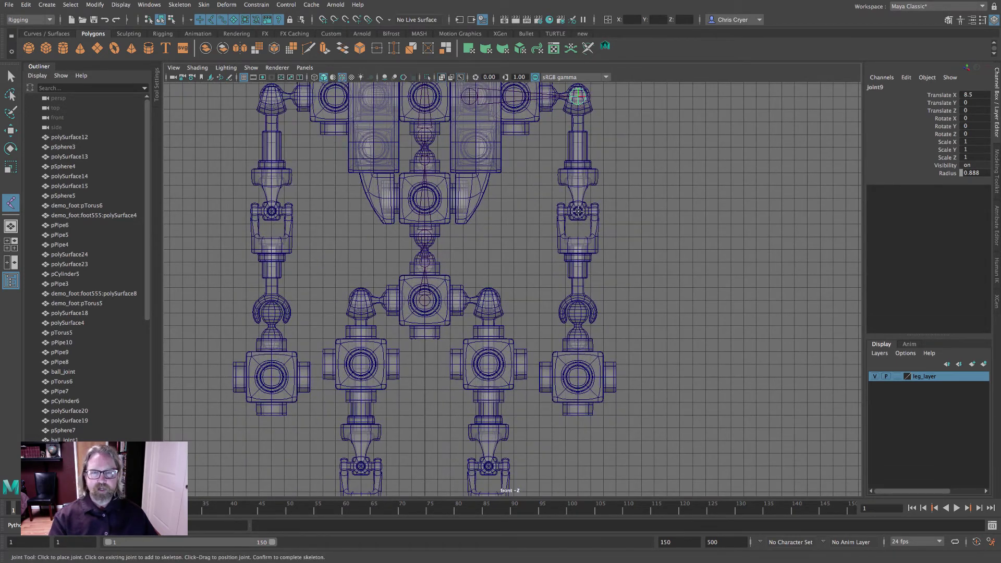
{"action": "left_click", "coordinate": [577, 211]}
{"action": "left_click", "coordinate": [577, 312]}
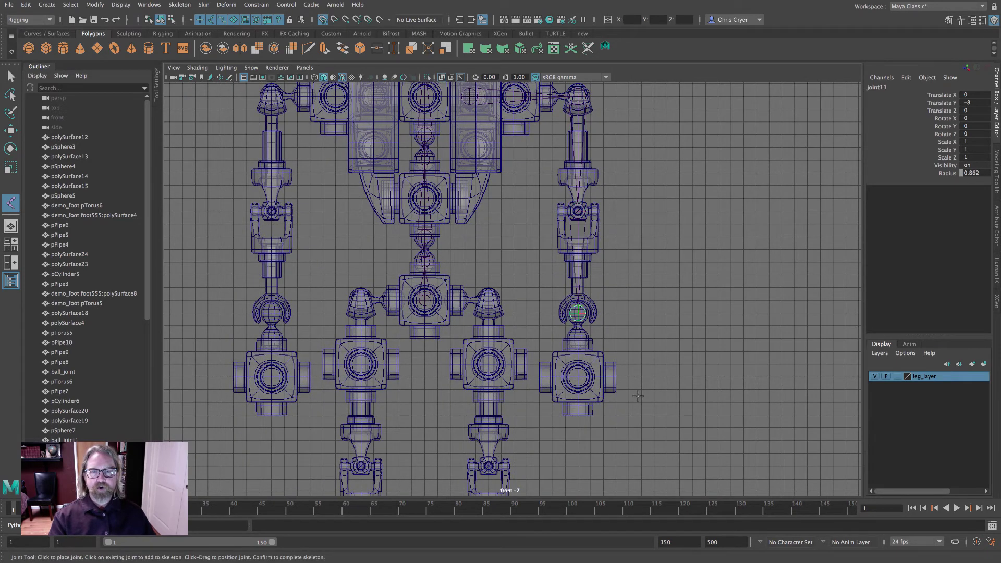
{"action": "left_click", "coordinate": [577, 377]}
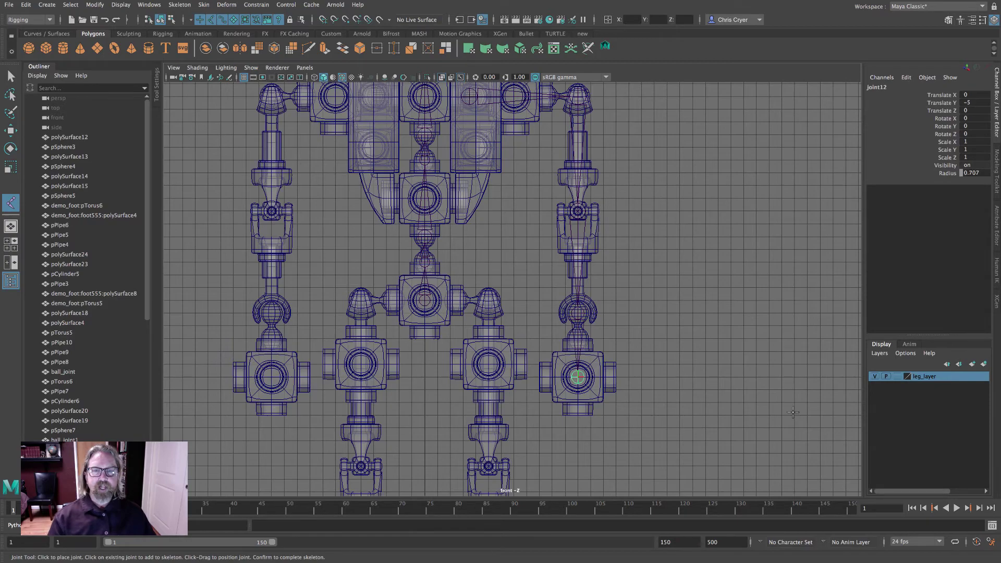
{"action": "key", "text": "q"}
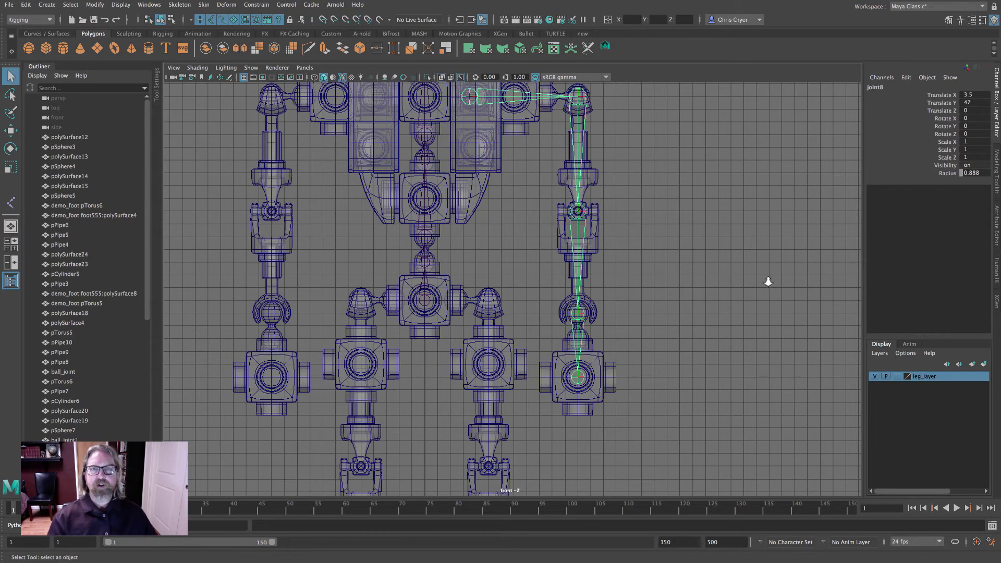
Start a leg joint chain at the +X hip (X 5, Y 31) and add knee and ankle joints, each offset -13 in Y
{"action": "scroll", "coordinate": [766, 279], "scroll_direction": "down", "scroll_amount": 3}
{"action": "middle_click_drag", "start_coordinate": [674, 298], "coordinate": [704, 198], "text": "alt"}
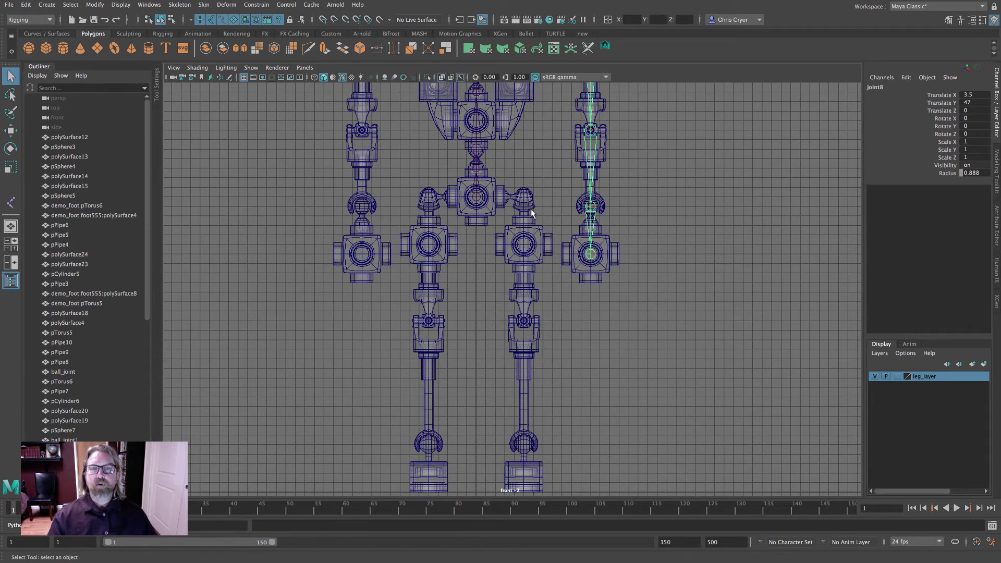
{"action": "left_click", "coordinate": [523, 200]}
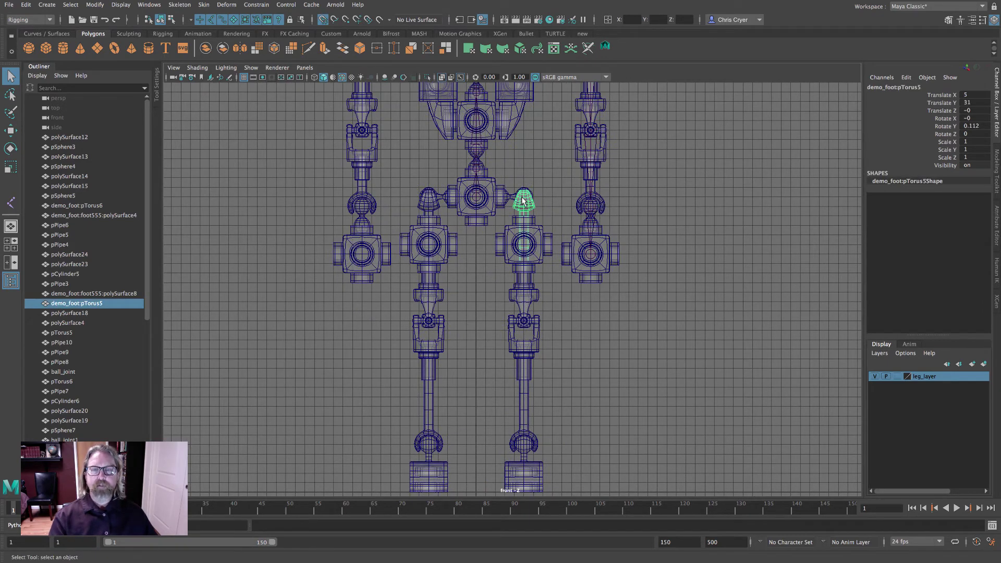
{"action": "left_click", "coordinate": [11, 202]}
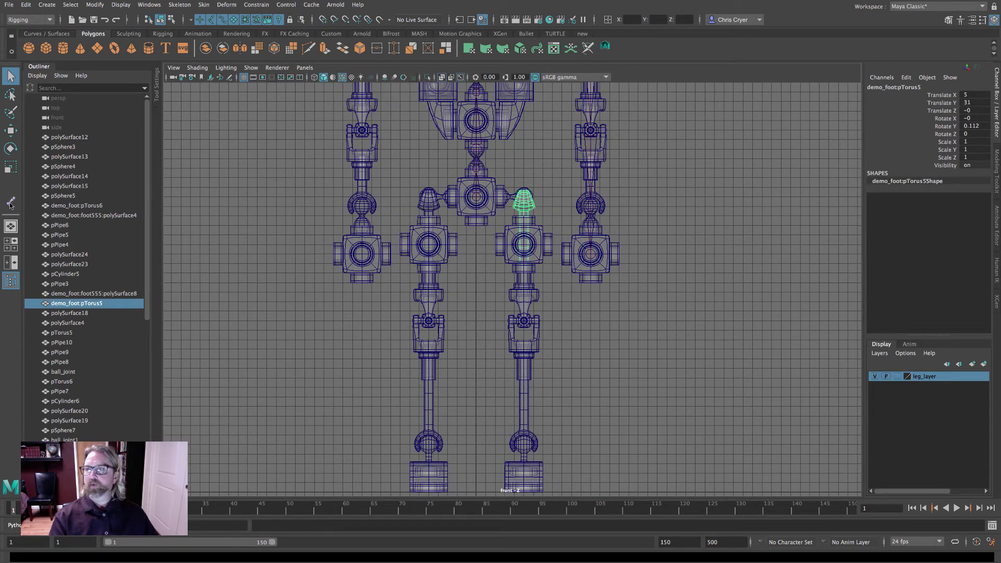
{"action": "left_click", "coordinate": [523, 198]}
{"action": "left_click", "coordinate": [524, 321]}
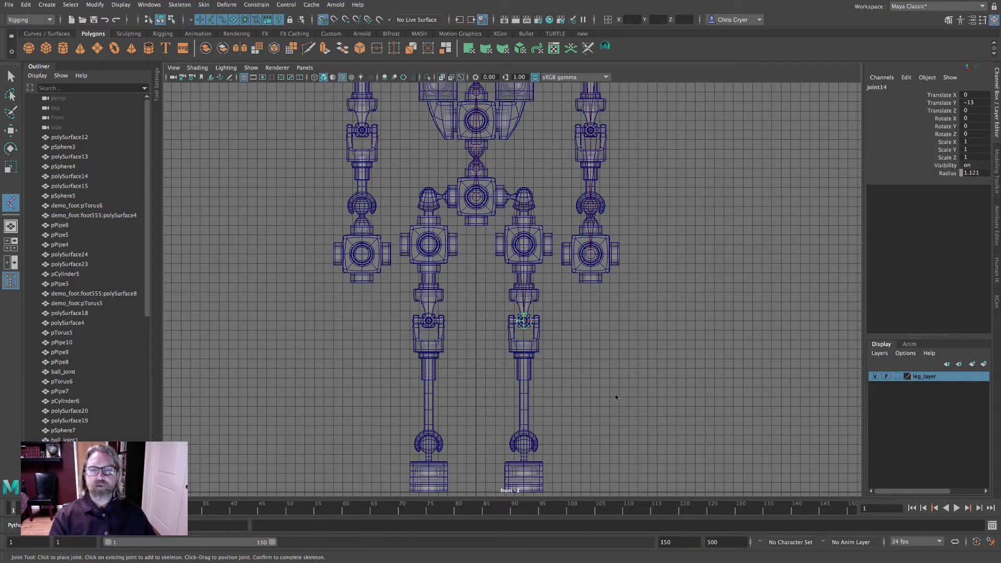
{"action": "left_click", "coordinate": [524, 444]}
In the side view, add a toe joint on the ground line in front of the foot, offset -5 in Y and 9 in Z
{"action": "key", "text": "space"}
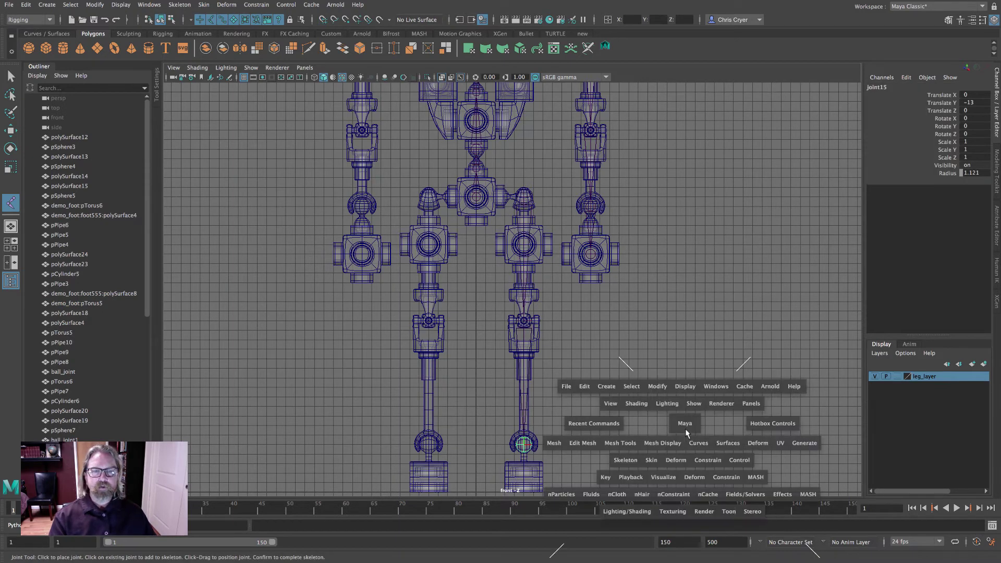
{"action": "key", "text": "space"}
{"action": "key", "text": "f"}
{"action": "right_click_drag", "start_coordinate": [720, 431], "coordinate": [396, 346], "text": "alt"}
{"action": "scroll", "coordinate": [433, 334], "scroll_direction": "up", "scroll_amount": 10}
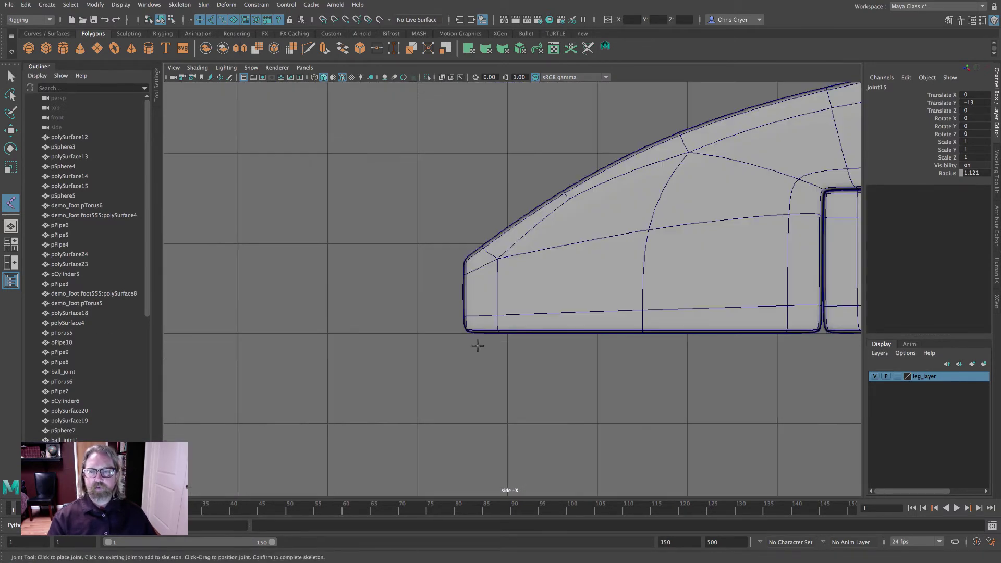
{"action": "left_click", "coordinate": [416, 334]}
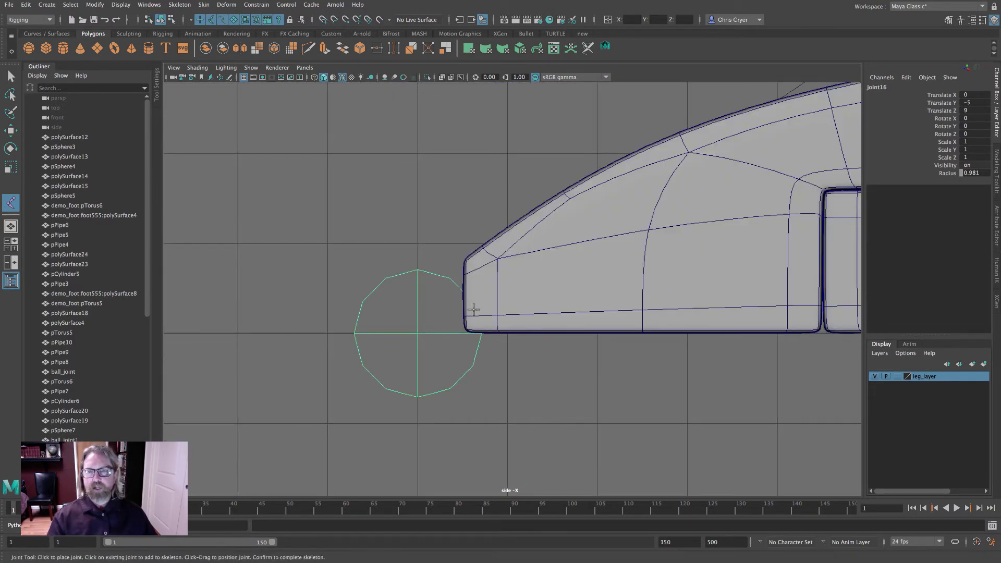
Complete the leg joint chain and turn off the smooth mesh preview of the foot's front piece
{"action": "left_click", "coordinate": [10, 76]}
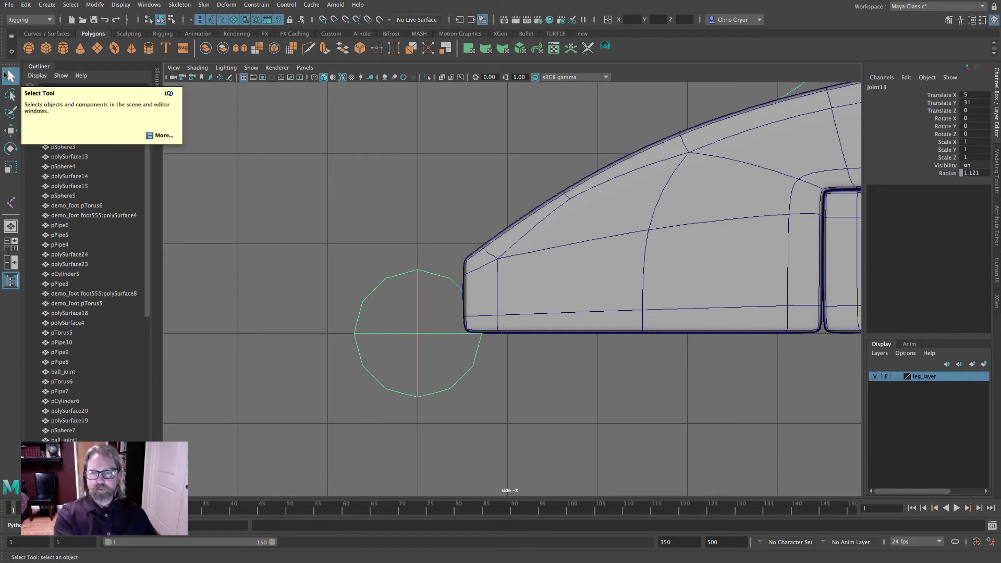
{"action": "left_click", "coordinate": [320, 162]}
{"action": "left_click", "coordinate": [537, 238]}
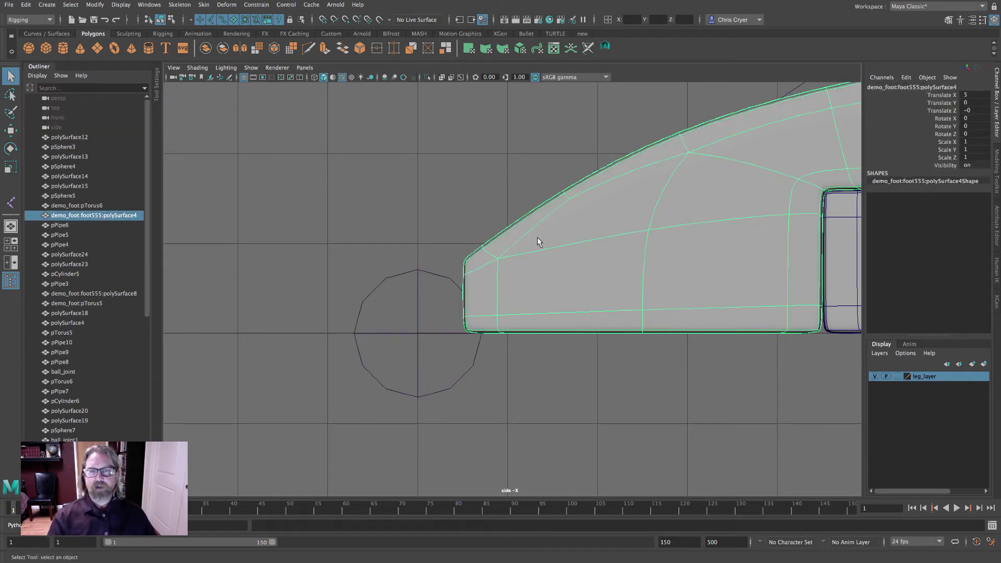
{"action": "key", "text": "1"}
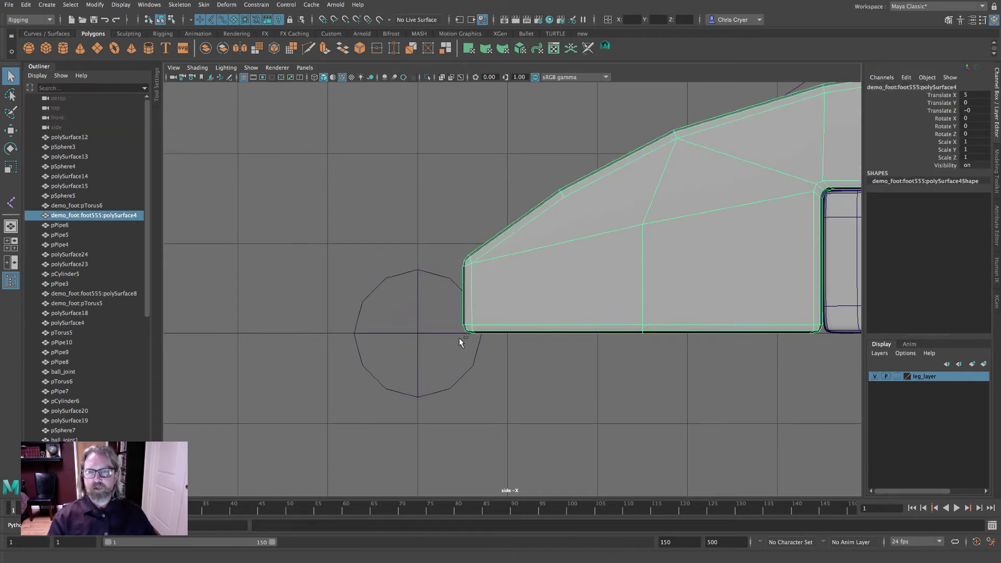
Move the toe joint along Z with vertex snapping to the foot's front edge, at Translate Z 8.491
{"action": "right_click_drag", "start_coordinate": [463, 340], "coordinate": [757, 365], "text": "alt"}
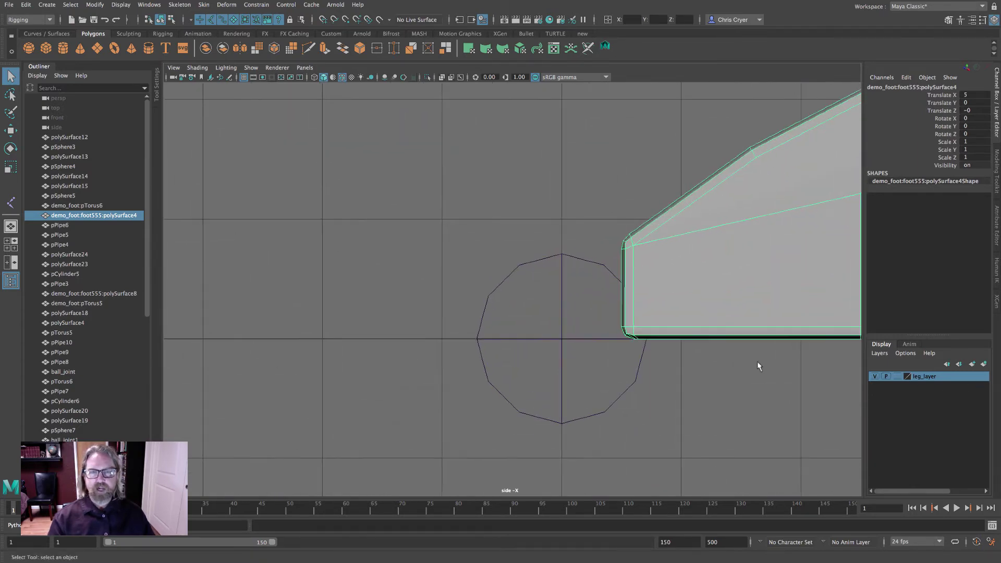
{"action": "left_click", "coordinate": [571, 338]}
{"action": "key", "text": "w"}
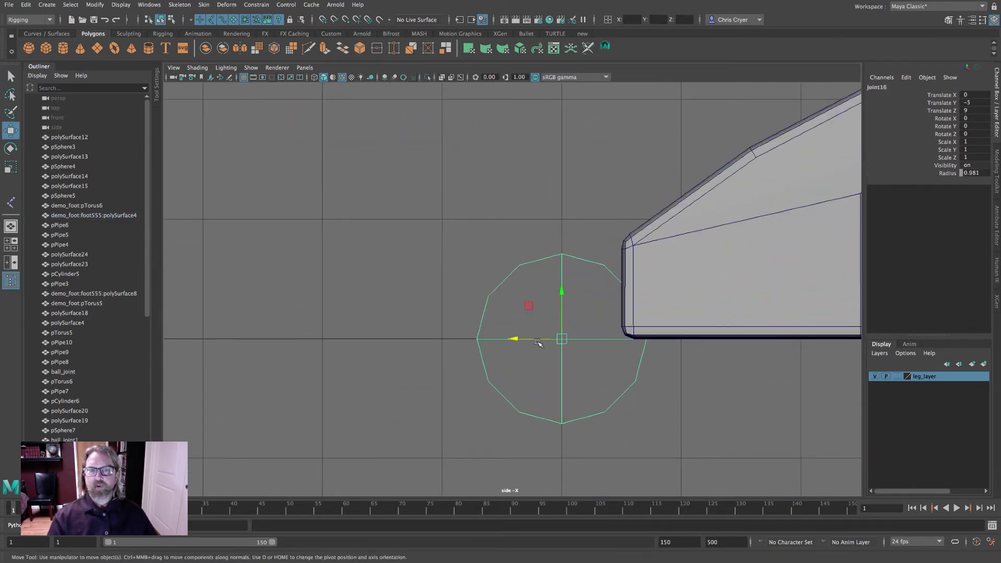
{"action": "left_click_drag", "start_coordinate": [517, 339], "coordinate": [374, 338]}
{"action": "key", "text": "v"}
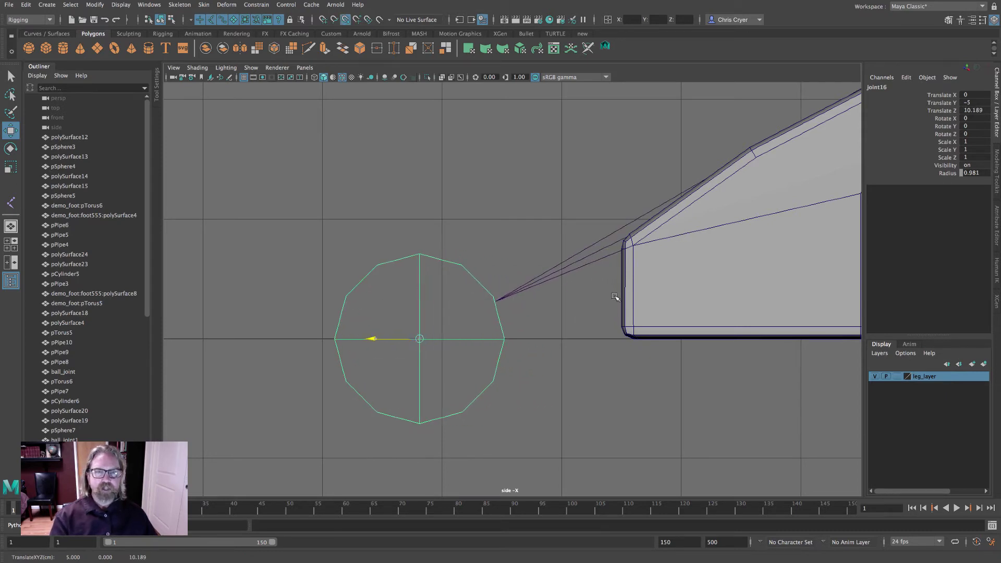
{"action": "middle_click", "coordinate": [617, 297]}
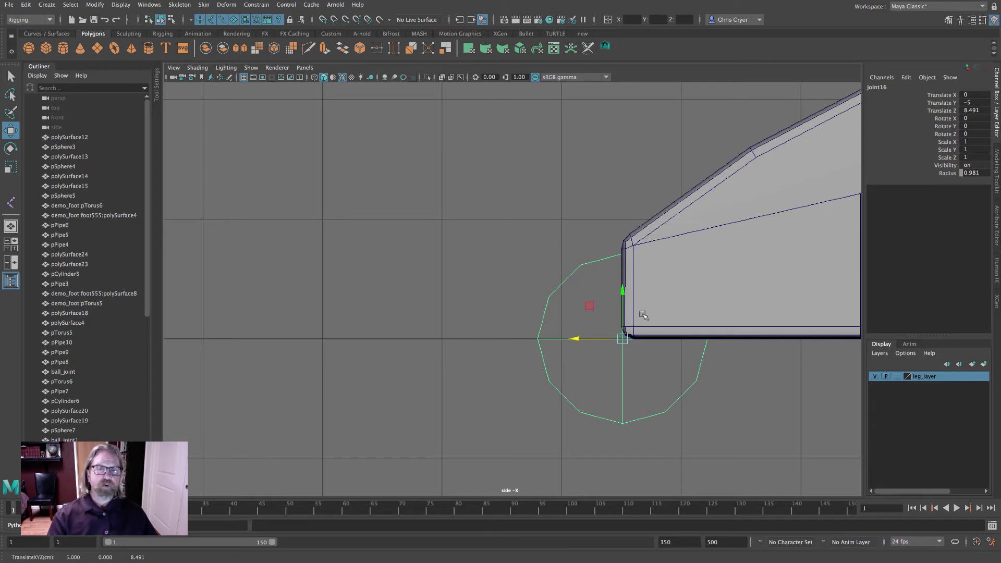
Hide polygon objects in the perspective view so that only the joint chains are displayed
{"action": "right_click_drag", "start_coordinate": [730, 375], "coordinate": [623, 335], "text": "alt"}
{"action": "middle_click_drag", "start_coordinate": [533, 304], "coordinate": [462, 406], "text": "alt"}
{"action": "key", "text": "space"}
{"action": "key", "text": "space"}
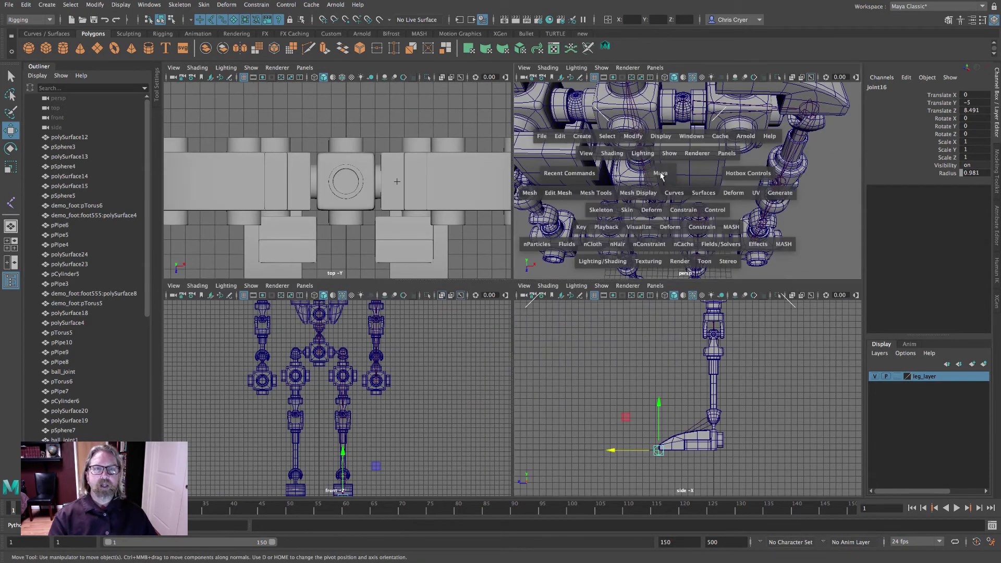
{"action": "right_click_drag", "start_coordinate": [614, 263], "coordinate": [543, 286], "text": "alt"}
{"action": "left_click_drag", "start_coordinate": [542, 286], "coordinate": [463, 265], "text": "alt"}
{"action": "middle_click_drag", "start_coordinate": [624, 318], "coordinate": [624, 257], "text": "alt"}
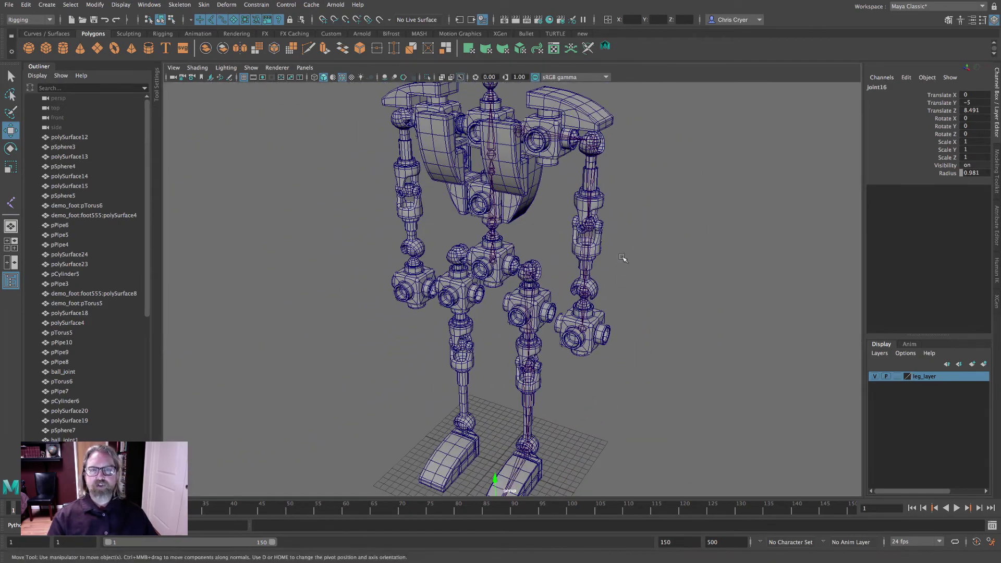
{"action": "left_click", "coordinate": [251, 68]}
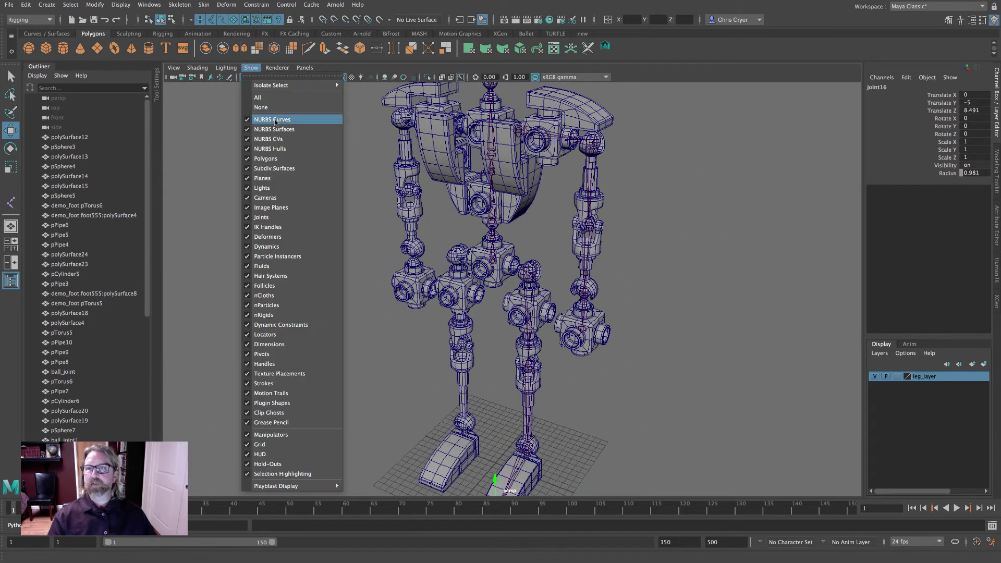
{"action": "left_click", "coordinate": [267, 158]}
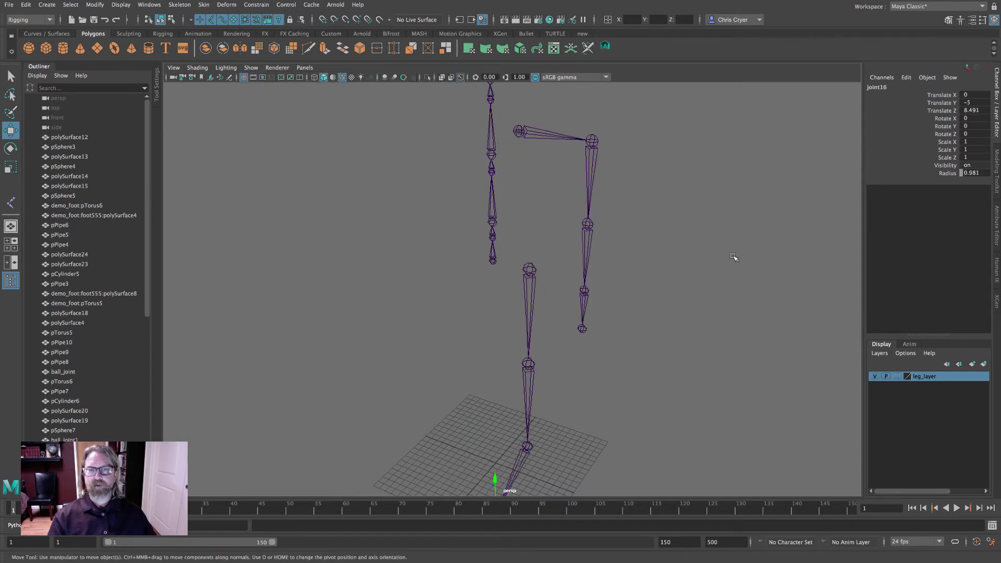
Try parenting the leg's hip joint to the lowest spine joint, and undo the parenting
{"action": "left_click_drag", "start_coordinate": [639, 247], "coordinate": [647, 269], "text": "alt"}
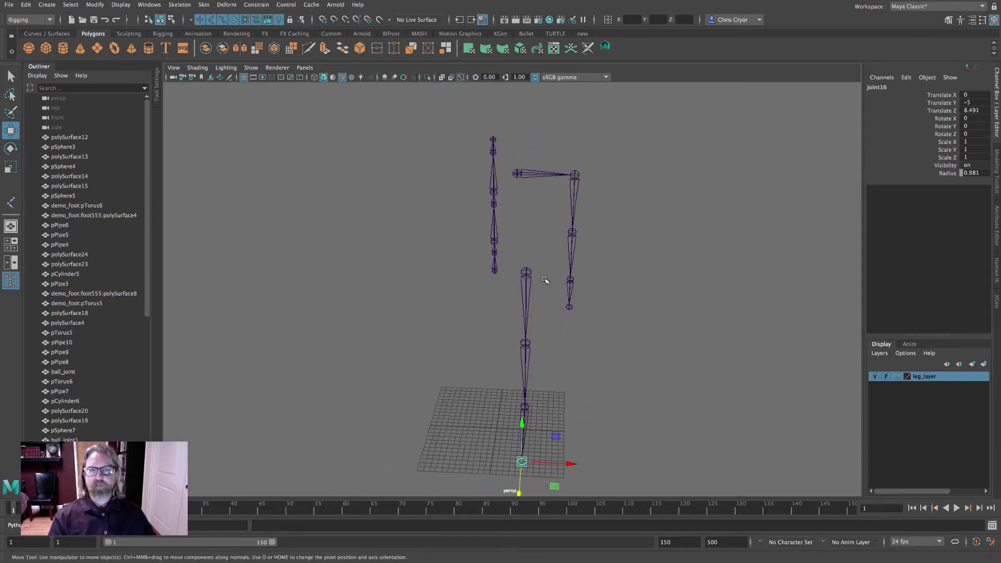
{"action": "left_click", "coordinate": [527, 275]}
{"action": "key", "text": "q"}
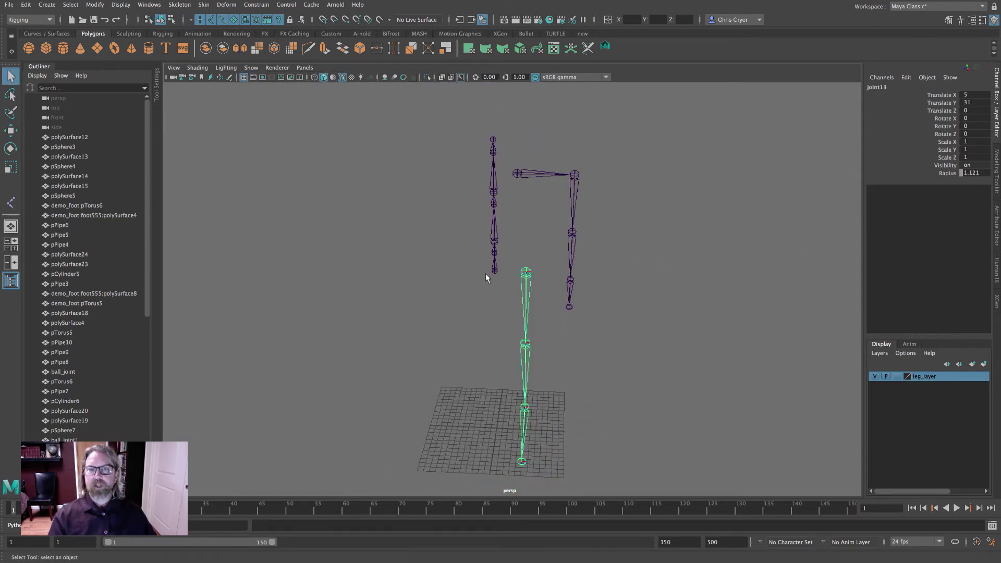
{"action": "left_click", "coordinate": [493, 267], "text": "shift"}
{"action": "key", "text": "p"}
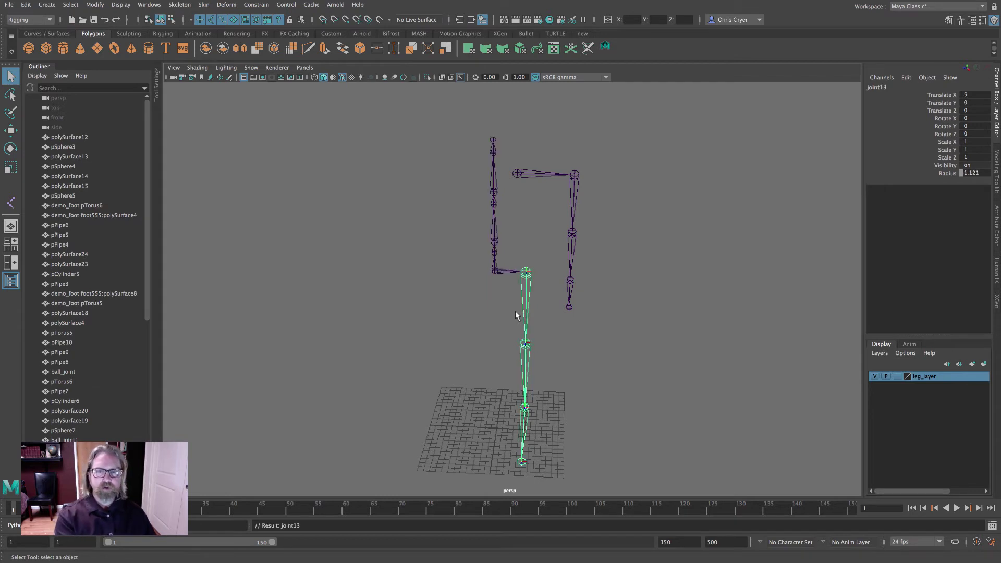
{"action": "key", "text": "ctrl+z"}
{"action": "left_click", "coordinate": [611, 344]}
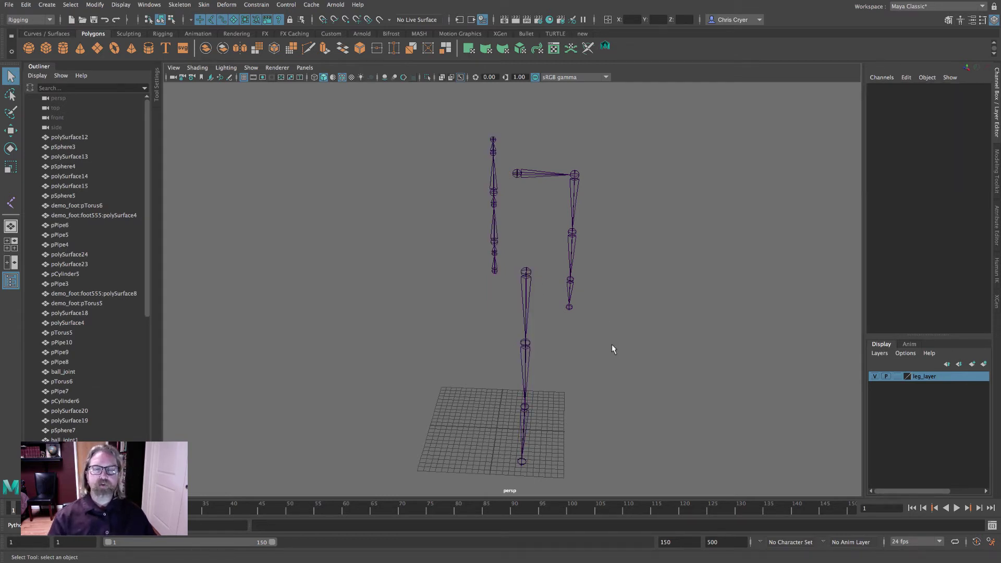
Parent the hip joint of the leg chain to the lowest joint of the spine
{"action": "left_click", "coordinate": [526, 272]}
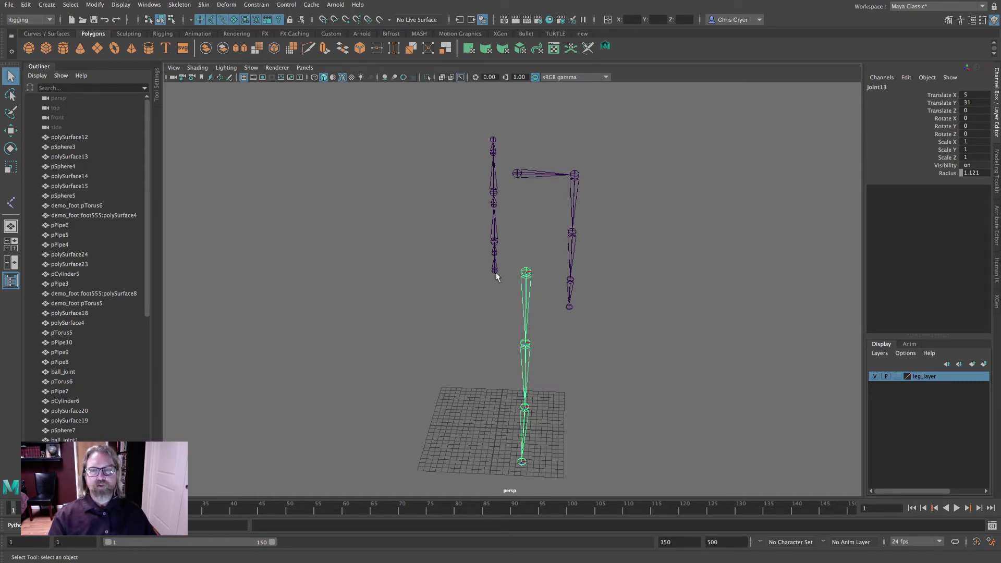
{"action": "left_click", "coordinate": [495, 274], "text": "shift"}
{"action": "key", "text": "p"}
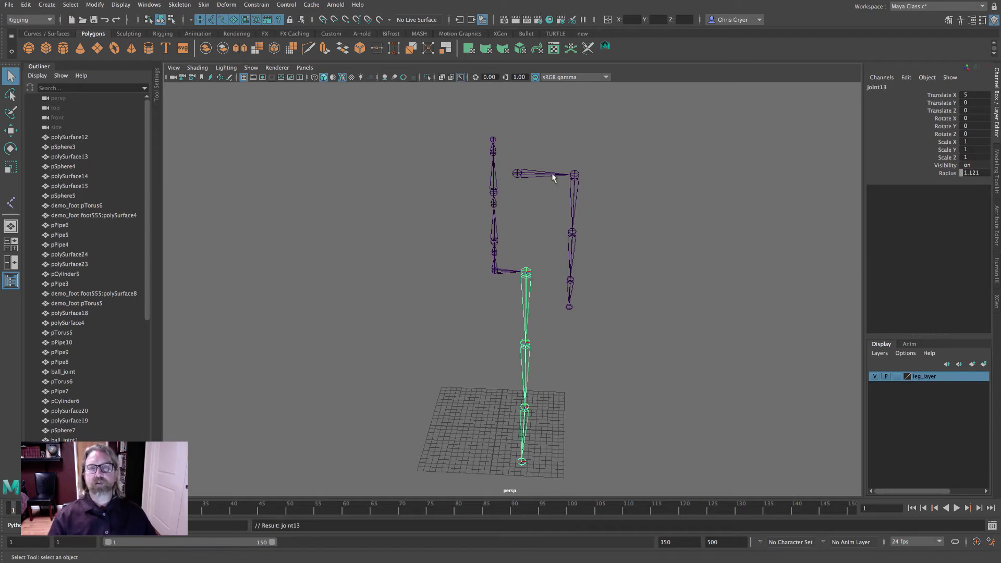
Turn off the selection handle of pSphere6, which overlaps the arm chain's innermost joint
{"action": "left_click", "coordinate": [516, 174]}
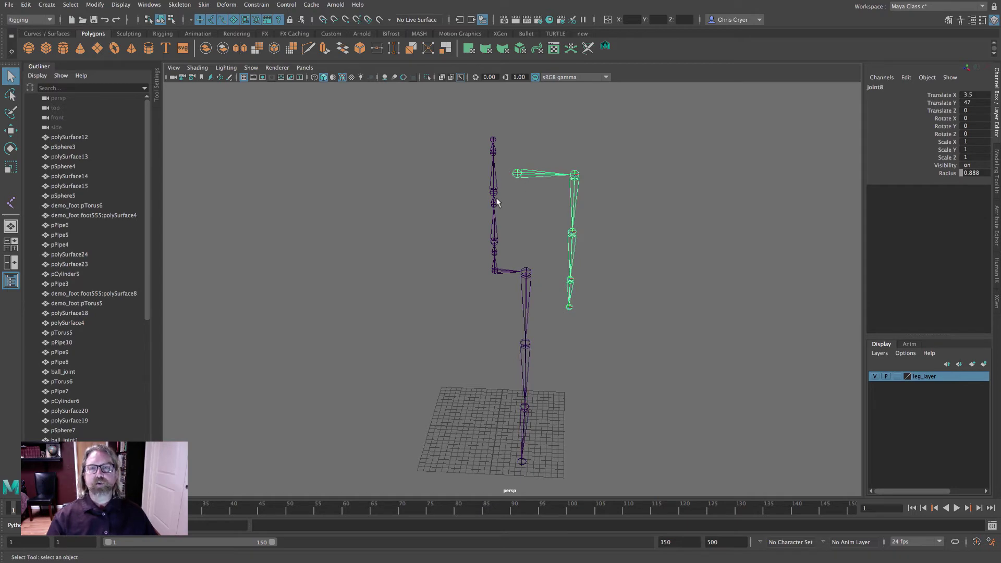
{"action": "right_click_drag", "start_coordinate": [497, 203], "coordinate": [601, 200], "text": "alt"}
{"action": "left_click_drag", "start_coordinate": [601, 200], "coordinate": [567, 179], "text": "alt"}
{"action": "middle_click_drag", "start_coordinate": [567, 180], "coordinate": [575, 291], "text": "alt"}
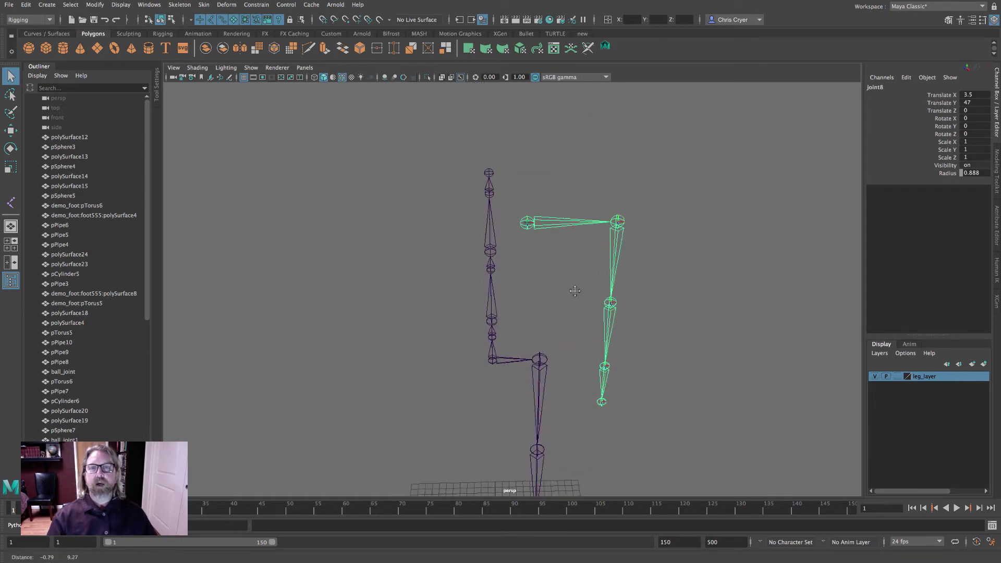
{"action": "right_click_drag", "start_coordinate": [574, 291], "coordinate": [685, 276], "text": "alt"}
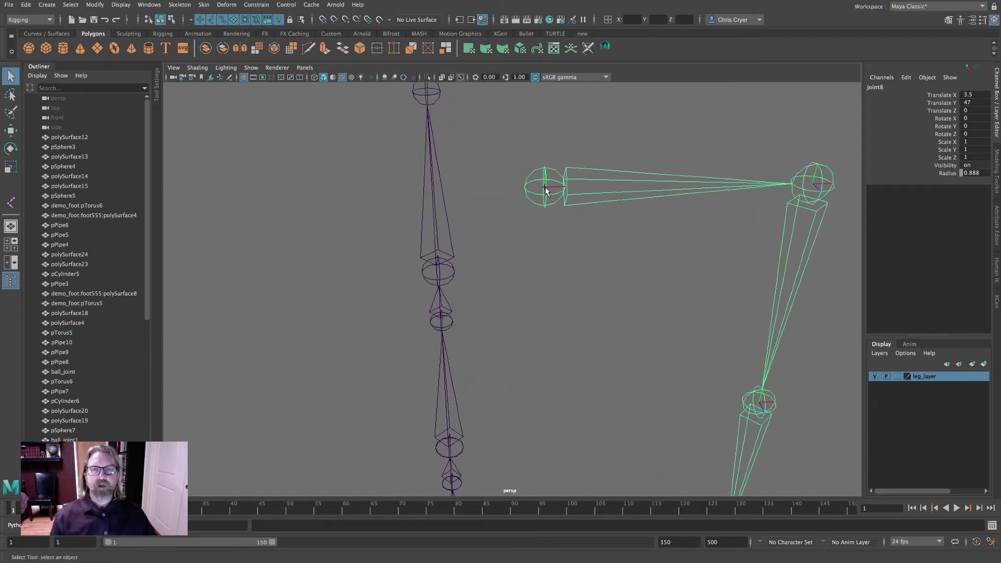
{"action": "left_click", "coordinate": [678, 291]}
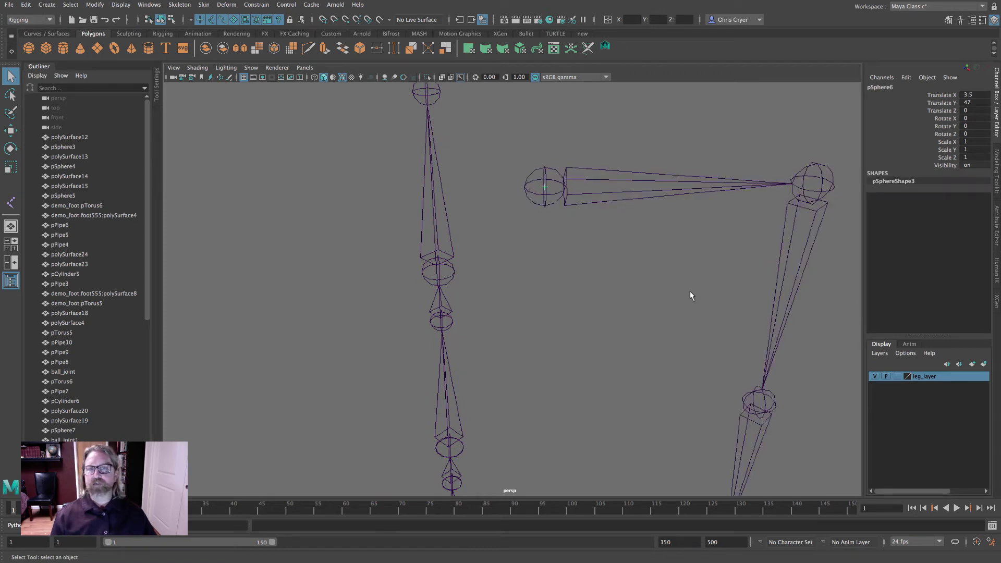
{"action": "left_click", "coordinate": [120, 5]}
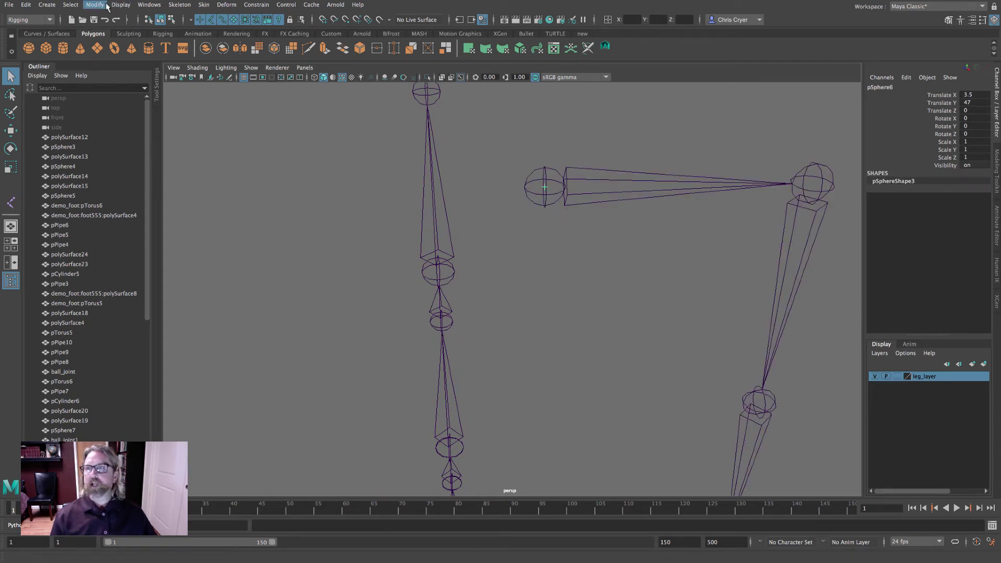
{"action": "mouse_move", "coordinate": [167, 118]}
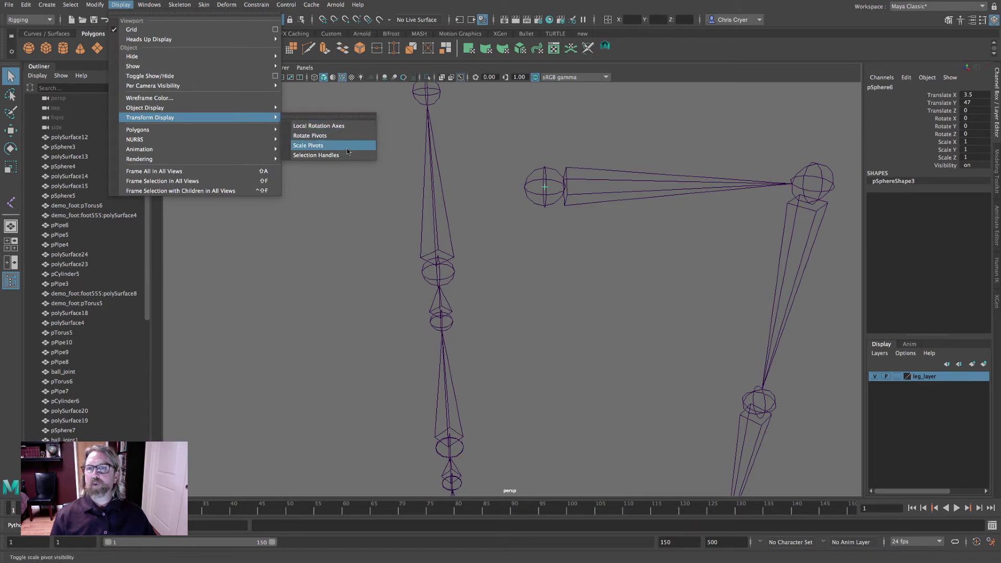
{"action": "left_click", "coordinate": [316, 154]}
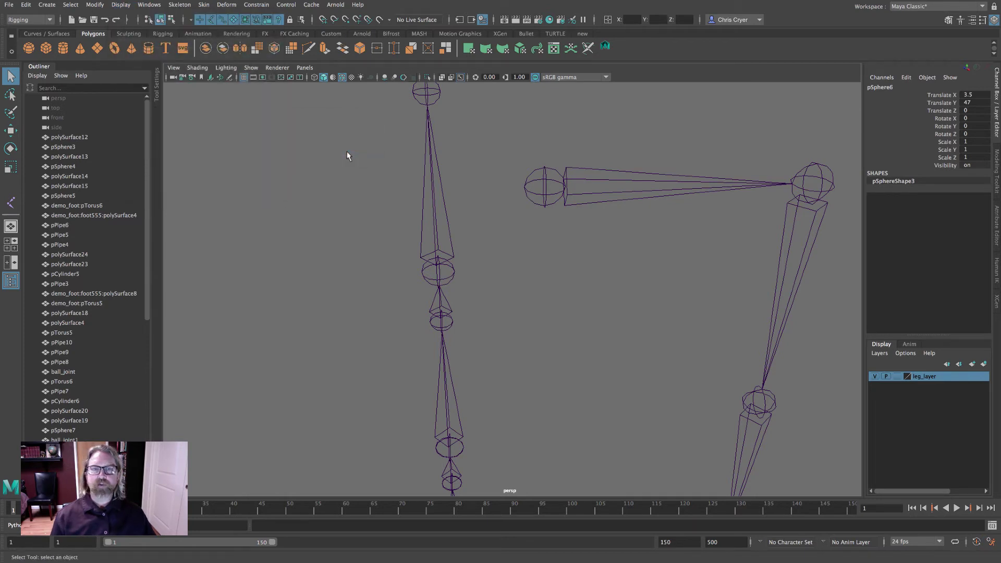
Parent the innermost joint of the arm chain to the spine's chest joint just below it
{"action": "left_click", "coordinate": [541, 190]}
{"action": "scroll", "coordinate": [505, 219], "scroll_direction": "down", "scroll_amount": 5}
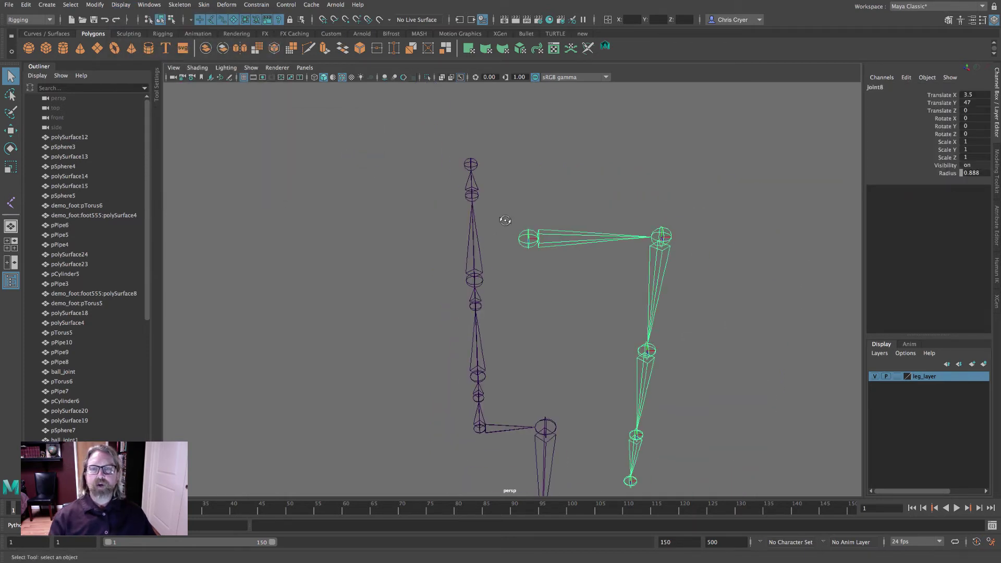
{"action": "middle_click_drag", "start_coordinate": [535, 226], "coordinate": [526, 208], "text": "alt"}
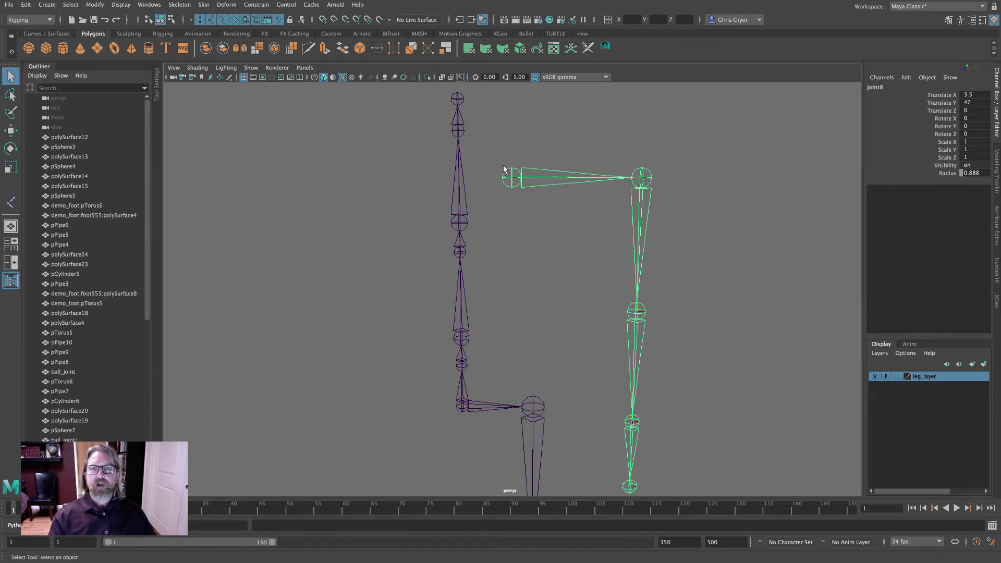
{"action": "left_click", "coordinate": [459, 224], "text": "shift"}
{"action": "key", "text": "p"}
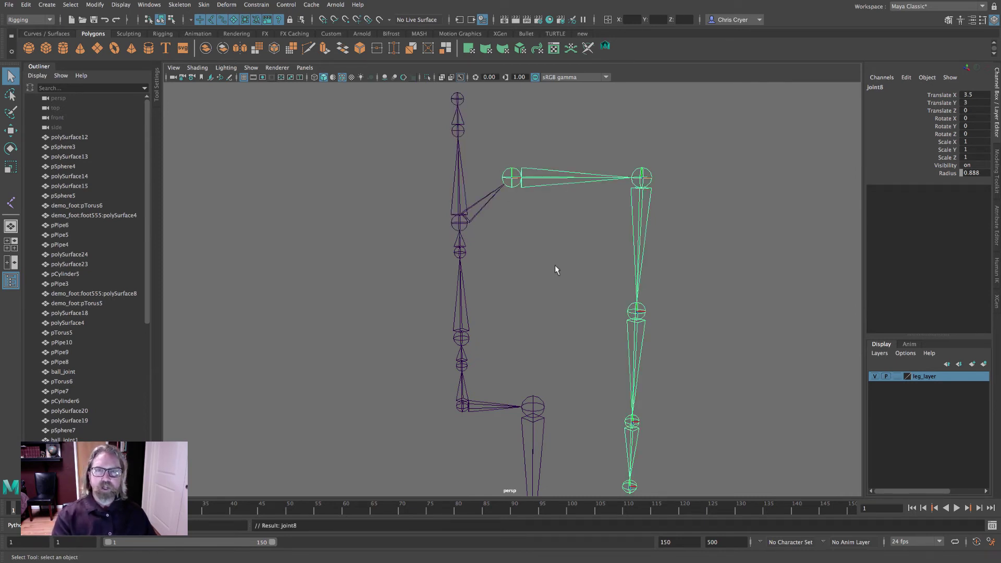
Mirror the arm chain from its innermost joint across the YZ plane, with the mirror function set to Behavior
{"action": "right_click_drag", "start_coordinate": [573, 251], "coordinate": [282, 227], "text": "alt"}
{"action": "middle_click_drag", "start_coordinate": [429, 224], "coordinate": [416, 158], "text": "alt"}
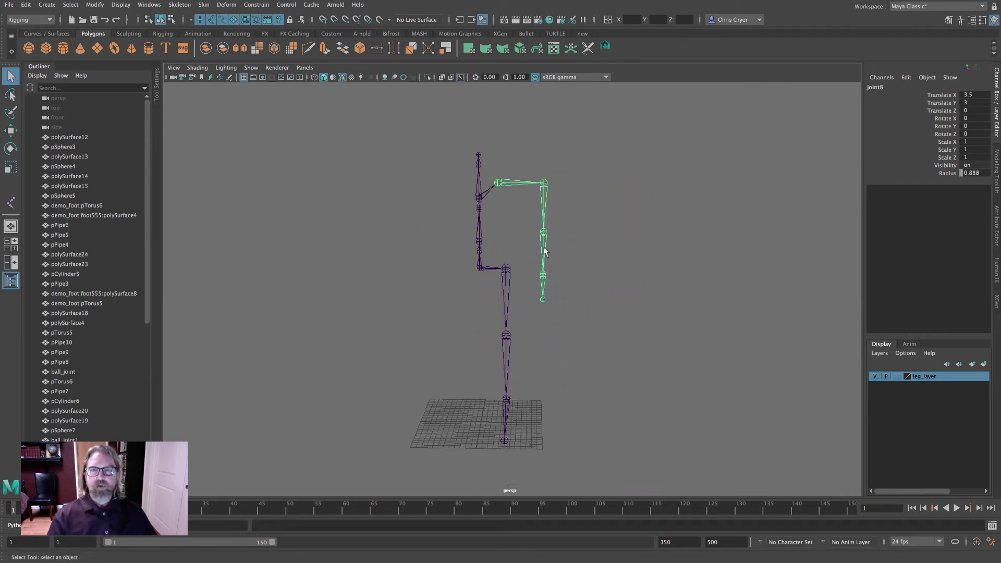
{"action": "left_click", "coordinate": [594, 235]}
{"action": "left_click", "coordinate": [497, 184]}
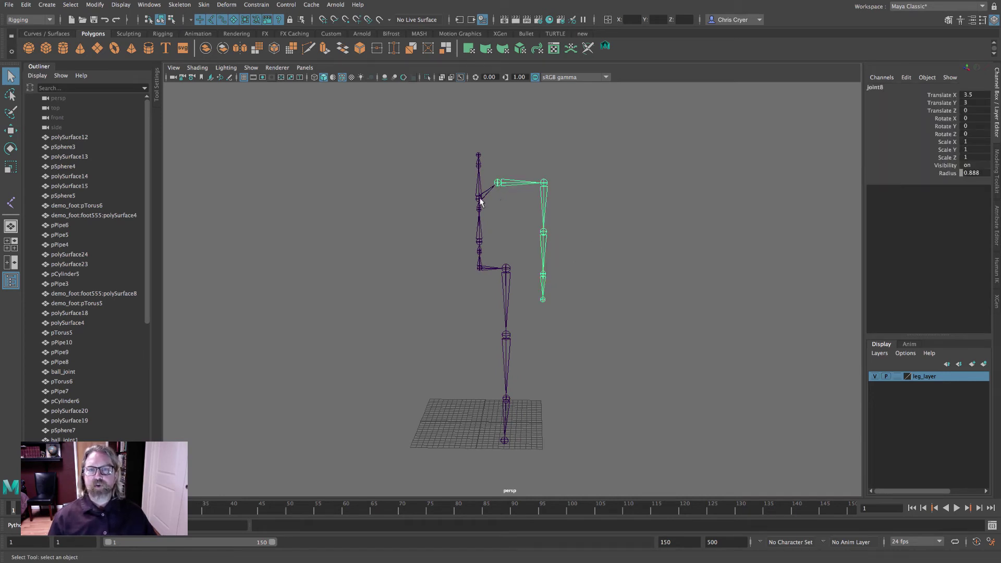
{"action": "left_click", "coordinate": [498, 183]}
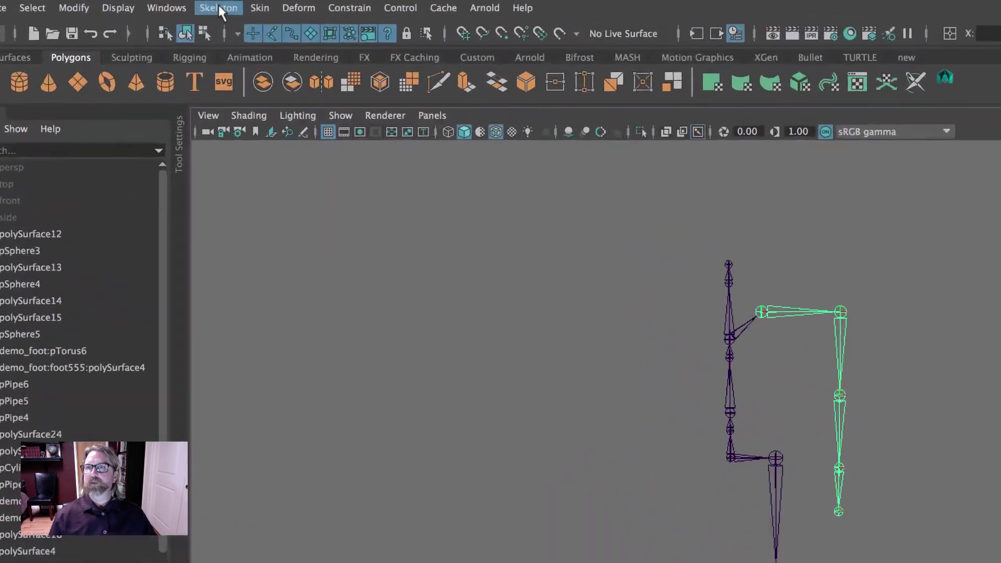
{"action": "left_click", "coordinate": [180, 5]}
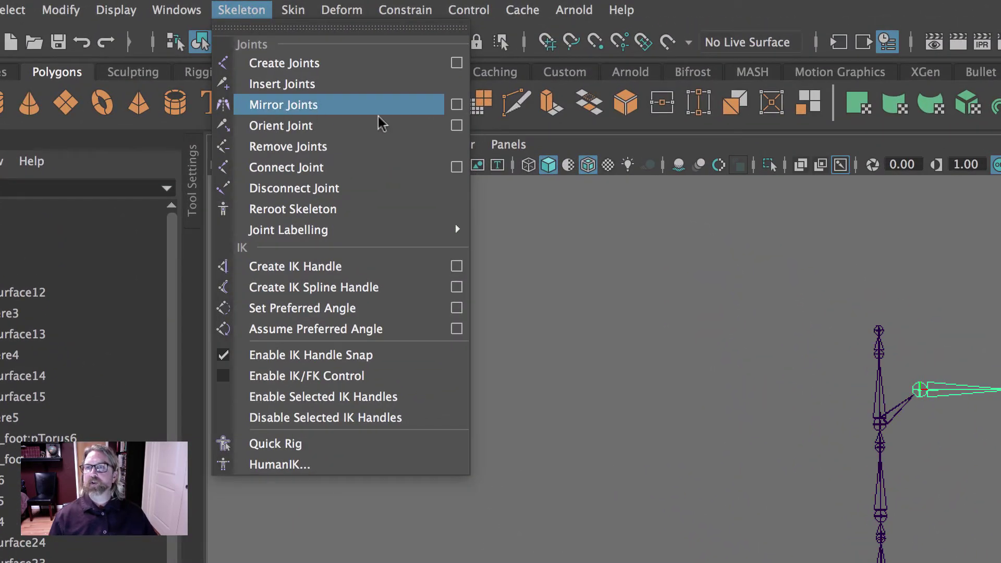
{"action": "left_click", "coordinate": [456, 106]}
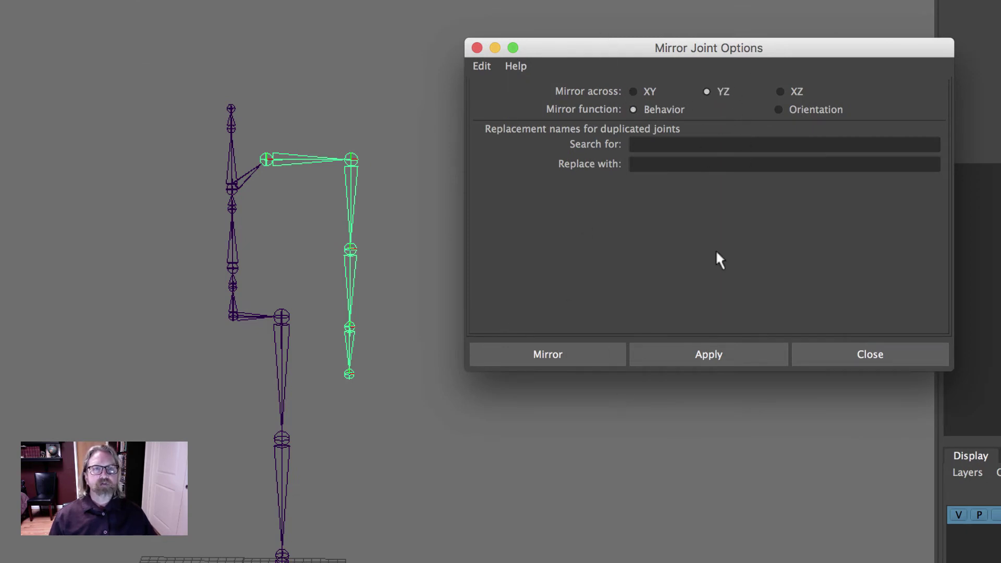
{"action": "left_click", "coordinate": [567, 356]}
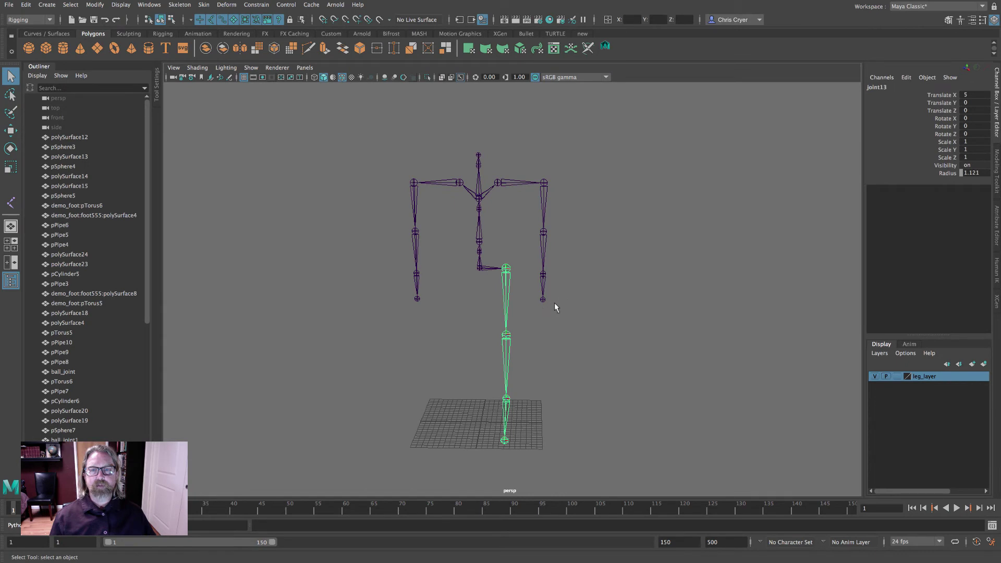
Mirror the leg chain from the hip with the same mirror settings, and show all object types again in the perspective view
{"action": "left_click", "coordinate": [178, 5]}
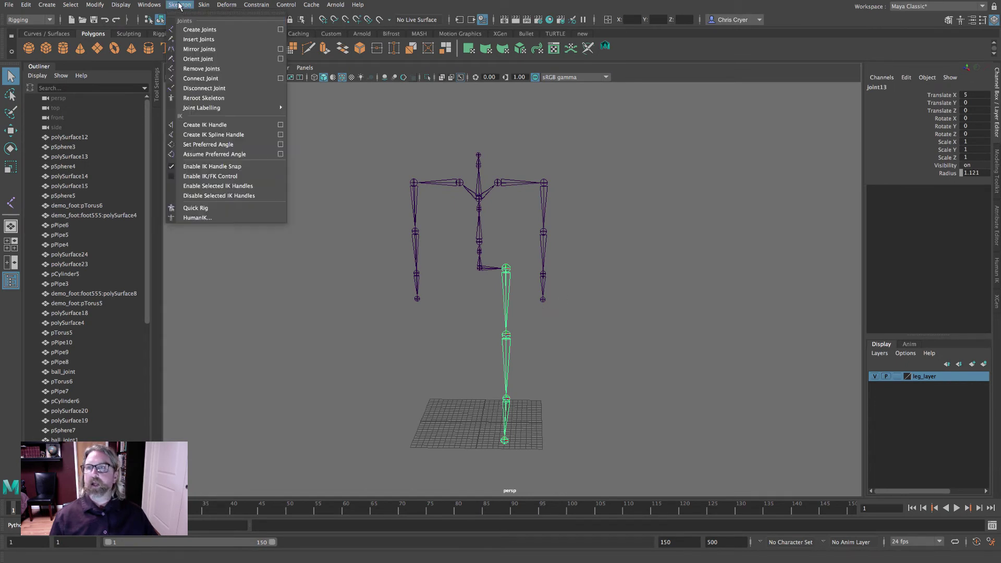
{"action": "left_click", "coordinate": [199, 49]}
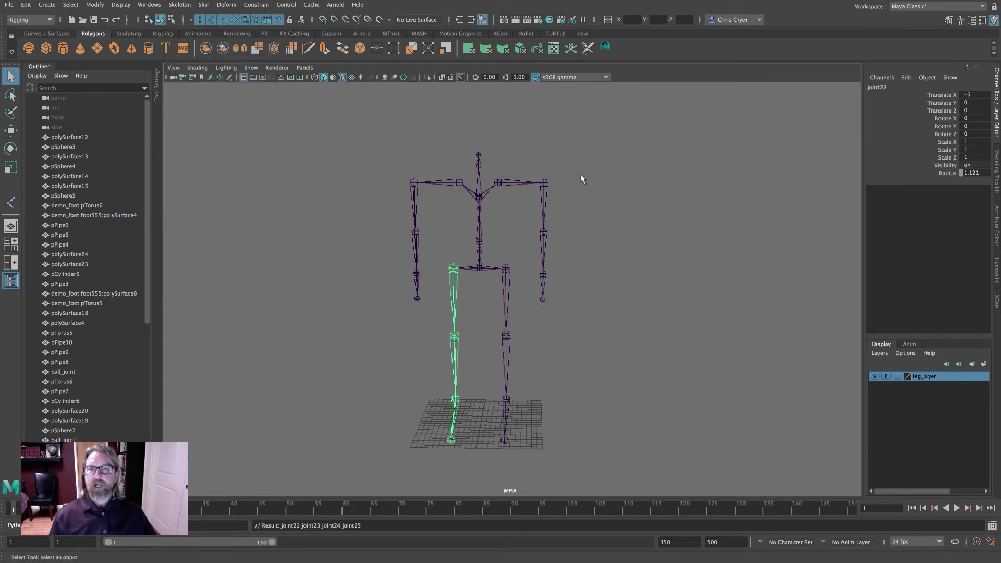
{"action": "left_click", "coordinate": [251, 68]}
{"action": "left_click", "coordinate": [271, 98]}
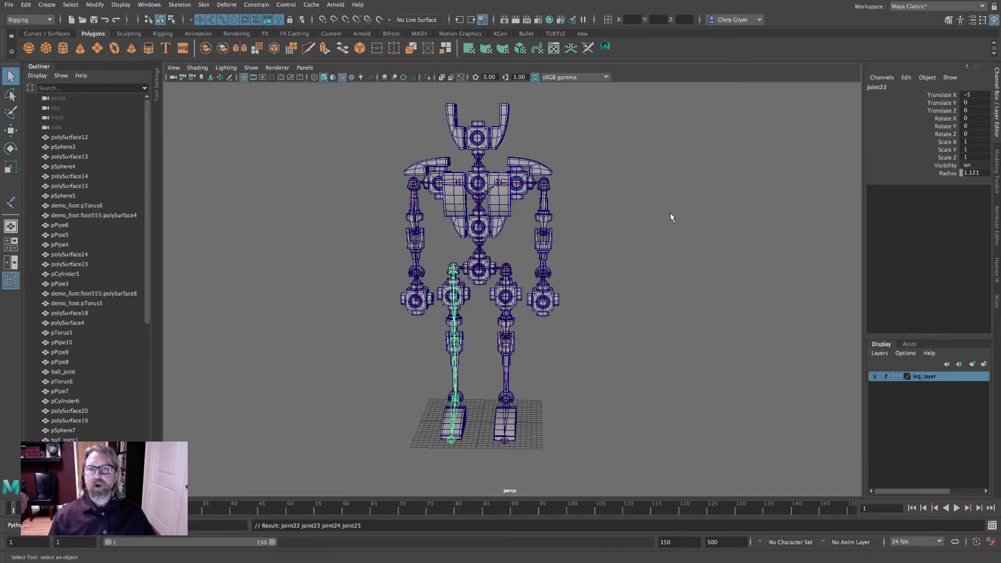
{"action": "left_click", "coordinate": [671, 213]}
{"action": "mouse_move", "coordinate": [670, 213]}
{"action": "left_mouse_down", "text": "alt"}
{"action": "mouse_move", "coordinate": [390, 216]}
{"action": "mouse_move", "coordinate": [688, 221]}
{"action": "mouse_move", "coordinate": [672, 208]}
{"action": "left_mouse_up", "text": "alt"}
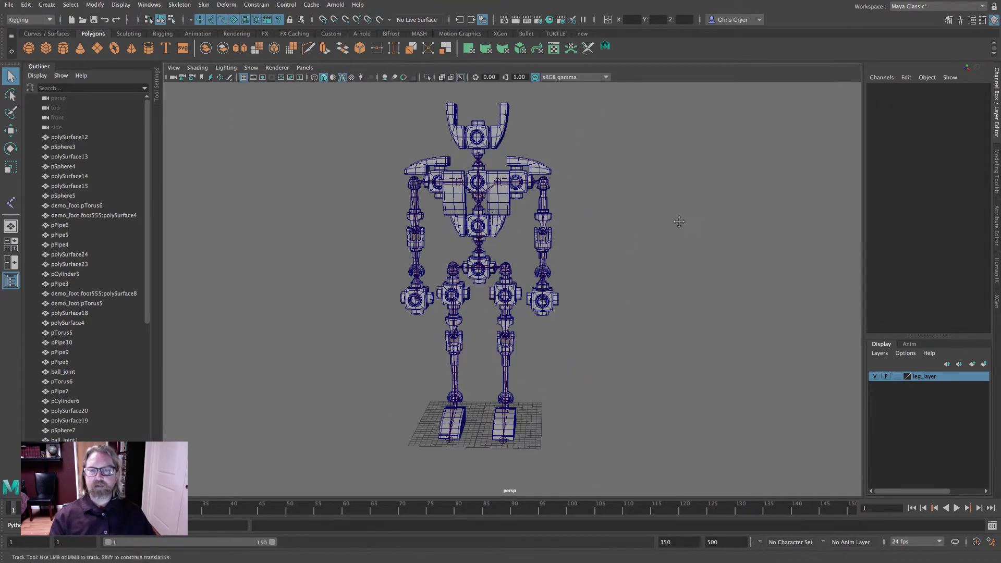
{"action": "middle_click_drag", "start_coordinate": [672, 208], "coordinate": [682, 224], "text": "alt"}
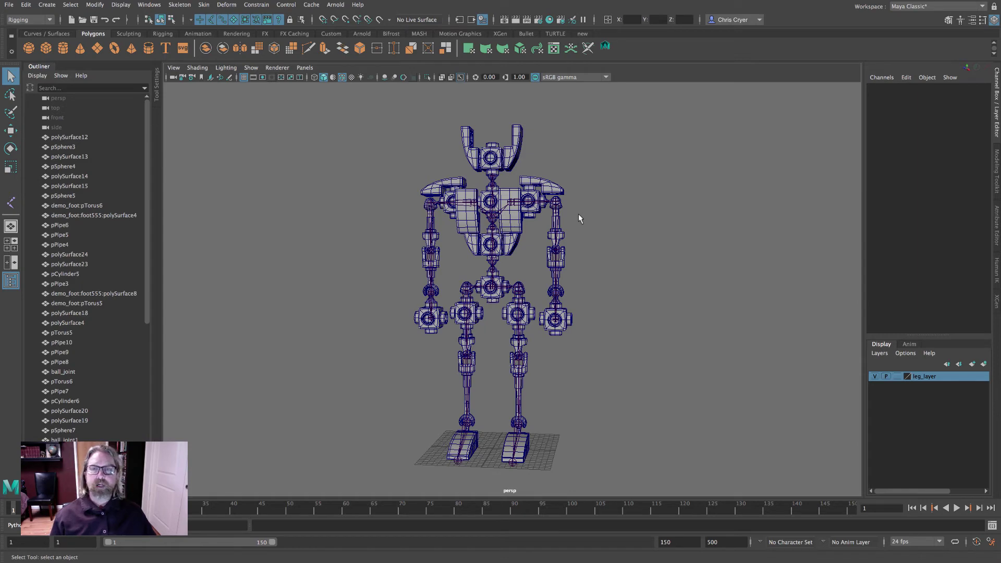
{"action": "left_click_drag", "start_coordinate": [603, 217], "coordinate": [609, 221], "text": "alt"}
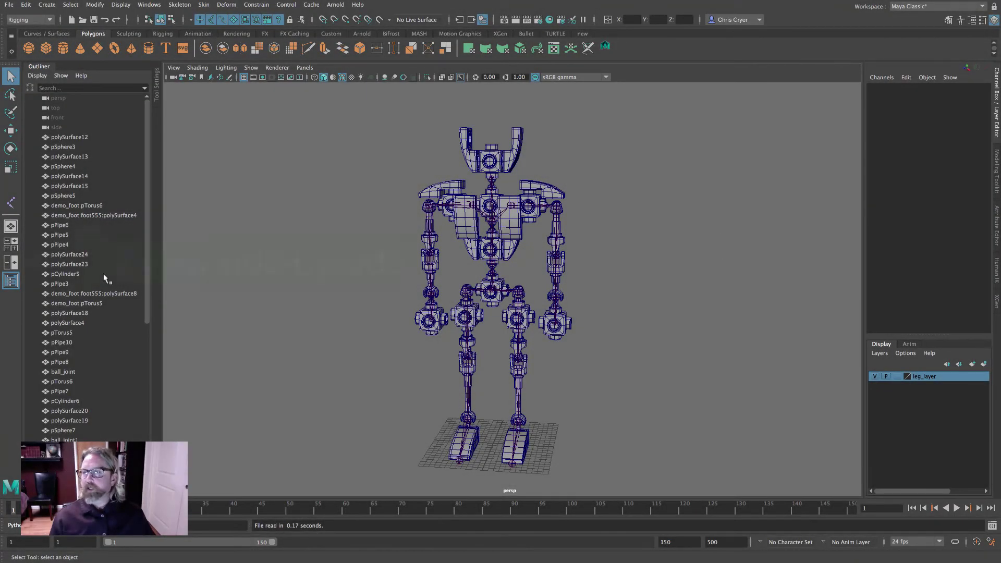
Set up a two-view side-by-side layout with the front view switched to the perspective camera
{"action": "left_click", "coordinate": [14, 263]}
{"action": "left_click", "coordinate": [305, 68]}
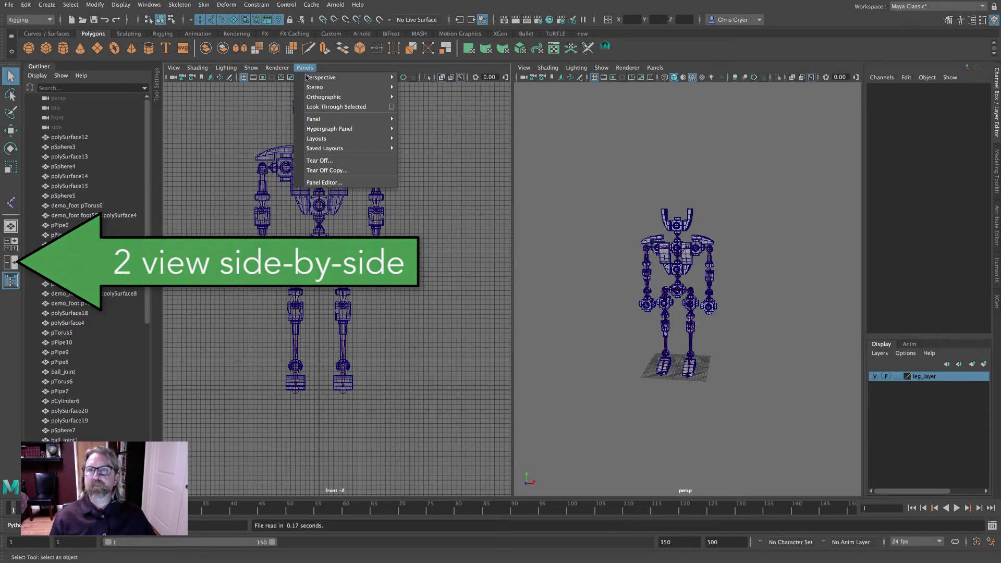
{"action": "left_click", "coordinate": [420, 78]}
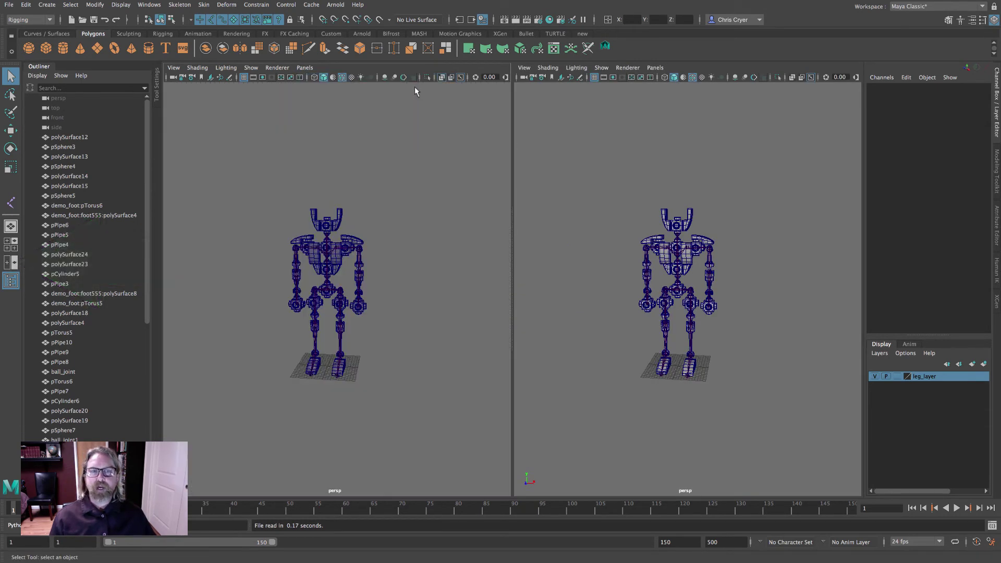
Limit the first perspective view to displaying only joints
{"action": "left_click", "coordinate": [251, 68]}
{"action": "left_click", "coordinate": [263, 104]}
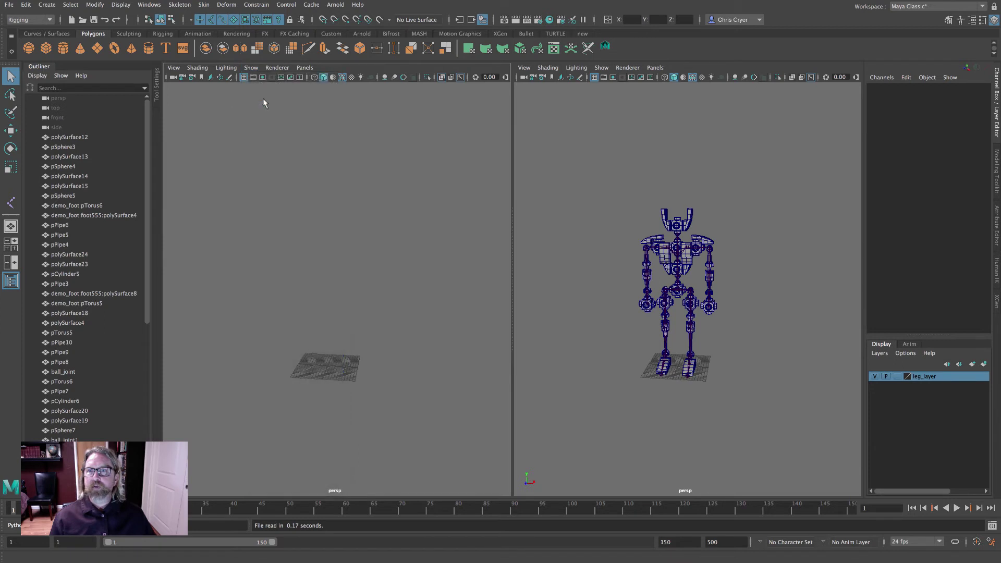
{"action": "left_click", "coordinate": [251, 68]}
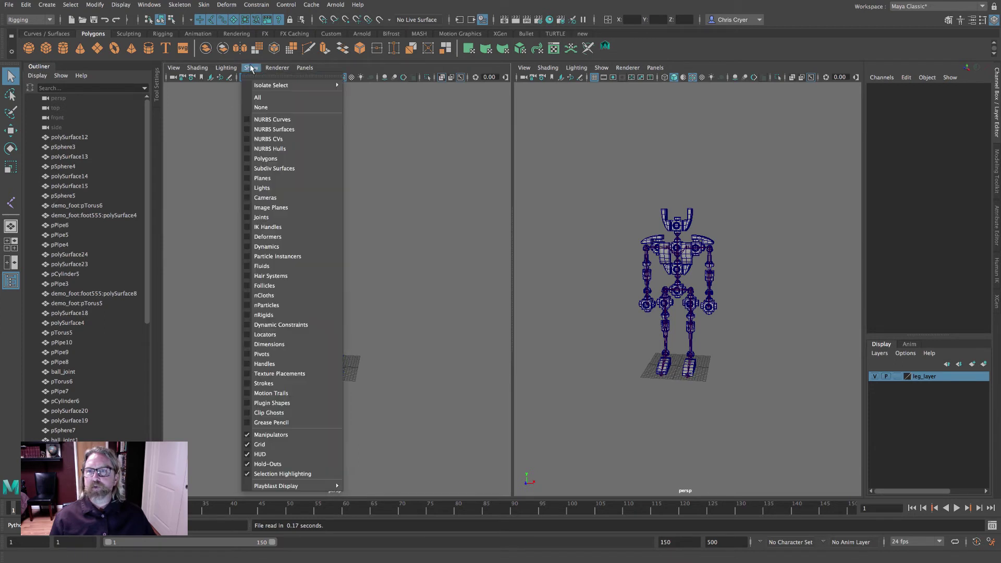
{"action": "left_click", "coordinate": [288, 218]}
Limit the second perspective view to polygons only, and hide the grid in both views
{"action": "left_click", "coordinate": [602, 68]}
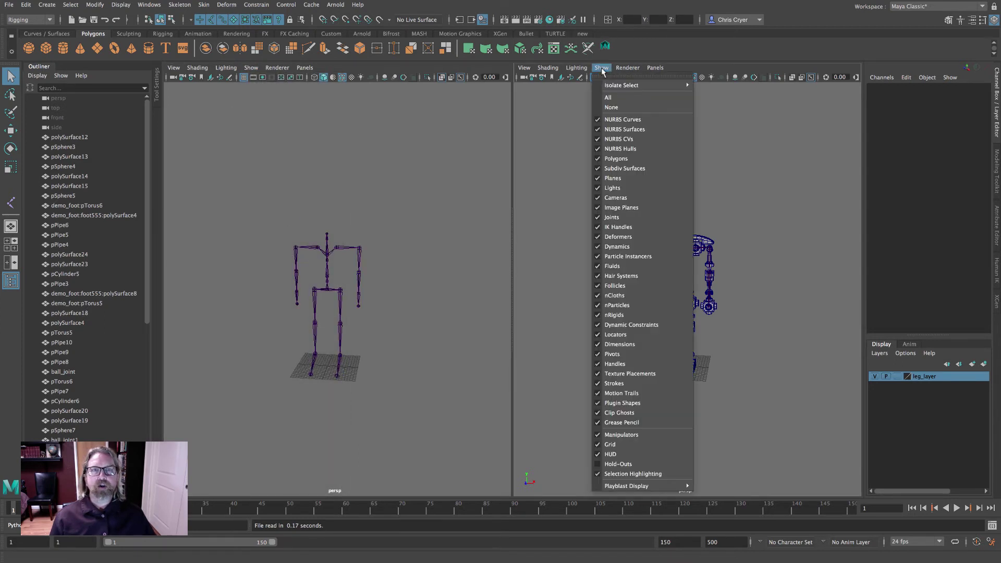
{"action": "left_click", "coordinate": [625, 108]}
{"action": "left_click", "coordinate": [601, 68]}
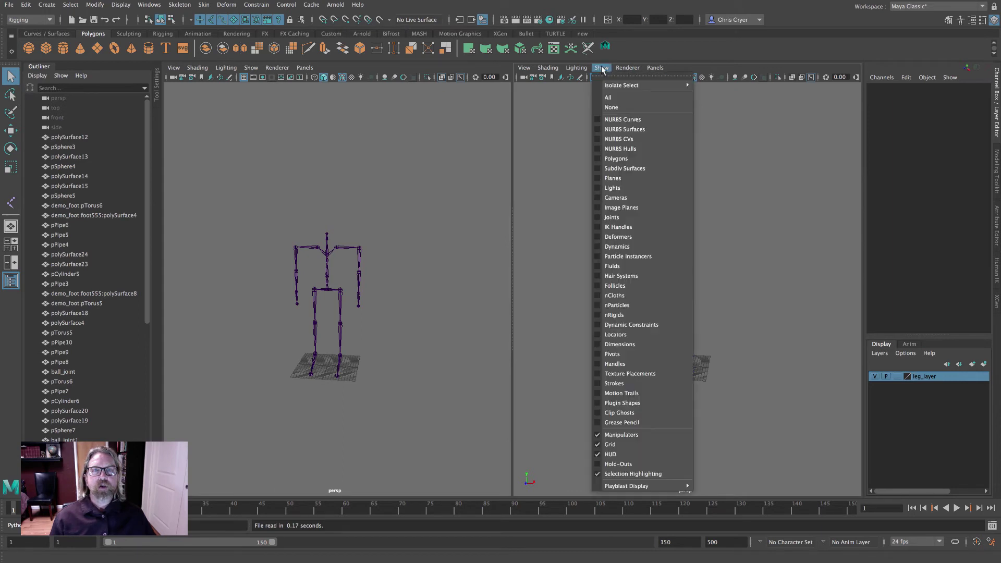
{"action": "left_click", "coordinate": [639, 159]}
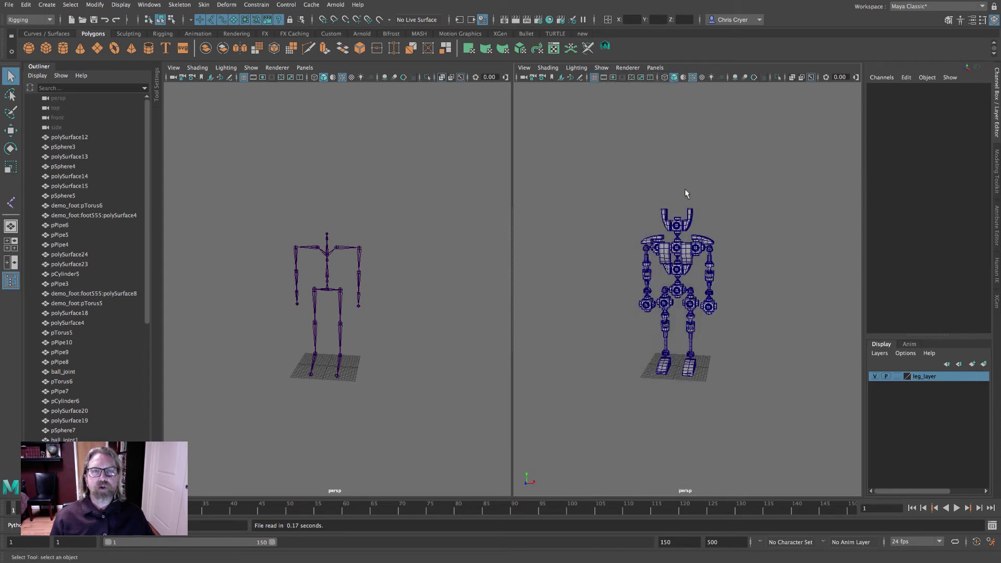
{"action": "left_click", "coordinate": [593, 77]}
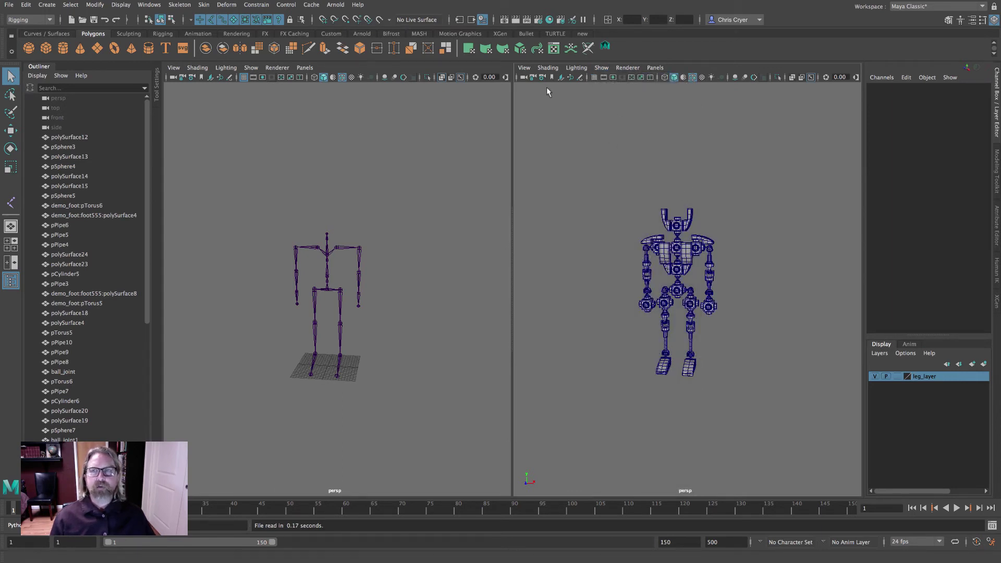
{"action": "left_click", "coordinate": [243, 78]}
Parent all the robot's head pieces to the topmost joint of the spine chain
{"action": "right_click_drag", "start_coordinate": [344, 233], "coordinate": [510, 226], "text": "alt"}
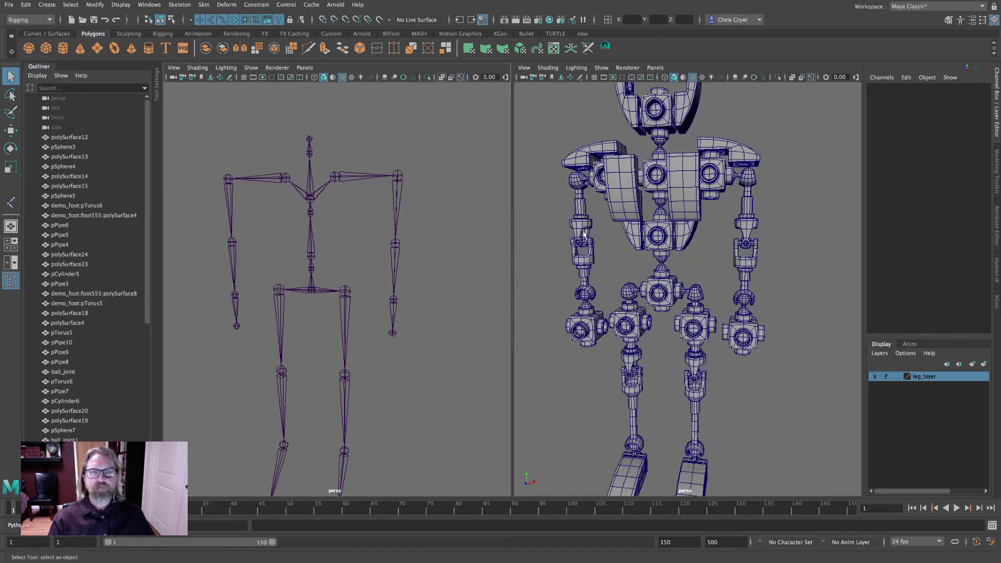
{"action": "left_click_drag", "start_coordinate": [702, 279], "coordinate": [723, 299], "text": "alt"}
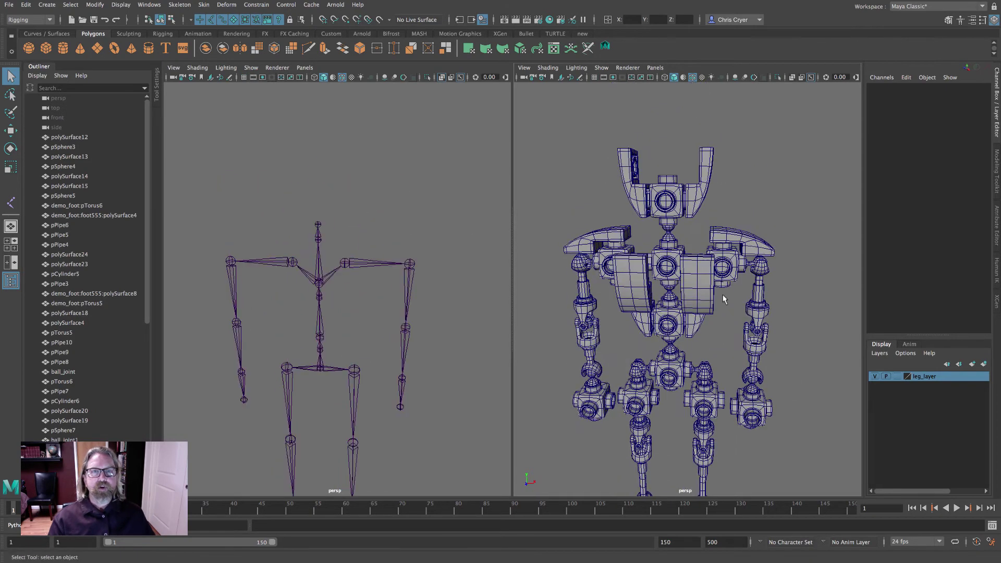
{"action": "left_click_drag", "start_coordinate": [606, 144], "coordinate": [751, 211]}
{"action": "scroll", "coordinate": [350, 213], "scroll_direction": "up", "scroll_amount": 4}
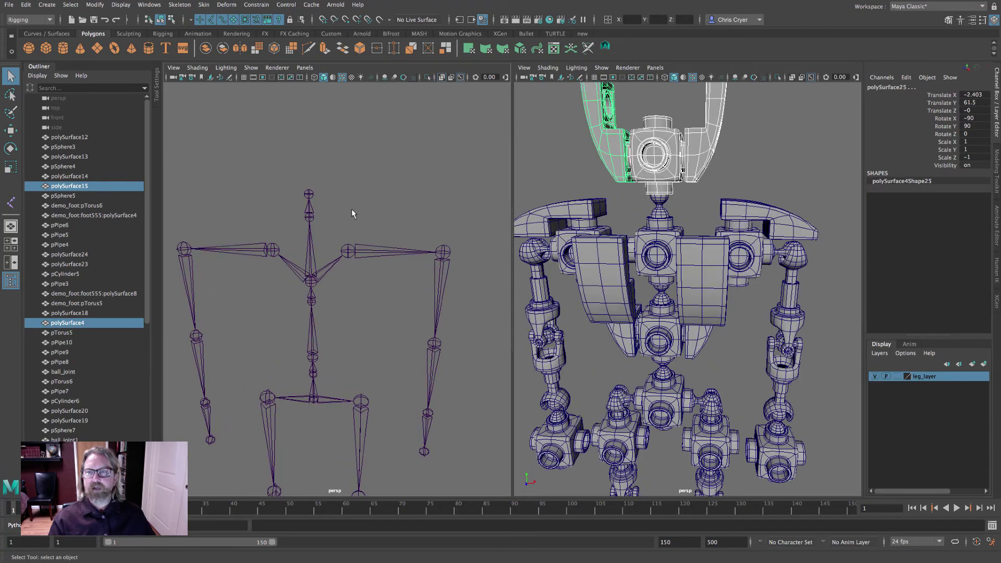
{"action": "left_click", "coordinate": [309, 194]}
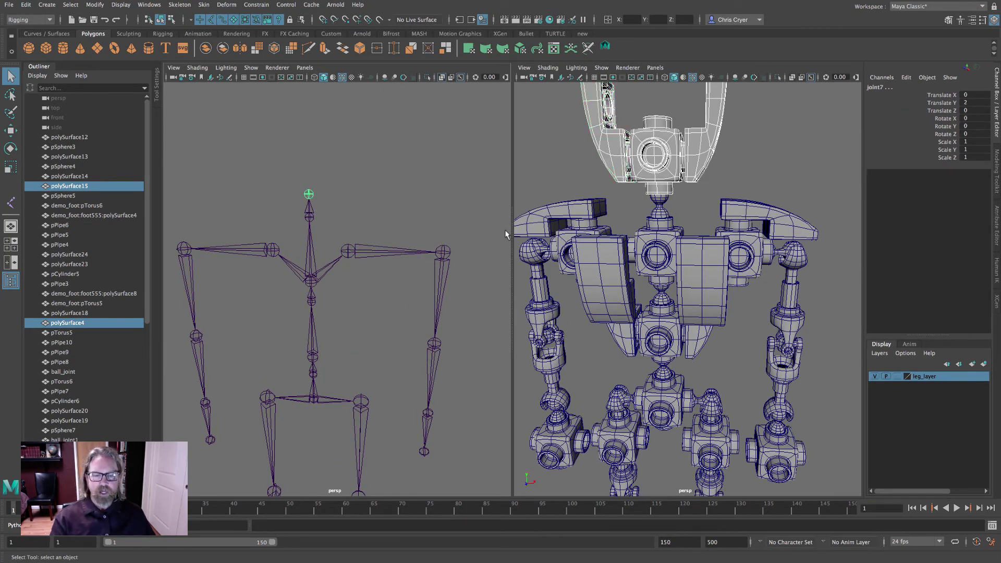
{"action": "key", "text": "p"}
Parent the neck ball piece under the head to the neck joint just below the head joint
{"action": "left_click", "coordinate": [660, 206]}
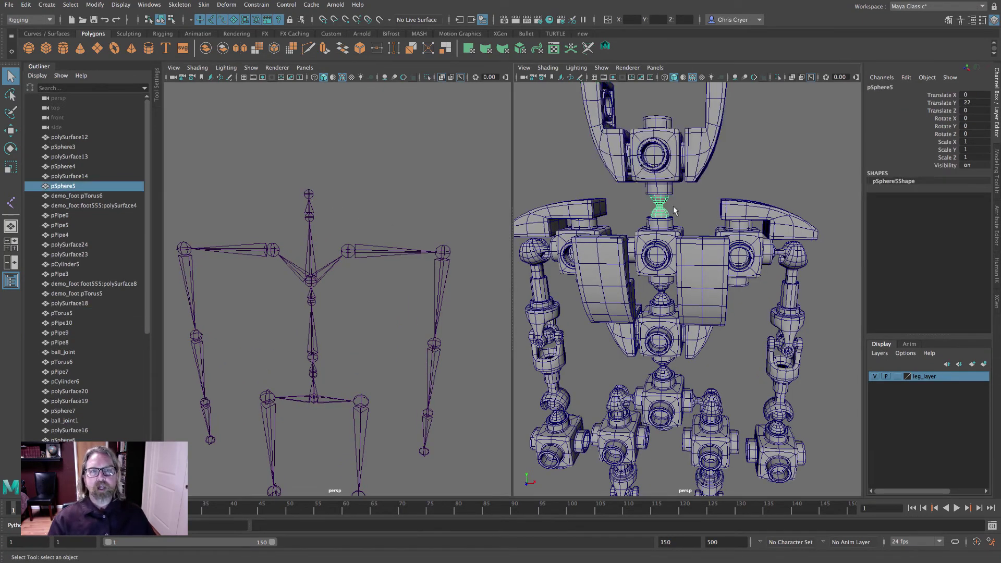
{"action": "left_click", "coordinate": [309, 215], "text": "shift"}
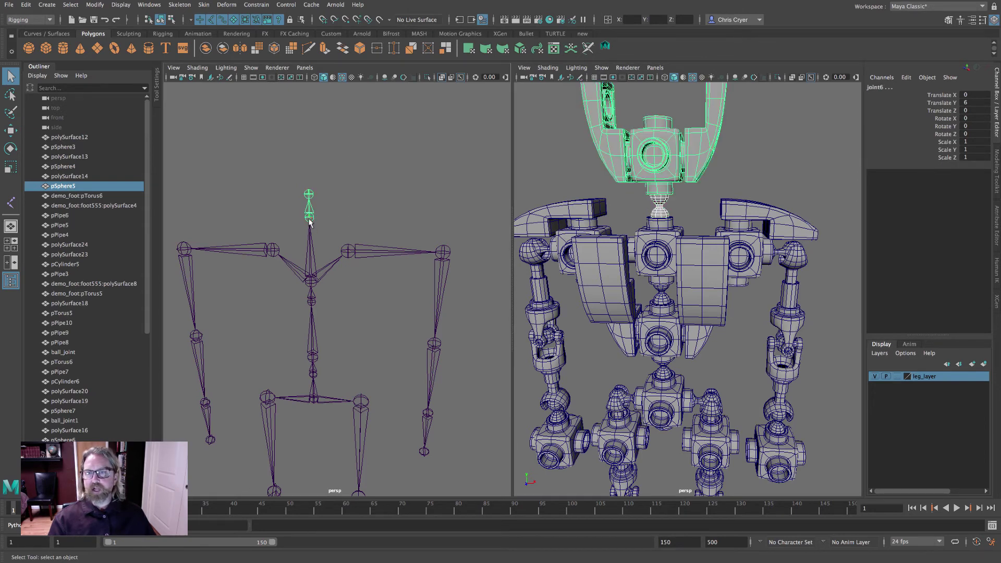
{"action": "key", "text": "p"}
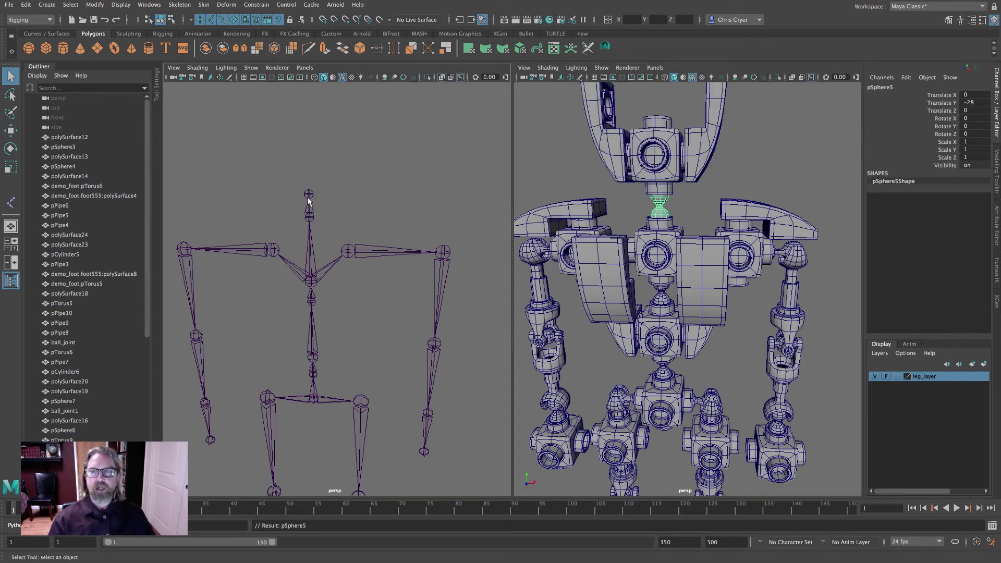
Test the head joint by rotating it, undoing each rotation
{"action": "left_click", "coordinate": [309, 195]}
{"action": "key", "text": "e"}
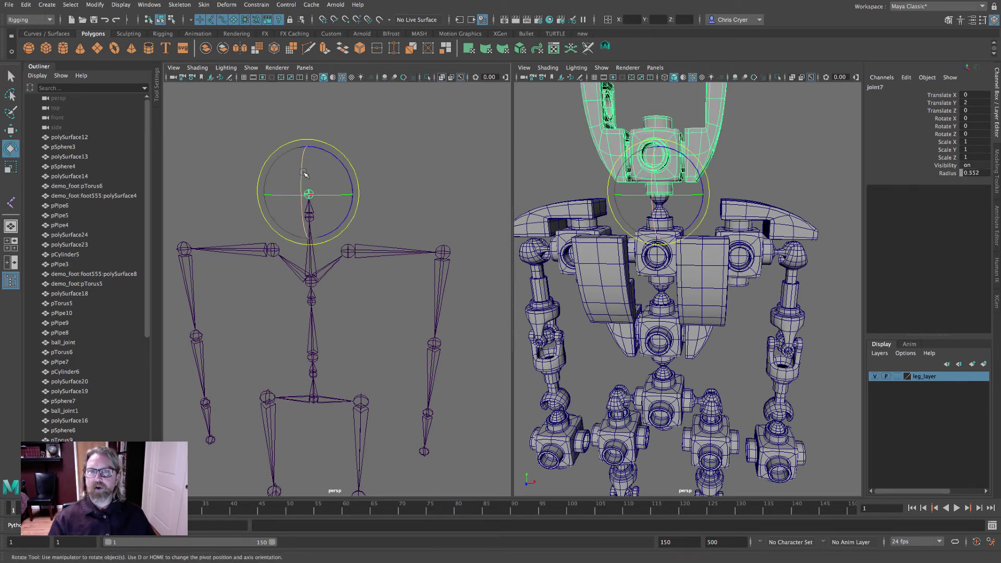
{"action": "left_click_drag", "start_coordinate": [304, 173], "coordinate": [303, 207]}
{"action": "left_click", "coordinate": [401, 193]}
{"action": "left_click", "coordinate": [309, 218]}
{"action": "key", "text": "ctrl+z"}
{"action": "left_click", "coordinate": [391, 190]}
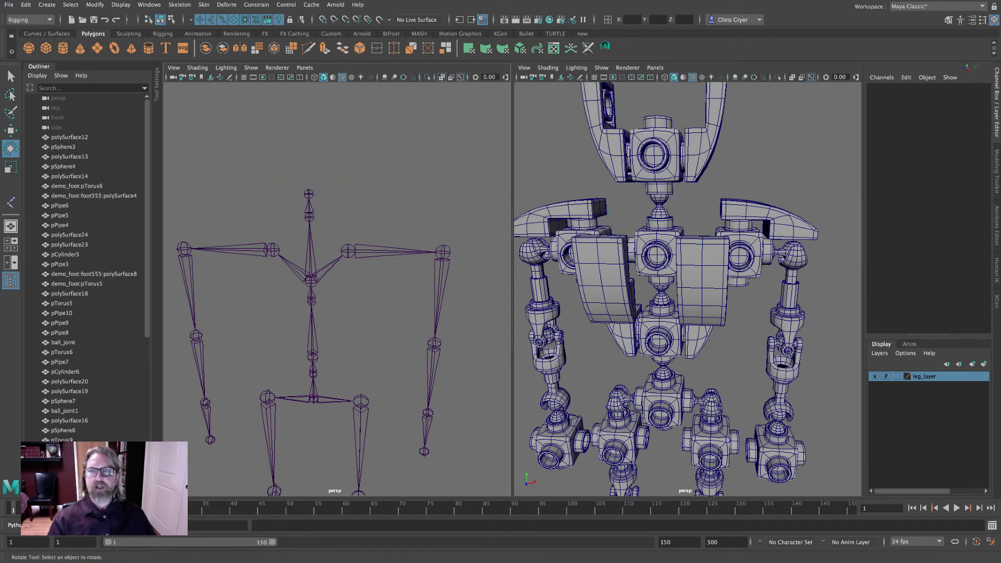
{"action": "left_click", "coordinate": [308, 194]}
{"action": "mouse_move", "coordinate": [304, 159]}
{"action": "left_mouse_down"}
{"action": "mouse_move", "coordinate": [301, 193]}
{"action": "mouse_move", "coordinate": [303, 150]}
{"action": "mouse_move", "coordinate": [299, 196]}
{"action": "mouse_move", "coordinate": [302, 154]}
{"action": "left_mouse_up"}
{"action": "key", "text": "ctrl+z"}
{"action": "left_click", "coordinate": [391, 169]}
Test the neck joint by tilting it about the X axis, and undo the rotation
{"action": "left_click", "coordinate": [309, 217]}
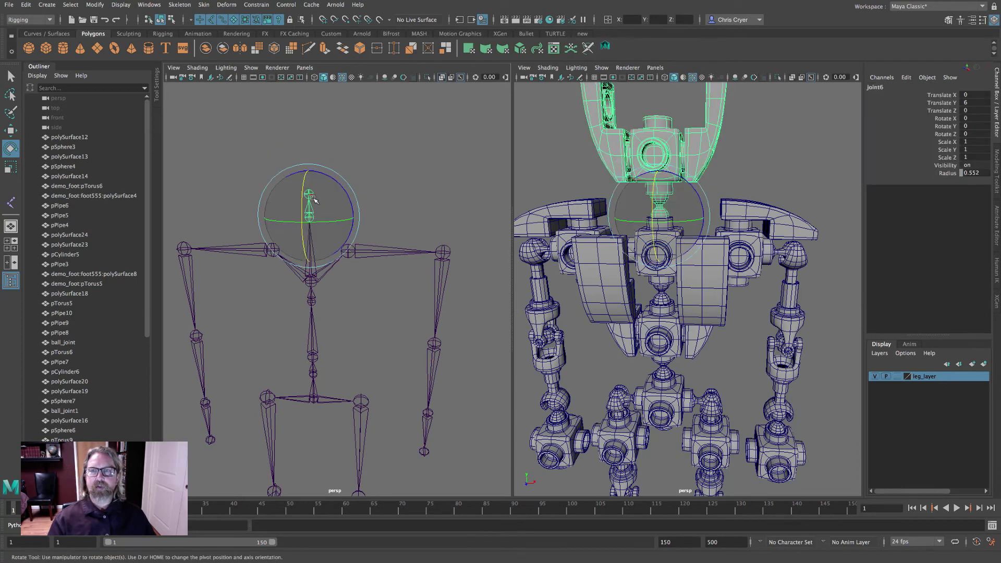
{"action": "mouse_move", "coordinate": [314, 200]}
{"action": "left_mouse_down"}
{"action": "mouse_move", "coordinate": [301, 232]}
{"action": "mouse_move", "coordinate": [298, 197]}
{"action": "left_mouse_up"}
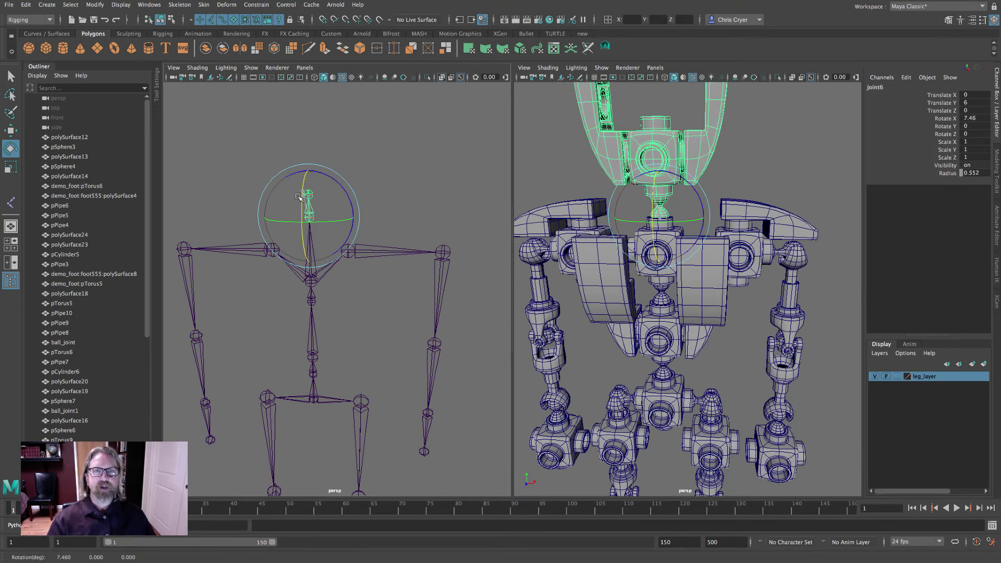
{"action": "key", "text": "ctrl+z"}
{"action": "left_click", "coordinate": [433, 165]}
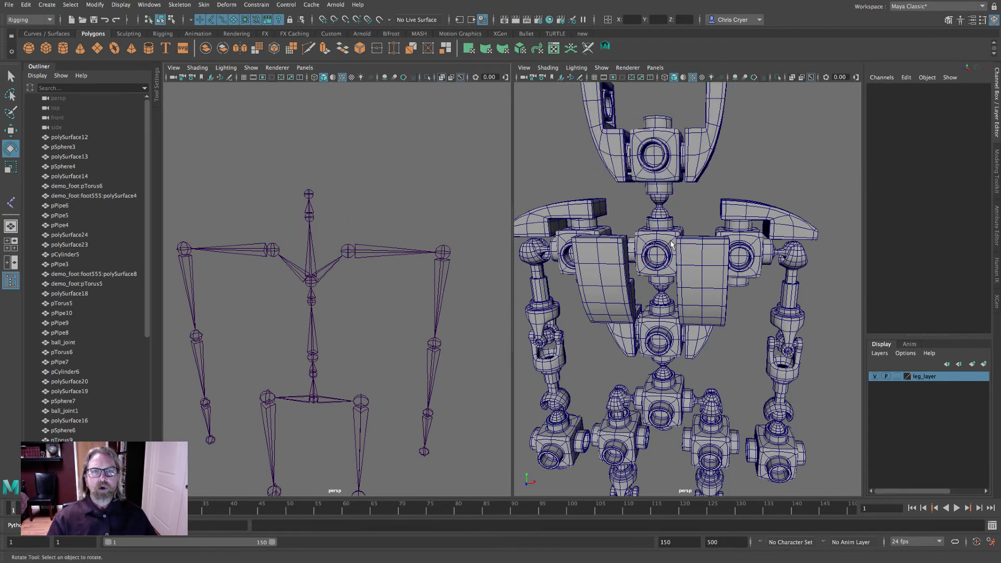
Parent the central chest block to the chest joint where the two arm chains meet the spine
{"action": "left_click", "coordinate": [671, 245]}
{"action": "key", "text": "q"}
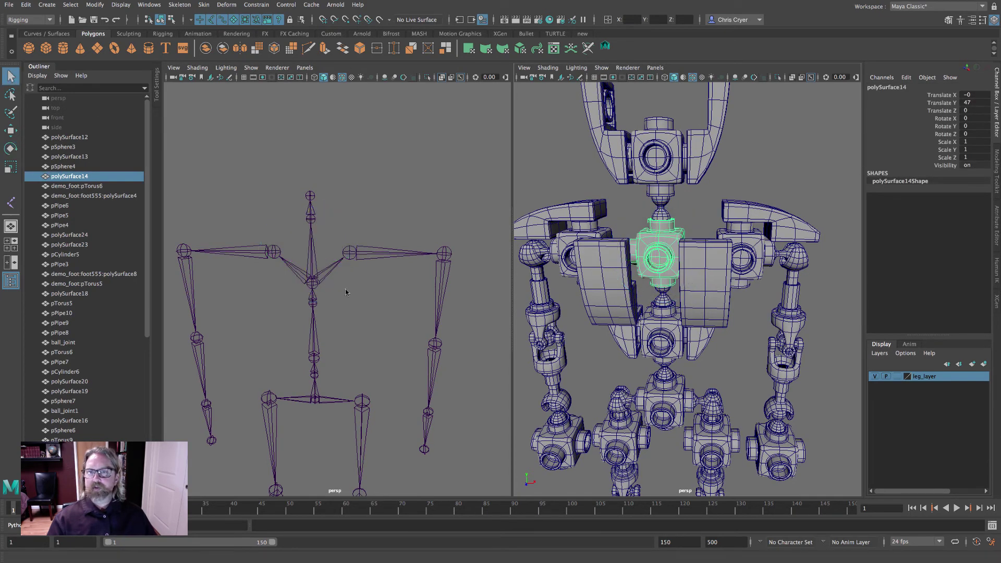
{"action": "left_click", "coordinate": [312, 282], "text": "shift"}
{"action": "left_click_drag", "start_coordinate": [391, 294], "coordinate": [380, 284], "text": "alt"}
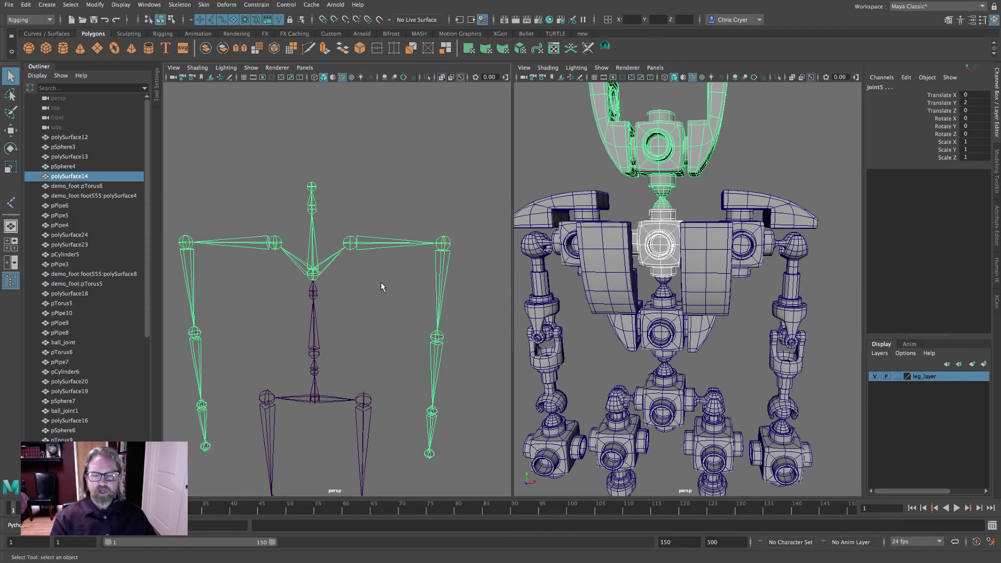
{"action": "key", "text": "p"}
Parent the ball piece beneath the chest block to the spine joint just below the chest joint
{"action": "left_click", "coordinate": [663, 288]}
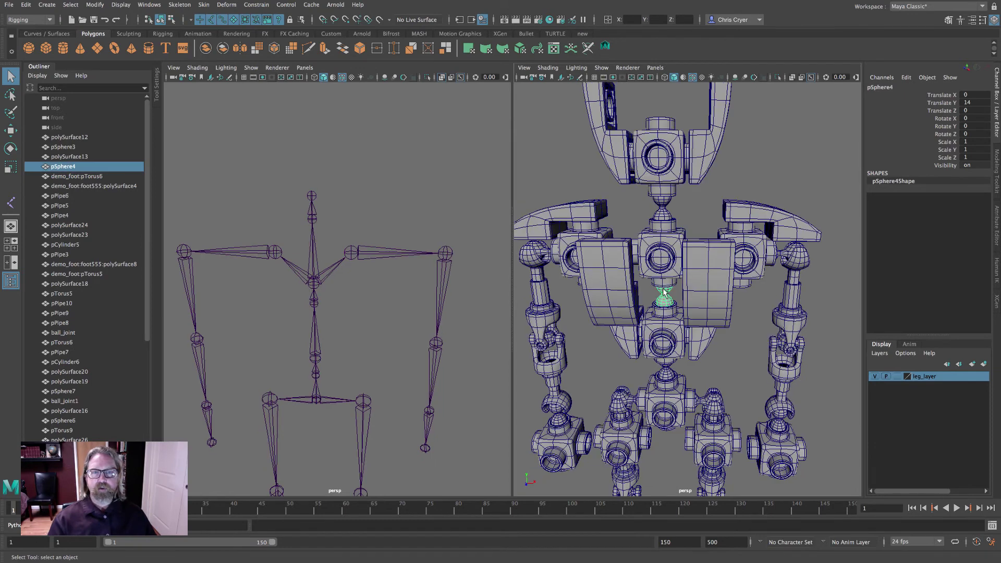
{"action": "left_click_drag", "start_coordinate": [411, 271], "coordinate": [408, 263], "text": "alt"}
{"action": "left_click", "coordinate": [312, 286]}
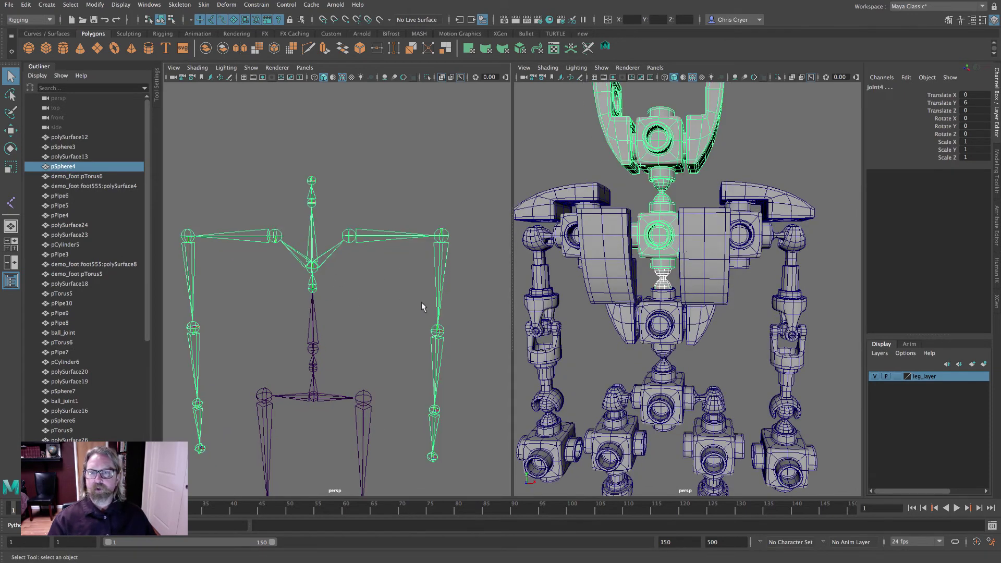
{"action": "key", "text": "p"}
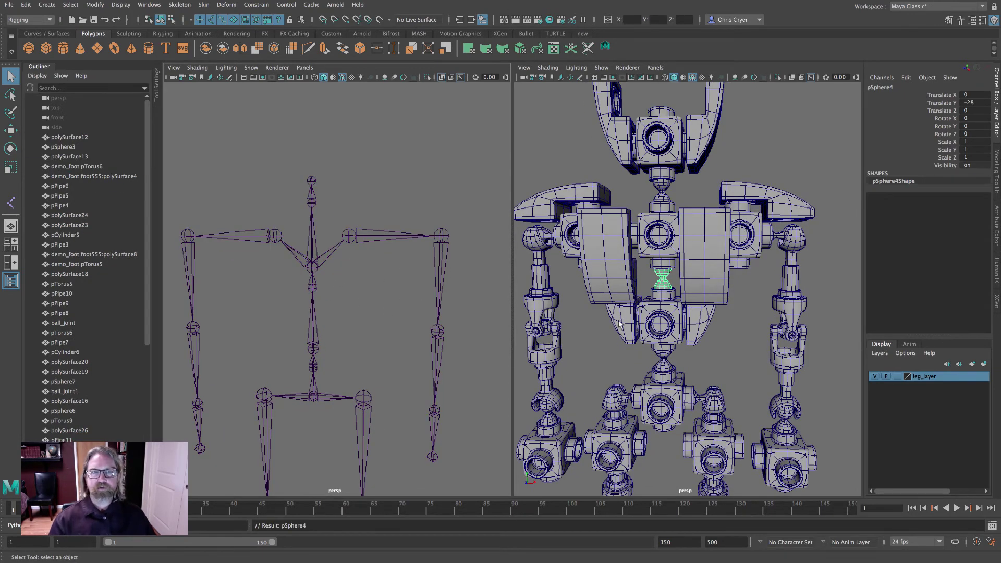
Parent the abdomen block to the upper joint of the lower-spine pair
{"action": "left_click", "coordinate": [662, 322]}
{"action": "left_click_drag", "start_coordinate": [361, 273], "coordinate": [357, 268], "text": "alt"}
{"action": "left_click", "coordinate": [315, 345], "text": "shift"}
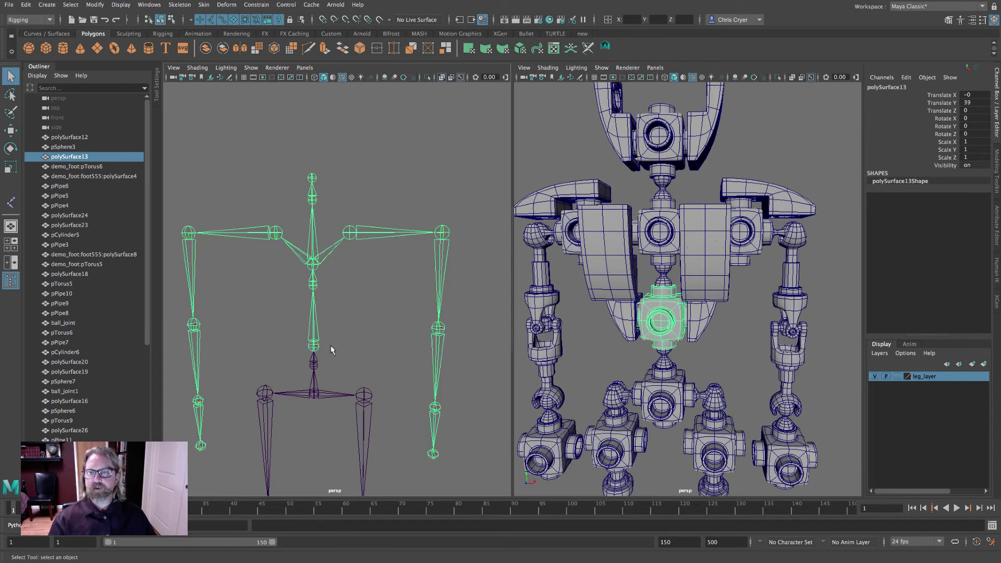
{"action": "key", "text": "p"}
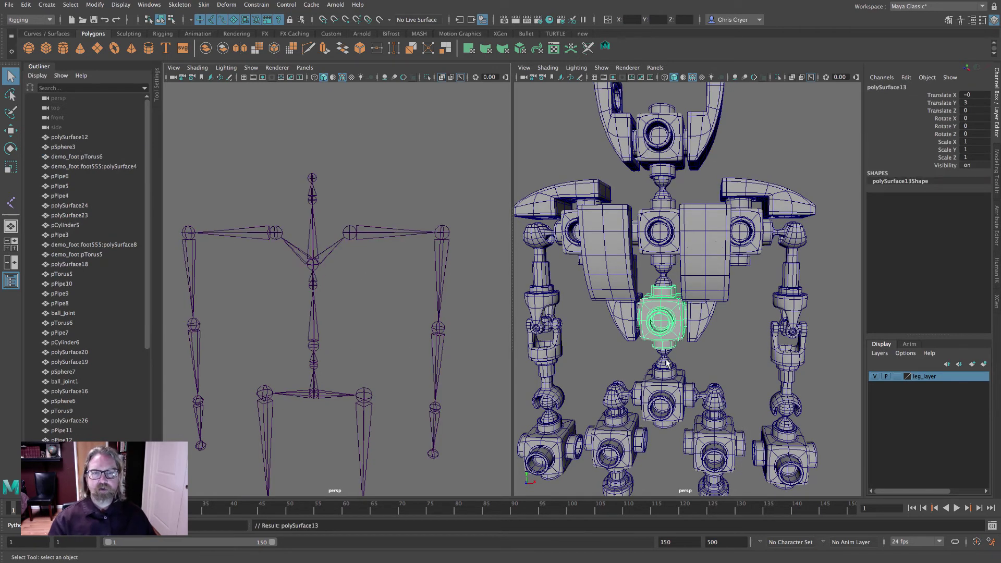
Parent the ball piece between the abdomen and pelvis blocks to the spine joint just above the root
{"action": "left_click", "coordinate": [666, 361]}
{"action": "left_click", "coordinate": [358, 367], "text": "shift"}
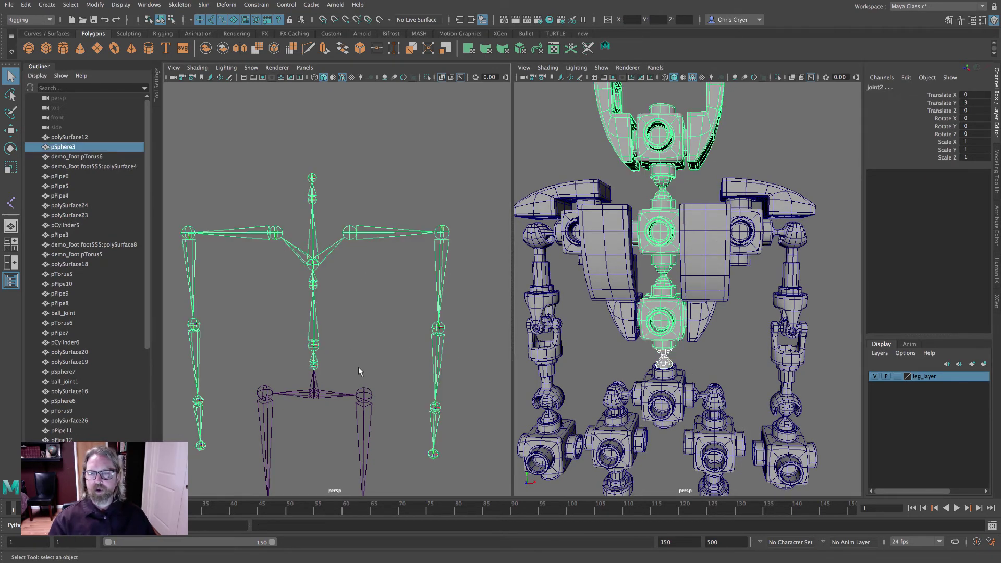
{"action": "key", "text": "p"}
Parent the central pelvis block to the root joint between the hips
{"action": "left_click", "coordinate": [676, 389]}
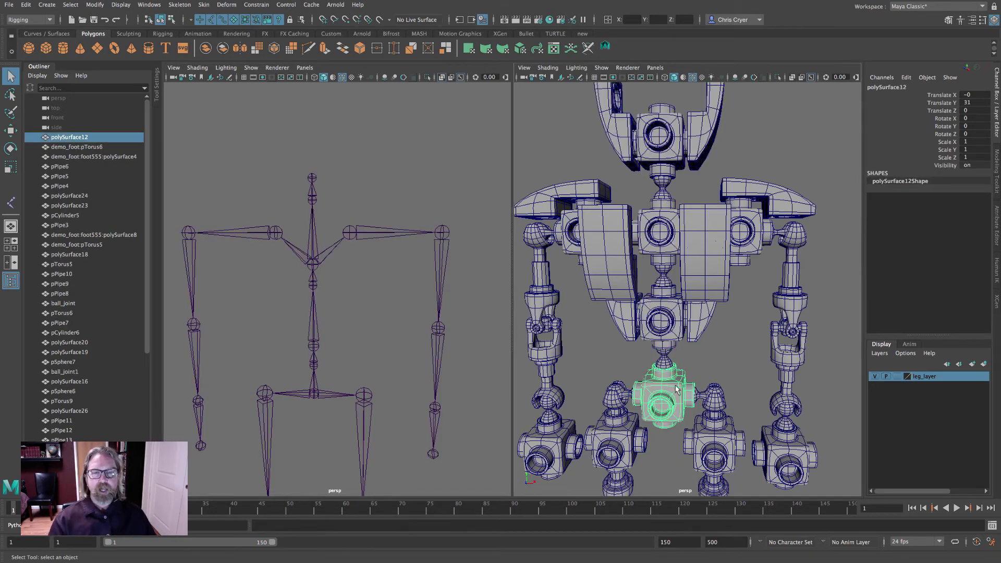
{"action": "left_click", "coordinate": [312, 393], "text": "shift"}
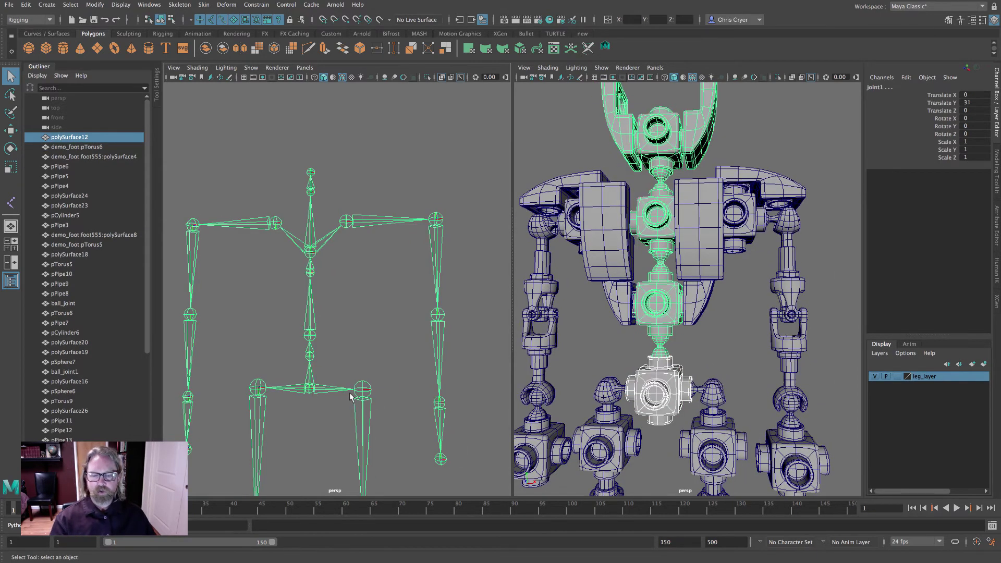
{"action": "key", "text": "p"}
Select the head and spine joints one after another, working downward, to check which robot parts belong to each
{"action": "left_click", "coordinate": [309, 180]}
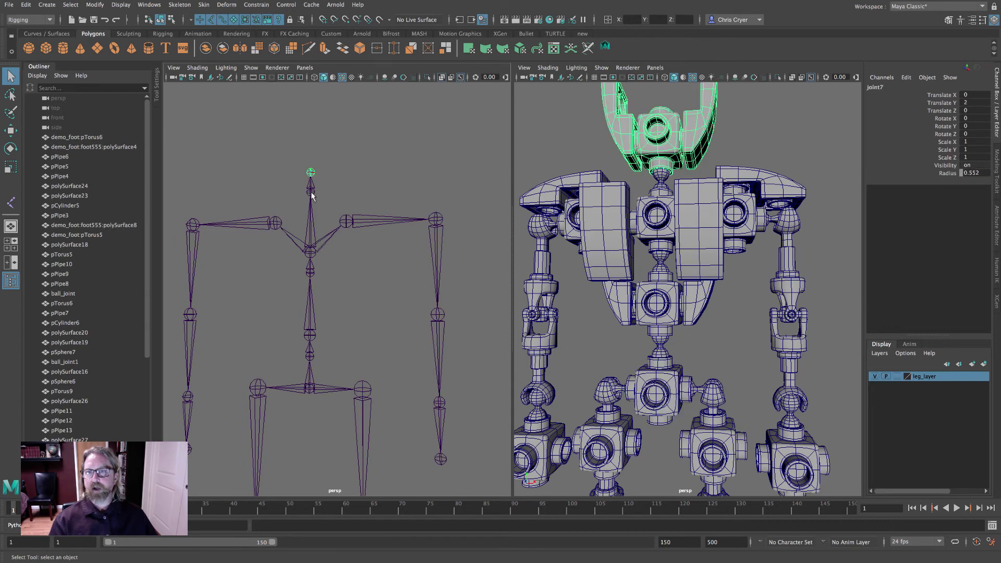
{"action": "left_click", "coordinate": [315, 259], "text": "shift"}
{"action": "left_click", "coordinate": [311, 271], "text": "shift"}
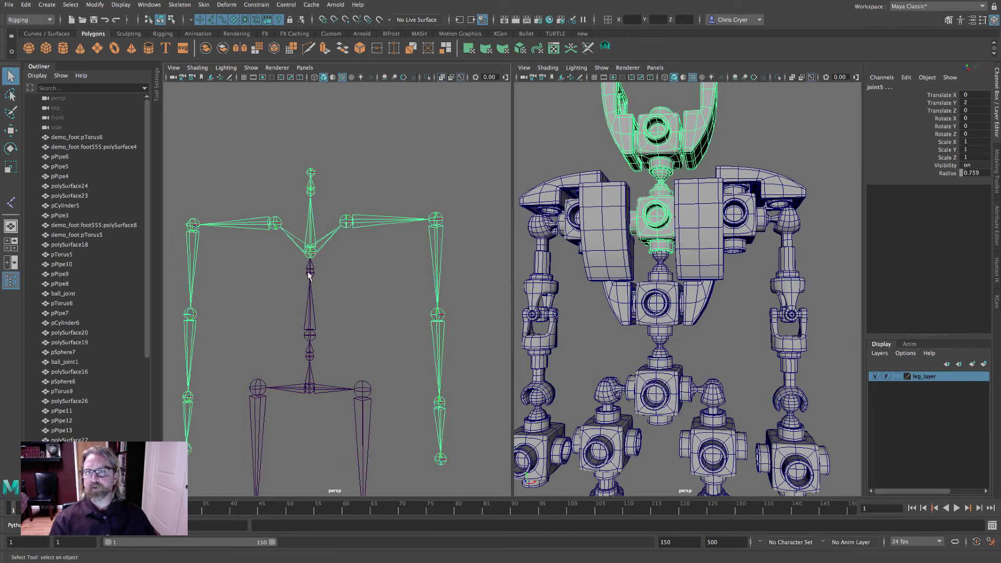
{"action": "left_click", "coordinate": [309, 334], "text": "shift"}
{"action": "left_click", "coordinate": [309, 355], "text": "shift"}
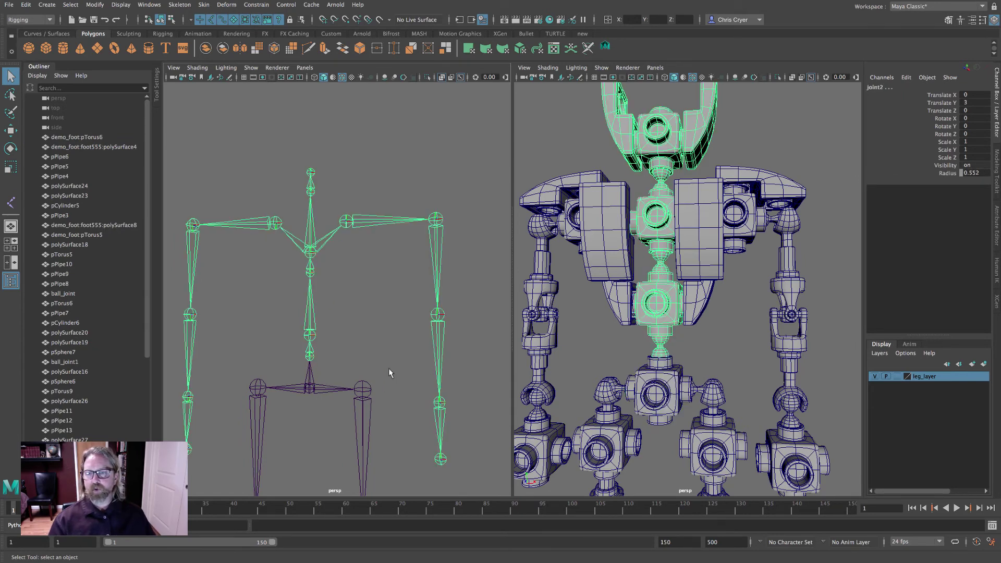
Test the spine joint just above the root by rotating it in several directions, and undo the rotations
{"action": "scroll", "coordinate": [415, 326], "scroll_direction": "down", "scroll_amount": 3}
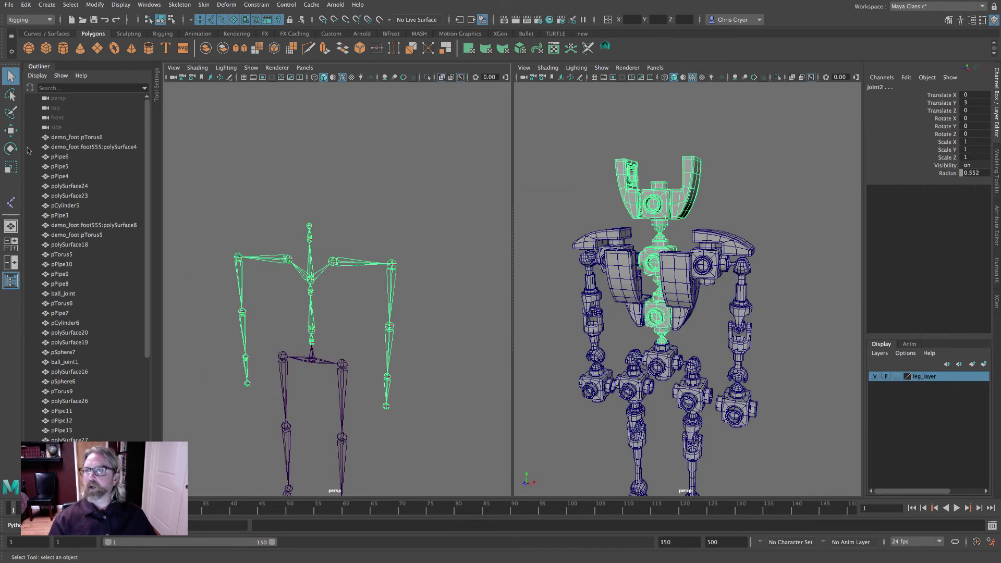
{"action": "left_click", "coordinate": [10, 149]}
{"action": "left_click_drag", "start_coordinate": [651, 316], "coordinate": [709, 340]}
{"action": "key", "text": "ctrl+z"}
{"action": "key", "text": "ctrl+z"}
{"action": "key", "text": "ctrl+z"}
{"action": "key", "text": "ctrl+z"}
{"action": "key", "text": "ctrl+z"}
{"action": "key", "text": "ctrl+z"}
{"action": "key", "text": "ctrl+z"}
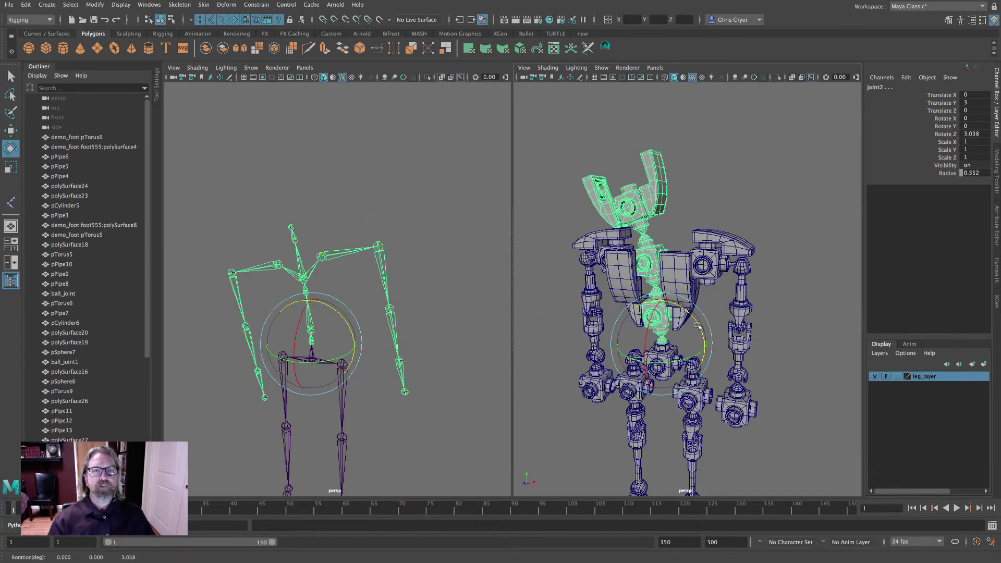
{"action": "right_click_drag", "start_coordinate": [413, 216], "coordinate": [478, 215], "text": "alt"}
{"action": "left_click_drag", "start_coordinate": [432, 204], "coordinate": [436, 221], "text": "alt"}
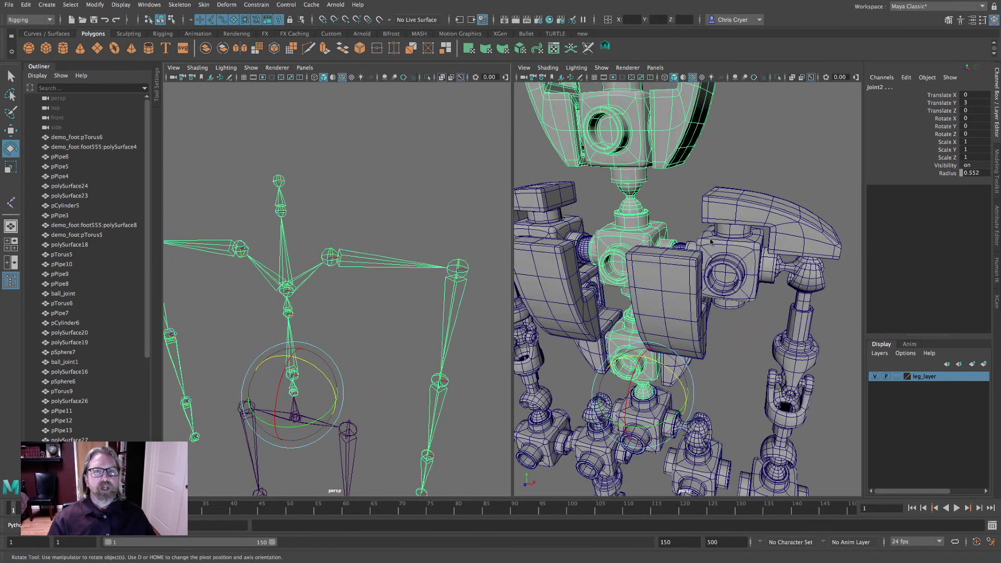
{"action": "right_click_drag", "start_coordinate": [711, 241], "coordinate": [713, 251], "text": "alt"}
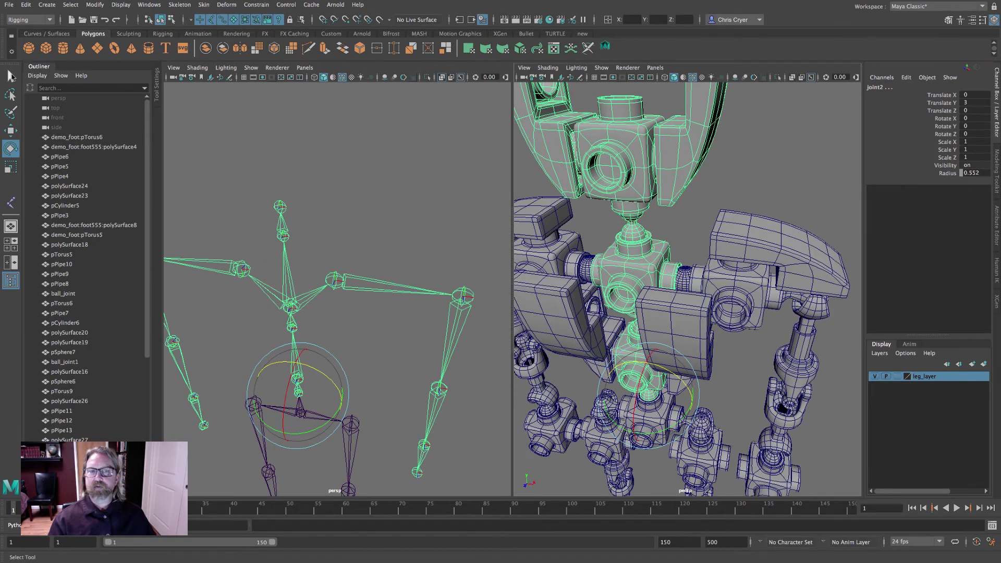
Parent the left shoulder's inner ball, chest plate, shoulder block, shoulder armor and outer ball joint to the left collar joint
{"action": "key", "text": "q"}
{"action": "left_click", "coordinate": [687, 274]}
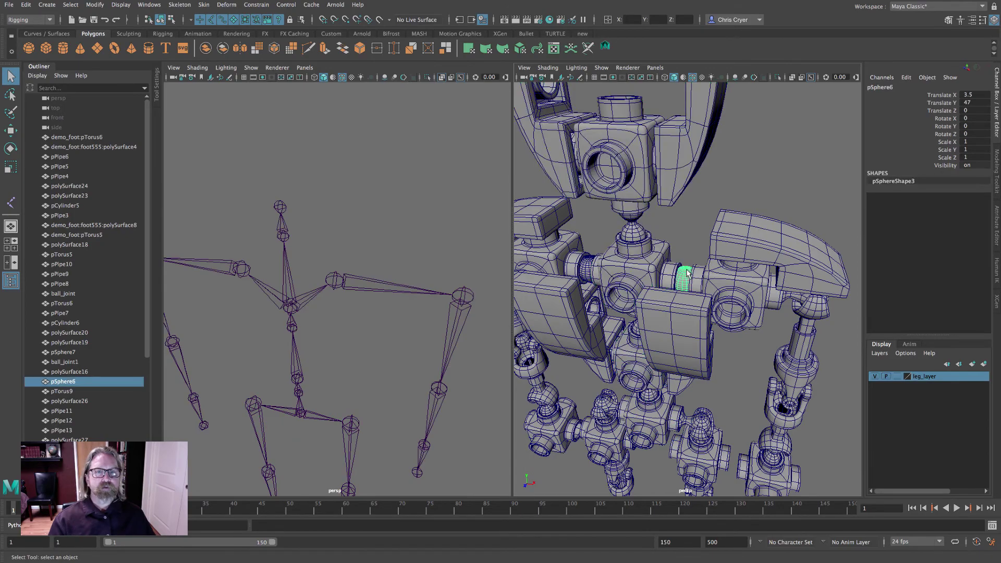
{"action": "left_click", "coordinate": [681, 306], "text": "shift"}
{"action": "left_click_drag", "start_coordinate": [717, 311], "coordinate": [695, 292], "text": "alt"}
{"action": "left_click", "coordinate": [715, 276], "text": "shift"}
{"action": "left_click", "coordinate": [745, 244], "text": "shift"}
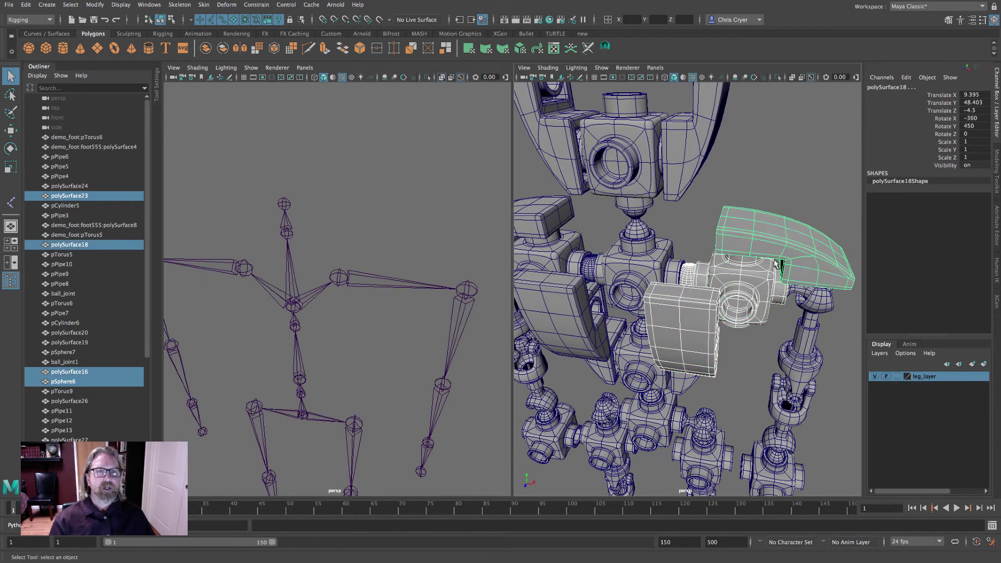
{"action": "left_click_drag", "start_coordinate": [793, 290], "coordinate": [679, 328], "text": "alt"}
{"action": "left_click", "coordinate": [771, 231], "text": "shift"}
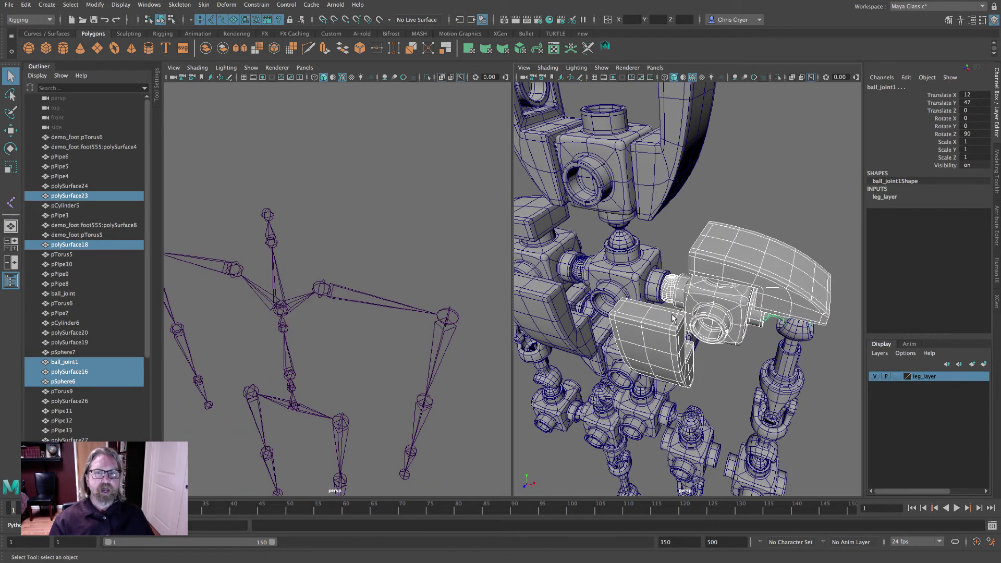
{"action": "left_click_drag", "start_coordinate": [674, 328], "coordinate": [700, 338], "text": "alt"}
{"action": "left_click_drag", "start_coordinate": [705, 301], "coordinate": [673, 320], "text": "alt"}
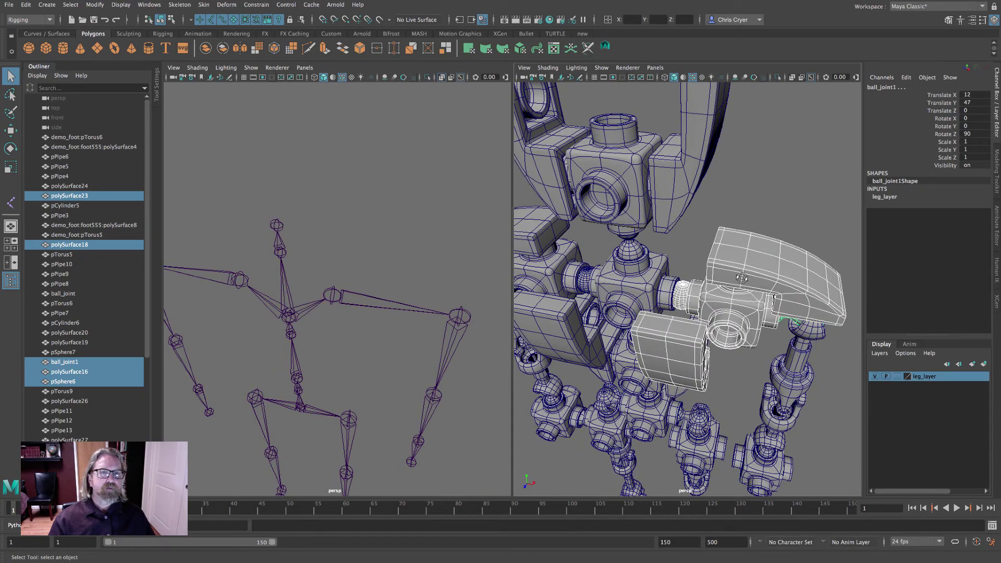
{"action": "left_click_drag", "start_coordinate": [741, 278], "coordinate": [782, 263], "text": "alt"}
{"action": "mouse_move", "coordinate": [323, 249]}
{"action": "left_mouse_down", "text": "alt"}
{"action": "mouse_move", "coordinate": [318, 240]}
{"action": "mouse_move", "coordinate": [321, 249]}
{"action": "left_mouse_up", "text": "alt"}
{"action": "left_click", "coordinate": [308, 283]}
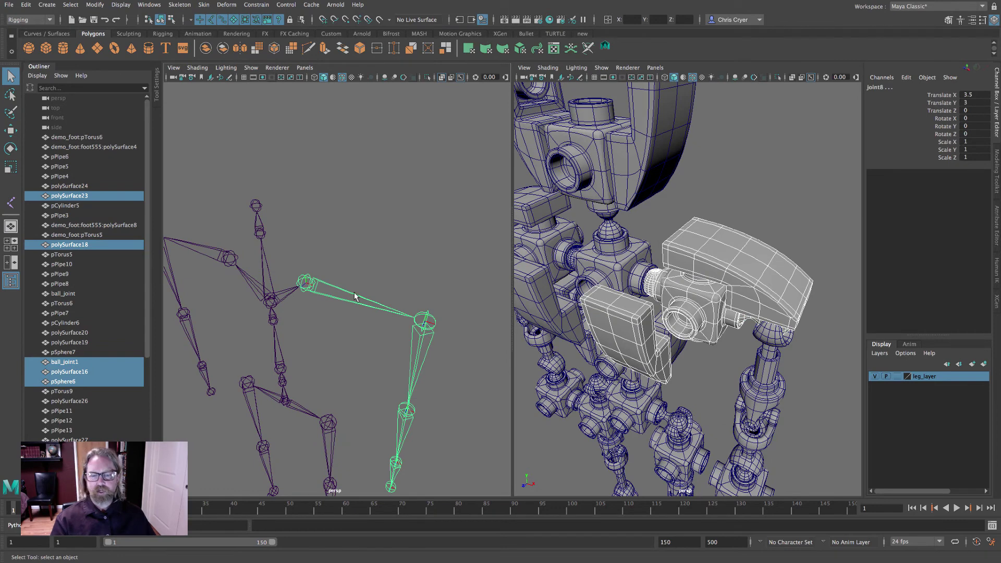
{"action": "key", "text": "p"}
Test the left collar joint by rotating it about Z, and undo the rotation
{"action": "left_click", "coordinate": [308, 282]}
{"action": "right_click_drag", "start_coordinate": [451, 244], "coordinate": [428, 243], "text": "alt"}
{"action": "left_click_drag", "start_coordinate": [427, 243], "coordinate": [440, 227], "text": "alt"}
{"action": "left_click", "coordinate": [11, 148]}
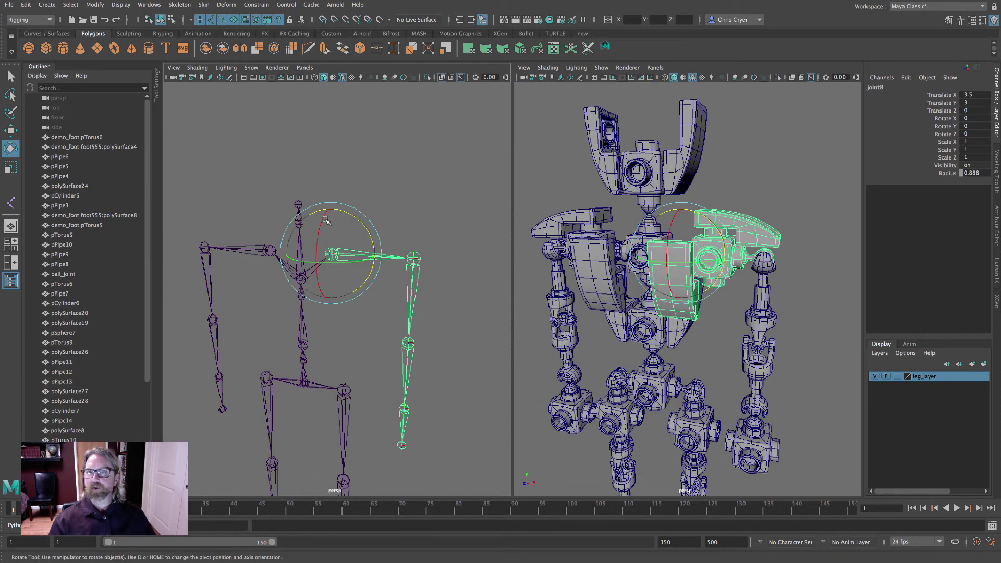
{"action": "left_click_drag", "start_coordinate": [367, 233], "coordinate": [361, 217]}
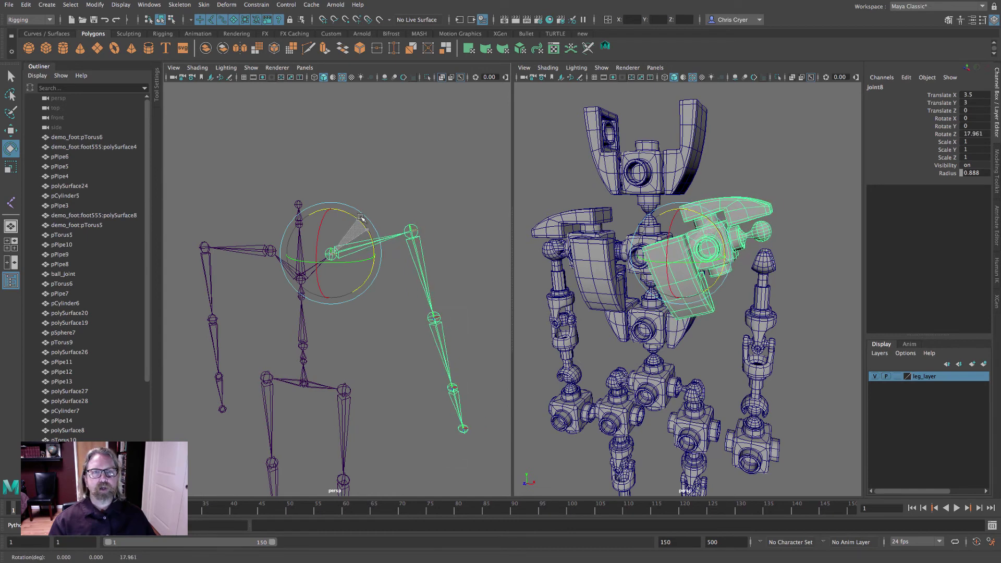
{"action": "key", "text": "ctrl+z"}
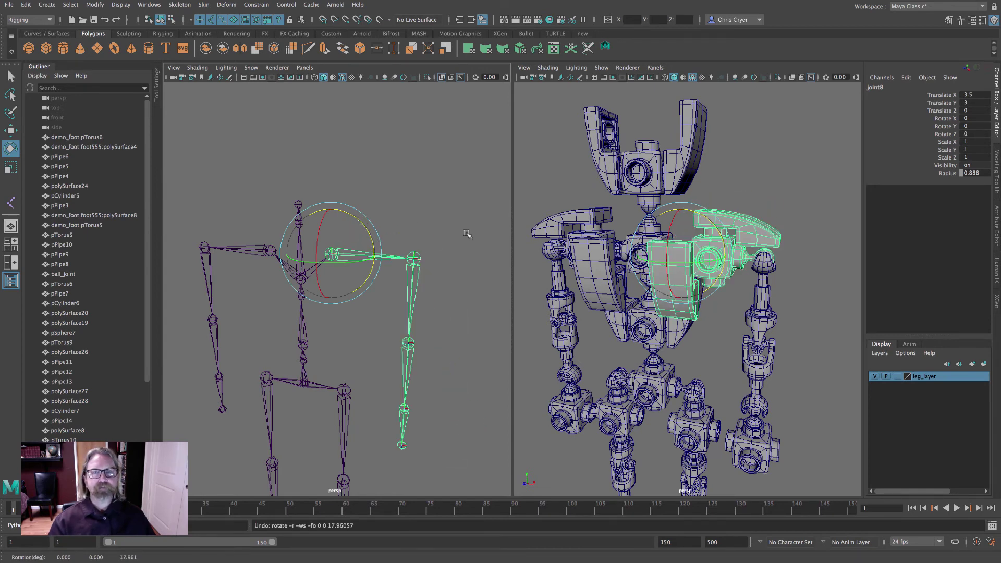
Parent the left upper arm's socket, two pipe pieces and elbow pin to the left shoulder joint at the top of the arm chain
{"action": "left_click", "coordinate": [773, 273]}
{"action": "key", "text": "q"}
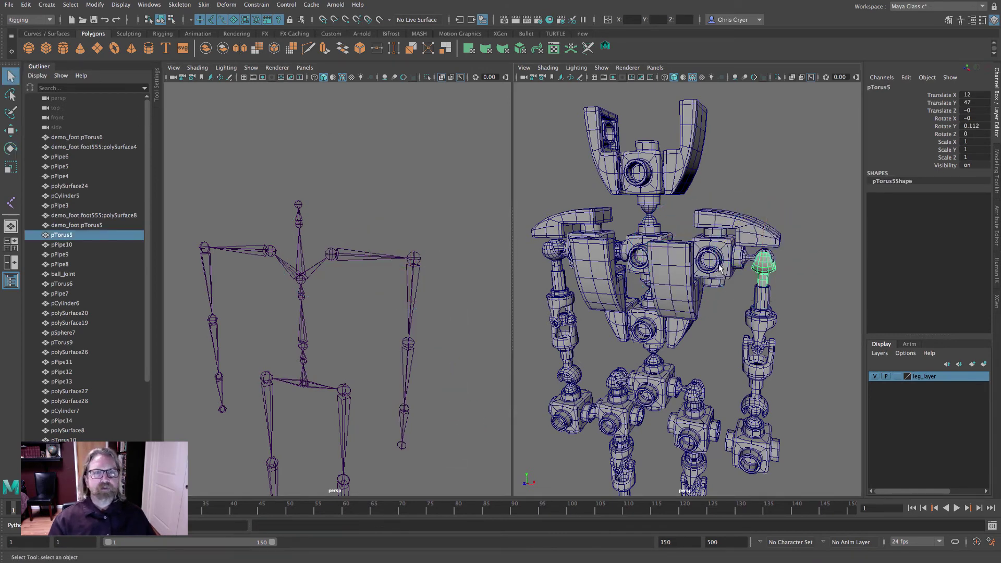
{"action": "left_click", "coordinate": [766, 296], "text": "shift"}
{"action": "left_click", "coordinate": [774, 321], "text": "shift"}
{"action": "left_click_drag", "start_coordinate": [774, 320], "coordinate": [774, 246], "text": "alt"}
{"action": "scroll", "coordinate": [774, 246], "scroll_direction": "up", "scroll_amount": 6}
{"action": "left_click", "coordinate": [728, 207], "text": "shift"}
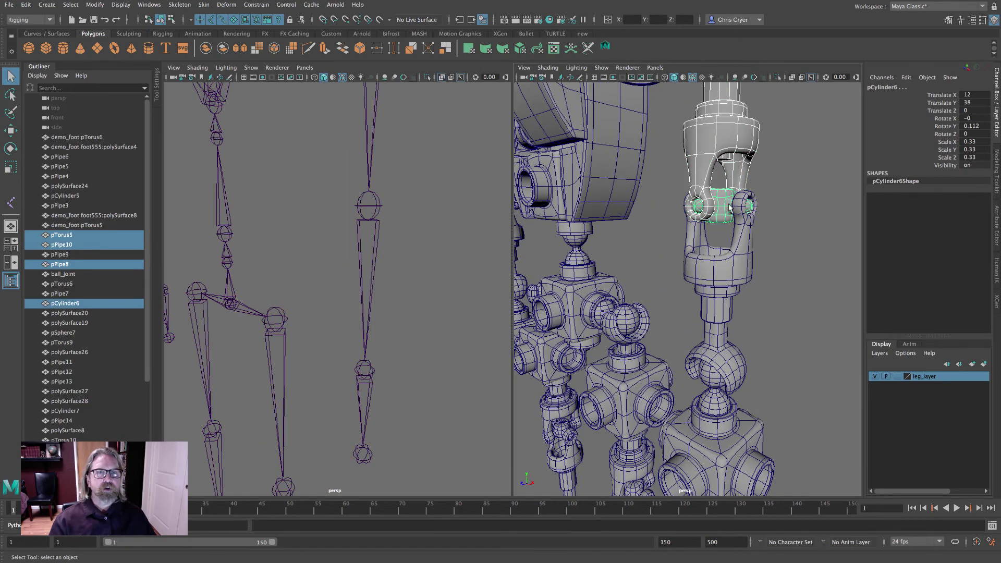
{"action": "scroll", "coordinate": [723, 204], "scroll_direction": "down", "scroll_amount": 8}
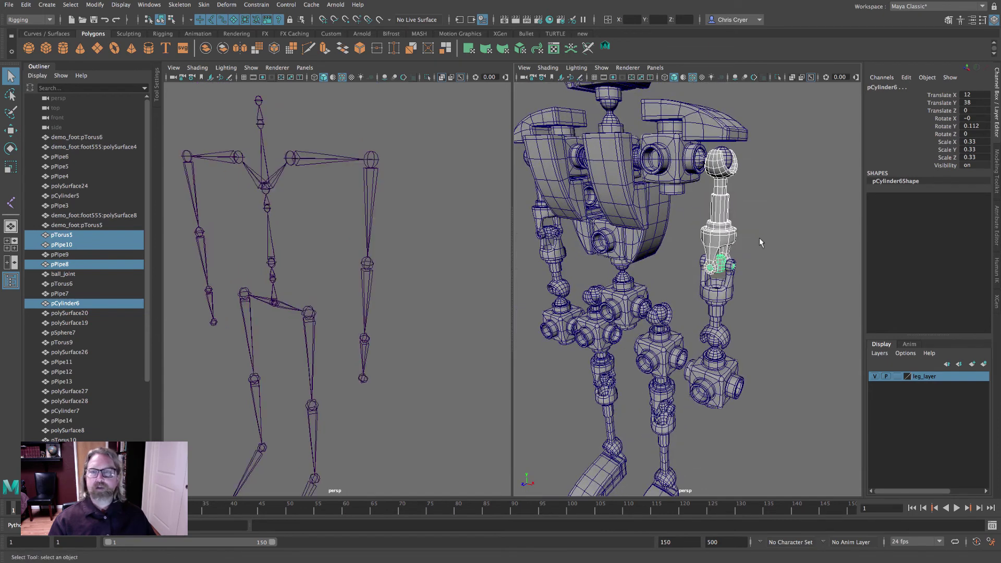
{"action": "left_click", "coordinate": [374, 166], "text": "shift"}
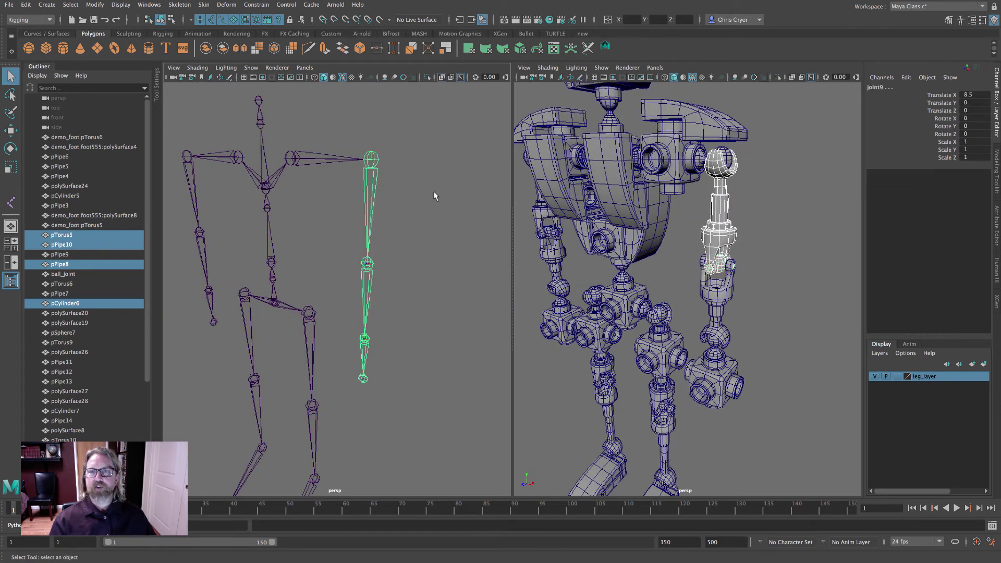
{"action": "key", "text": "p"}
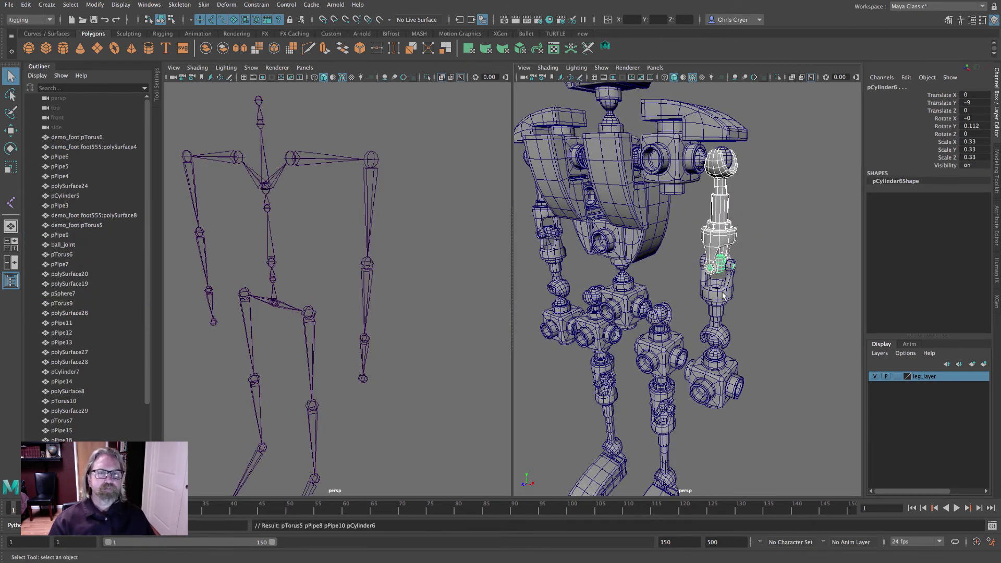
Parent the left forearm's two pipe pieces and wrist socket to the left elbow joint
{"action": "left_click", "coordinate": [718, 308]}
{"action": "left_click", "coordinate": [717, 313], "text": "shift"}
{"action": "left_click", "coordinate": [723, 338], "text": "shift"}
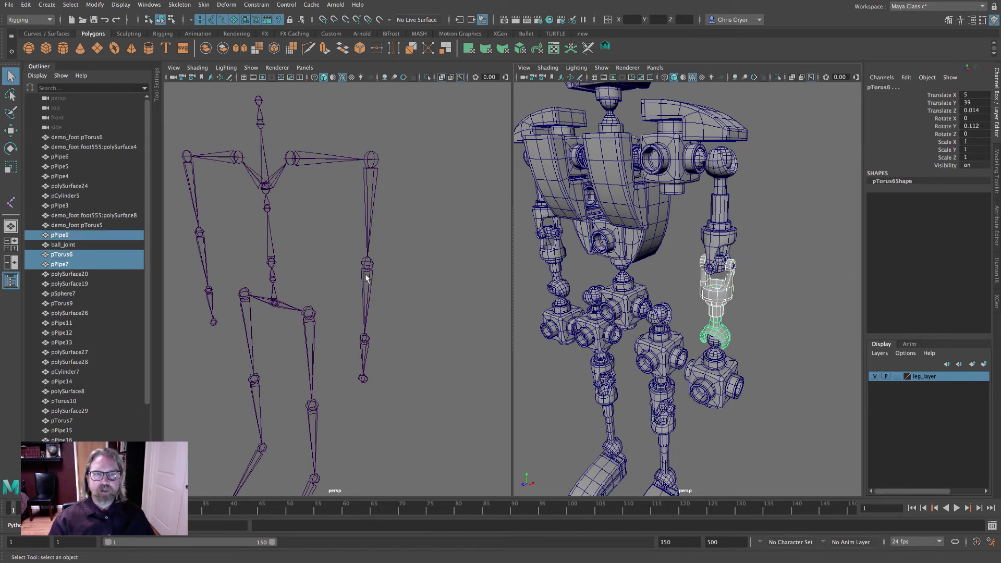
{"action": "right_click_drag", "start_coordinate": [365, 273], "coordinate": [468, 288], "text": "alt"}
{"action": "left_click_drag", "start_coordinate": [452, 261], "coordinate": [445, 229], "text": "alt"}
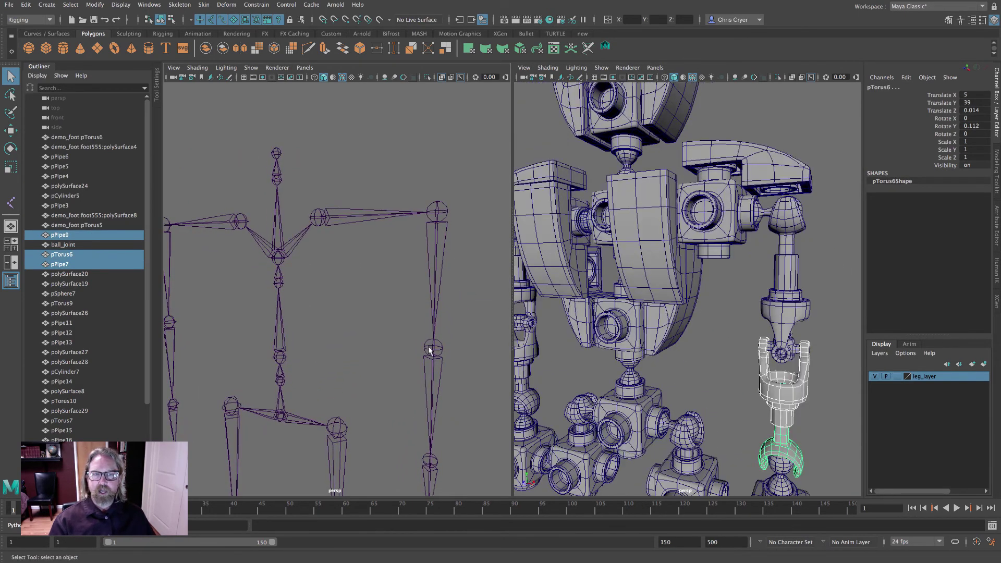
{"action": "left_click", "coordinate": [428, 347]}
{"action": "key", "text": "f"}
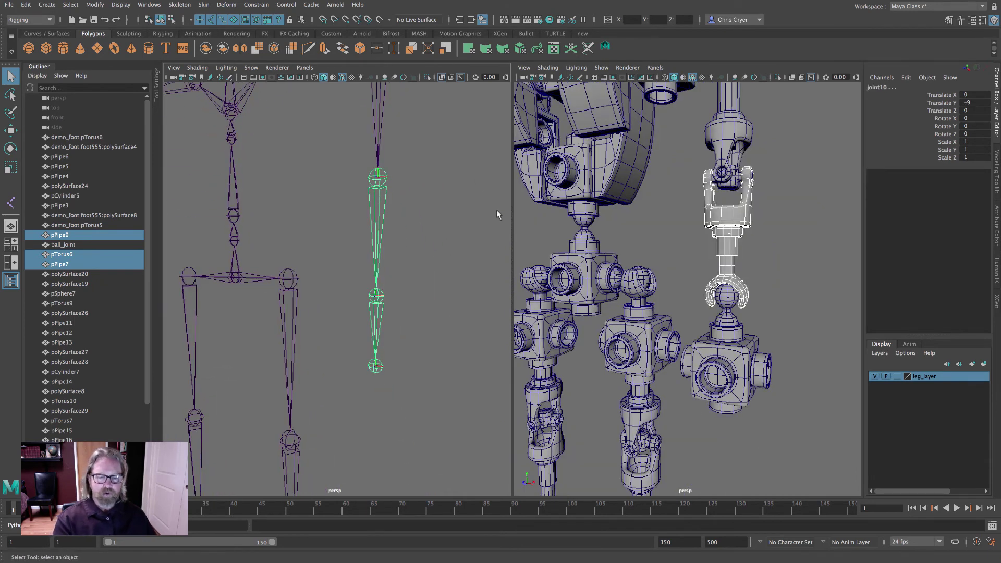
{"action": "key", "text": "p"}
Test the left shoulder and elbow joints by rotating them, and undo the rotations
{"action": "right_click_drag", "start_coordinate": [497, 210], "coordinate": [358, 168], "text": "alt"}
{"action": "left_click", "coordinate": [358, 171]}
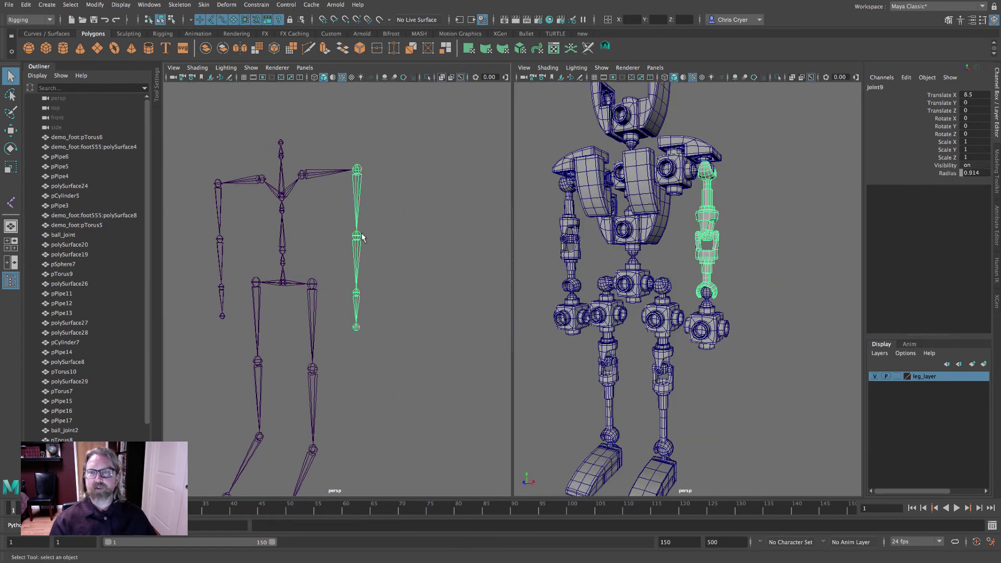
{"action": "key", "text": "e"}
{"action": "left_click_drag", "start_coordinate": [313, 223], "coordinate": [341, 194]}
{"action": "key", "text": "z"}
{"action": "key", "text": "z"}
{"action": "key", "text": "z"}
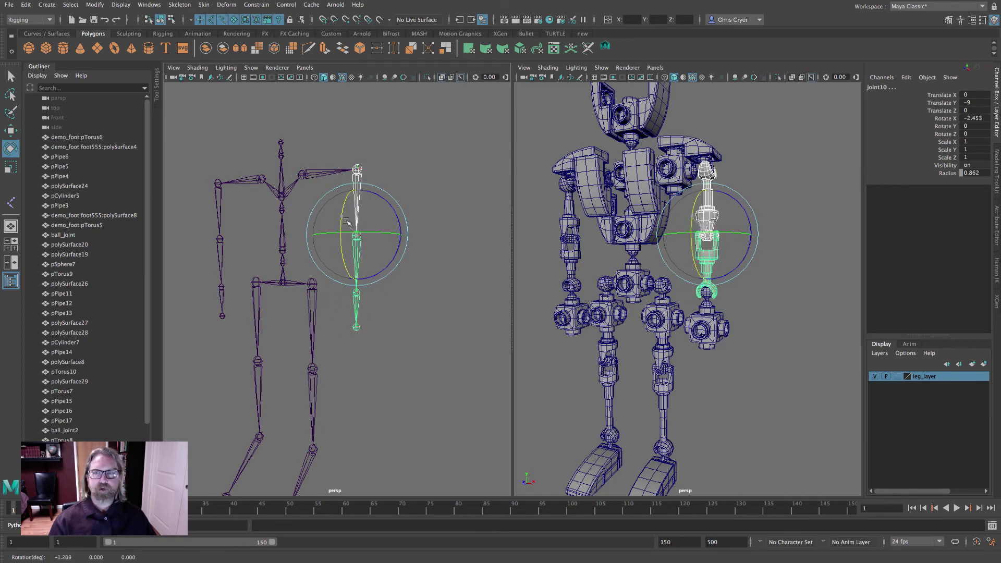
Parent the ball piece above the left hand block to the left wrist joint
{"action": "right_click_drag", "start_coordinate": [676, 293], "coordinate": [723, 296], "text": "alt"}
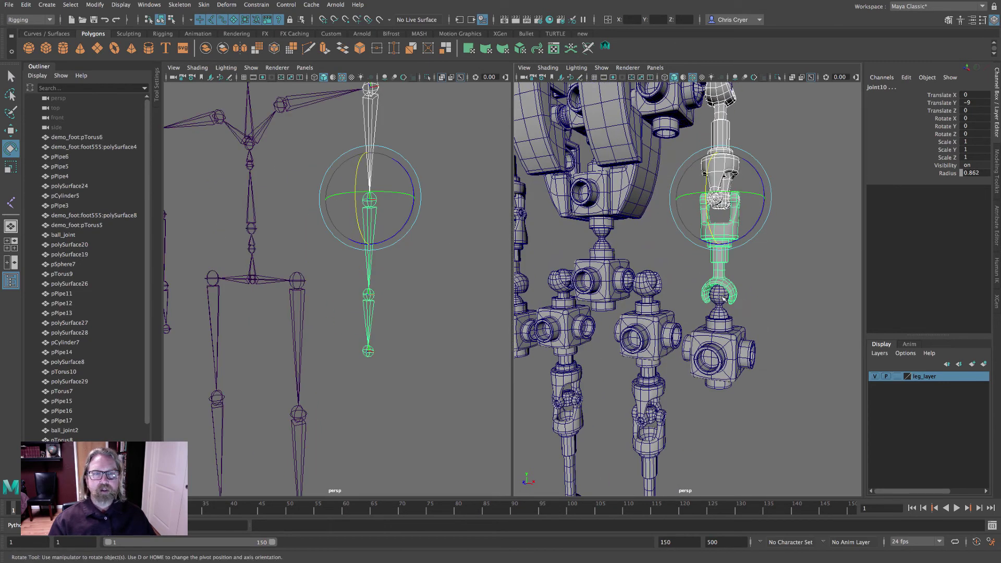
{"action": "left_click", "coordinate": [722, 296]}
{"action": "key", "text": "q"}
{"action": "left_click", "coordinate": [735, 345], "text": "shift"}
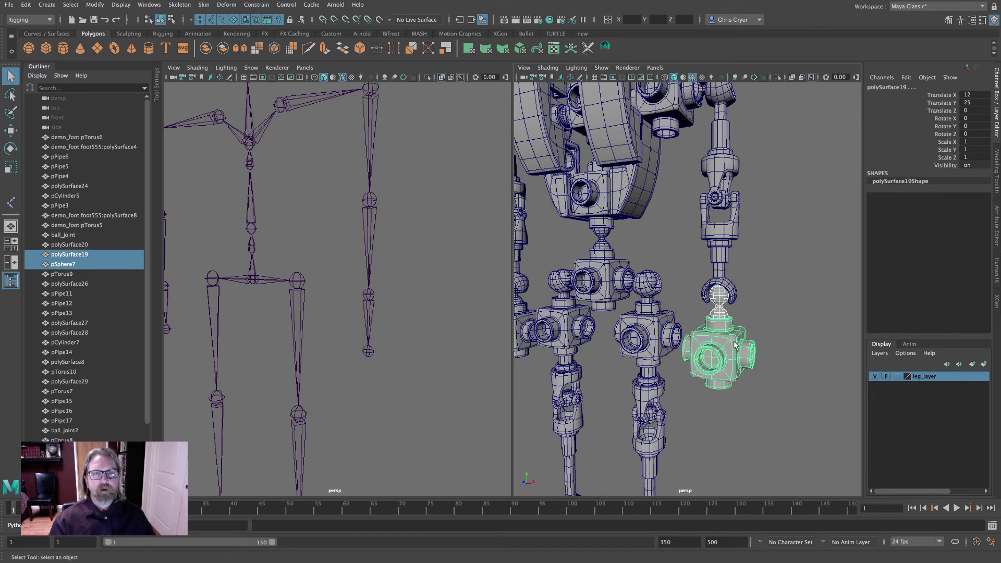
{"action": "left_click", "coordinate": [720, 303]}
{"action": "left_click", "coordinate": [367, 299], "text": "shift"}
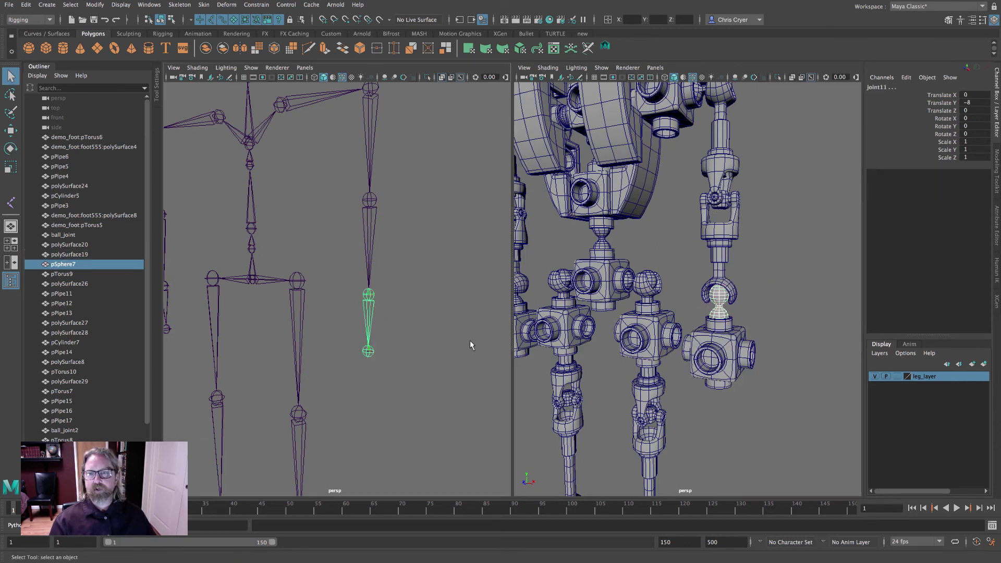
{"action": "key", "text": "p"}
Parent the left hand block to the left wrist joint
{"action": "left_click", "coordinate": [702, 365]}
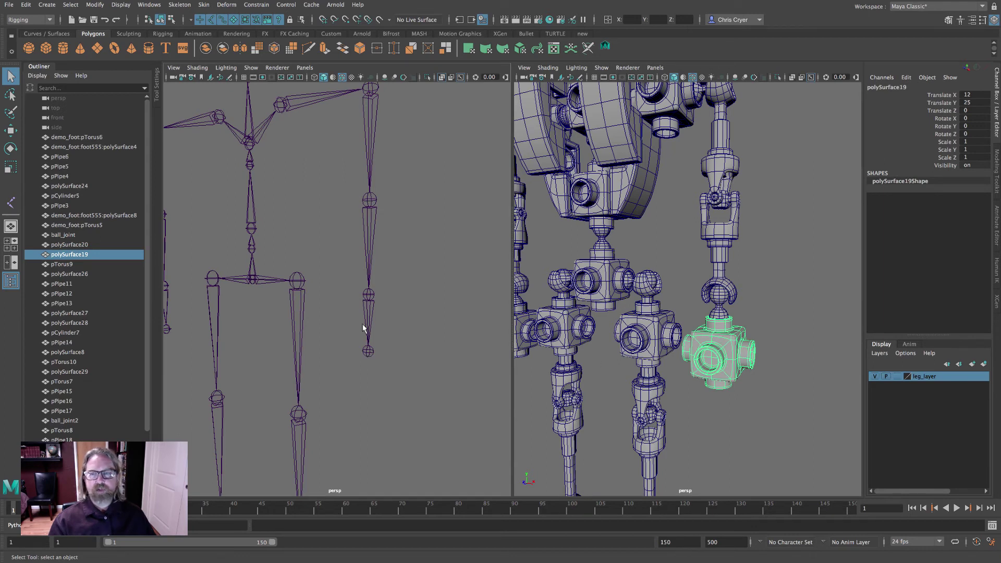
{"action": "left_click", "coordinate": [377, 292], "text": "shift"}
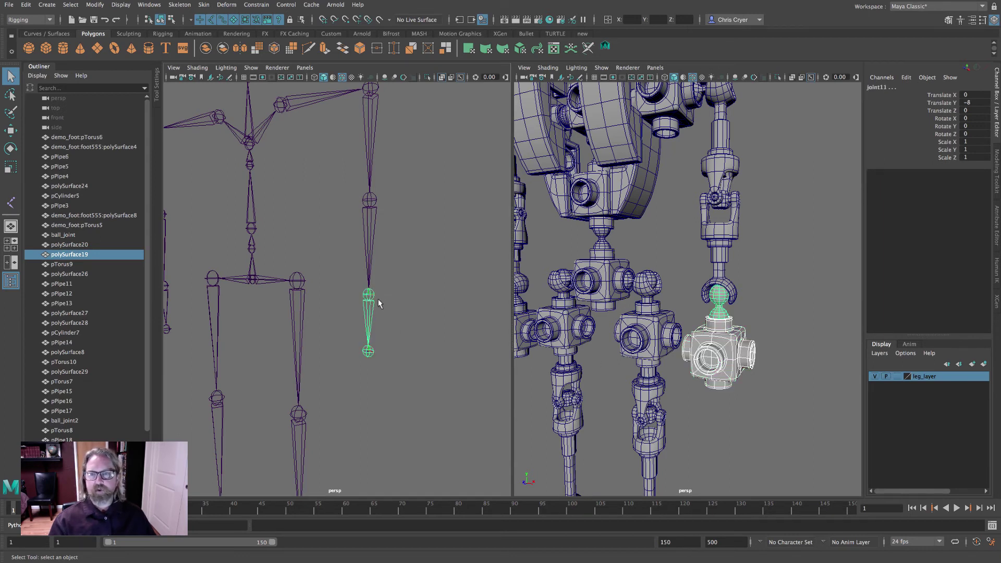
{"action": "key", "text": "p"}
Test the left wrist joint by rotating it about X, and undo the rotation
{"action": "left_click", "coordinate": [366, 352]}
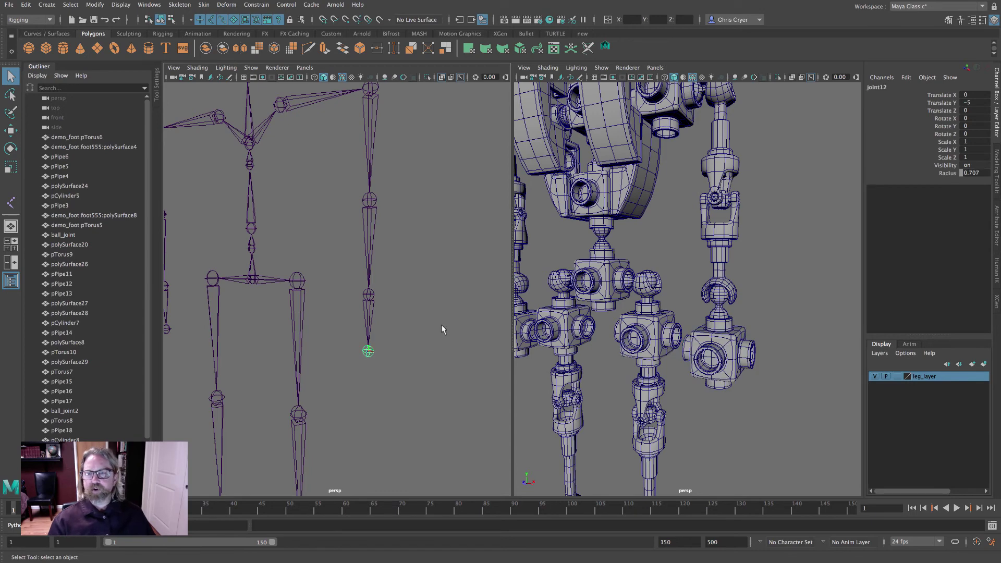
{"action": "key", "text": "shift+a"}
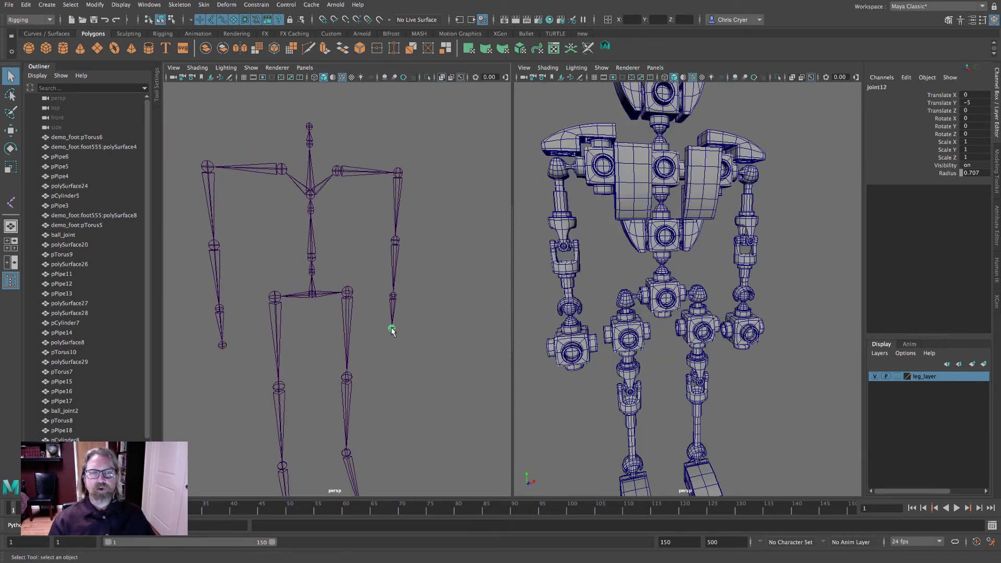
{"action": "left_click", "coordinate": [394, 315]}
{"action": "key", "text": "e"}
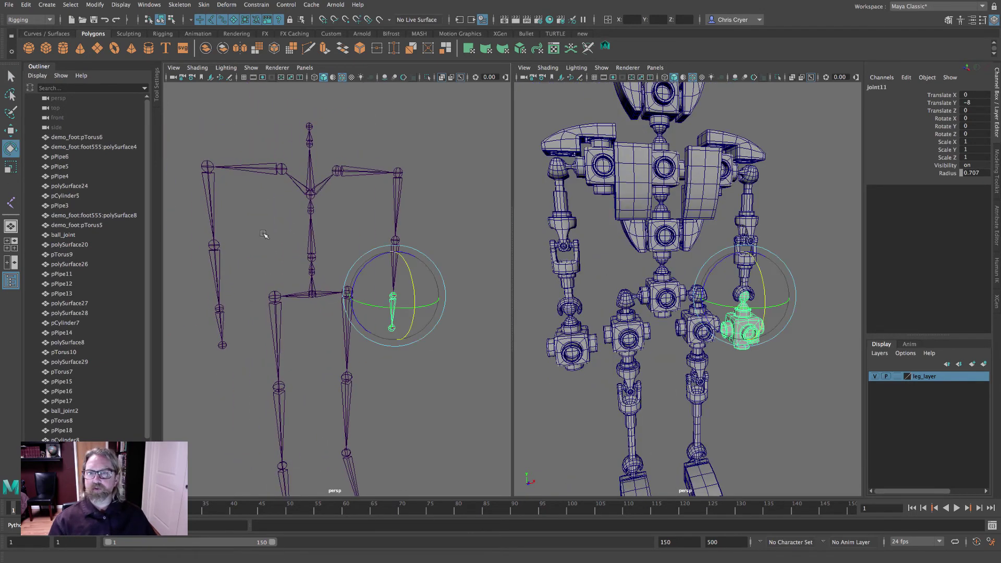
{"action": "left_click_drag", "start_coordinate": [422, 290], "coordinate": [438, 246]}
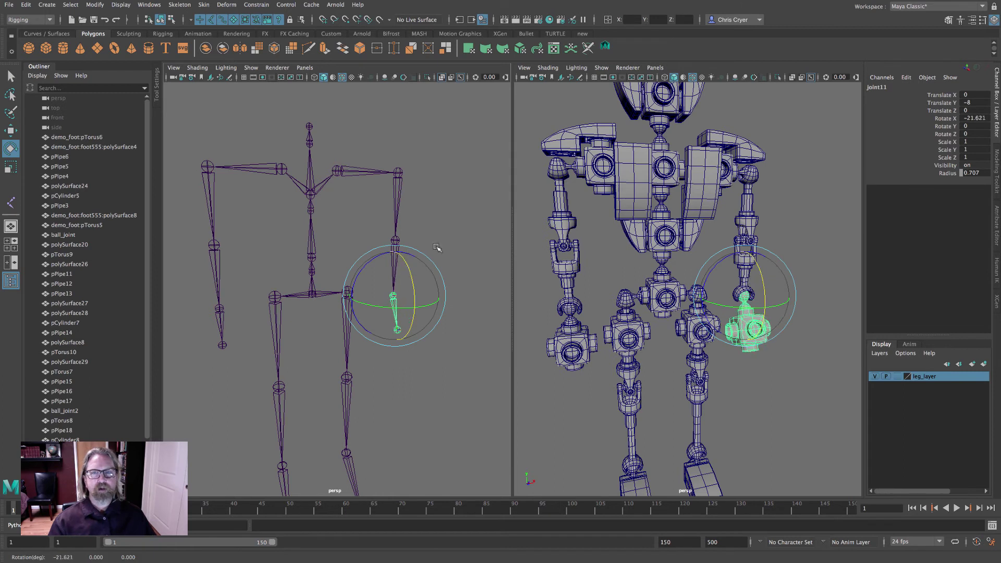
{"action": "key", "text": "ctrl+z"}
{"action": "key", "text": "q"}
Select the left elbow joint to check its pieces, test-rotate the left shoulder joint, and undo the rotation
{"action": "left_click", "coordinate": [395, 240]}
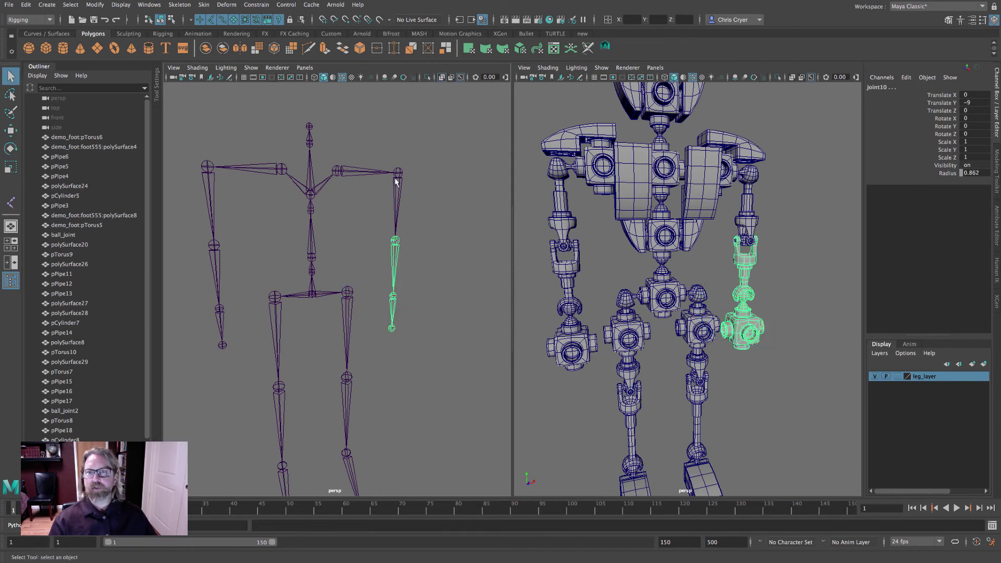
{"action": "left_click", "coordinate": [398, 173]}
{"action": "key", "text": "e"}
{"action": "left_click_drag", "start_coordinate": [414, 153], "coordinate": [420, 190]}
{"action": "key", "text": "ctrl+z"}
Parent the left hip's ball joint piece beside the pelvis block to the root joint
{"action": "left_click_drag", "start_coordinate": [410, 322], "coordinate": [369, 321], "text": "alt"}
{"action": "right_click_drag", "start_coordinate": [369, 322], "coordinate": [456, 327], "text": "alt"}
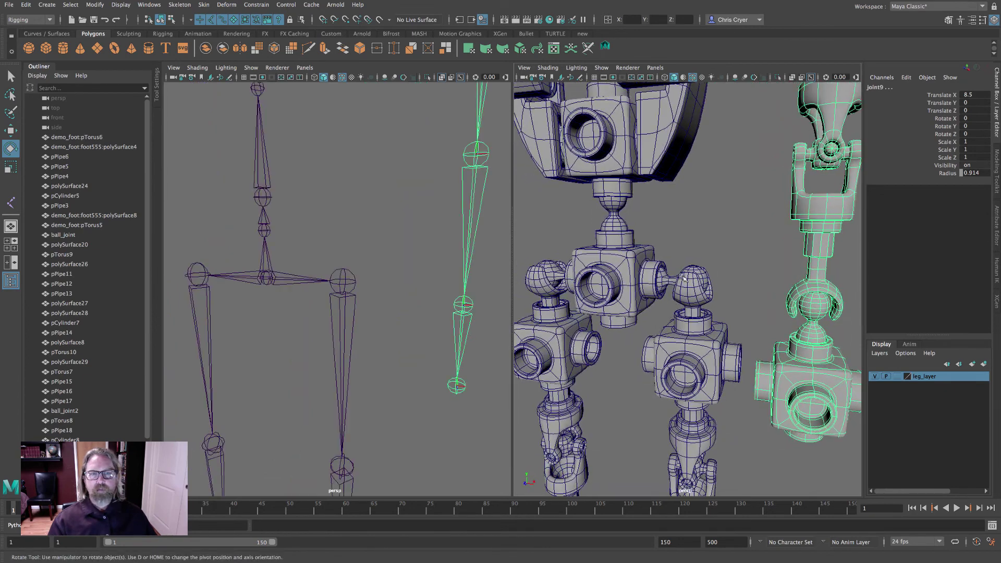
{"action": "left_click", "coordinate": [699, 271]}
{"action": "left_click", "coordinate": [11, 77]}
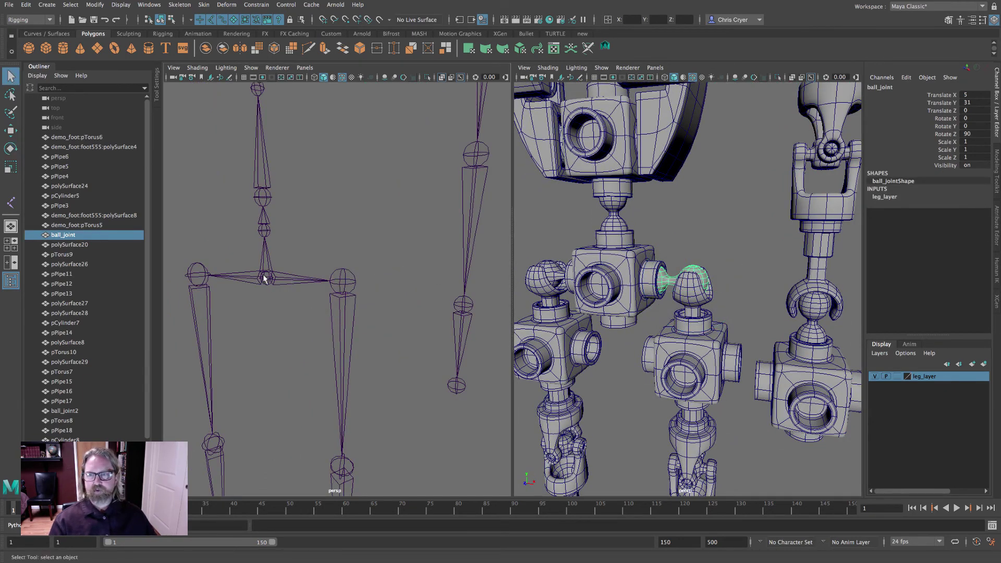
{"action": "left_click", "coordinate": [265, 279]}
{"action": "key", "text": "p"}
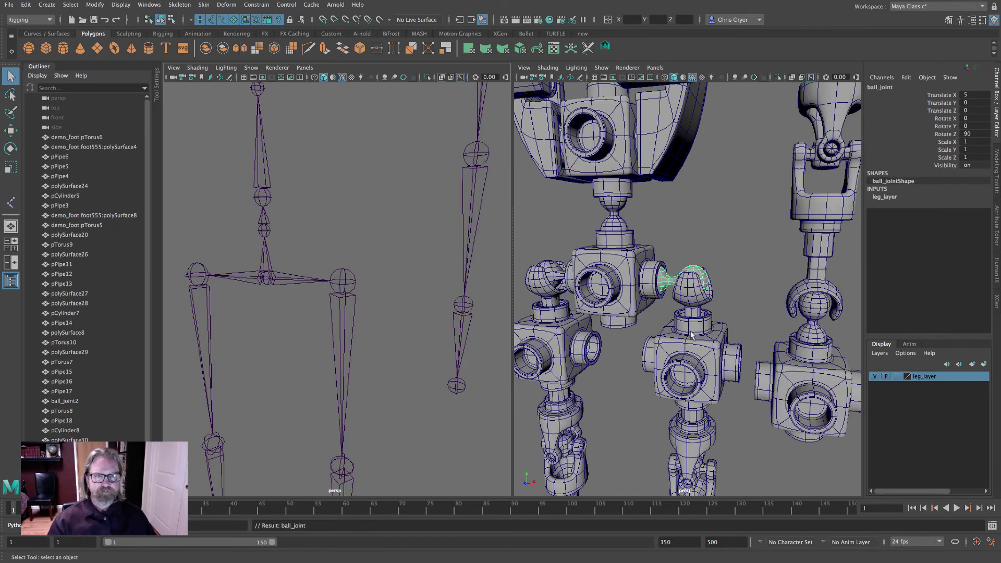
Parent the left upper leg's socket, thigh block, two pipe pieces and knee pin to the left hip joint
{"action": "left_click", "coordinate": [697, 301]}
{"action": "left_click", "coordinate": [702, 328], "text": "shift"}
{"action": "right_click_drag", "start_coordinate": [702, 327], "coordinate": [683, 345], "text": "alt"}
{"action": "middle_click_drag", "start_coordinate": [683, 345], "coordinate": [686, 232], "text": "alt"}
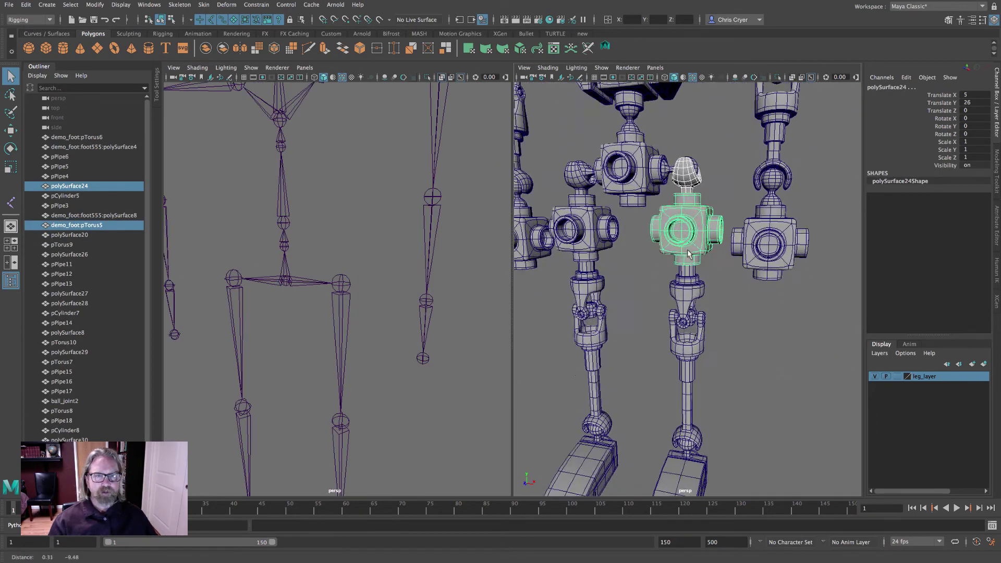
{"action": "left_click_drag", "start_coordinate": [686, 232], "coordinate": [686, 256], "text": "alt"}
{"action": "left_click", "coordinate": [687, 261], "text": "shift"}
{"action": "left_click", "coordinate": [691, 282], "text": "shift"}
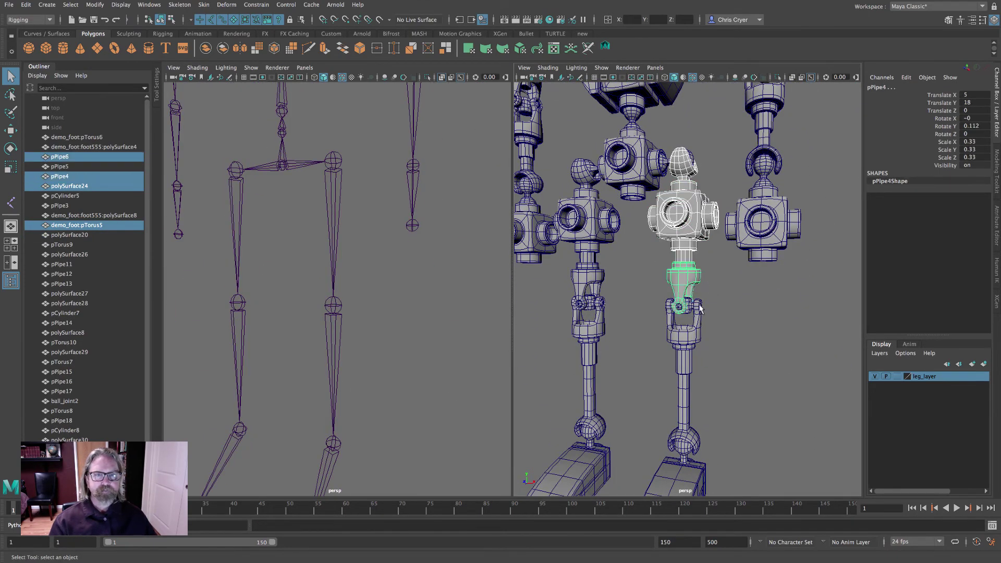
{"action": "right_click_drag", "start_coordinate": [703, 312], "coordinate": [680, 305], "text": "alt"}
{"action": "left_click", "coordinate": [663, 328], "text": "shift"}
{"action": "left_click", "coordinate": [667, 277], "text": "shift"}
{"action": "left_click", "coordinate": [326, 207], "text": "shift"}
{"action": "left_click", "coordinate": [326, 205], "text": "shift"}
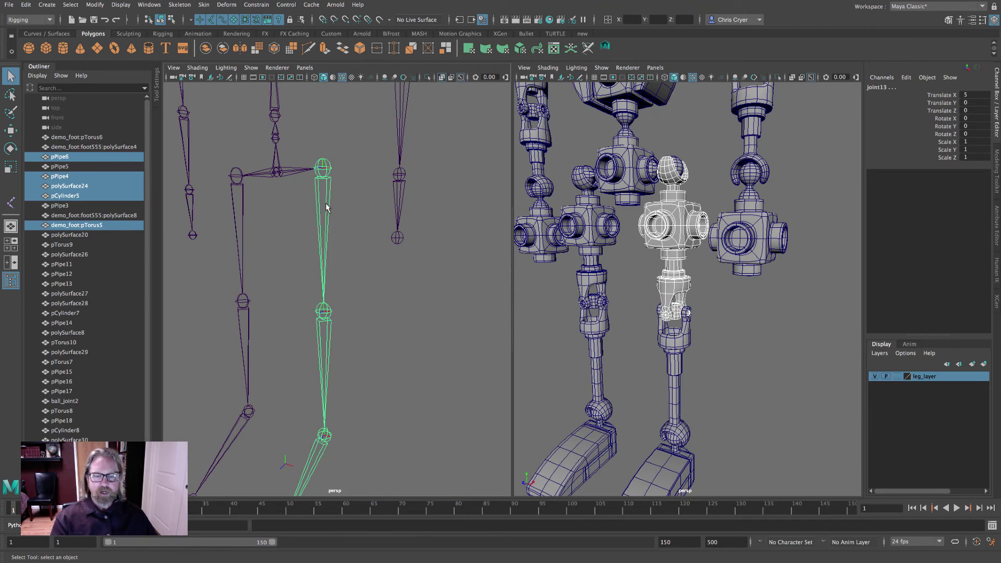
{"action": "key", "text": "p"}
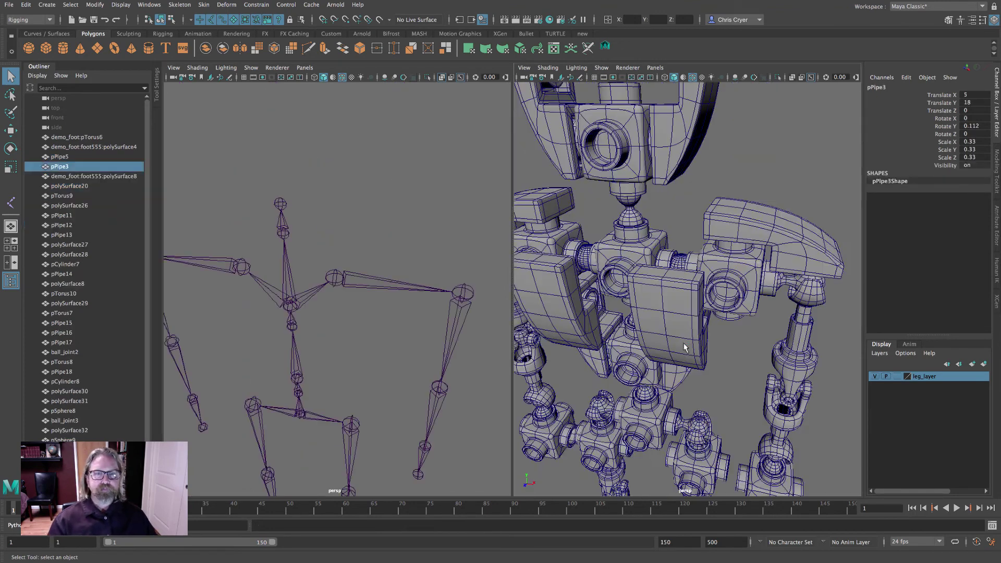
Parent the left lower leg's knee fork, pipe and ankle socket pieces to the left knee joint
{"action": "key", "text": "f"}
{"action": "left_click_drag", "start_coordinate": [715, 408], "coordinate": [712, 391], "text": "alt"}
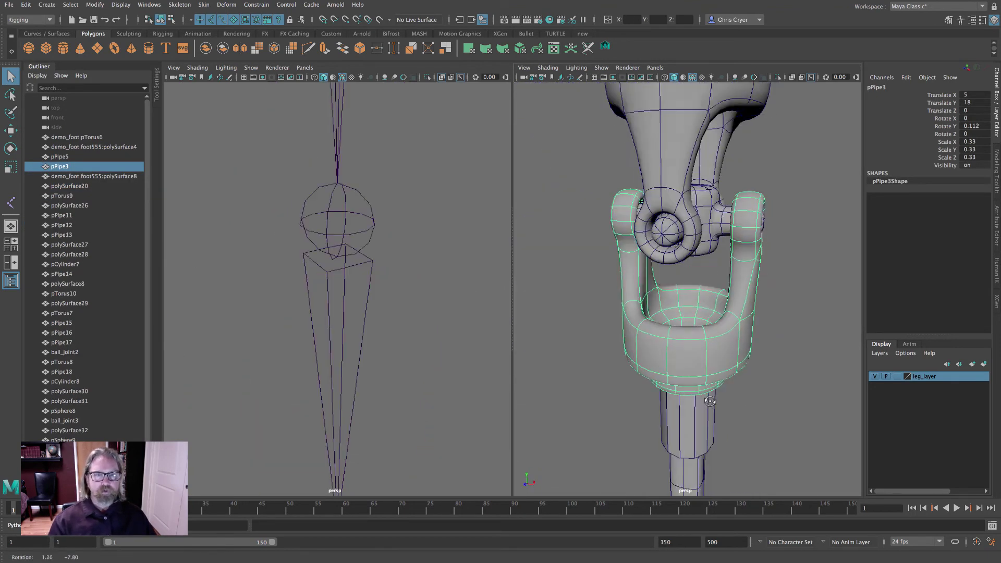
{"action": "right_click_drag", "start_coordinate": [712, 391], "coordinate": [626, 380], "text": "alt"}
{"action": "left_click", "coordinate": [693, 359], "text": "shift"}
{"action": "left_click", "coordinate": [678, 447], "text": "shift"}
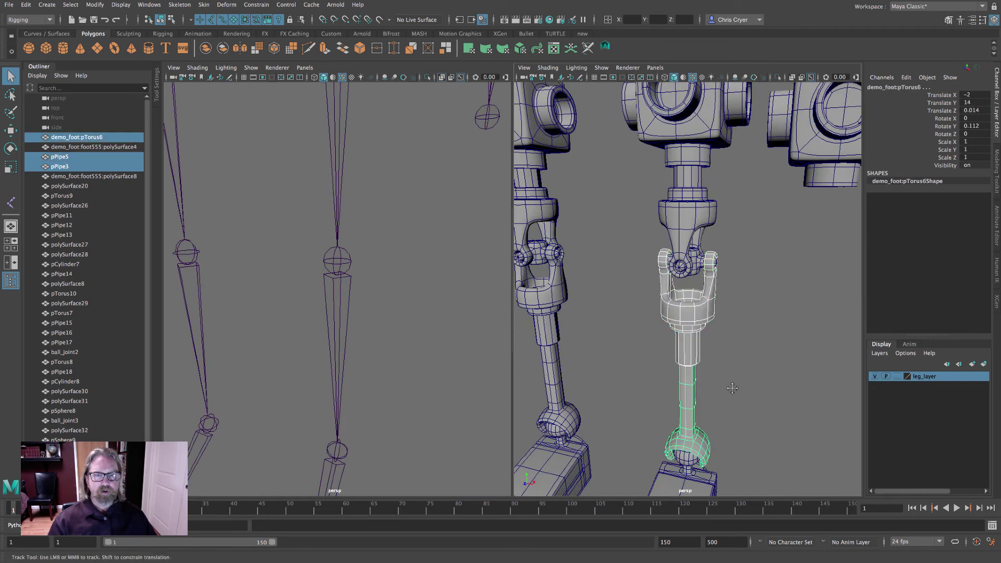
{"action": "key", "text": "f"}
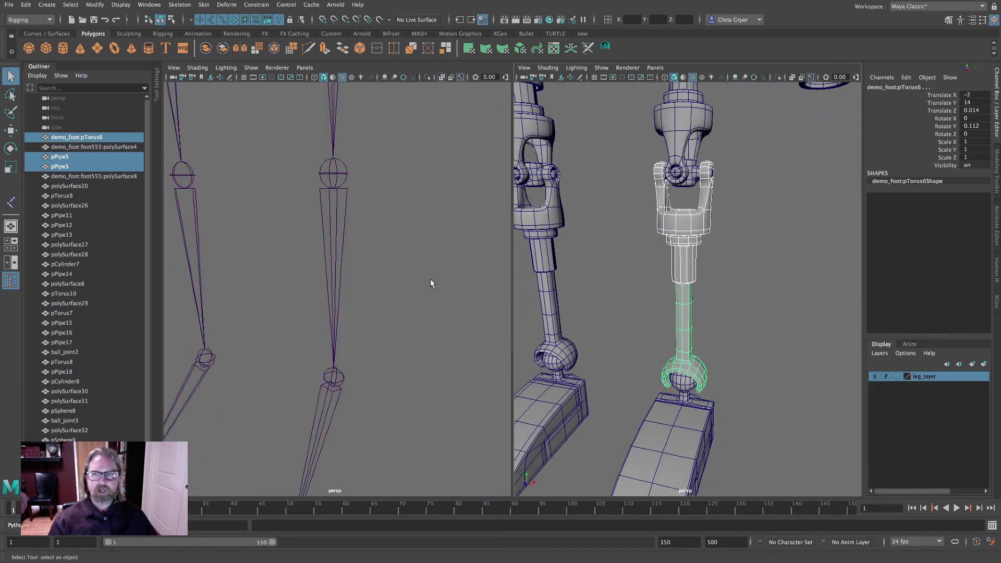
{"action": "left_click", "coordinate": [335, 176], "text": "shift"}
{"action": "key", "text": "p"}
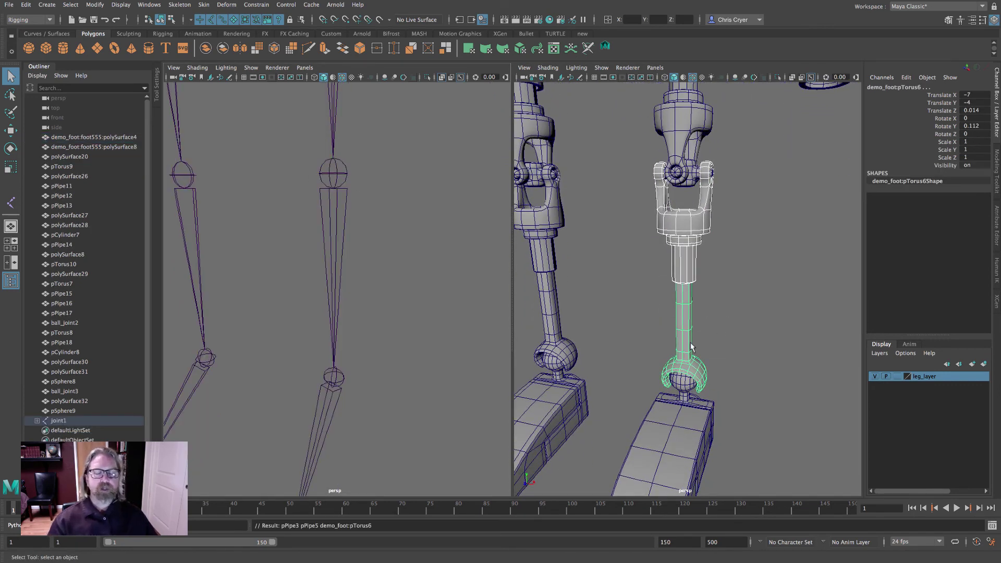
Parent the left foot's two pieces, the ankle ball part and the foot shell, to the left ankle joint
{"action": "right_click_drag", "start_coordinate": [712, 354], "coordinate": [684, 358], "text": "alt"}
{"action": "left_click", "coordinate": [687, 374]}
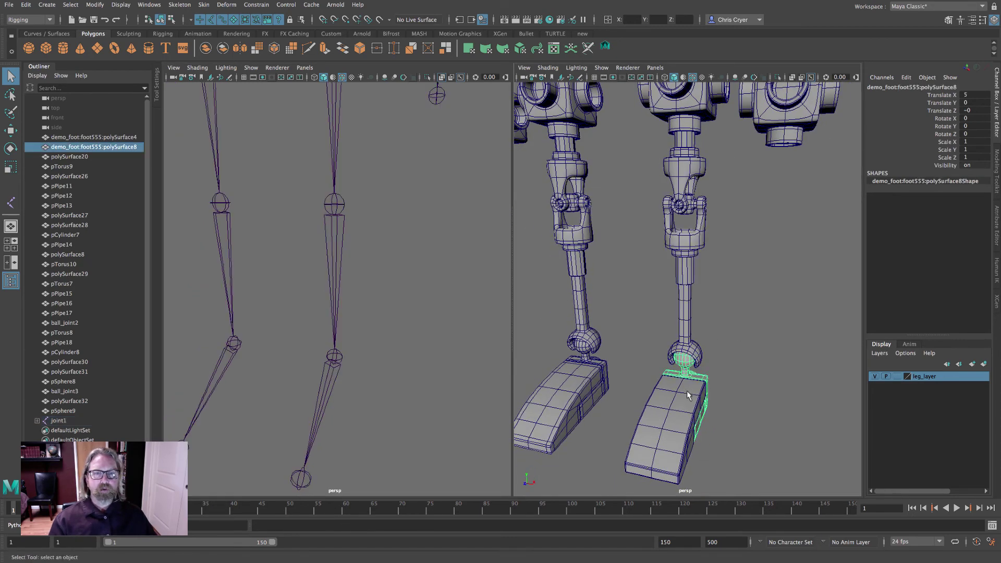
{"action": "left_click", "coordinate": [687, 392], "text": "shift"}
{"action": "left_click", "coordinate": [335, 356], "text": "shift"}
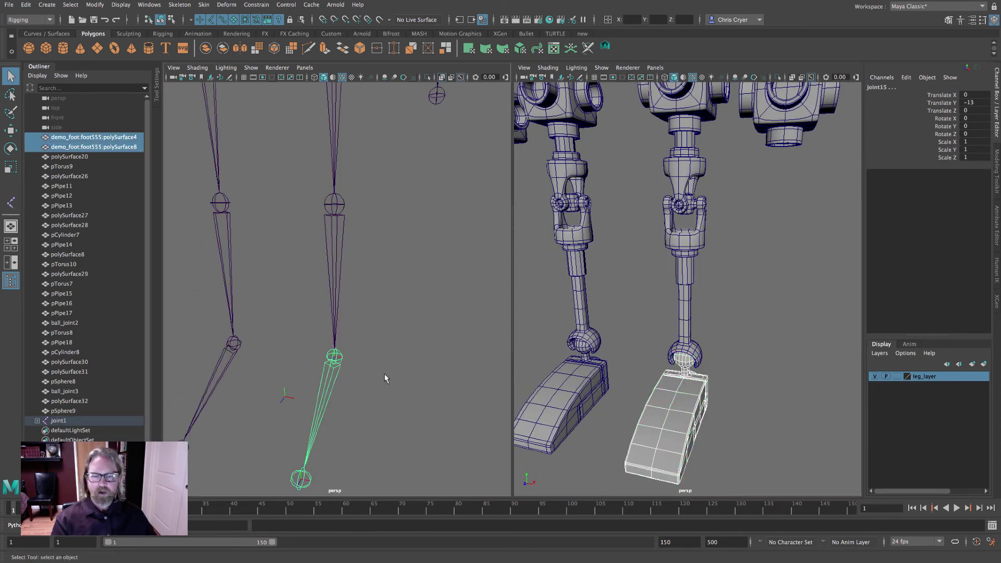
{"action": "key", "text": "p"}
Select the left ankle, knee and hip joints to check their pieces, test-rotate the left hip about X, and undo the rotation
{"action": "left_click", "coordinate": [337, 354]}
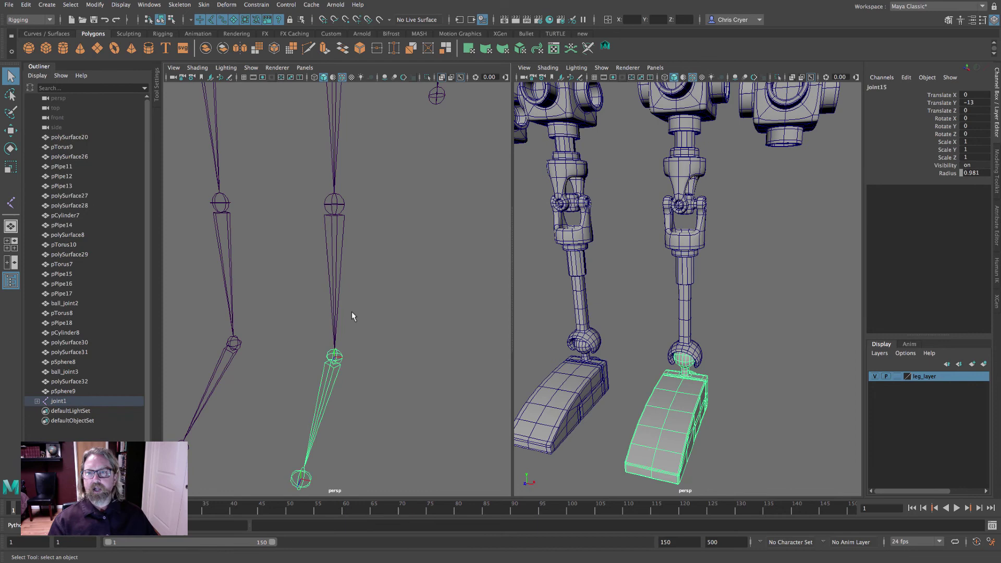
{"action": "left_click", "coordinate": [334, 205], "text": "shift"}
{"action": "right_click_drag", "start_coordinate": [365, 223], "coordinate": [331, 206], "text": "alt"}
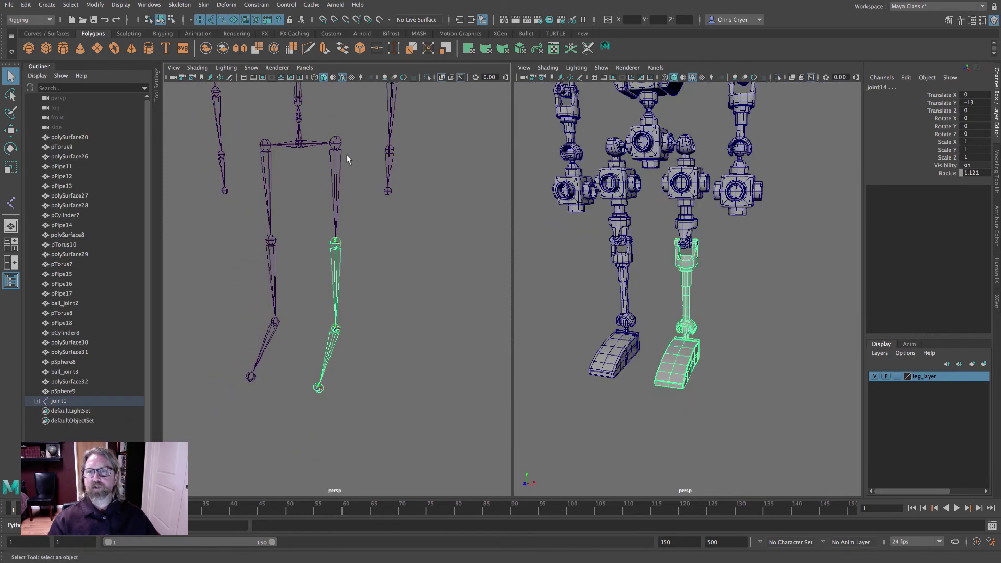
{"action": "left_click", "coordinate": [337, 144], "text": "shift"}
{"action": "left_click", "coordinate": [10, 149]}
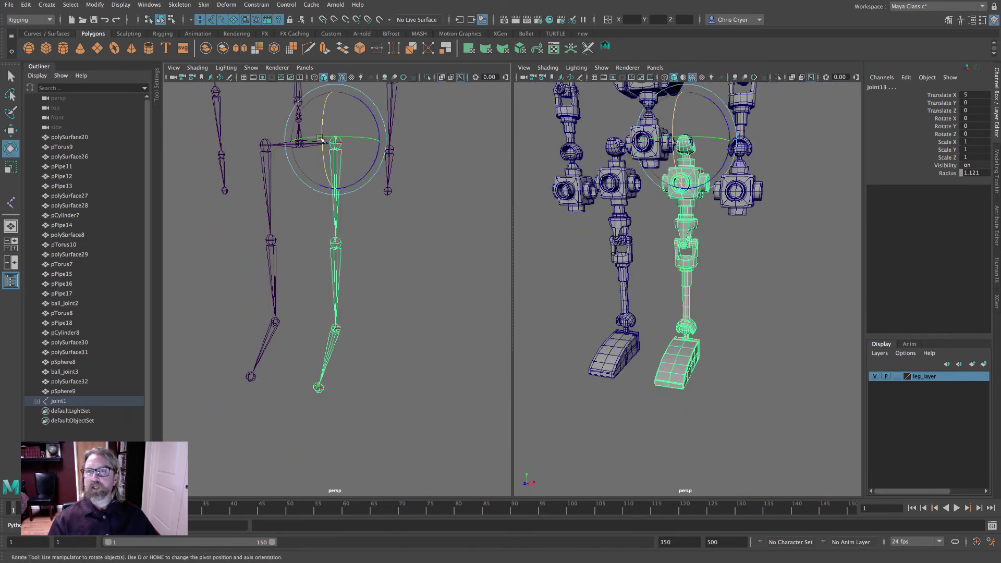
{"action": "mouse_move", "coordinate": [322, 143]}
{"action": "left_mouse_down"}
{"action": "mouse_move", "coordinate": [329, 179]}
{"action": "mouse_move", "coordinate": [327, 107]}
{"action": "mouse_move", "coordinate": [322, 144]}
{"action": "left_mouse_up"}
{"action": "key", "text": "ctrl+z"}
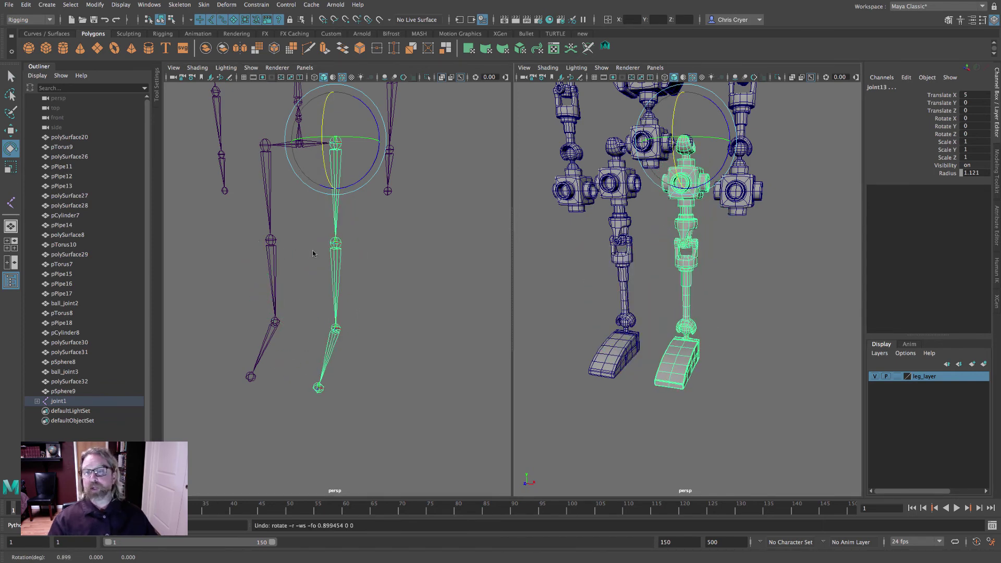
{"action": "left_click_drag", "start_coordinate": [345, 253], "coordinate": [428, 256], "text": "alt"}
{"action": "middle_click_drag", "start_coordinate": [427, 256], "coordinate": [497, 261], "text": "alt"}
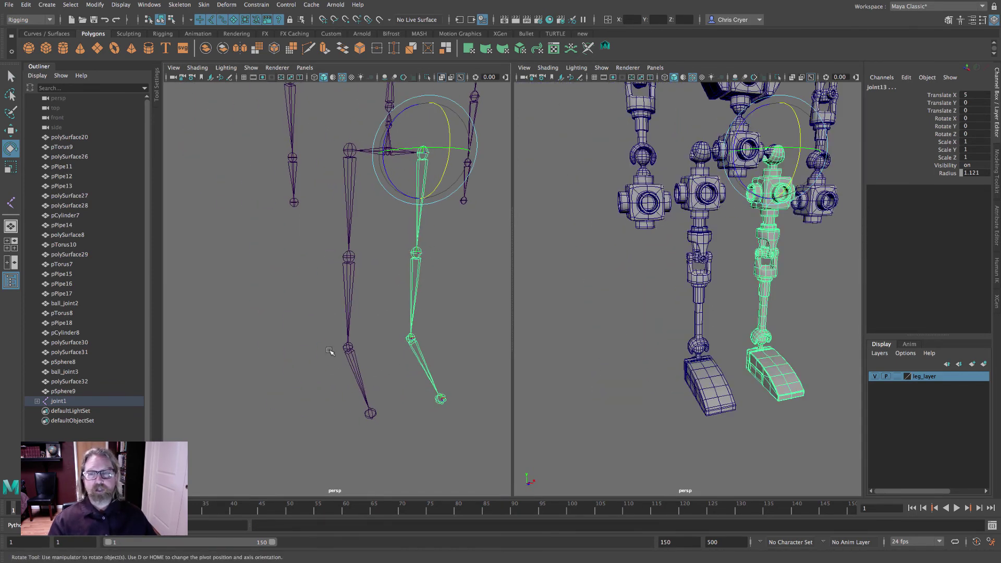
Parent the right foot's ankle ball part and foot shell to the right ankle joint
{"action": "key", "text": "q"}
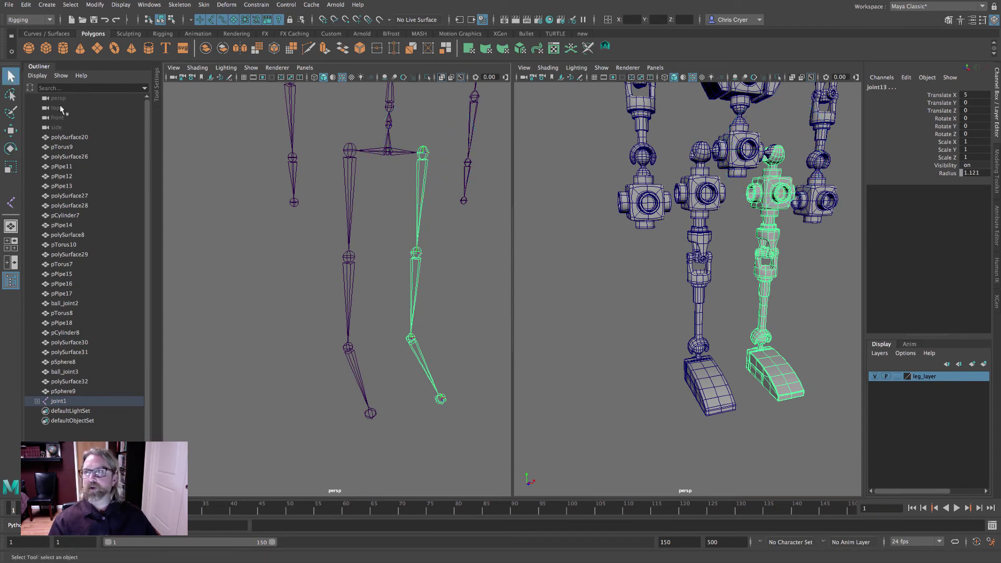
{"action": "left_click", "coordinate": [697, 355]}
{"action": "left_click_drag", "start_coordinate": [719, 380], "coordinate": [644, 383], "text": "alt"}
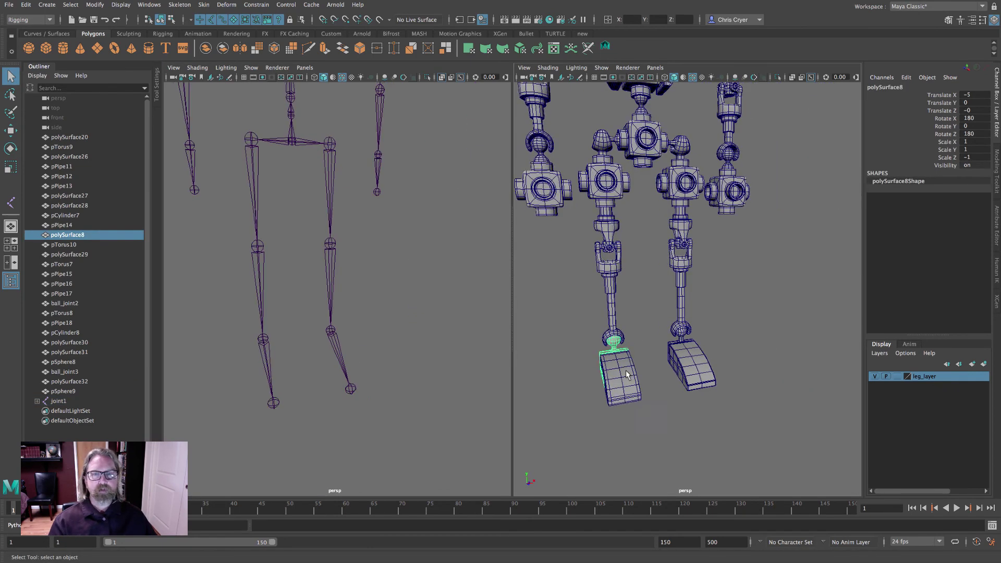
{"action": "left_click", "coordinate": [619, 376], "text": "shift"}
{"action": "left_click", "coordinate": [266, 342]}
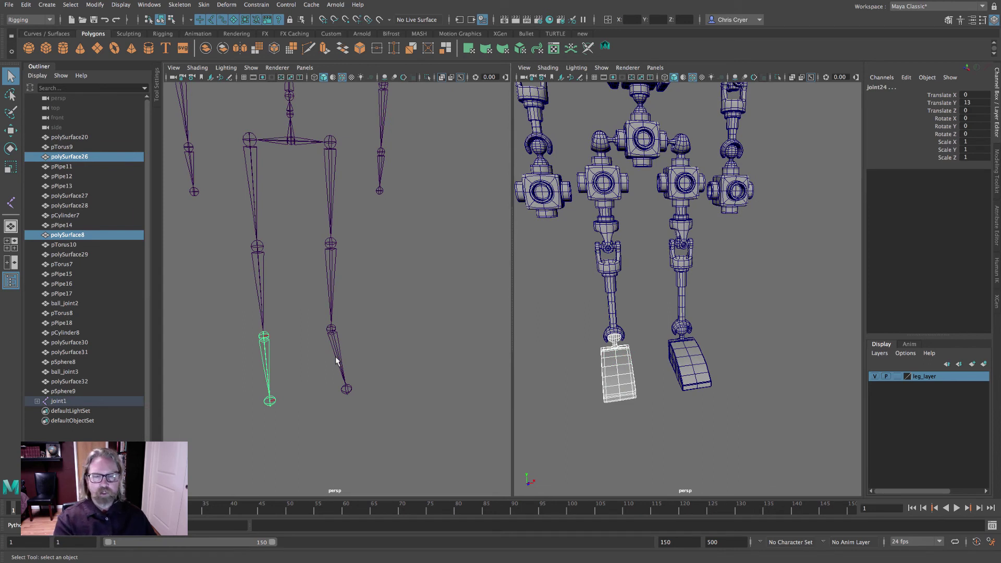
{"action": "key", "text": "p"}
Parent the right lower leg's knee fork, pipe and ankle socket pieces to the right knee joint
{"action": "left_click_drag", "start_coordinate": [586, 261], "coordinate": [649, 307]}
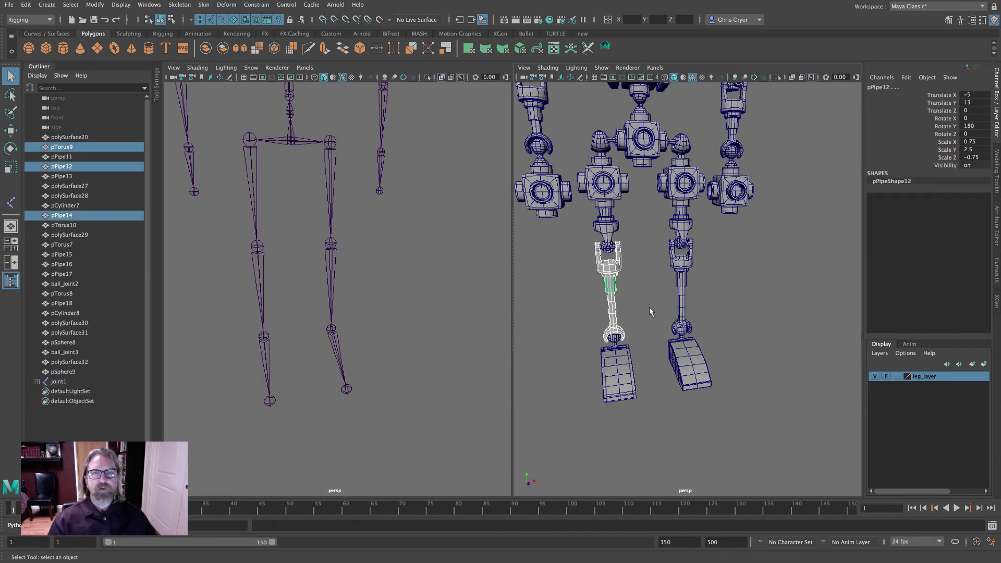
{"action": "left_click", "coordinate": [256, 247], "text": "shift"}
{"action": "key", "text": "p"}
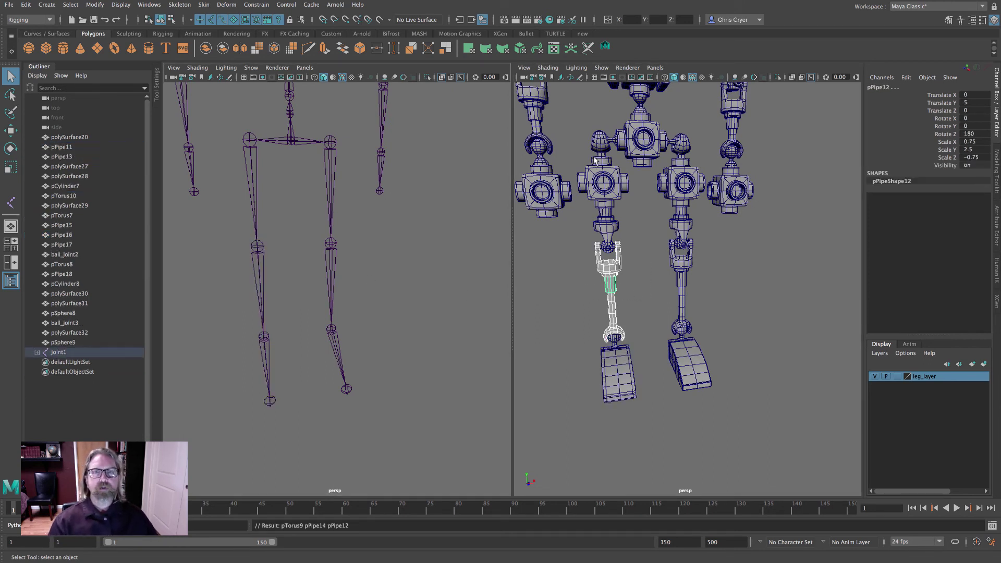
Parent the right upper leg's socket, thigh block, two pipe pieces and knee pin to the right hip joint, leaving out the pelvis and ball joint
{"action": "left_click_drag", "start_coordinate": [586, 141], "coordinate": [630, 231]}
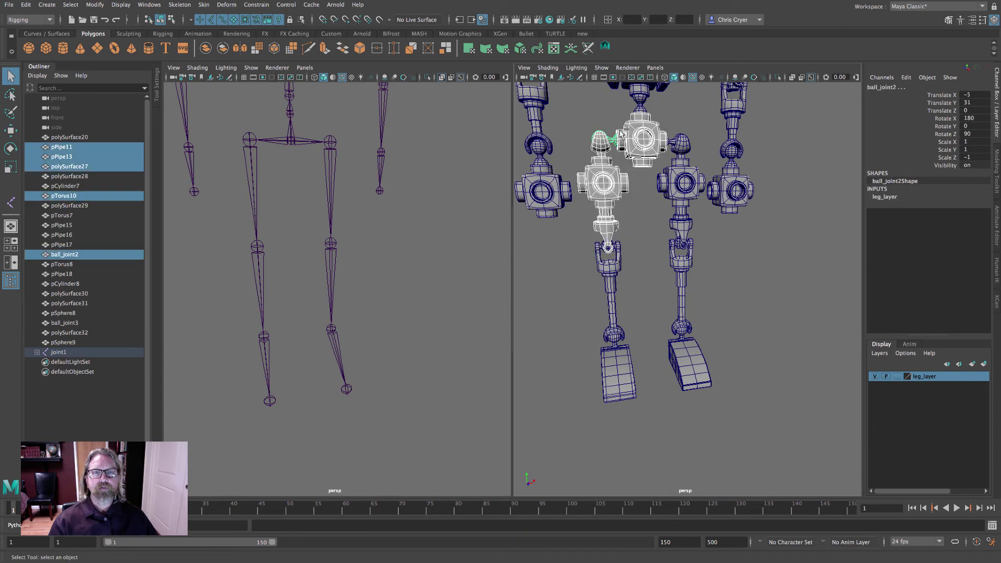
{"action": "left_click", "coordinate": [640, 153], "text": "ctrl"}
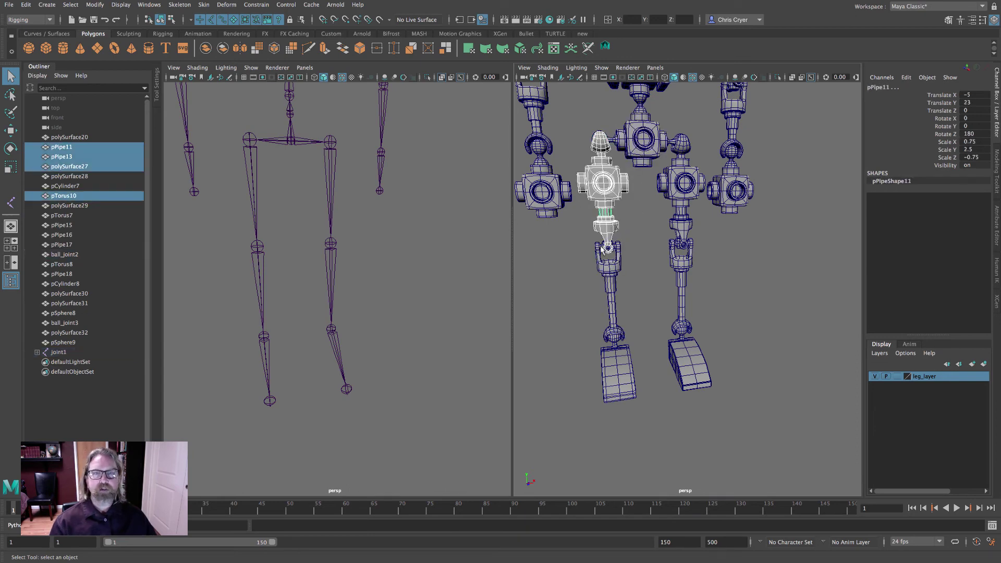
{"action": "left_click_drag", "start_coordinate": [600, 249], "coordinate": [538, 248], "text": "alt"}
{"action": "right_click_drag", "start_coordinate": [538, 248], "coordinate": [646, 234], "text": "alt"}
{"action": "middle_click_drag", "start_coordinate": [646, 233], "coordinate": [761, 282], "text": "alt"}
{"action": "left_click_drag", "start_coordinate": [761, 281], "coordinate": [677, 261], "text": "alt"}
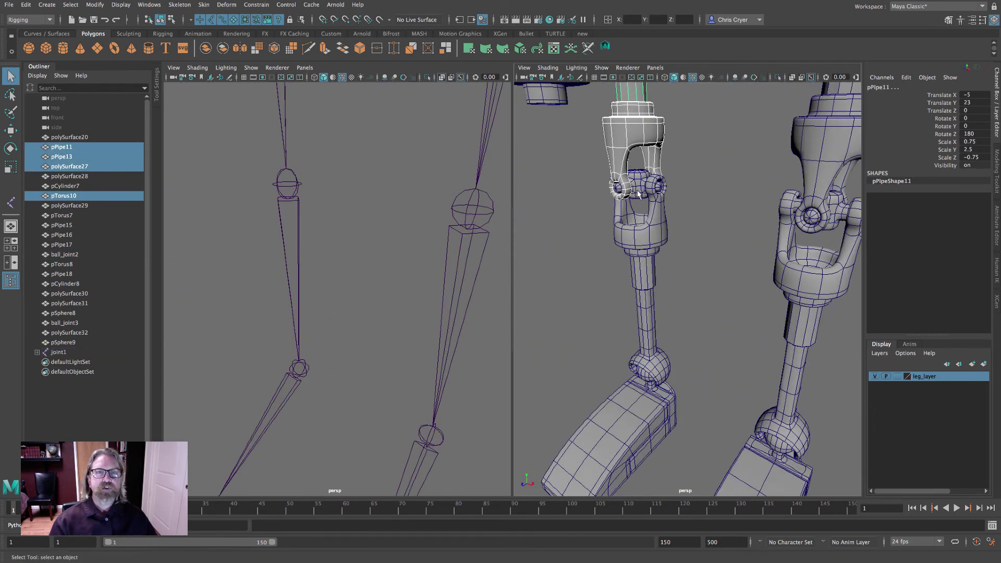
{"action": "left_click", "coordinate": [638, 194], "text": "shift"}
{"action": "scroll", "coordinate": [320, 173], "scroll_direction": "down", "scroll_amount": 10}
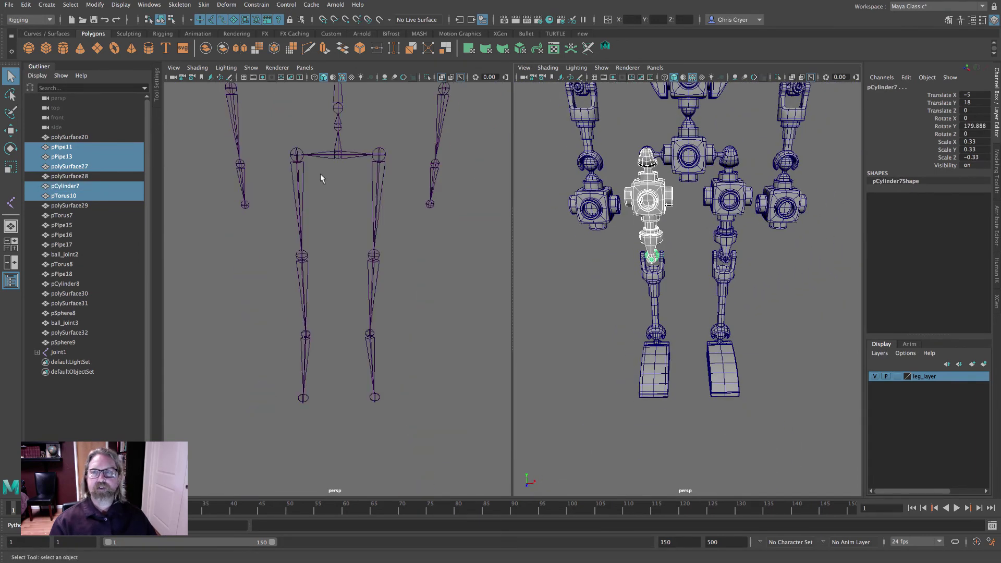
{"action": "left_click", "coordinate": [297, 155], "text": "shift"}
{"action": "key", "text": "p"}
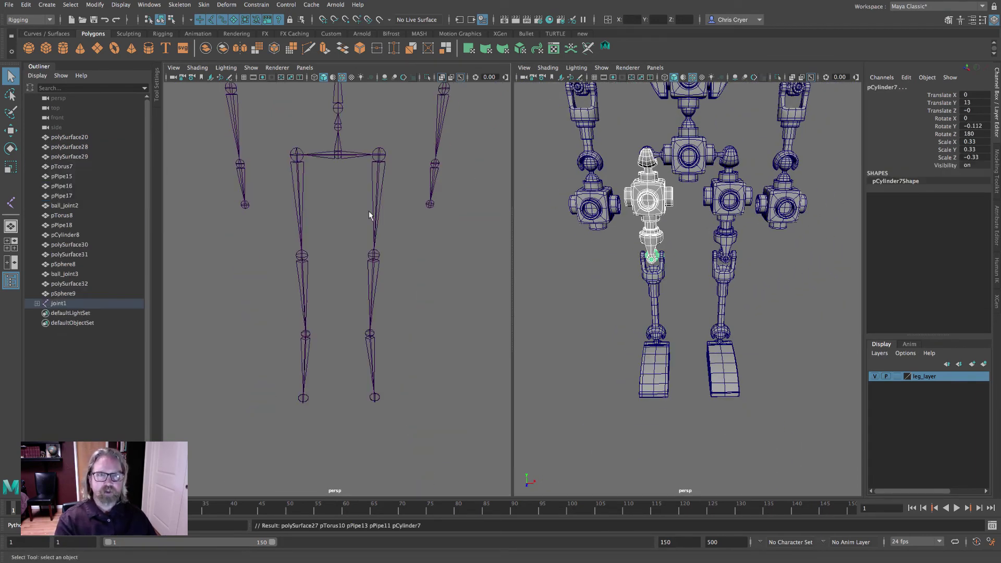
Parent the right hip's ball joint piece beside the pelvis block to the root joint
{"action": "left_click", "coordinate": [657, 151]}
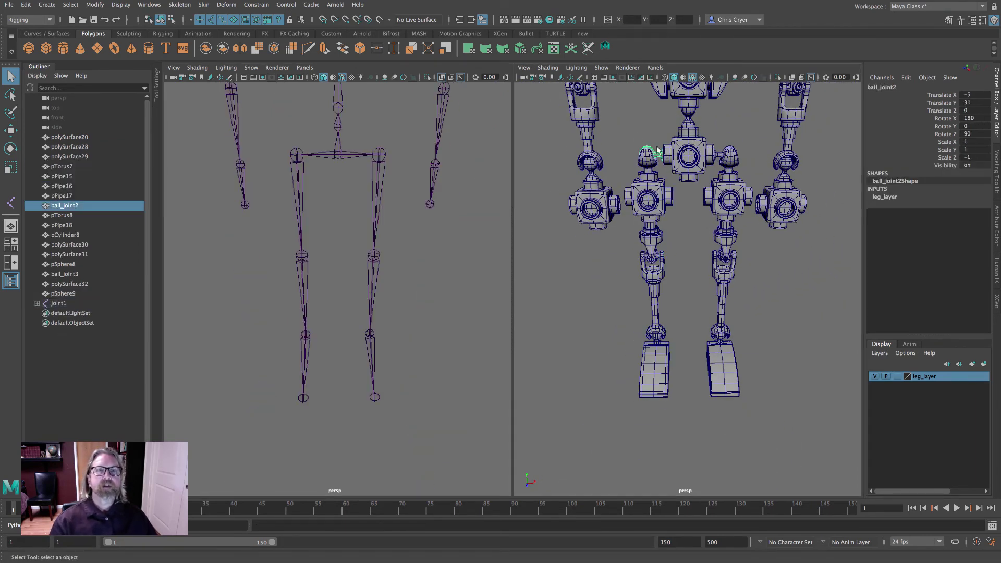
{"action": "left_click", "coordinate": [336, 155], "text": "shift"}
{"action": "key", "text": "p"}
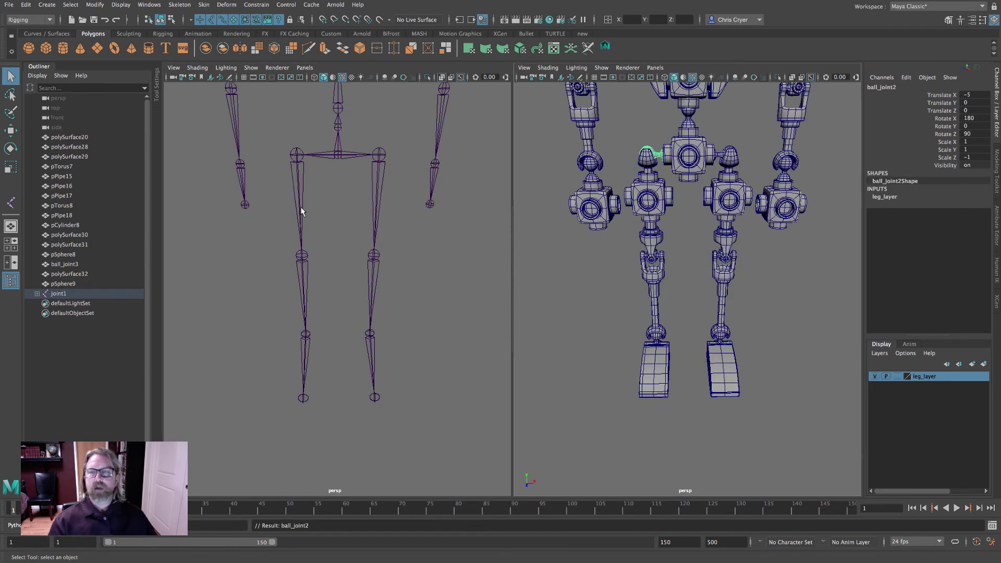
Parent the right hand block and its wrist ball to the right wrist joint
{"action": "middle_click_drag", "start_coordinate": [301, 212], "coordinate": [344, 209], "text": "alt"}
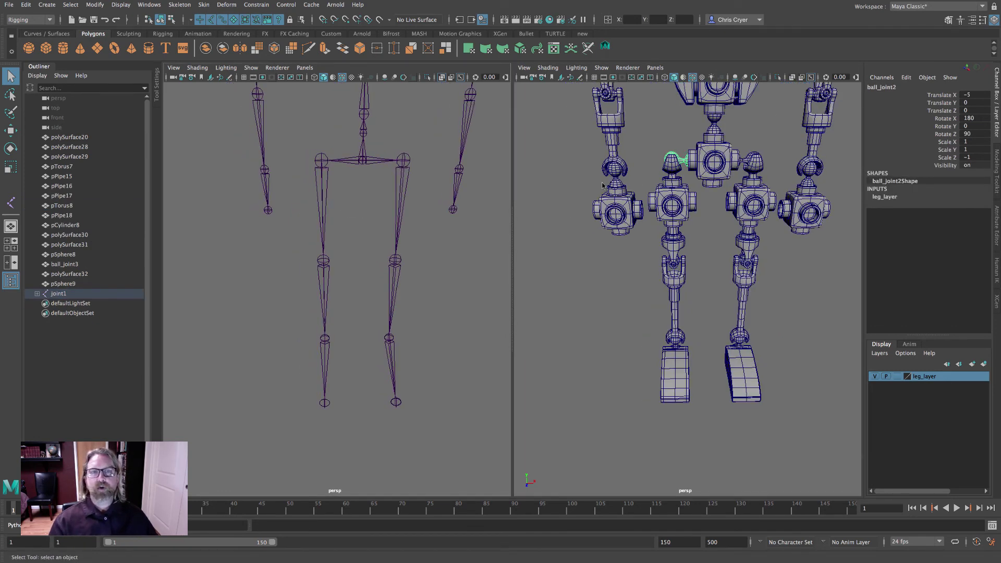
{"action": "left_click_drag", "start_coordinate": [615, 199], "coordinate": [634, 214]}
{"action": "left_click", "coordinate": [265, 174], "text": "shift"}
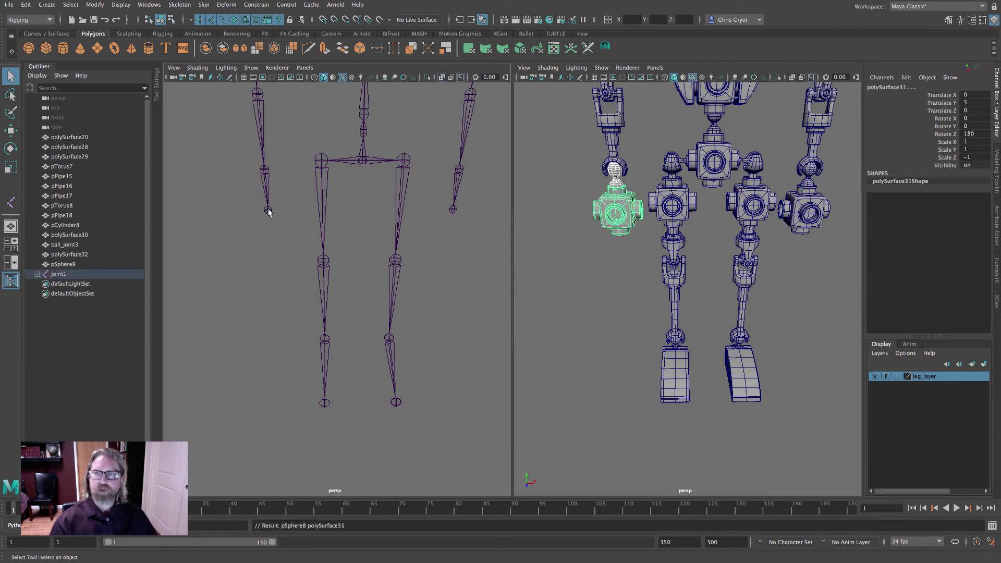
Parent the right forearm's elbow fork, pipe and wrist socket pieces to the right elbow joint
{"action": "middle_click_drag", "start_coordinate": [292, 186], "coordinate": [337, 340], "text": "alt"}
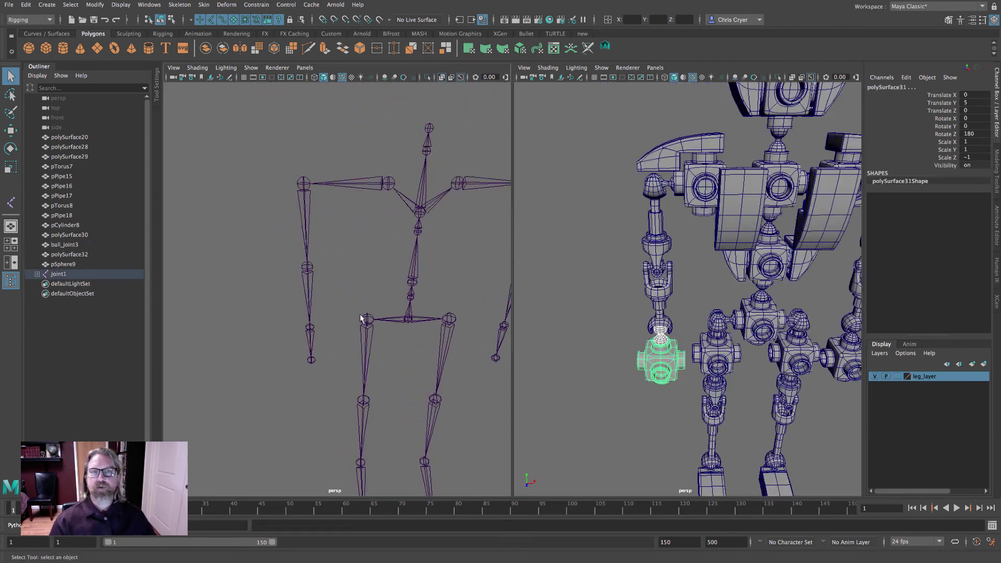
{"action": "left_click_drag", "start_coordinate": [563, 250], "coordinate": [580, 253], "text": "alt"}
{"action": "left_click", "coordinate": [660, 291]}
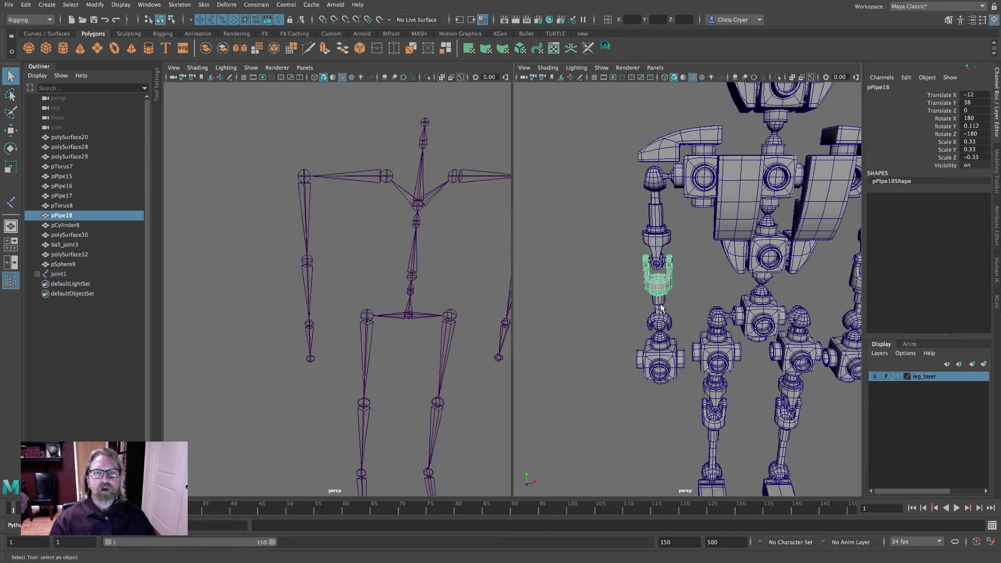
{"action": "left_click", "coordinate": [666, 298], "text": "shift"}
{"action": "left_click", "coordinate": [660, 318], "text": "shift"}
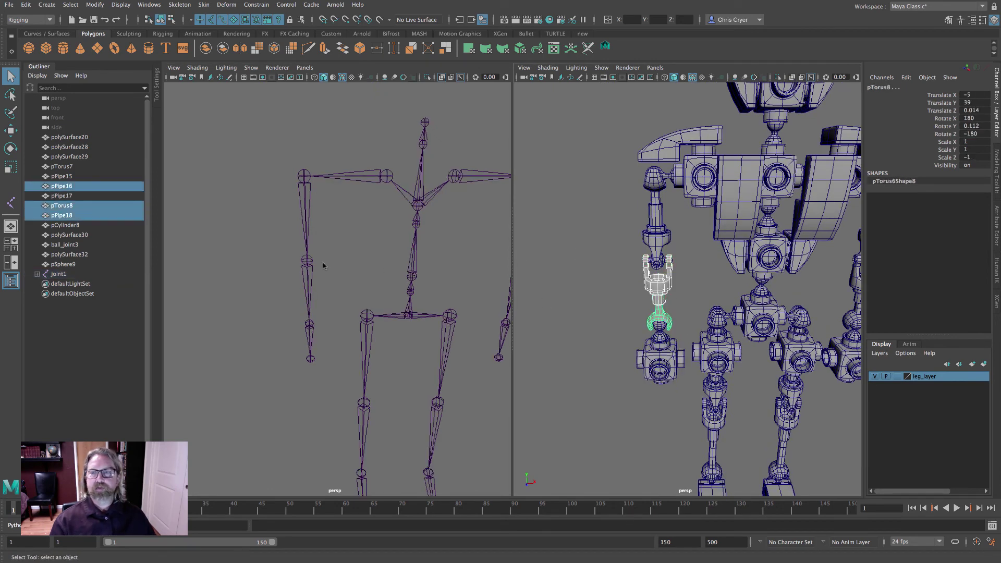
{"action": "left_click", "coordinate": [308, 263], "text": "shift"}
{"action": "key", "text": "p"}
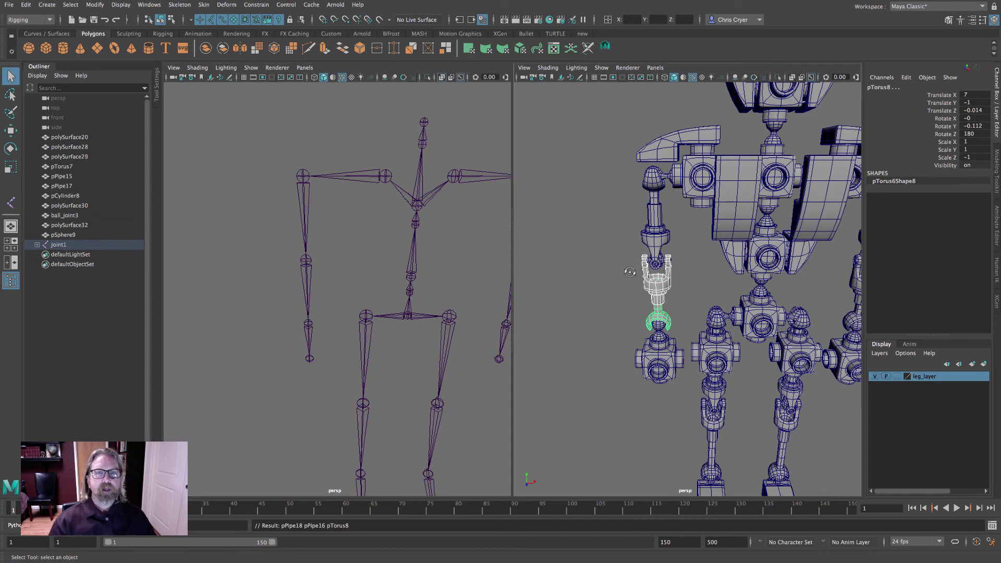
Parent the right upper arm's elbow pin, two pipe pieces and shoulder socket to the right shoulder joint
{"action": "left_click_drag", "start_coordinate": [630, 272], "coordinate": [607, 279], "text": "alt"}
{"action": "right_click_drag", "start_coordinate": [607, 279], "coordinate": [703, 277], "text": "alt"}
{"action": "left_click", "coordinate": [598, 228]}
{"action": "left_click", "coordinate": [587, 190], "text": "shift"}
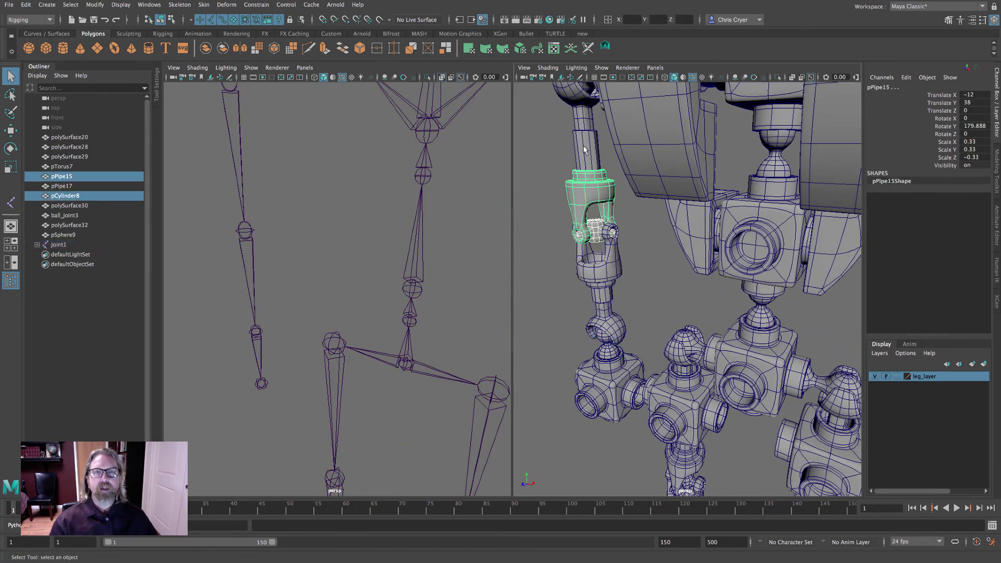
{"action": "left_click", "coordinate": [584, 149], "text": "shift"}
{"action": "left_click", "coordinate": [577, 97], "text": "shift"}
{"action": "right_click_drag", "start_coordinate": [620, 183], "coordinate": [548, 198], "text": "alt"}
{"action": "left_click_drag", "start_coordinate": [547, 198], "coordinate": [584, 185], "text": "alt"}
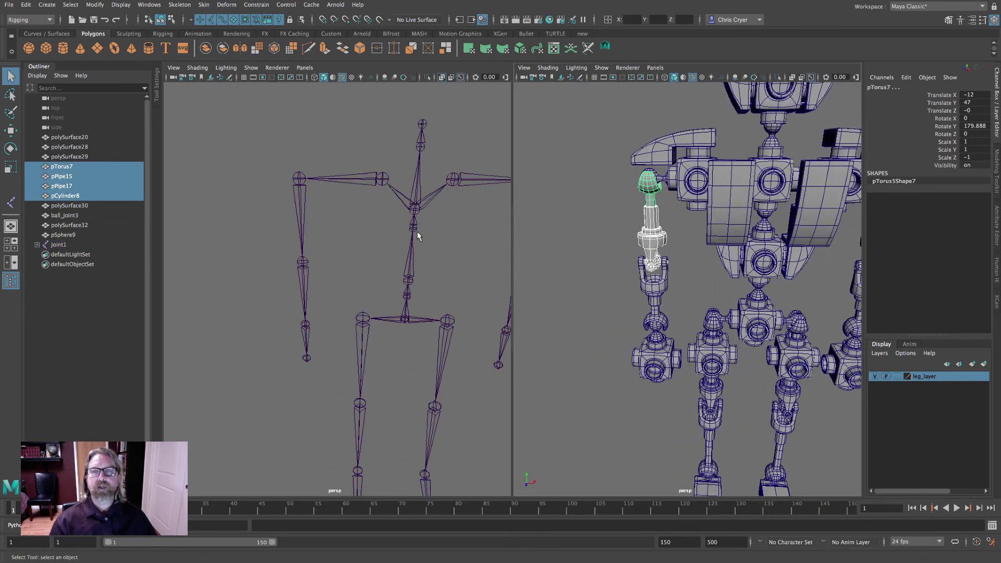
{"action": "left_click", "coordinate": [302, 207], "text": "shift"}
{"action": "key", "text": "p"}
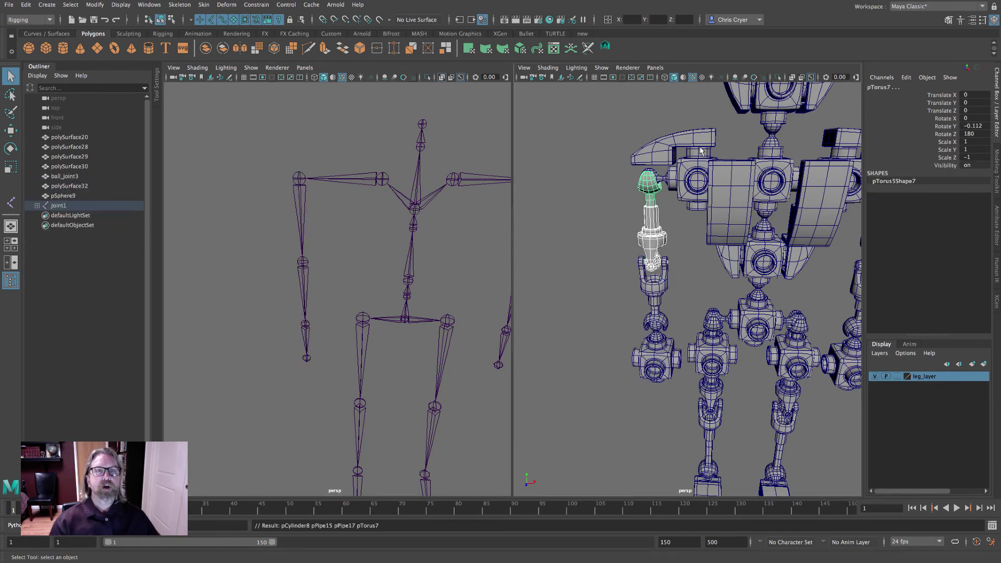
Parent the right shoulder pad, shoulder block, chest plate and the two adjoining ball pieces to the right clavicle joint
{"action": "left_click_drag", "start_coordinate": [687, 179], "coordinate": [719, 237], "text": "alt"}
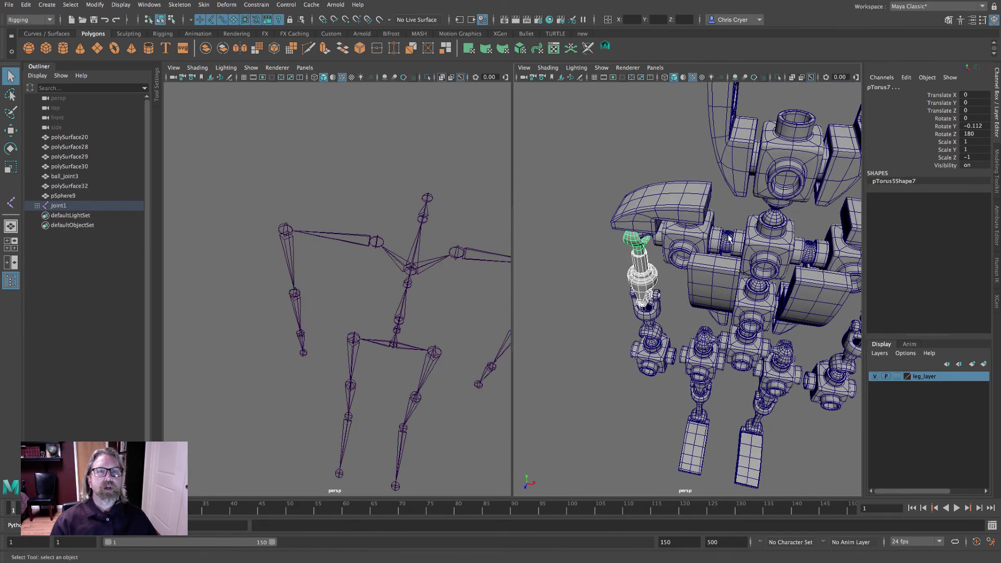
{"action": "left_click", "coordinate": [726, 240]}
{"action": "left_click", "coordinate": [709, 258], "text": "shift"}
{"action": "left_click", "coordinate": [698, 239], "text": "shift"}
{"action": "left_click", "coordinate": [667, 206], "text": "shift"}
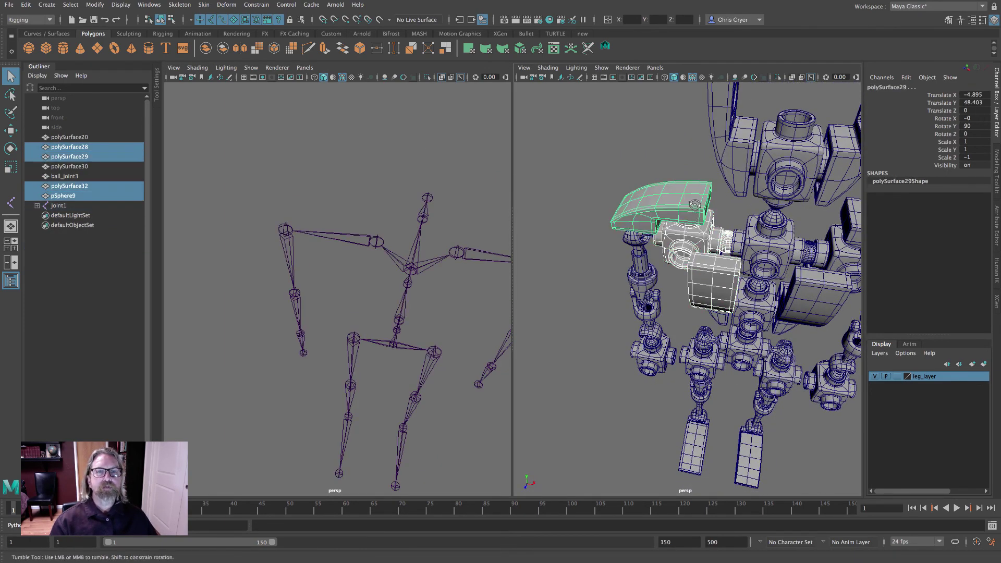
{"action": "left_click_drag", "start_coordinate": [667, 206], "coordinate": [656, 179], "text": "alt"}
{"action": "left_click", "coordinate": [656, 180], "text": "shift"}
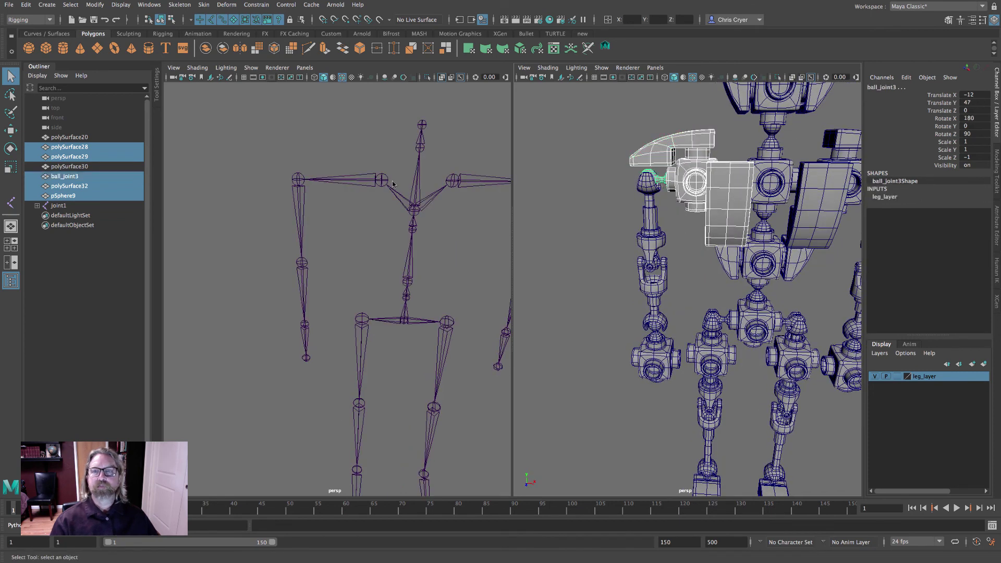
{"action": "left_click", "coordinate": [409, 201], "text": "shift"}
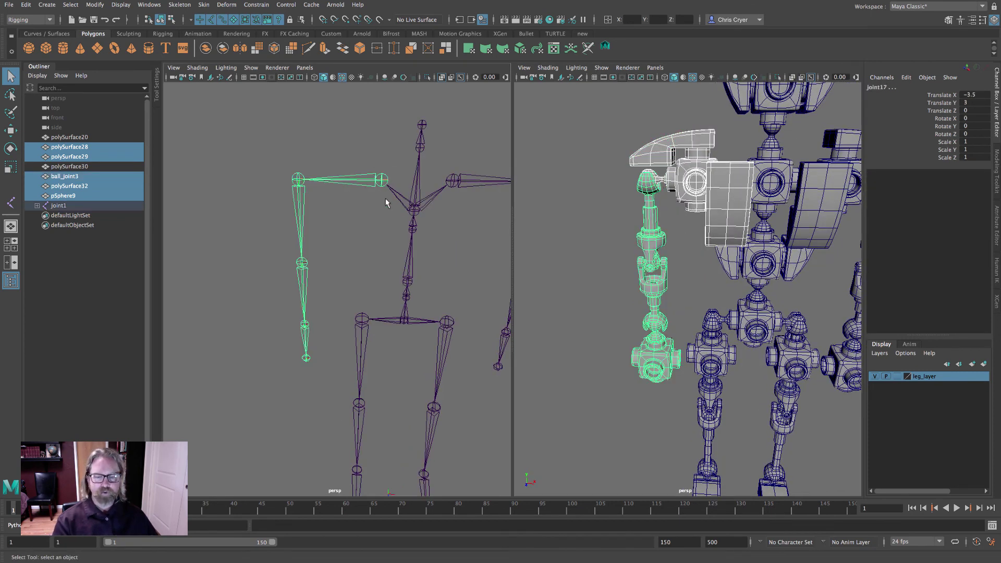
{"action": "key", "text": "p"}
Try rotating the right clavicle joint to test how the shoulder, chest plate and arm pieces follow, undoing each rotation
{"action": "left_click", "coordinate": [380, 179]}
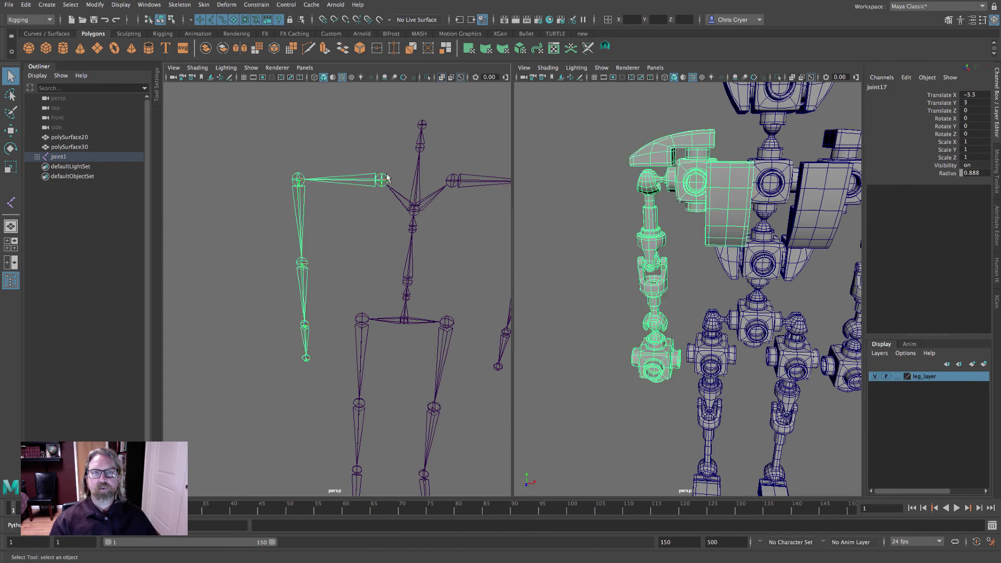
{"action": "key", "text": "e"}
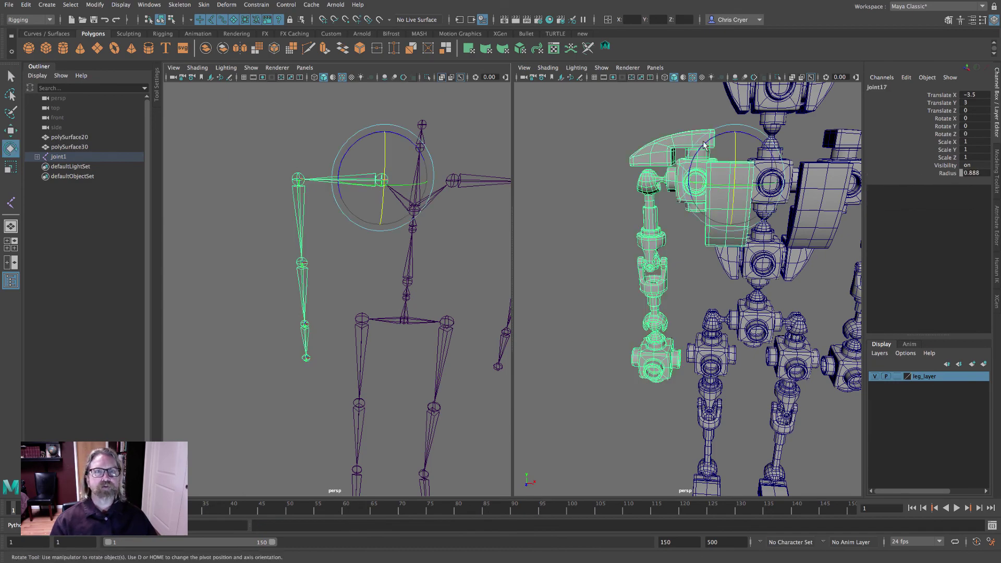
{"action": "left_click_drag", "start_coordinate": [703, 144], "coordinate": [723, 139]}
{"action": "key", "text": "ctrl+z"}
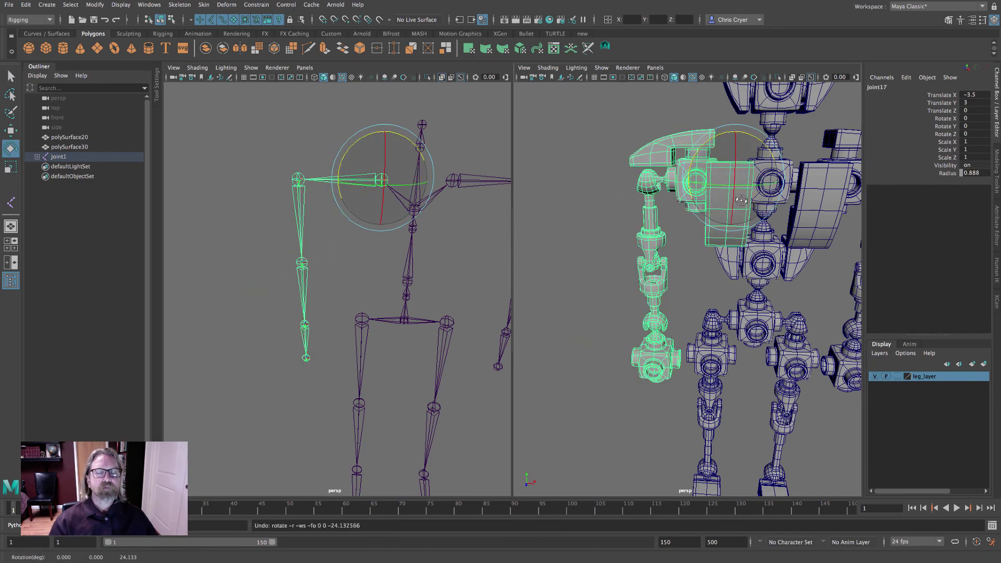
{"action": "left_click_drag", "start_coordinate": [768, 214], "coordinate": [747, 253], "text": "alt"}
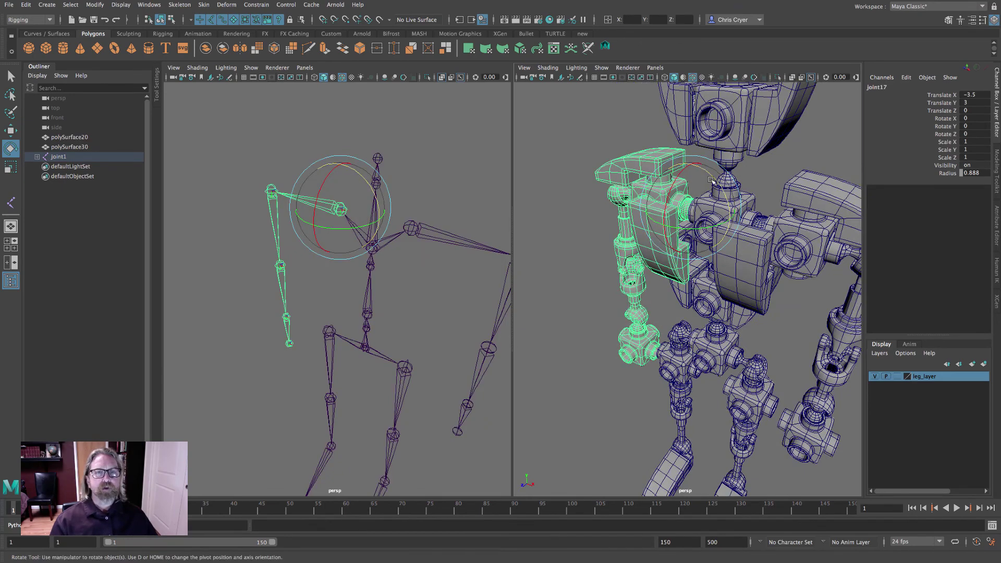
{"action": "left_click_drag", "start_coordinate": [716, 177], "coordinate": [760, 186]}
{"action": "key", "text": "ctrl+z"}
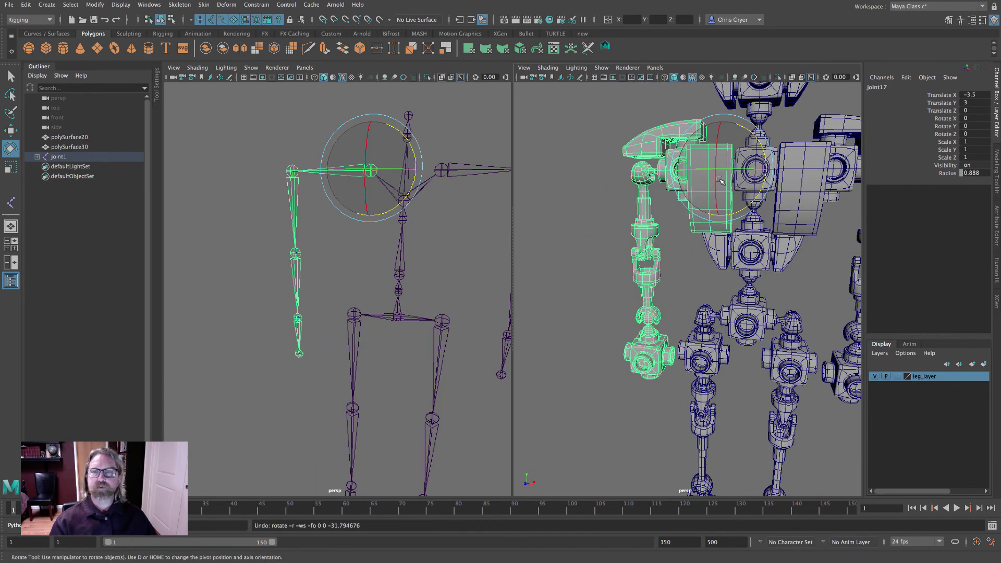
Check the right arm's joint chain by selecting its joints from the clavicle down to the wrist
{"action": "key", "text": "Down"}
{"action": "key", "text": "Down"}
{"action": "key", "text": "Down"}
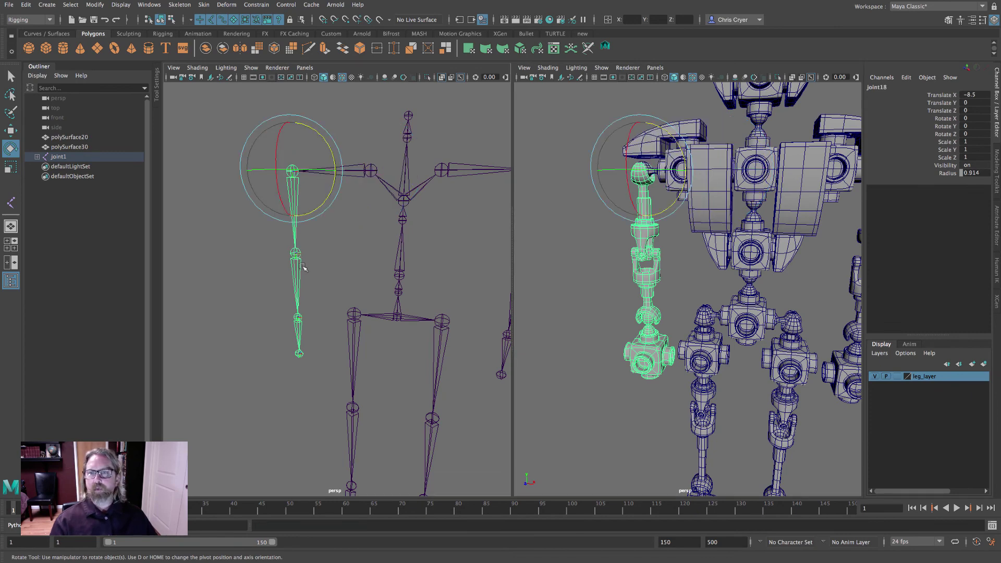
{"action": "left_click_drag", "start_coordinate": [286, 308], "coordinate": [362, 273]}
{"action": "scroll", "coordinate": [726, 230], "scroll_direction": "down", "scroll_amount": 5}
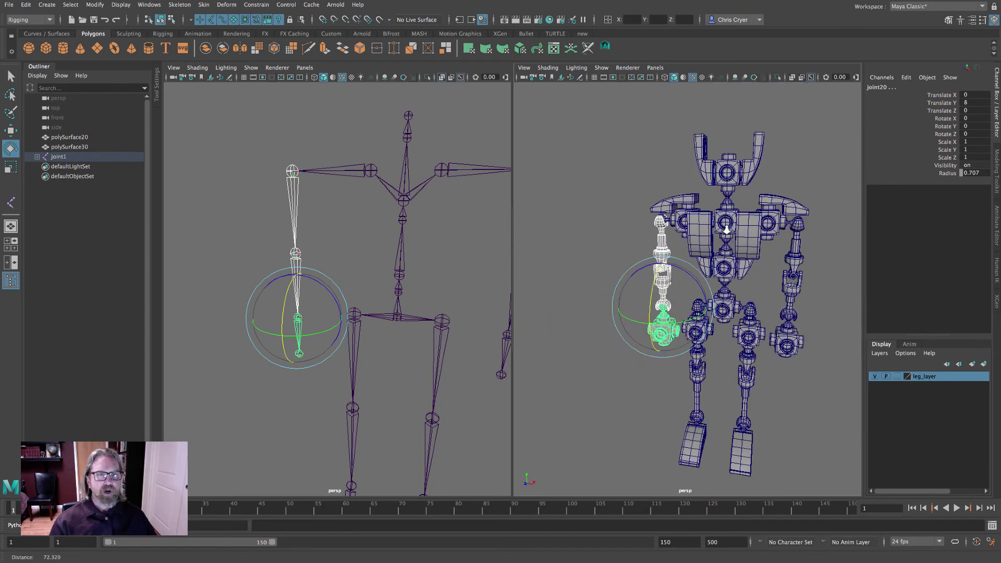
{"action": "scroll", "coordinate": [722, 208], "scroll_direction": "up", "scroll_amount": 5}
Try rotating the left clavicle joint, undo it, and examine how the chest plates sit against the torso and shoulders
{"action": "left_click", "coordinate": [726, 163]}
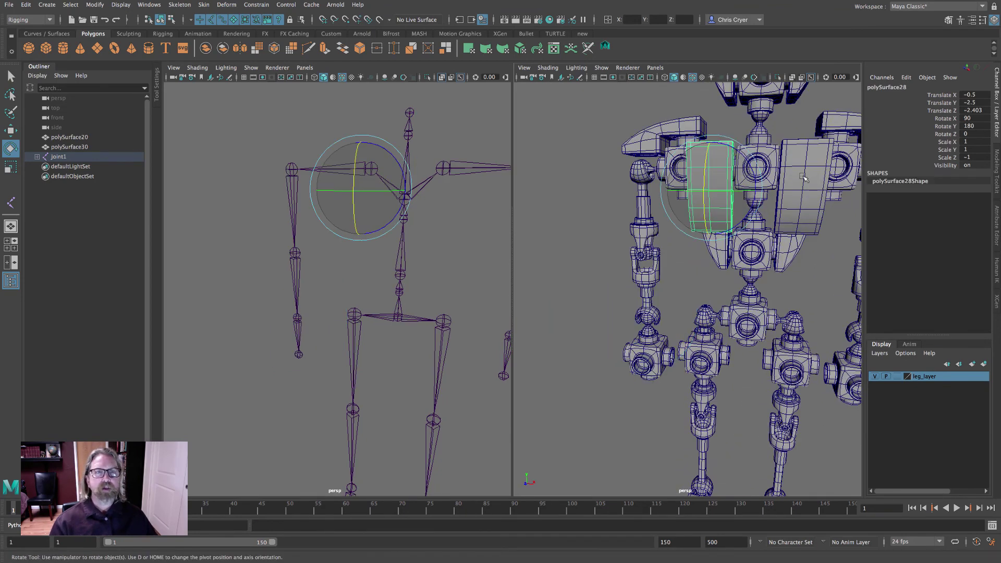
{"action": "left_click", "coordinate": [443, 168]}
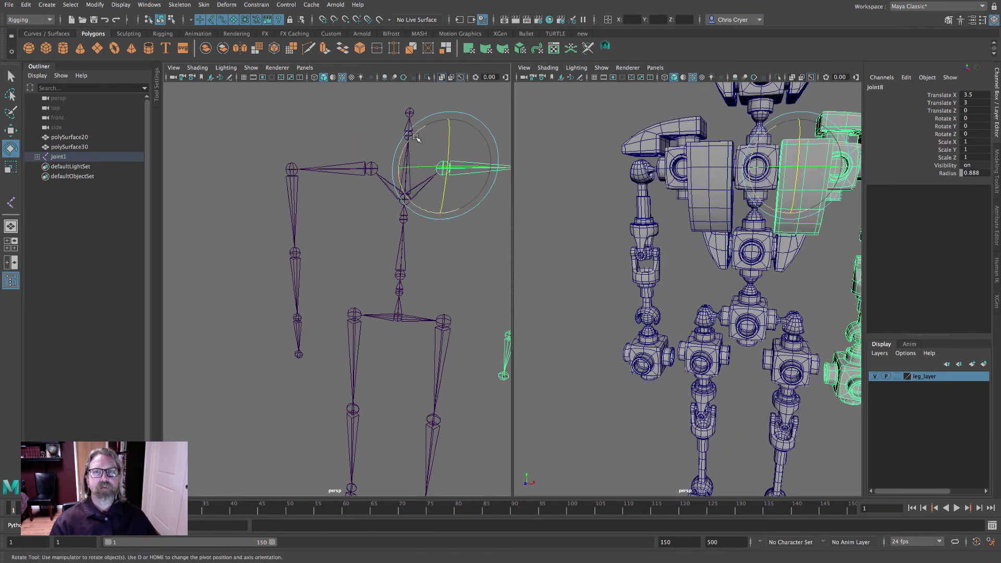
{"action": "left_click_drag", "start_coordinate": [410, 136], "coordinate": [398, 155]}
{"action": "key", "text": "ctrl+z"}
{"action": "right_click_drag", "start_coordinate": [804, 197], "coordinate": [766, 196], "text": "alt"}
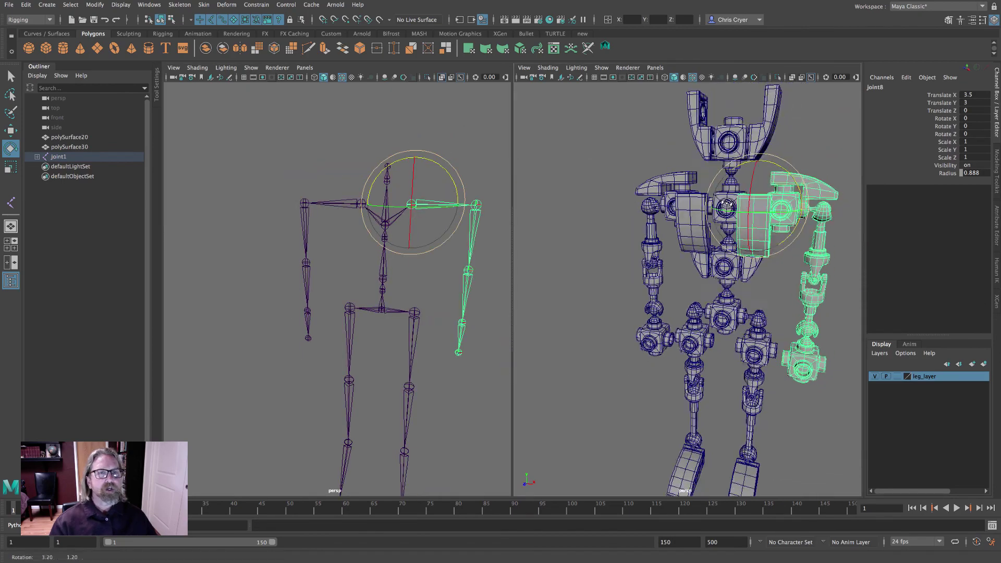
{"action": "left_click_drag", "start_coordinate": [787, 194], "coordinate": [712, 218], "text": "alt"}
{"action": "right_click_drag", "start_coordinate": [711, 219], "coordinate": [790, 276], "text": "alt"}
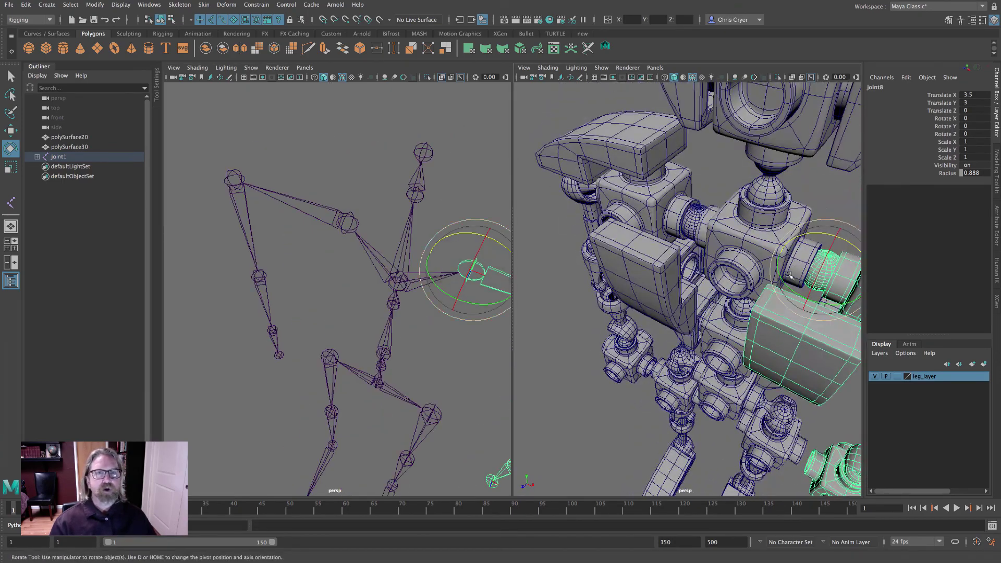
{"action": "left_click_drag", "start_coordinate": [764, 250], "coordinate": [692, 202], "text": "alt"}
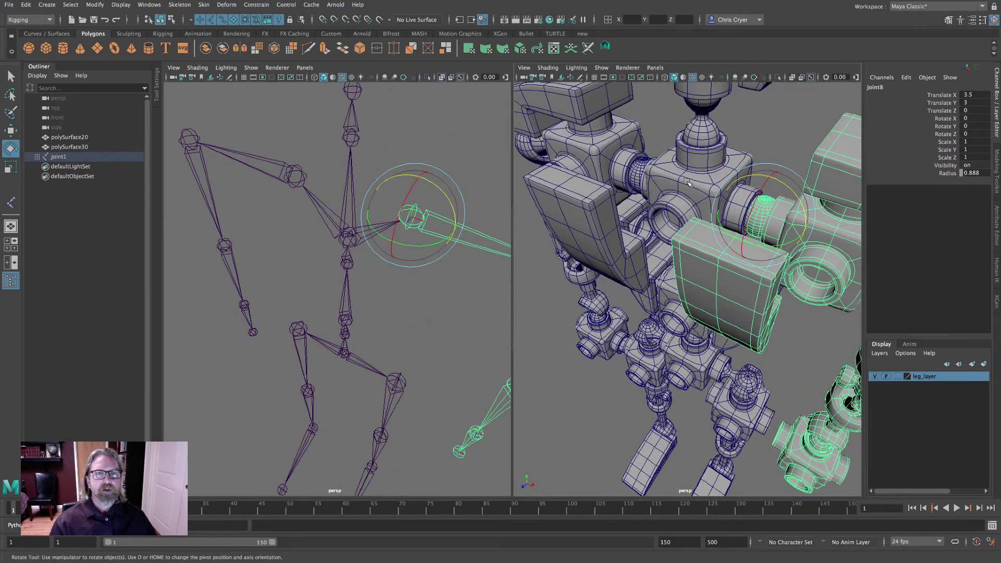
{"action": "left_click", "coordinate": [592, 199], "text": "shift"}
{"action": "left_click", "coordinate": [777, 135]}
{"action": "right_click_drag", "start_coordinate": [777, 135], "coordinate": [714, 174], "text": "alt"}
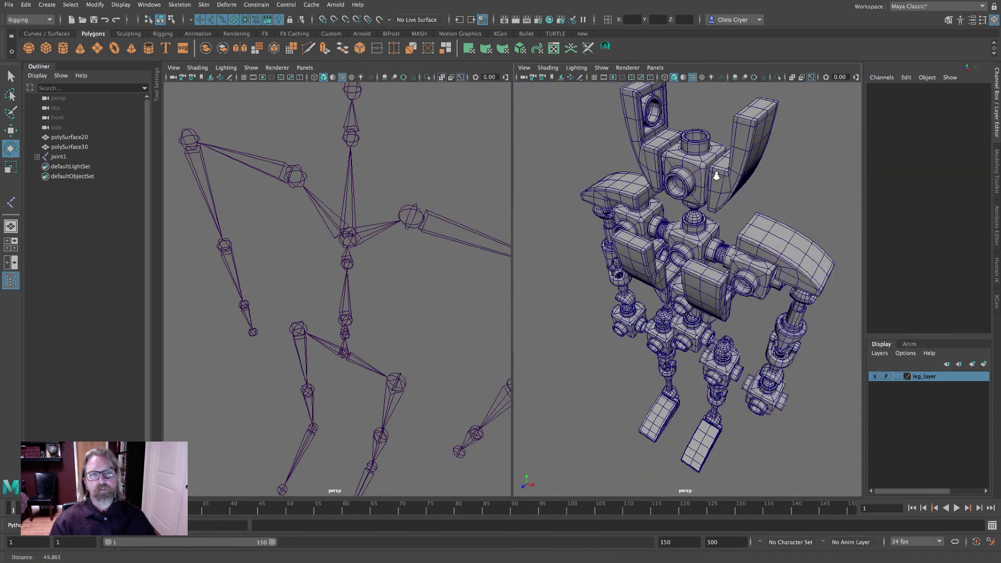
Unparent the left and right chest plates from their clavicle joints
{"action": "left_click", "coordinate": [708, 276]}
{"action": "key", "text": "q"}
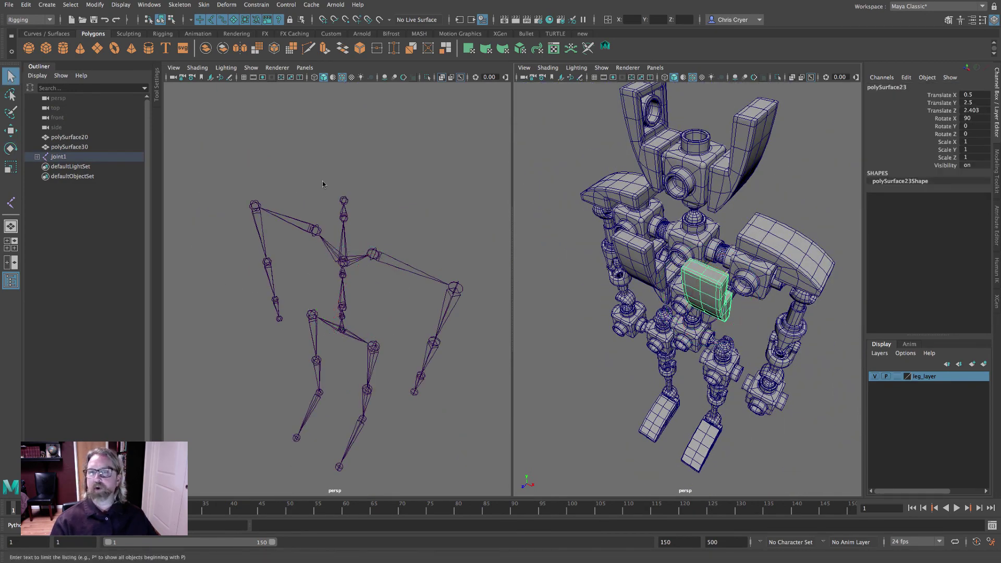
{"action": "left_click", "coordinate": [644, 261], "text": "shift"}
{"action": "left_click_drag", "start_coordinate": [763, 265], "coordinate": [797, 266], "text": "alt"}
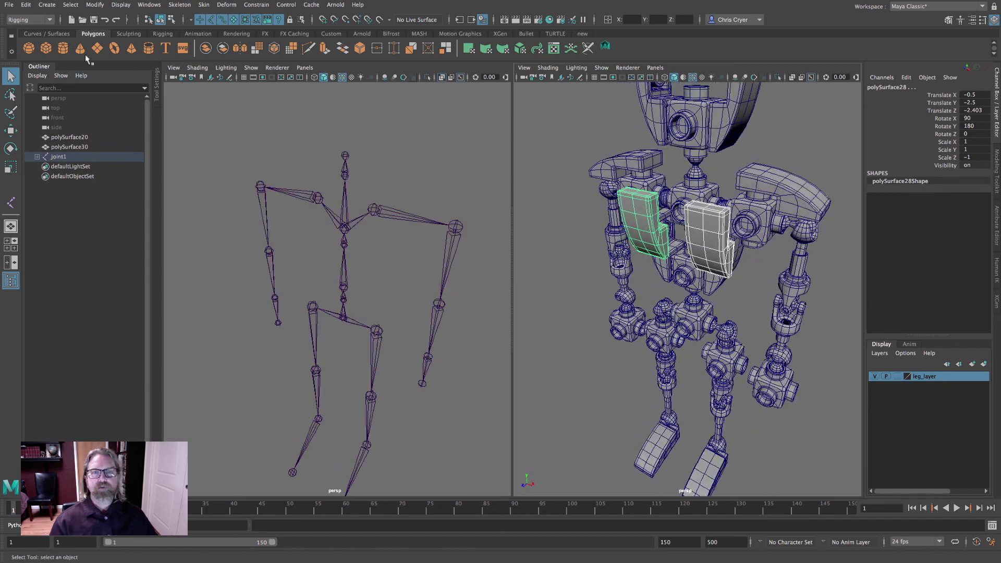
{"action": "left_click", "coordinate": [25, 5]}
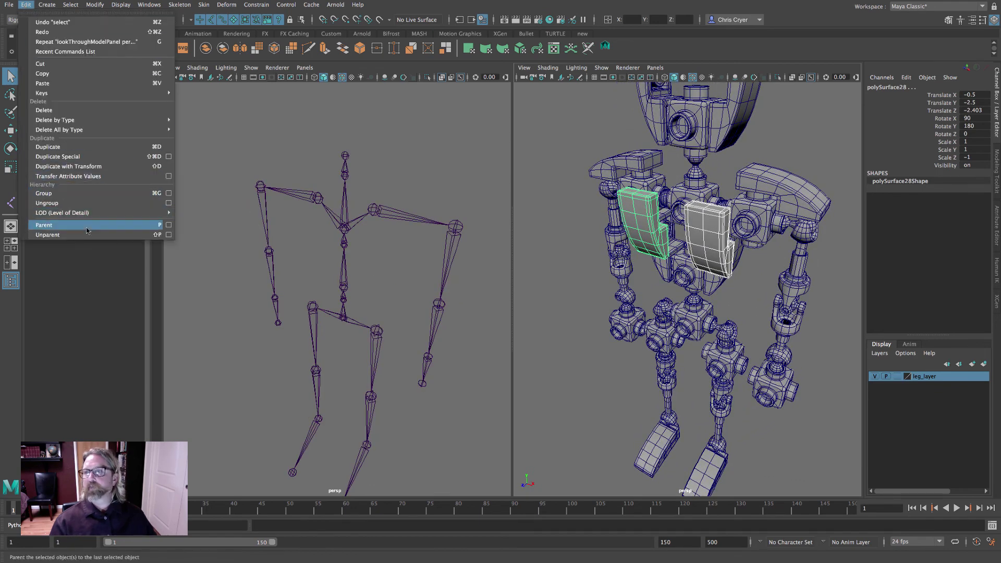
{"action": "left_click", "coordinate": [46, 235]}
Parent both chest plates to the upper spine joint where the two clavicles branch off
{"action": "scroll", "coordinate": [433, 229], "scroll_direction": "up", "scroll_amount": 3}
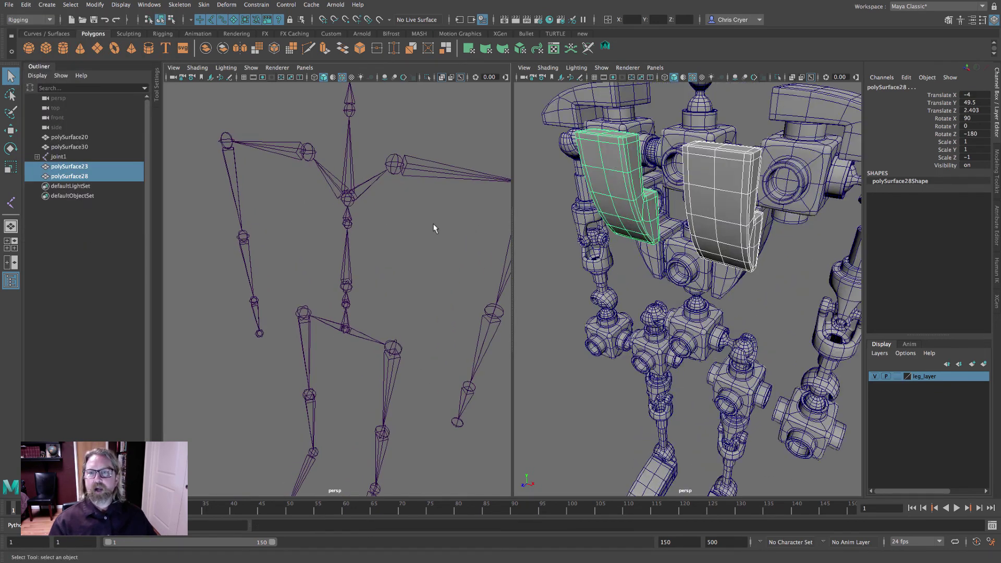
{"action": "left_click", "coordinate": [347, 202]}
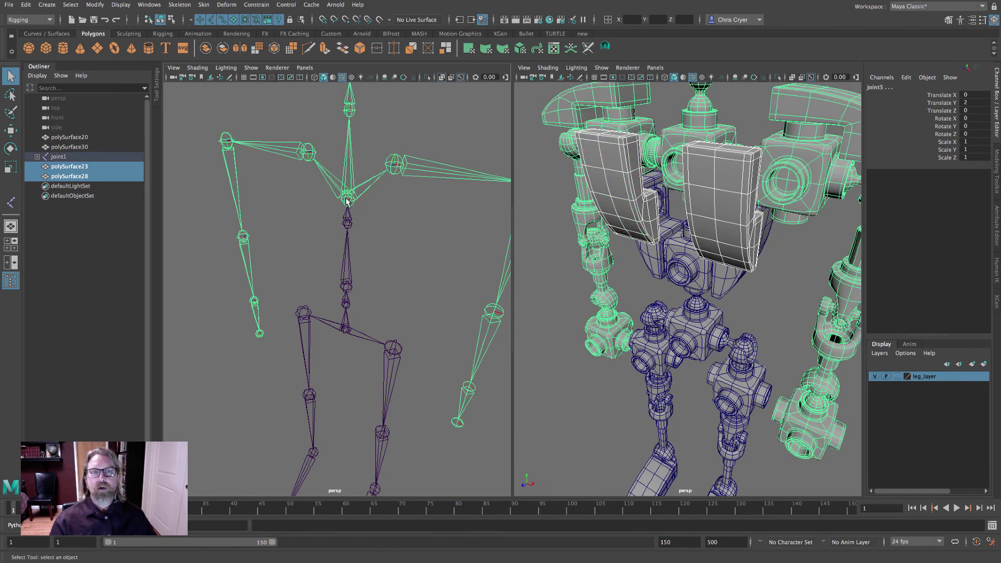
{"action": "left_click", "coordinate": [430, 265]}
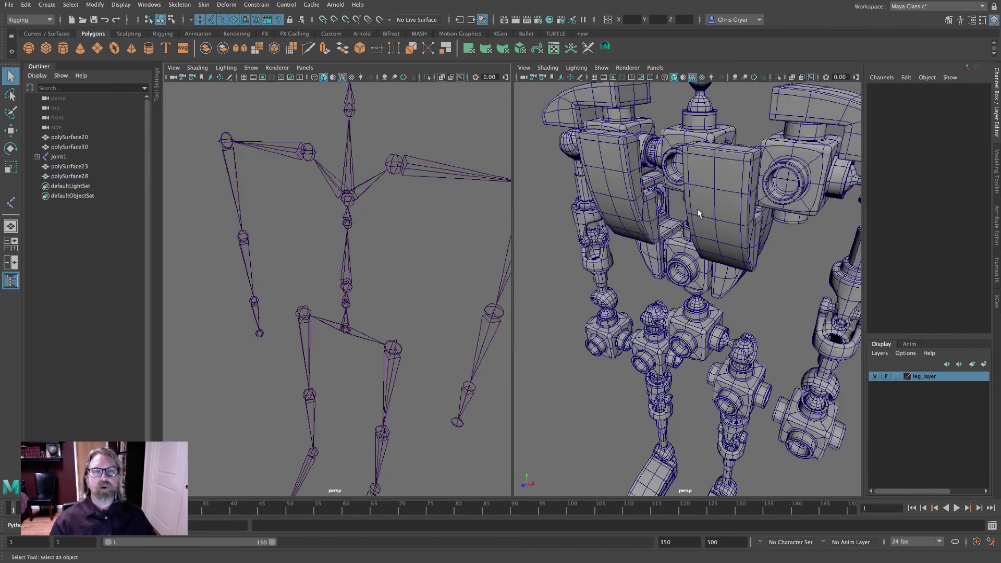
{"action": "left_click", "coordinate": [722, 184]}
{"action": "left_click_drag", "start_coordinate": [606, 164], "coordinate": [685, 177], "text": "alt"}
{"action": "left_click", "coordinate": [800, 189], "text": "shift"}
{"action": "left_click_drag", "start_coordinate": [801, 188], "coordinate": [680, 198], "text": "alt"}
{"action": "key", "text": "ctrl+z"}
{"action": "left_click_drag", "start_coordinate": [724, 225], "coordinate": [707, 199], "text": "alt"}
{"action": "left_click", "coordinate": [706, 198], "text": "shift"}
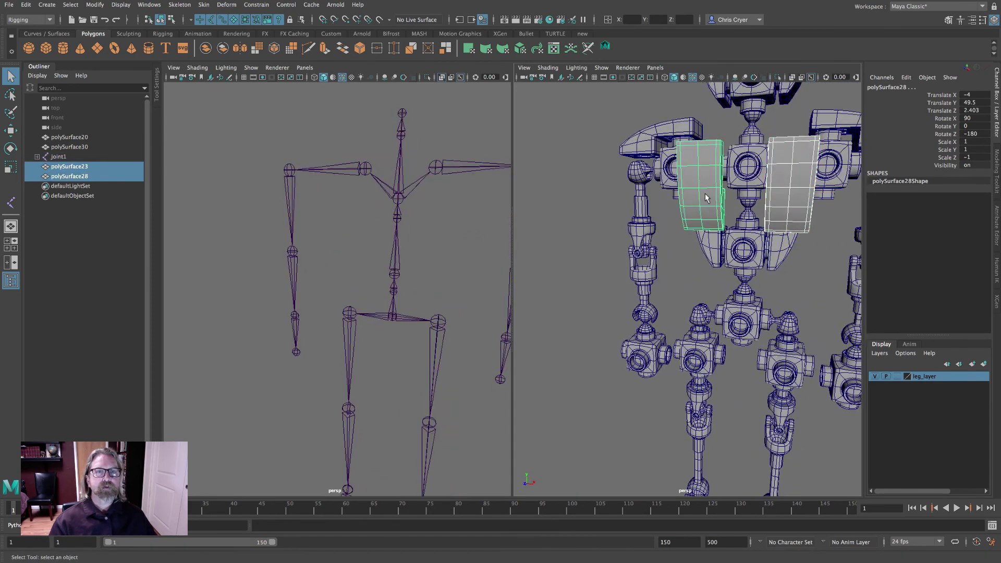
{"action": "left_click", "coordinate": [397, 201], "text": "shift"}
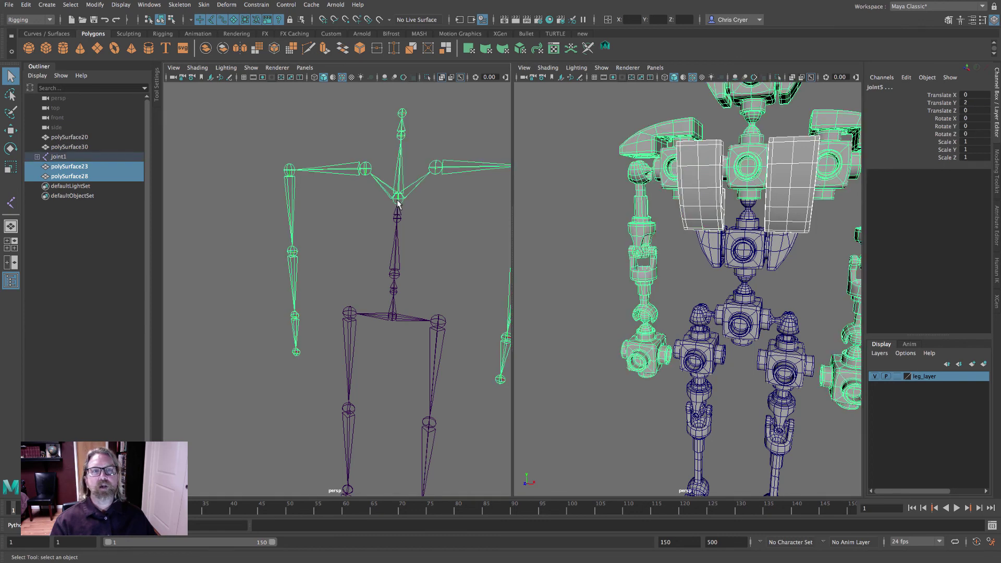
{"action": "key", "text": "p"}
Try rotating the left clavicle joint about Z to test the shoulder without its chest plate, and undo the rotation
{"action": "left_click", "coordinate": [405, 202]}
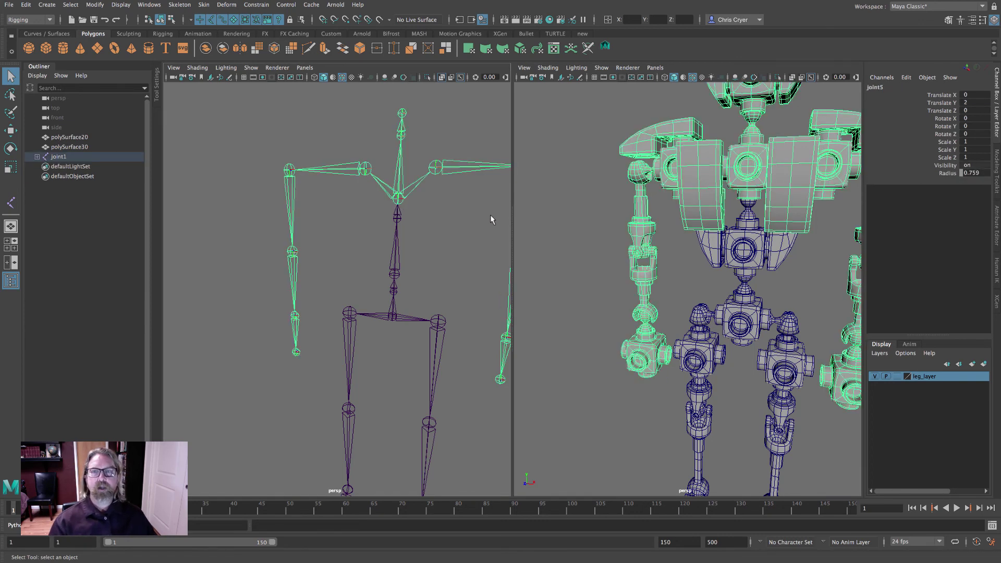
{"action": "right_click_drag", "start_coordinate": [490, 214], "coordinate": [442, 210], "text": "alt"}
{"action": "left_click", "coordinate": [420, 212]}
{"action": "key", "text": "e"}
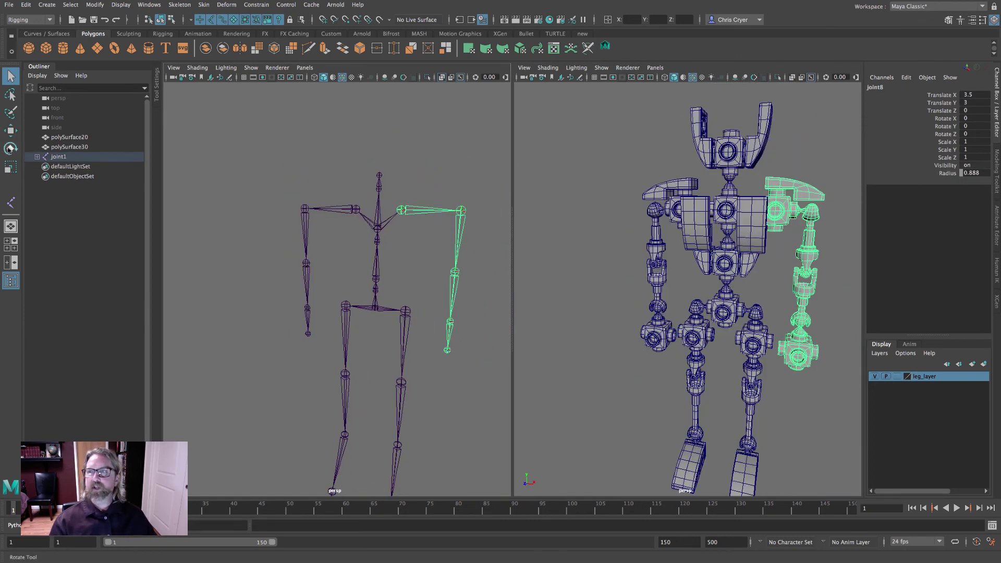
{"action": "left_click_drag", "start_coordinate": [453, 194], "coordinate": [431, 172]}
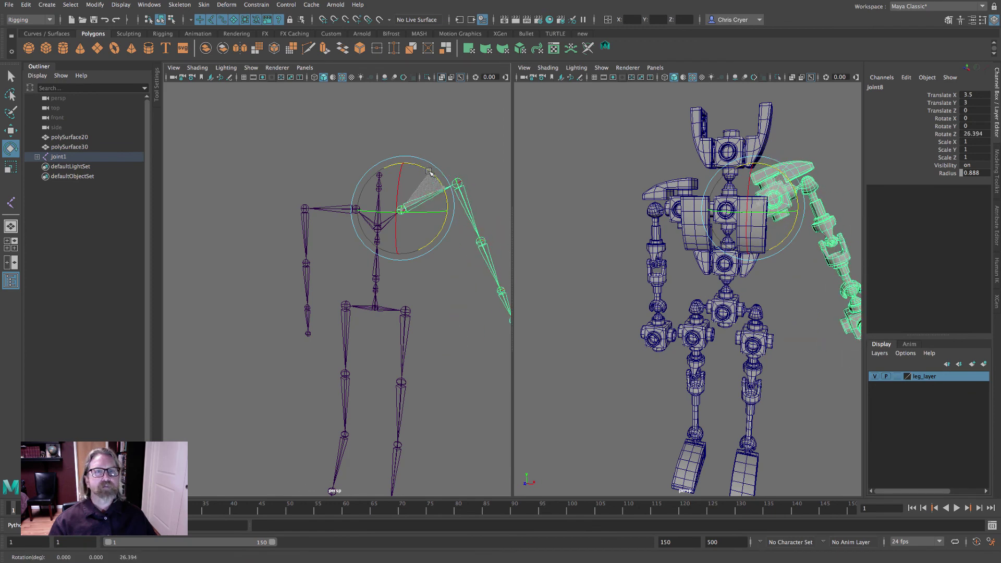
{"action": "key", "text": "ctrl+z"}
{"action": "left_click", "coordinate": [476, 183]}
{"action": "right_click_drag", "start_coordinate": [478, 183], "coordinate": [414, 181], "text": "alt"}
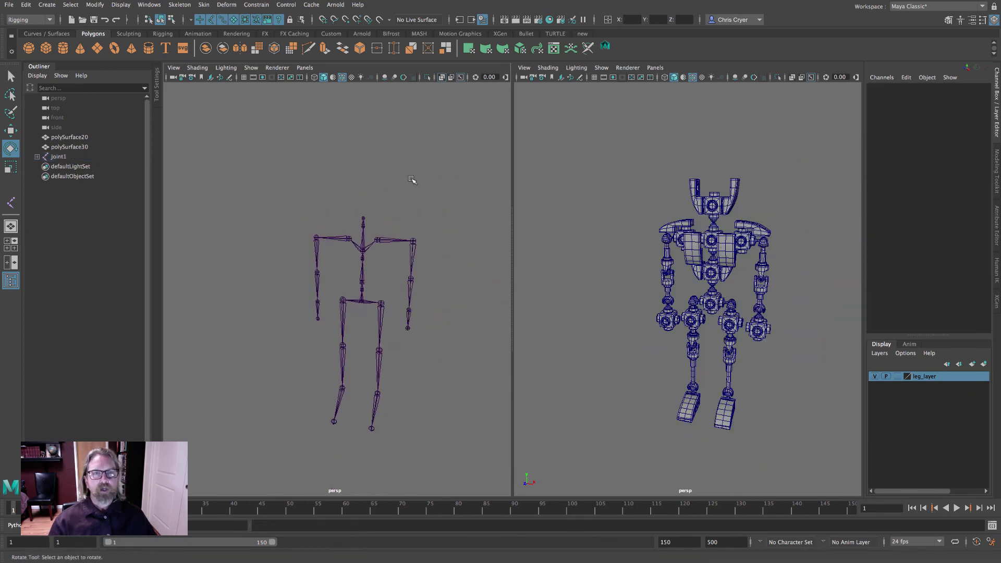
{"action": "left_click_drag", "start_coordinate": [413, 181], "coordinate": [404, 196], "text": "alt"}
{"action": "middle_click_drag", "start_coordinate": [413, 199], "coordinate": [415, 166], "text": "alt"}
{"action": "left_click_drag", "start_coordinate": [416, 166], "coordinate": [427, 161], "text": "alt"}
{"action": "right_click_drag", "start_coordinate": [408, 167], "coordinate": [426, 168], "text": "alt"}
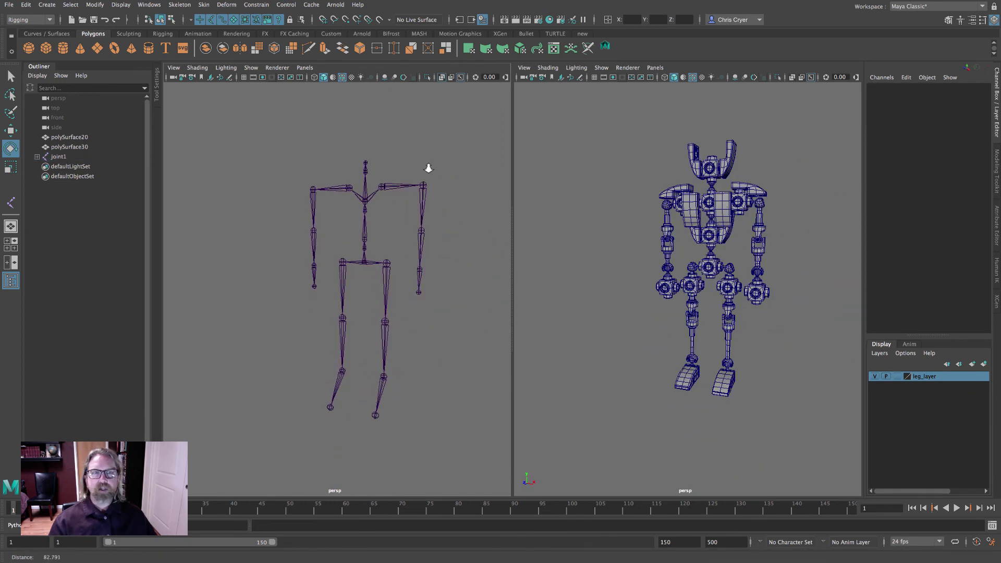